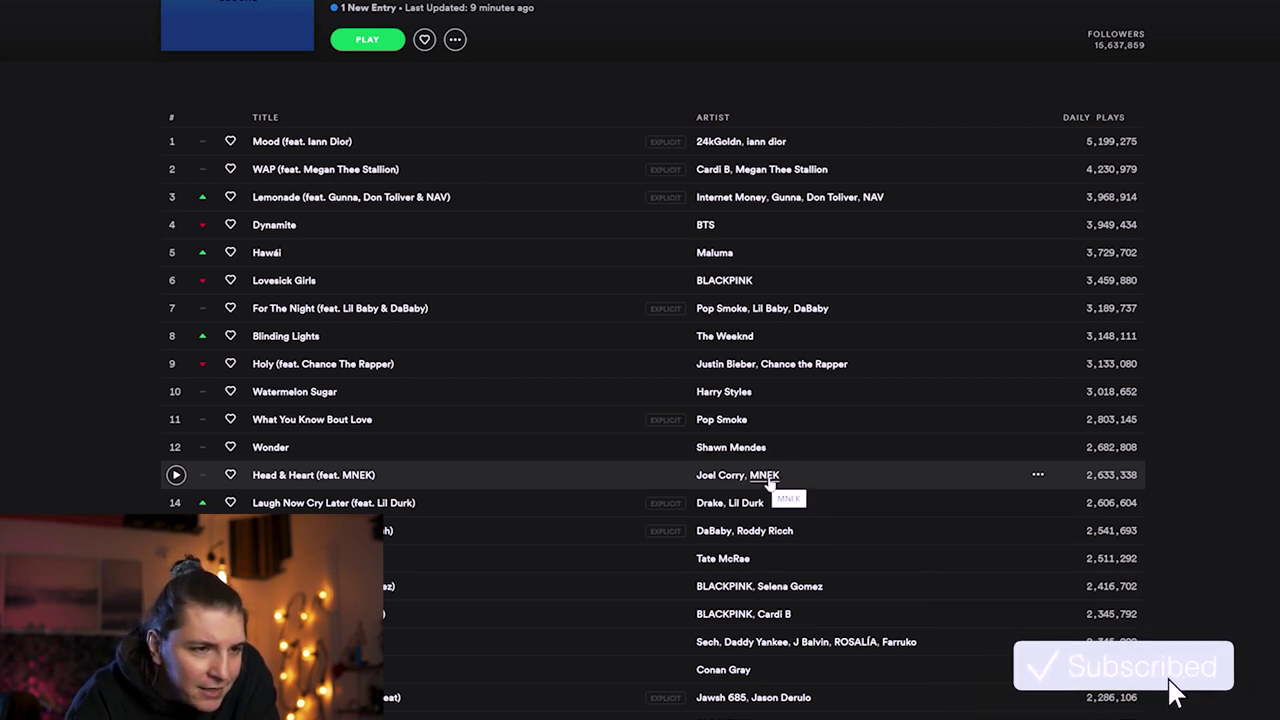
- Play the track Head & Heart (feat. MNEK) from the playlist briefly and pause it
double_click(594, 480)
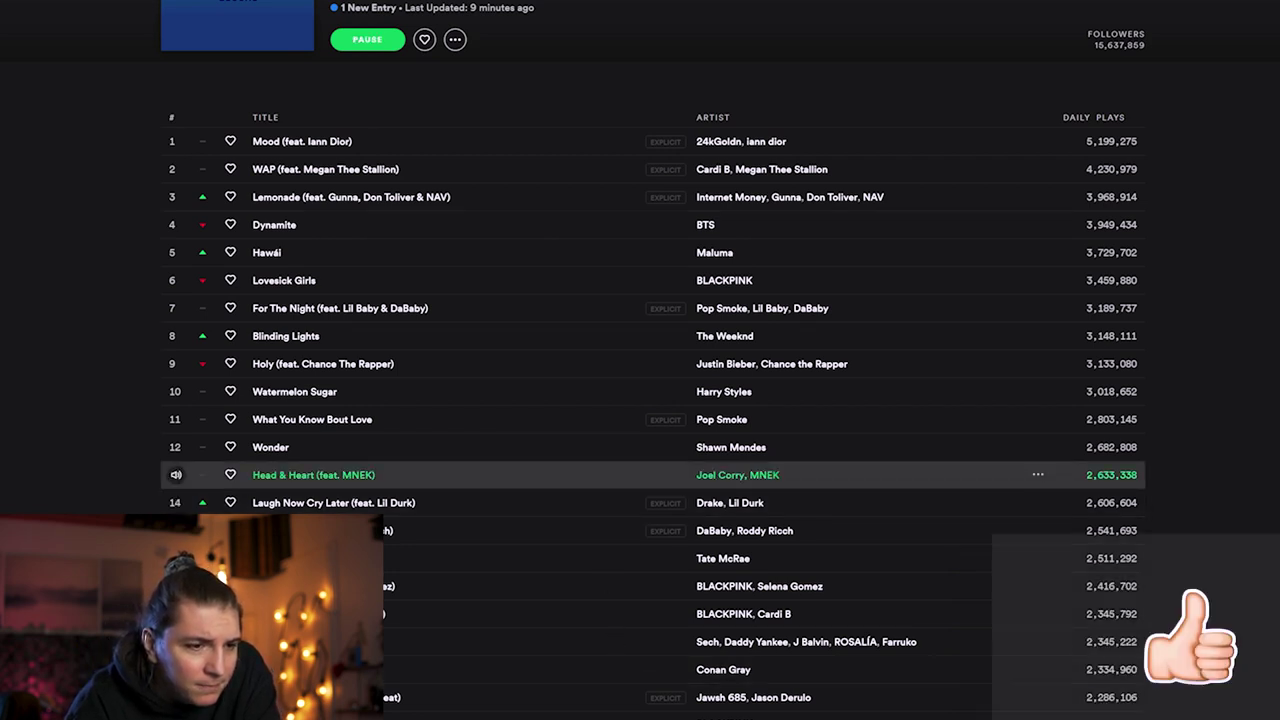
key(space)
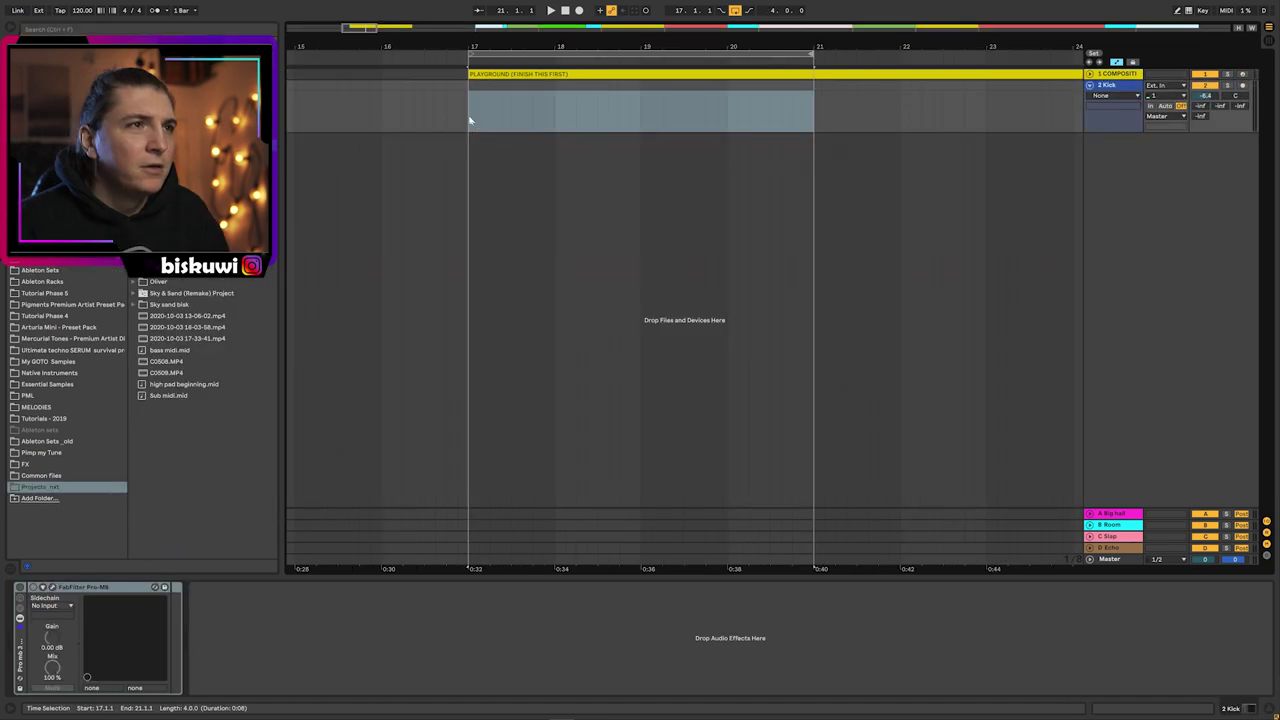
- Switch to Ableton Live and paste the kick sample at bar 17 on the Kick track
click(469, 115)
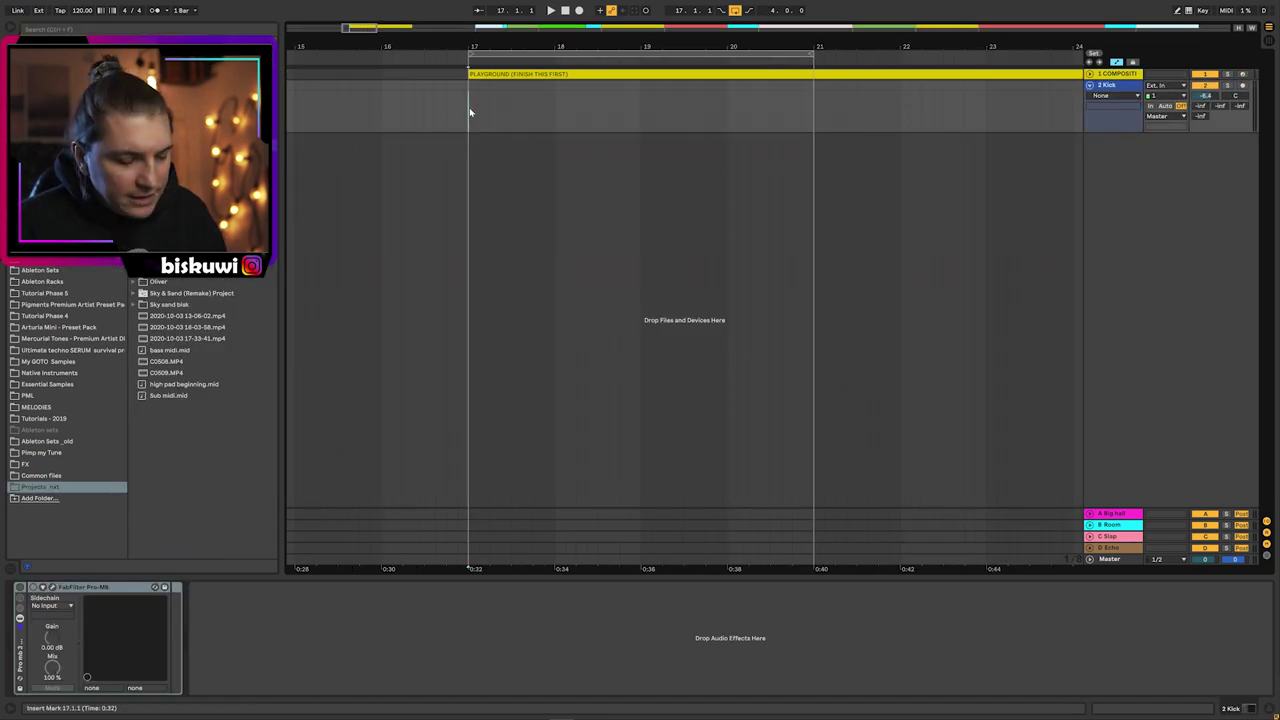
key(ctrl+v)
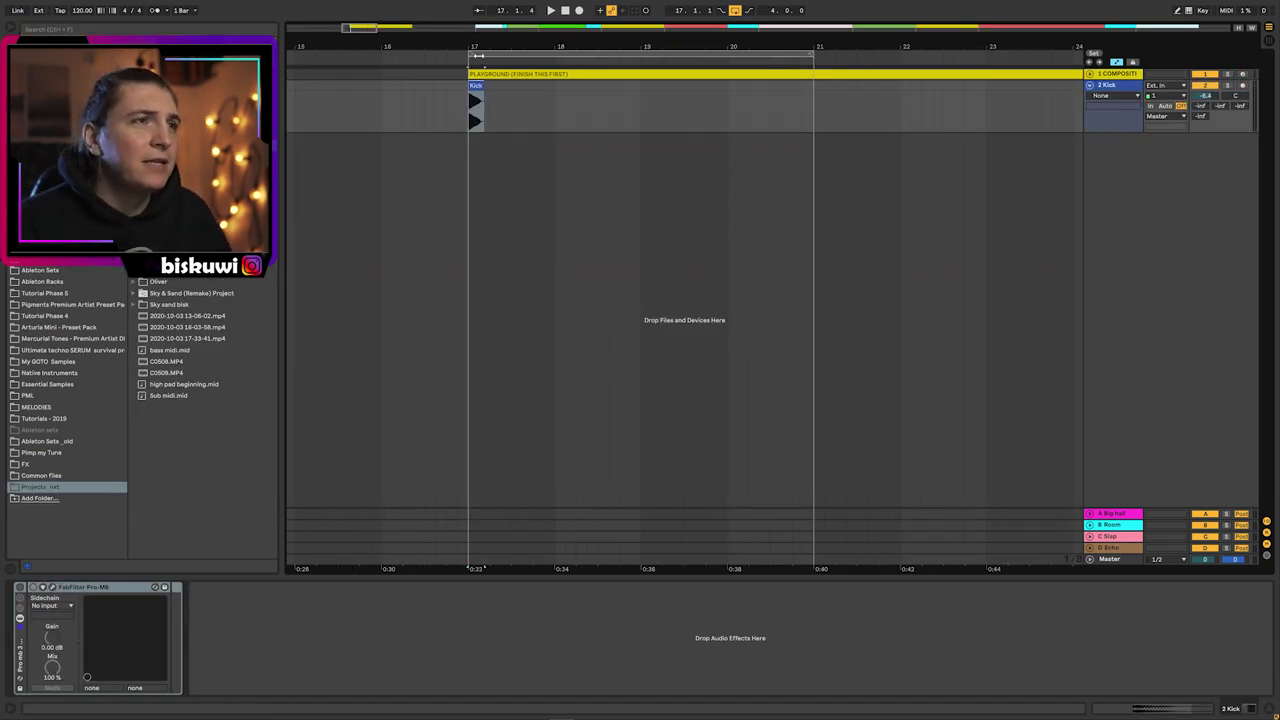
click(470, 106)
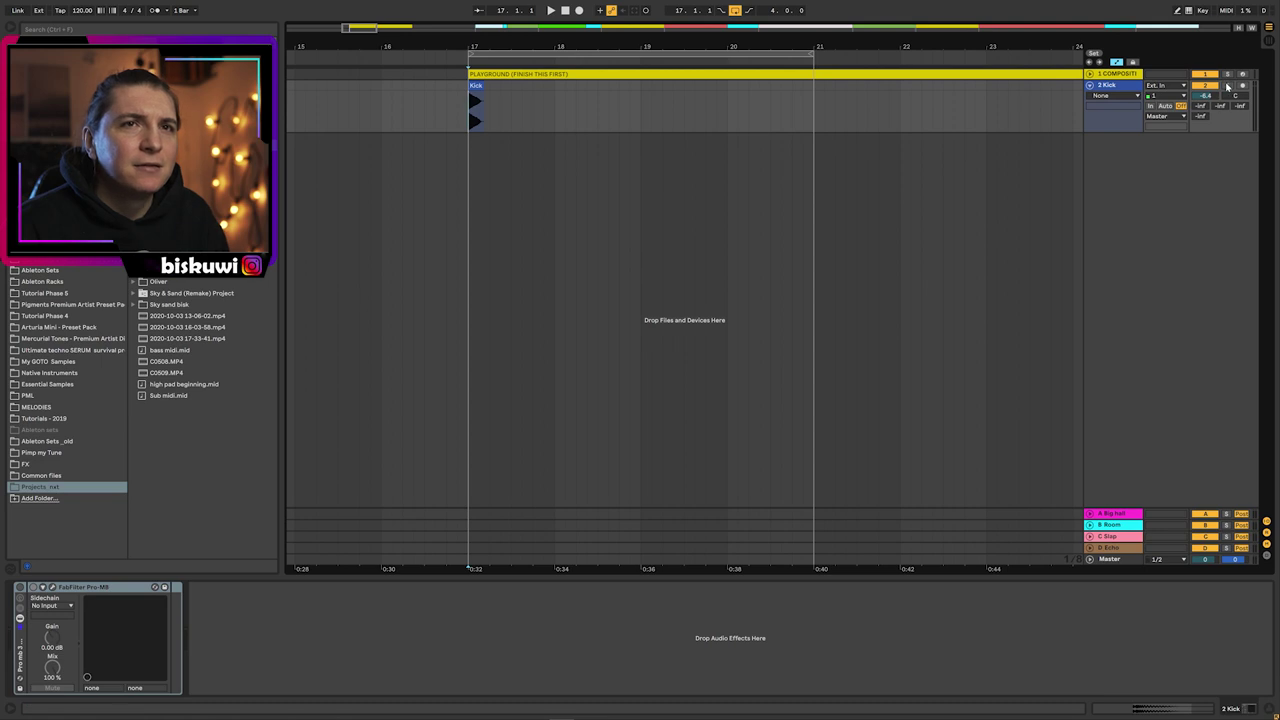
- Duplicate the one-beat kick section along the Kick track to fill bars 17 through 20, and listen to it
click(474, 87)
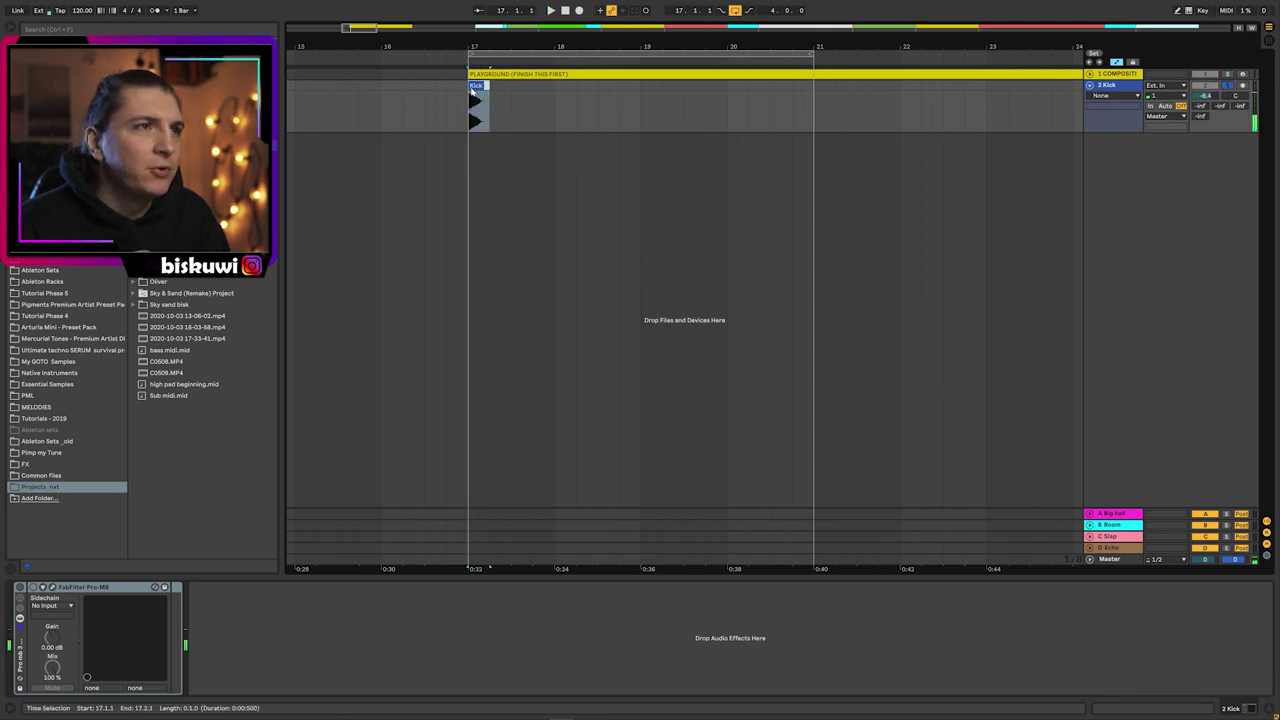
key(ctrl+d)
key(ctrl+d)
key(ctrl+d)
key(ctrl+d)
key(ctrl+d)
key(ctrl+d)
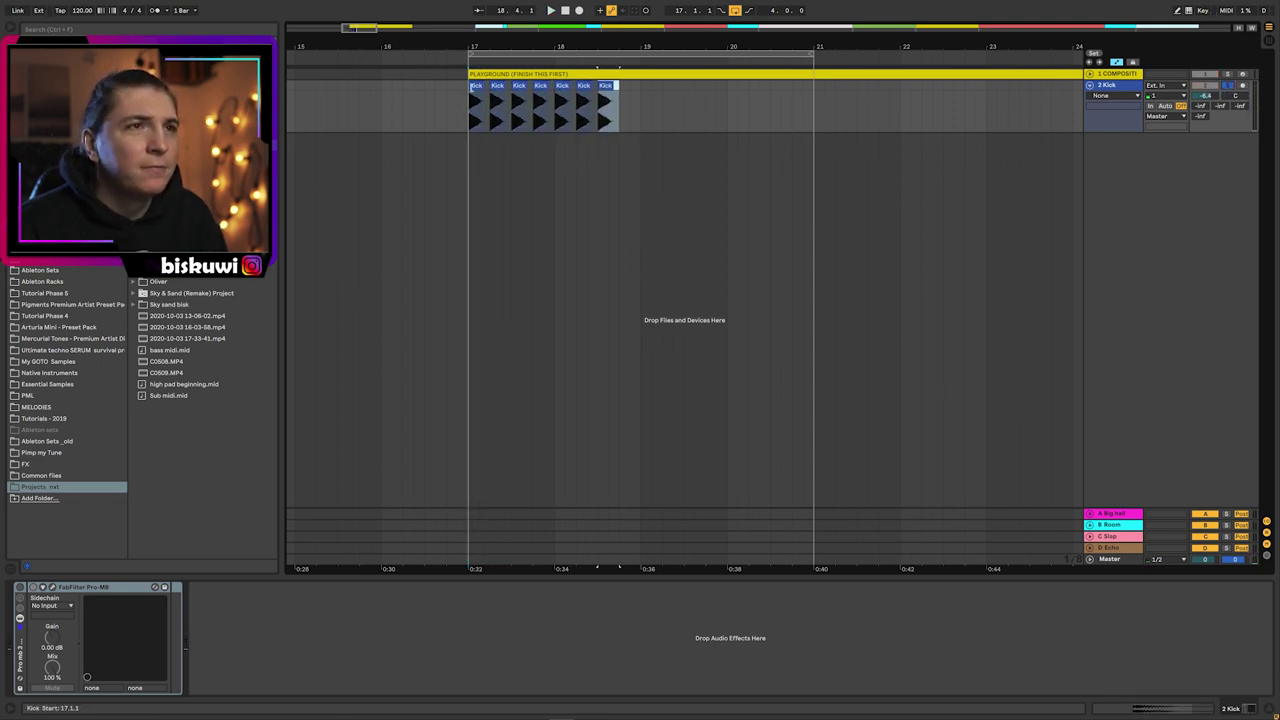
key(ctrl+d)
key(ctrl+d)
key(ctrl+d)
key(ctrl+d)
key(ctrl+d)
key(ctrl+d)
key(ctrl+d)
key(ctrl+d)
key(ctrl+d)
key(space)
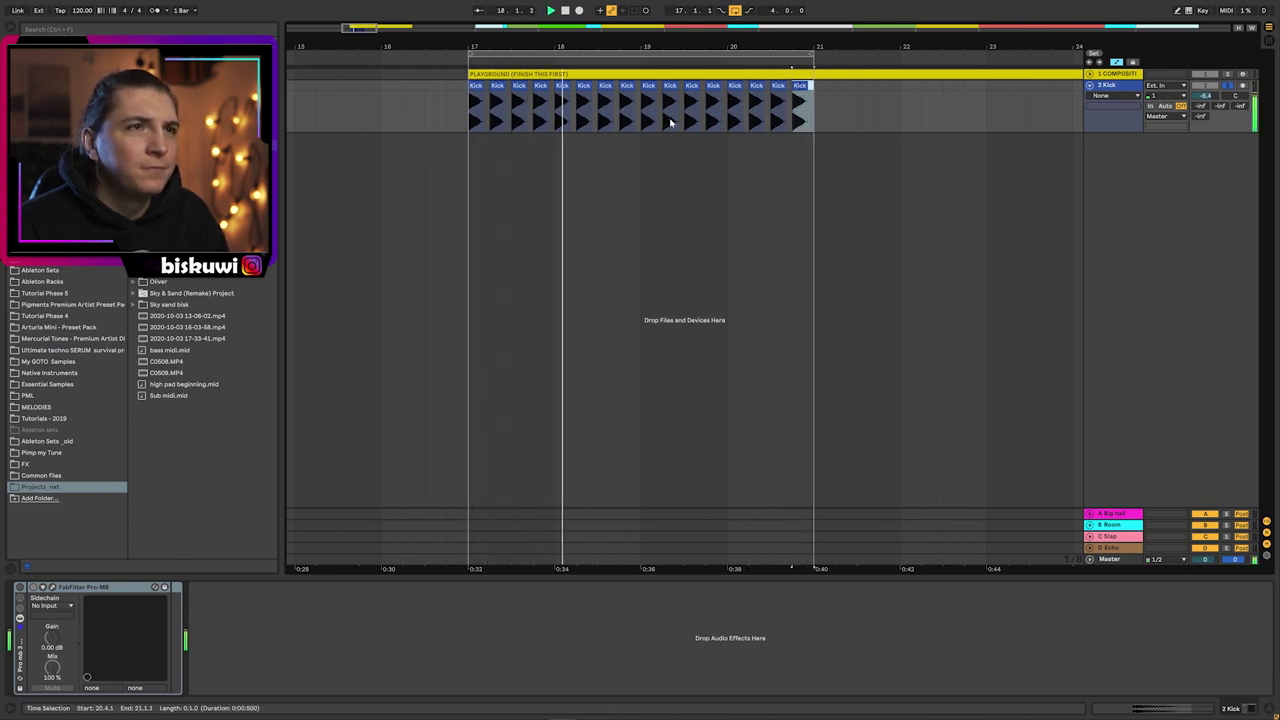
key(space)
- Duplicate the two-beat 909 clap section from bar 17 until it fills bars 17 through 20, and listen to it
drag(583, 47, 583, 45)
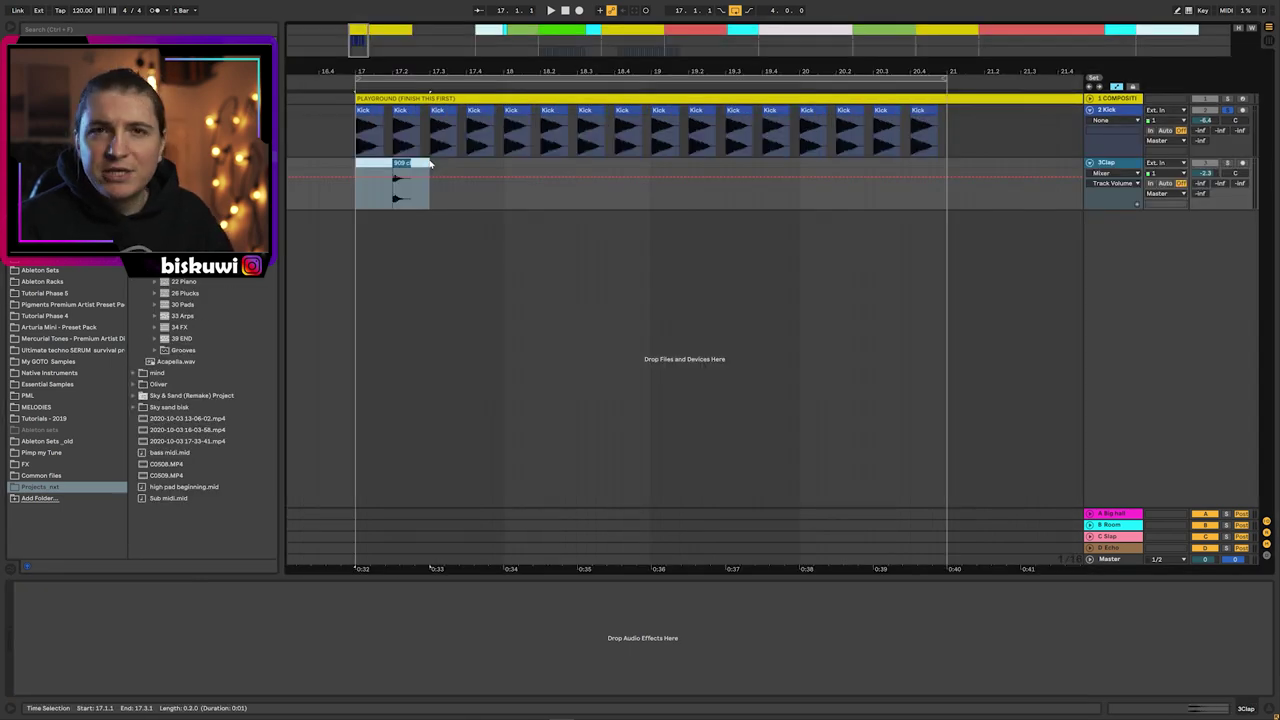
click(393, 197)
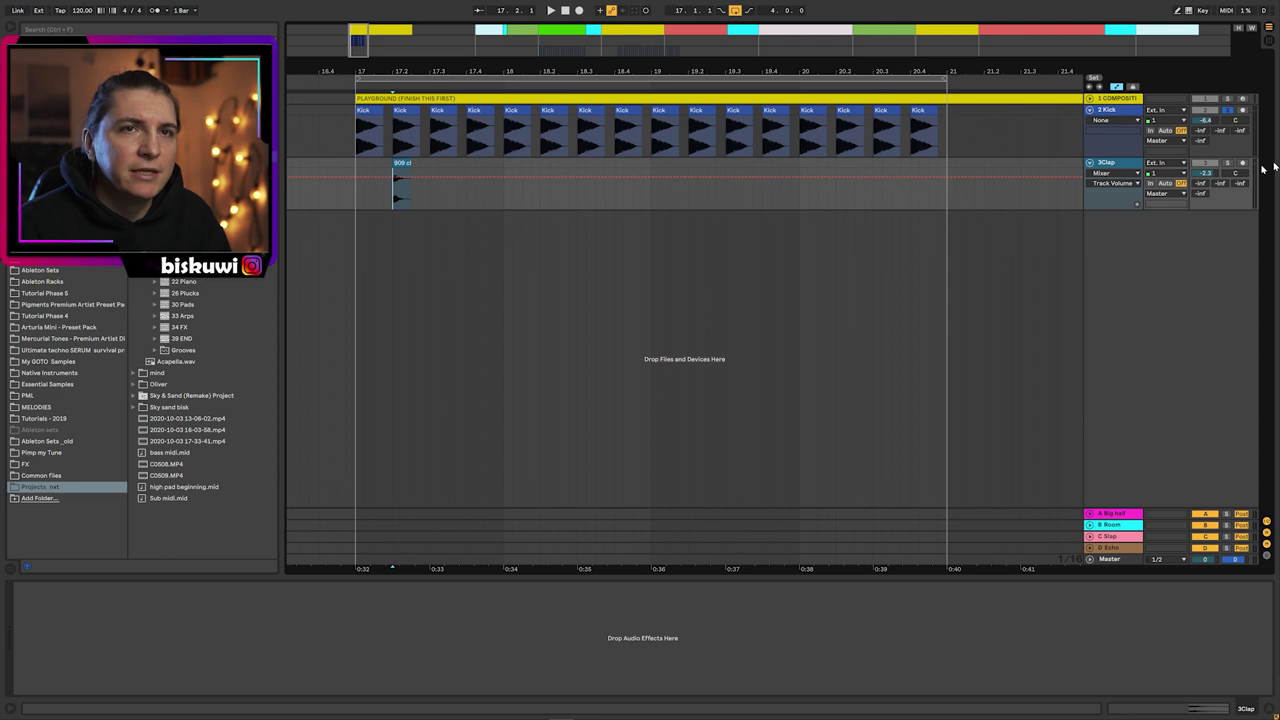
drag(354, 194, 421, 170)
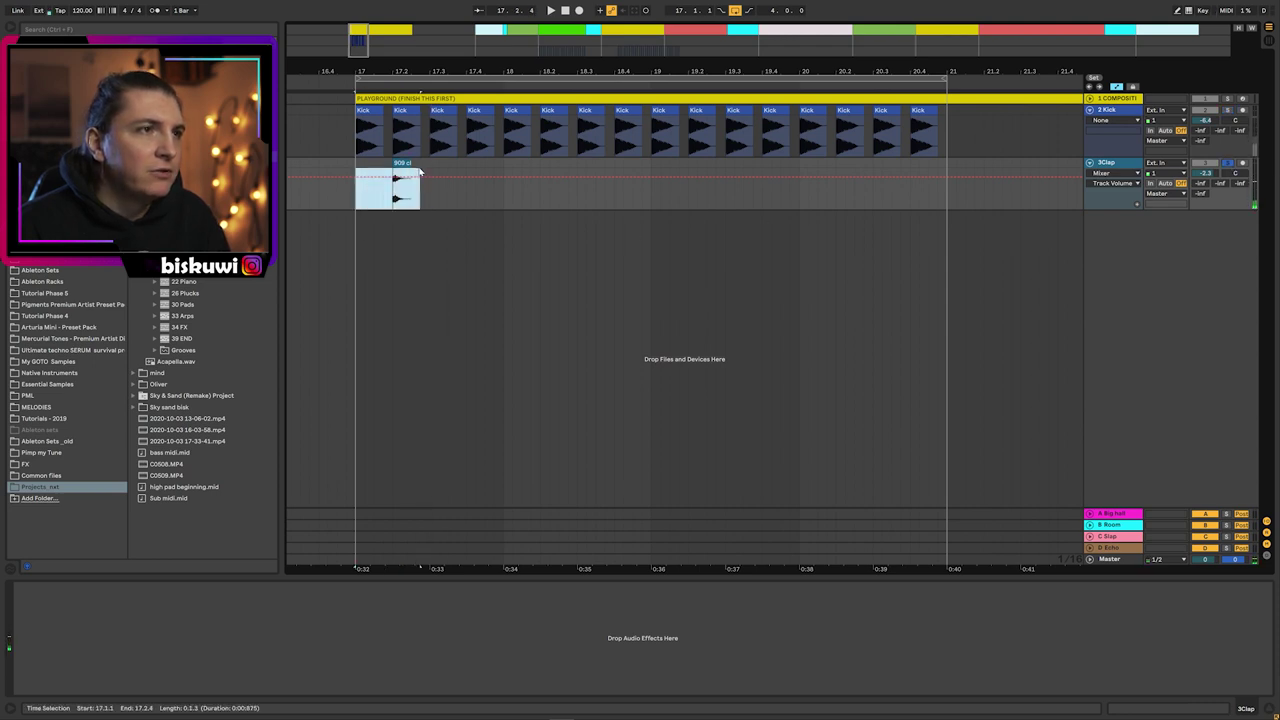
key(ctrl+d)
key(ctrl+d)
key(ctrl+d)
key(ctrl+d)
key(ctrl+d)
key(ctrl+d)
key(ctrl+d)
key(space)
click(1228, 164)
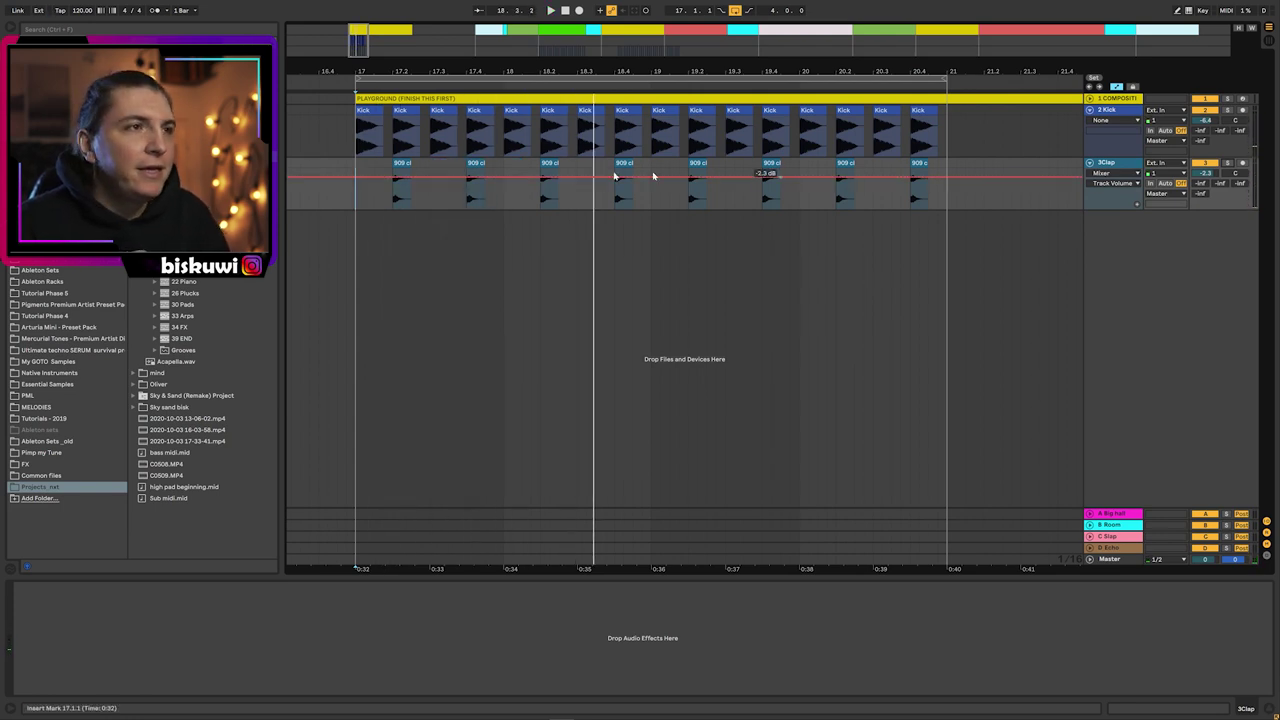
- Copy the second 909 clap in bar 17 onto a new track below the Clap track, starting at 17.4.3
drag(404, 71, 474, 130)
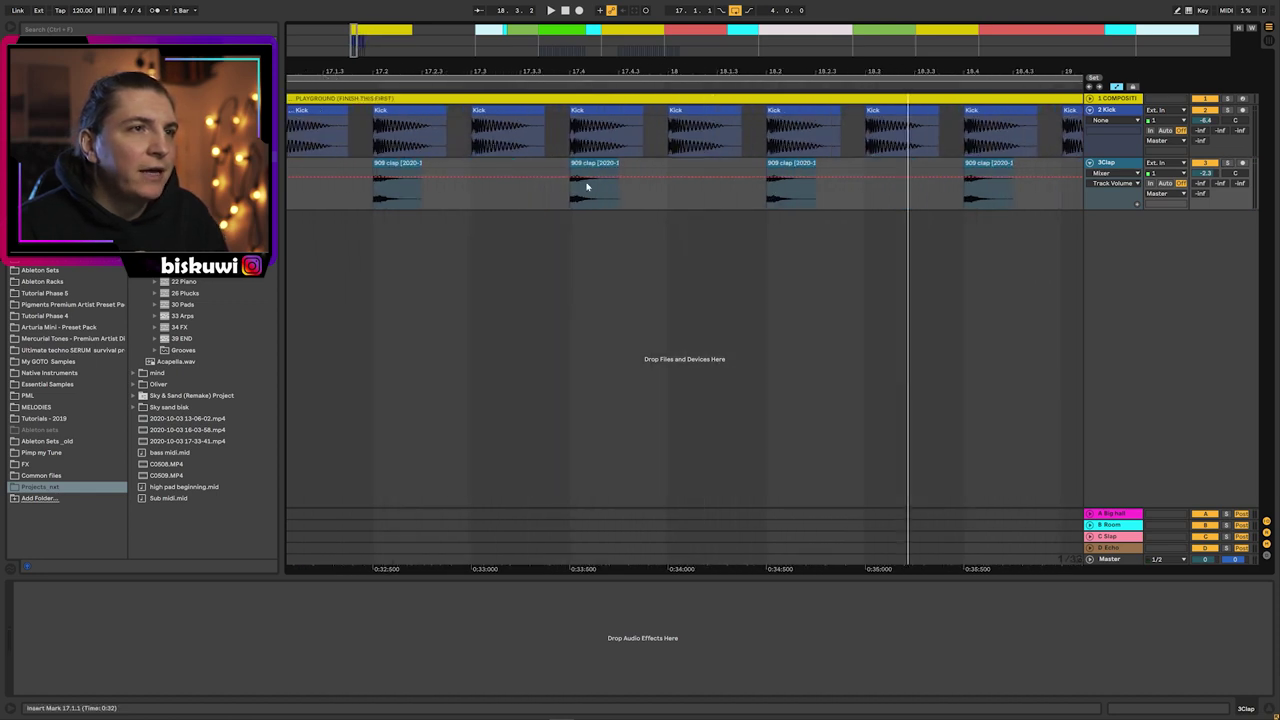
drag(604, 185, 648, 237)
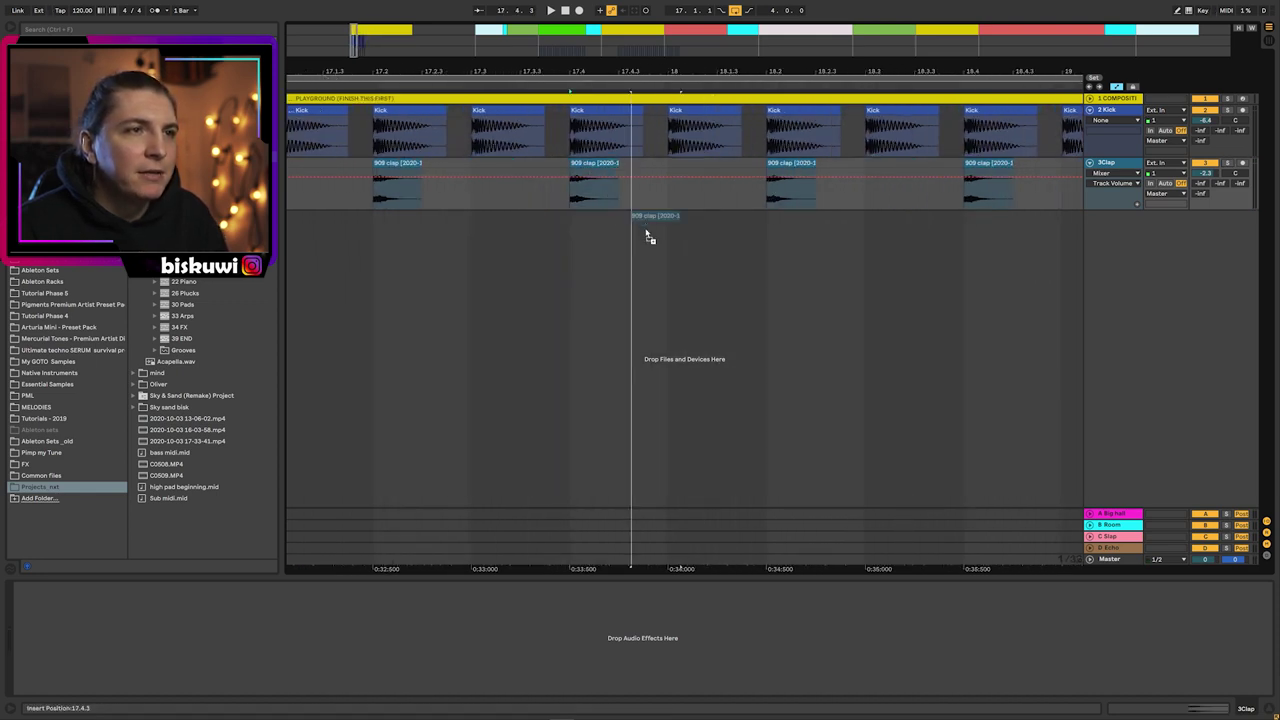
drag(644, 228, 644, 228)
- Move the copied clap a sixteenth note later to 17.4.4, checking its placement by playing the pattern
mouse_move(674, 71)
mouse_down()
mouse_move(674, 32)
mouse_move(692, 78)
mouse_move(656, 108)
mouse_up()
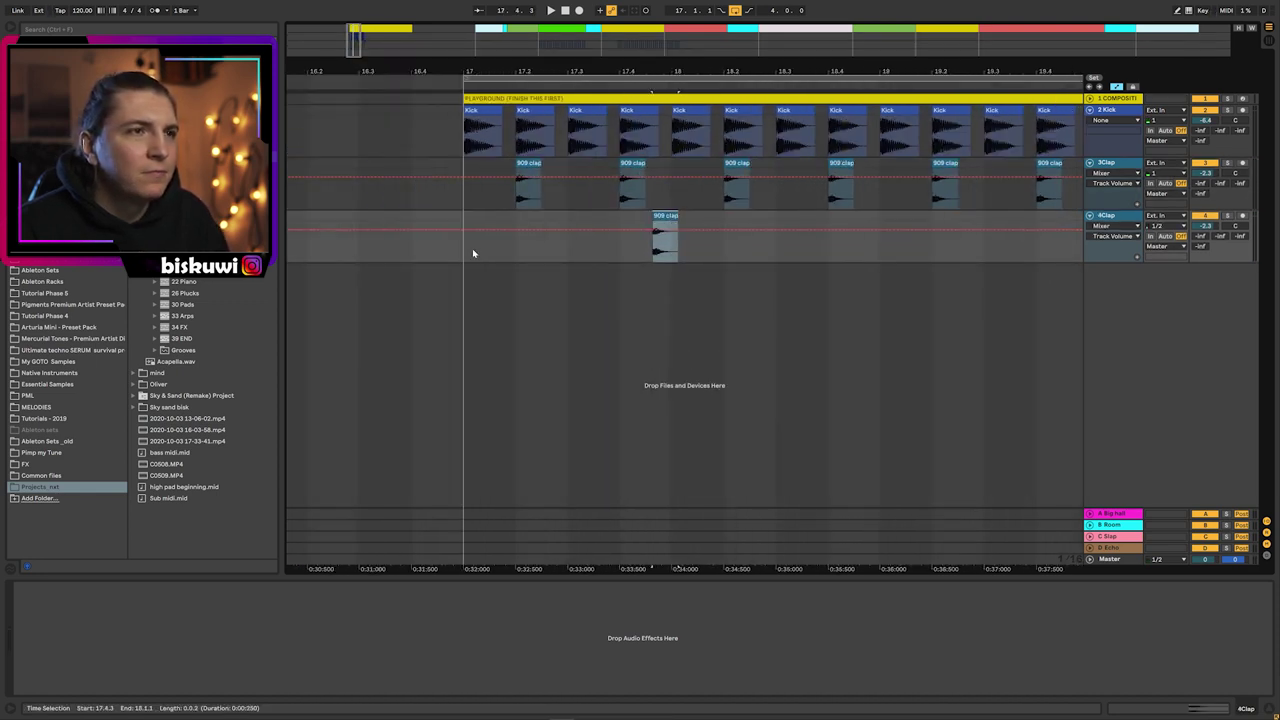
click(473, 248)
key(space)
key(space)
drag(651, 215, 673, 221)
key(space)
key(space)
drag(665, 71, 665, 40)
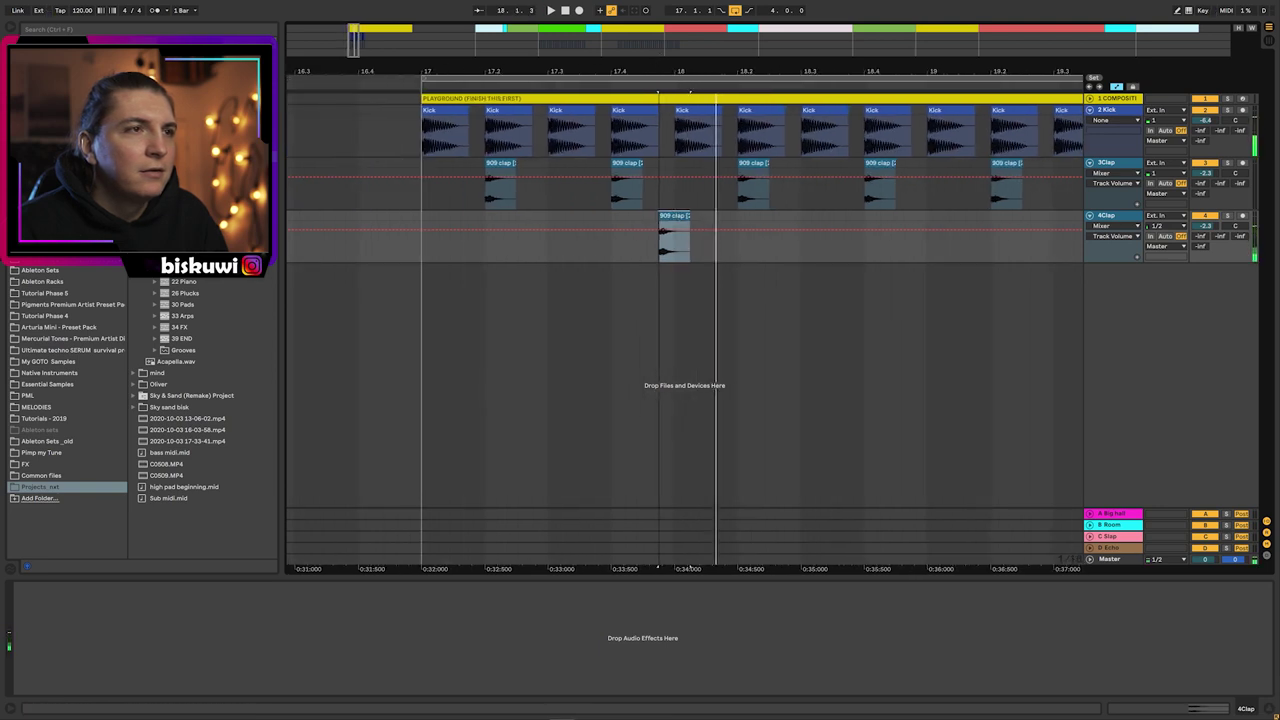
click(421, 246)
key(space)
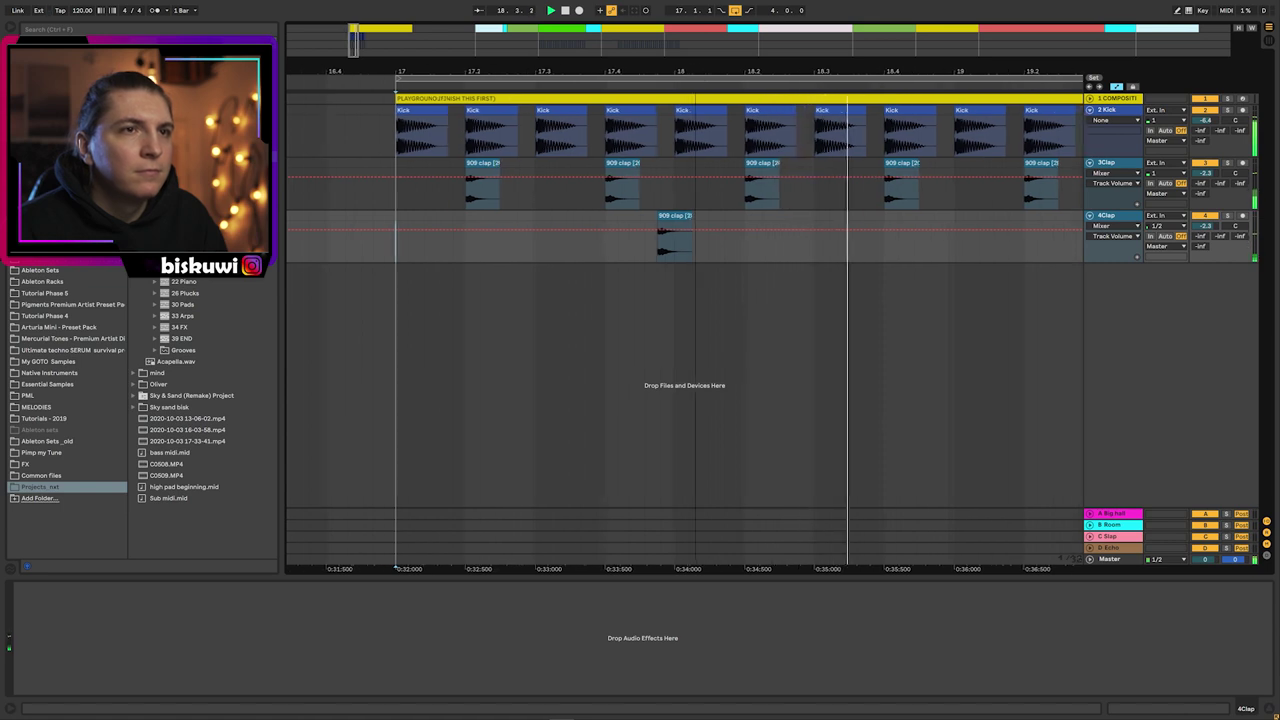
- Duplicate bars 17 and 18 of the second Clap track into bars 19 and 20, and play the loop
drag(548, 71, 548, 44)
drag(418, 240, 706, 216)
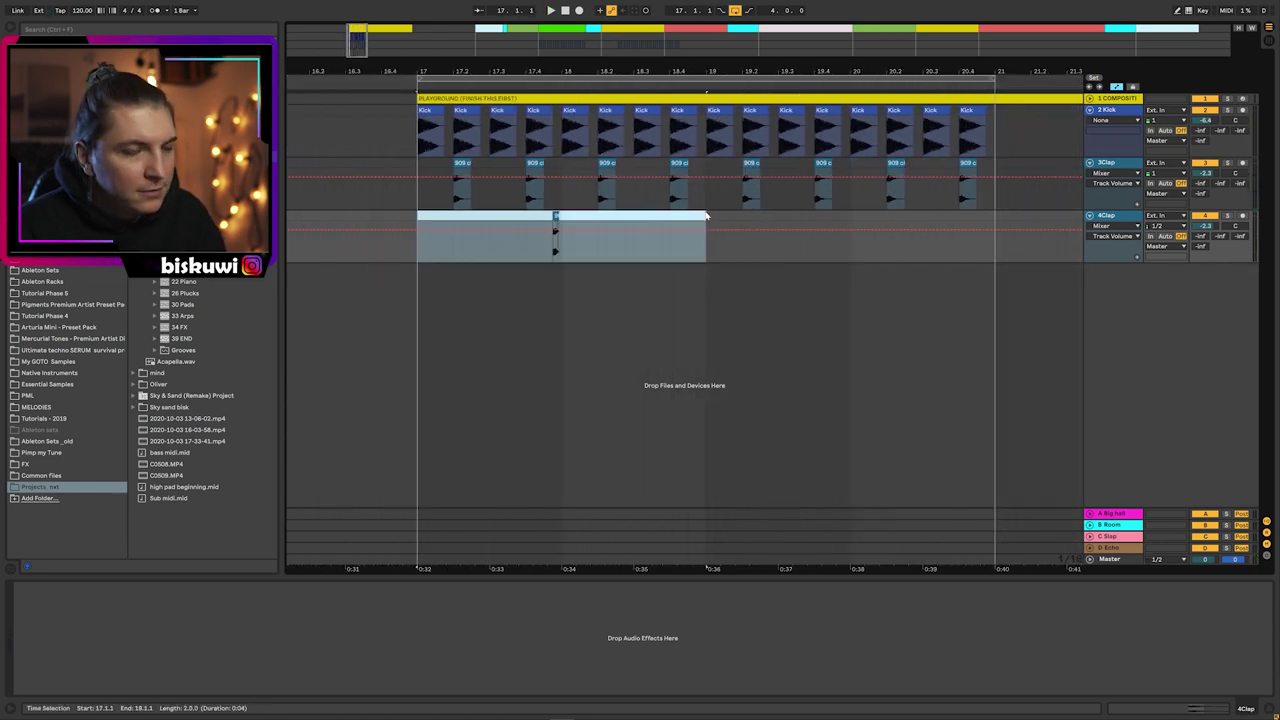
key(ctrl+d)
click(408, 252)
key(space)
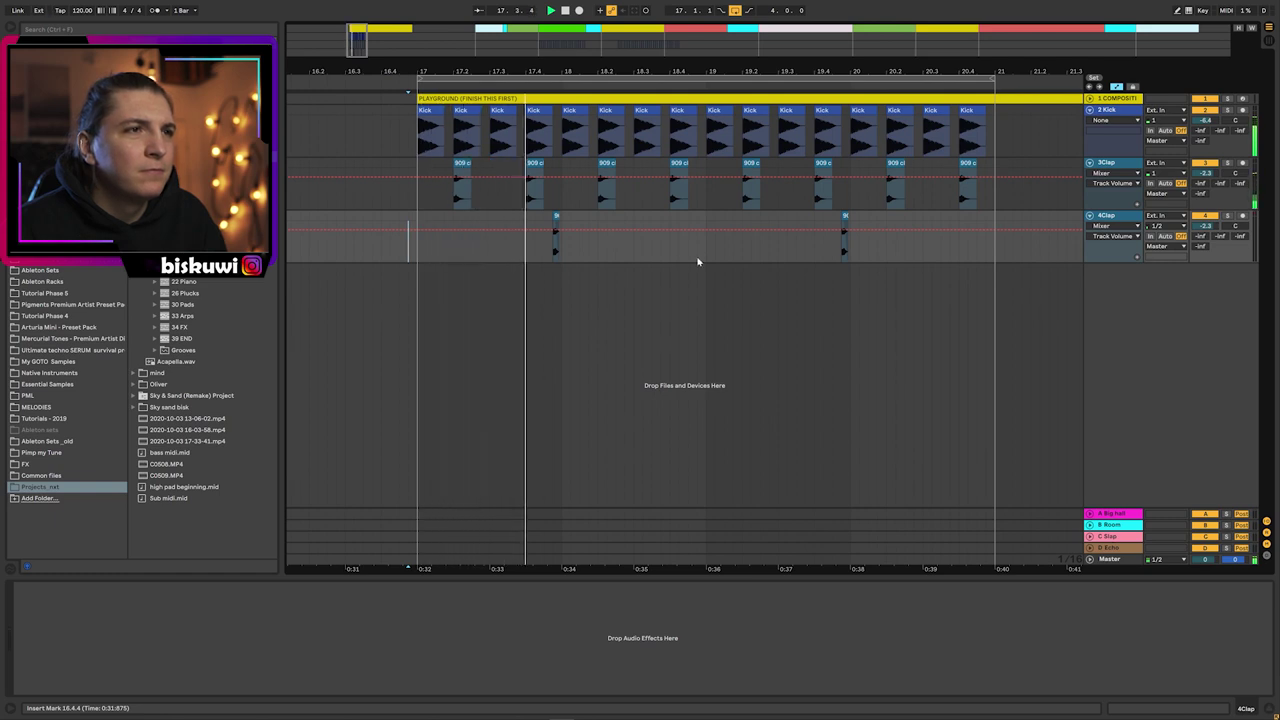
- Set the second Clap track's volume to -6.4 dB while the loop plays
drag(1207, 226, 1207, 238)
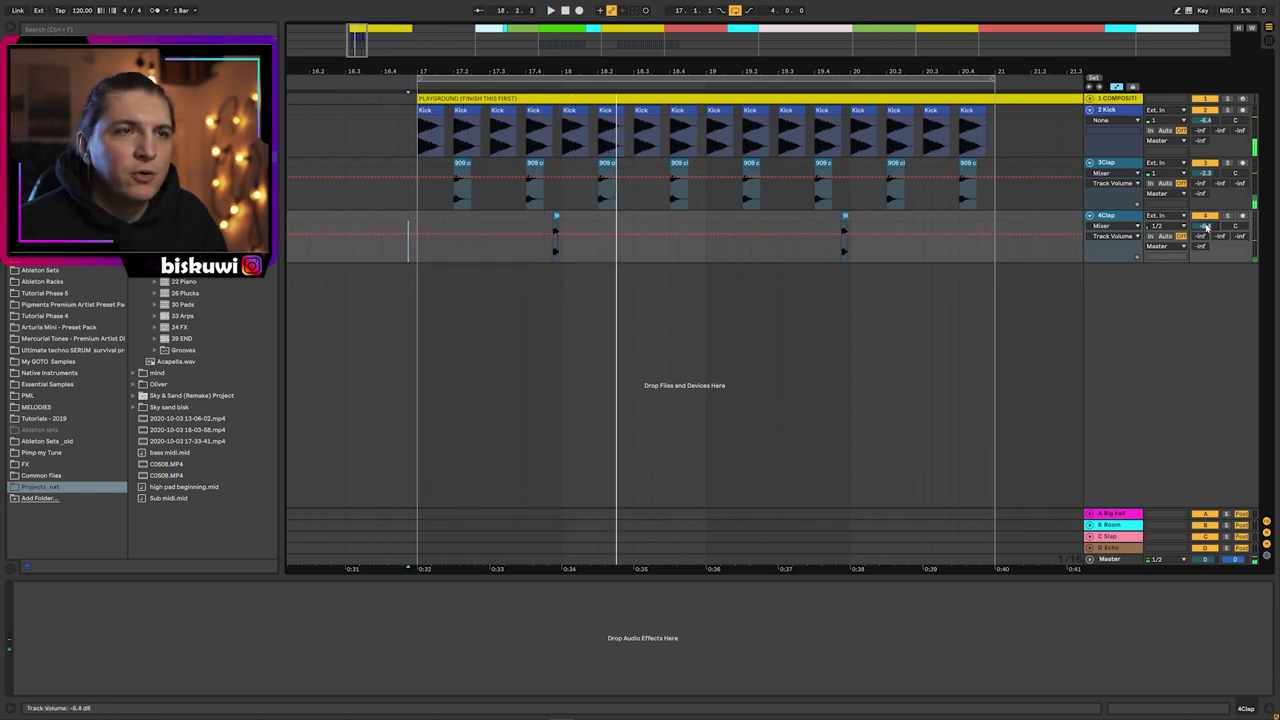
key(space)
key(space)
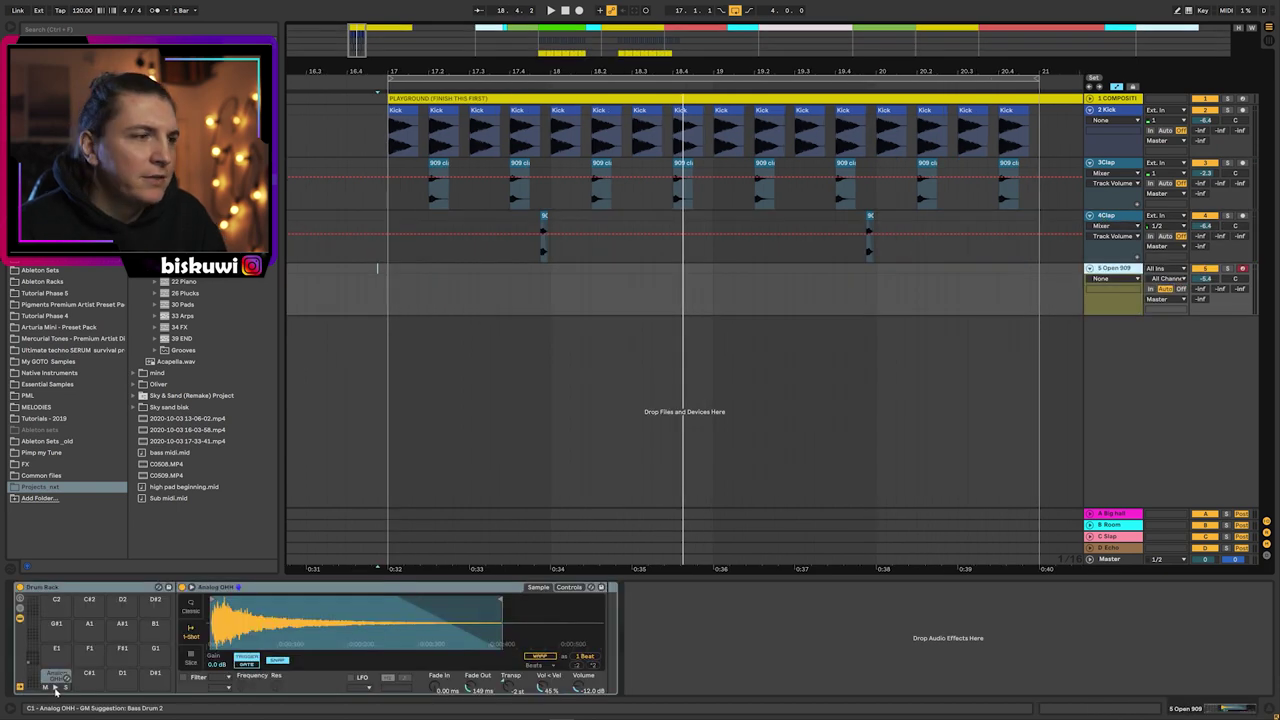
- Audition the Analog OHH pad and insert an empty one-bar MIDI clip at bar 17 on the Open 909 track
click(57, 687)
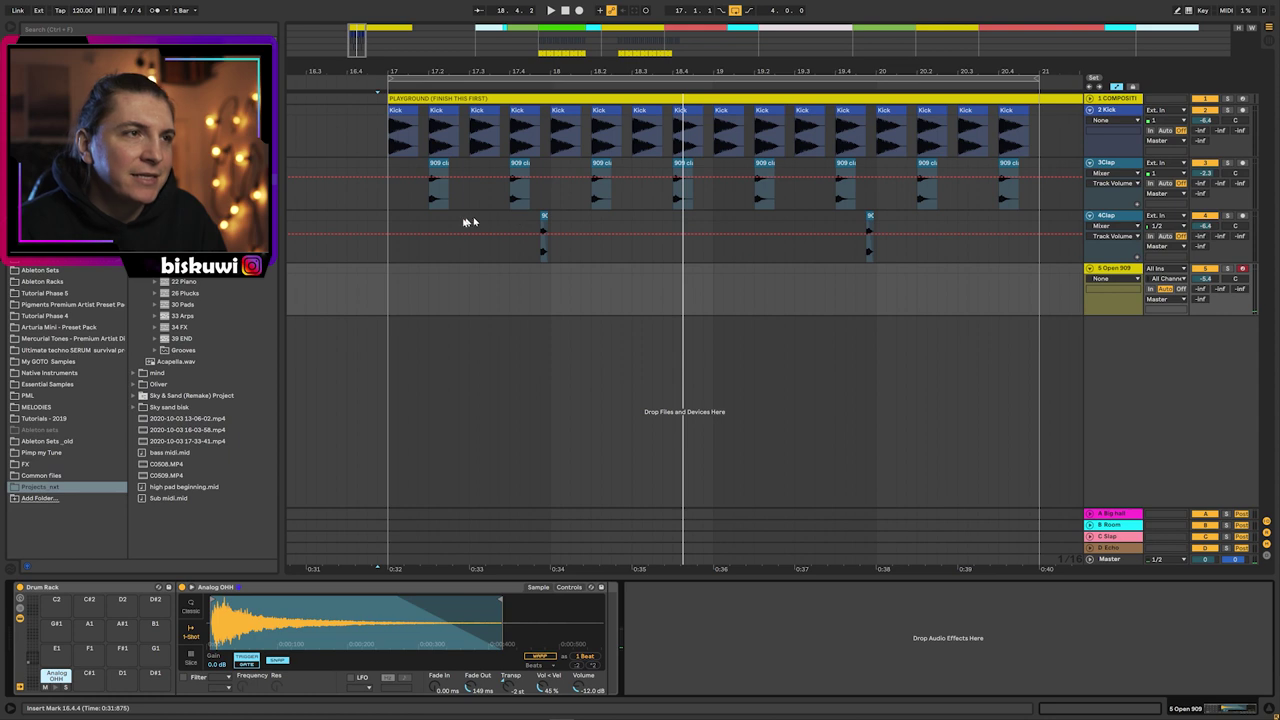
drag(386, 290, 552, 270)
key(ctrl+shift+m)
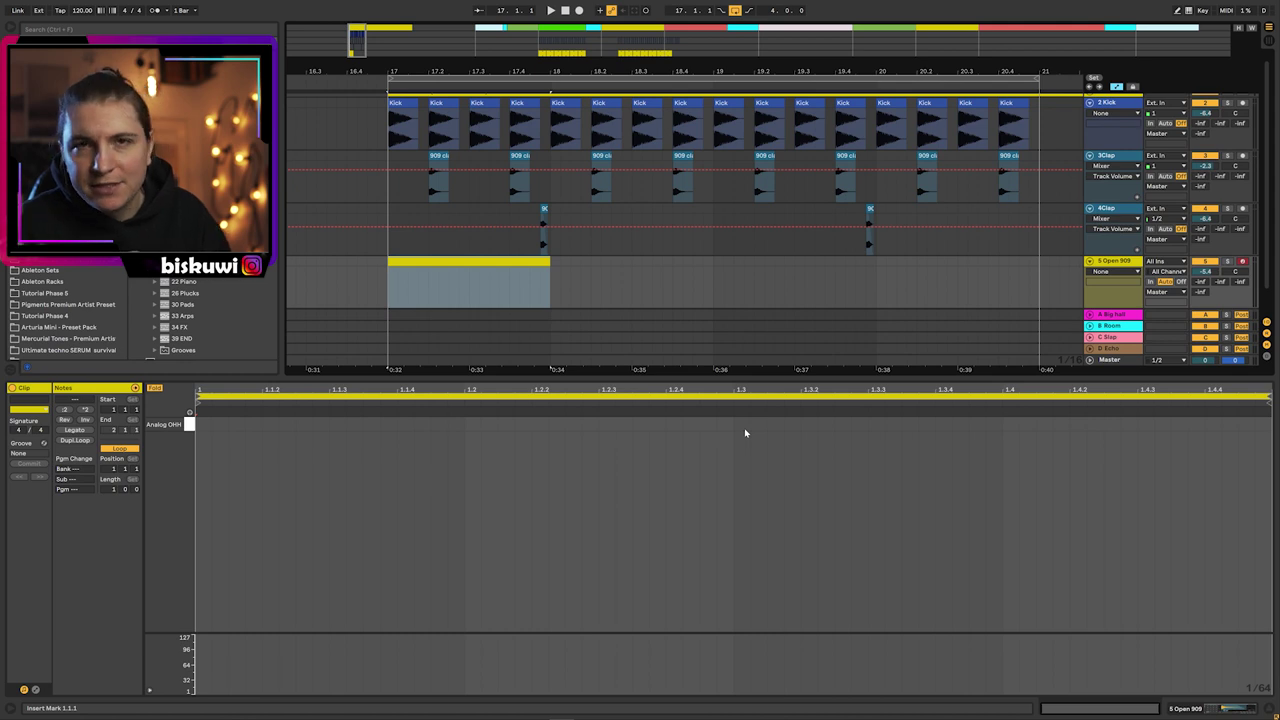
- Add an Analog OHH note at 1.1.3 and duplicate that beat three times across the bar
double_click(333, 427)
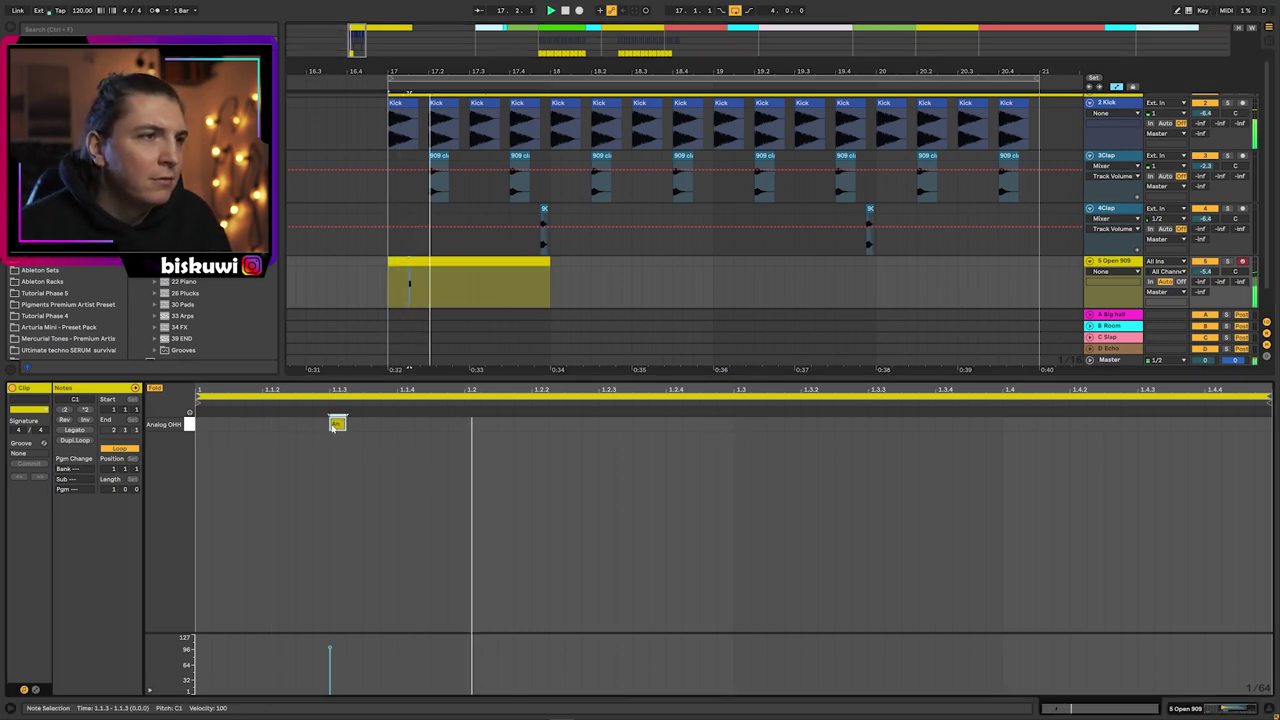
drag(464, 430, 168, 432)
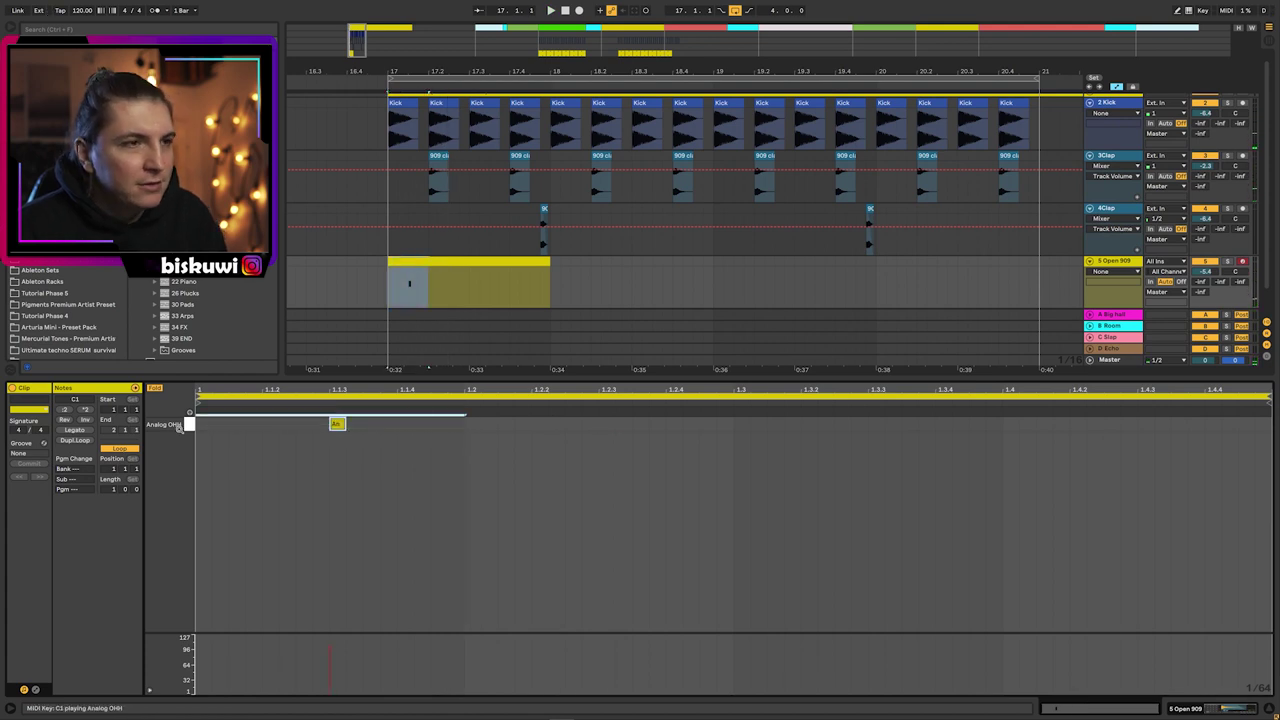
key(ctrl+d)
key(ctrl+d)
key(ctrl+d)
- Extend the Open 909 clip's loop to the start of bar 21 and play the pattern
key(shift+Tab)
drag(549, 269, 1037, 290)
key(space)
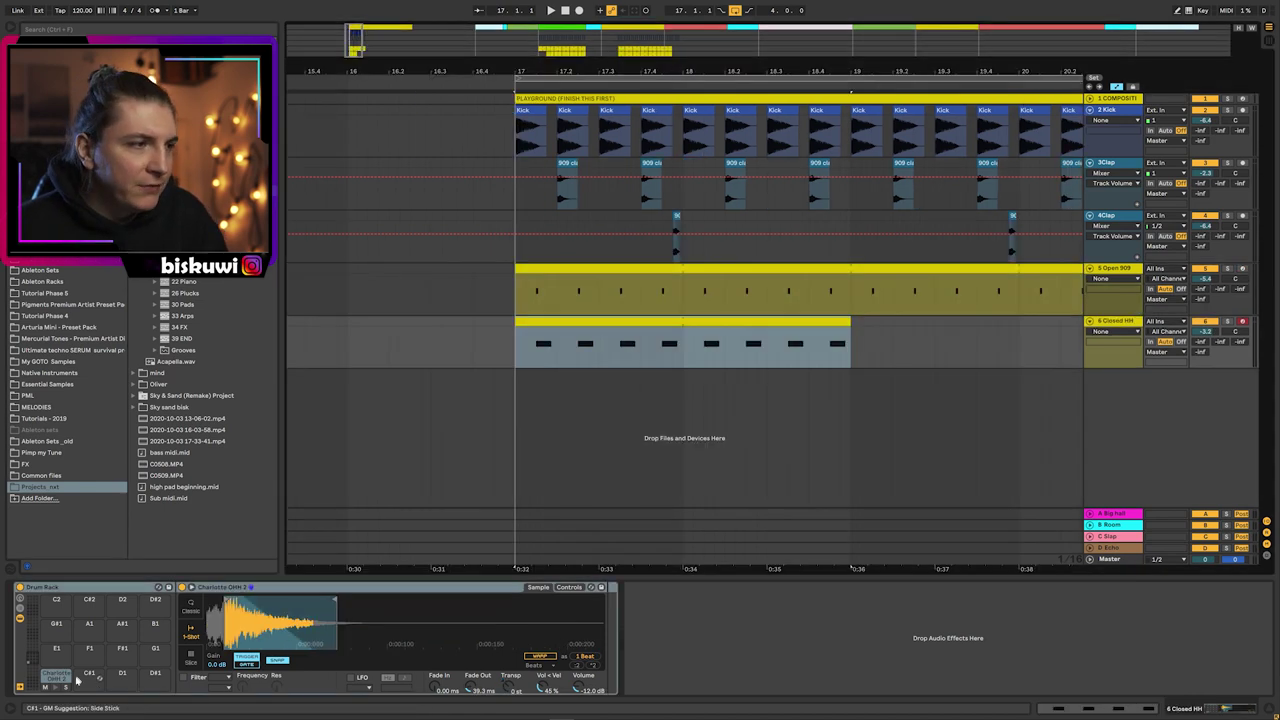
- Audition the Closed HH track's drum pad, extend its clip to the start of bar 21, and play the loop
click(56, 687)
drag(848, 322, 1276, 322)
drag(762, 71, 700, 52)
key(space)
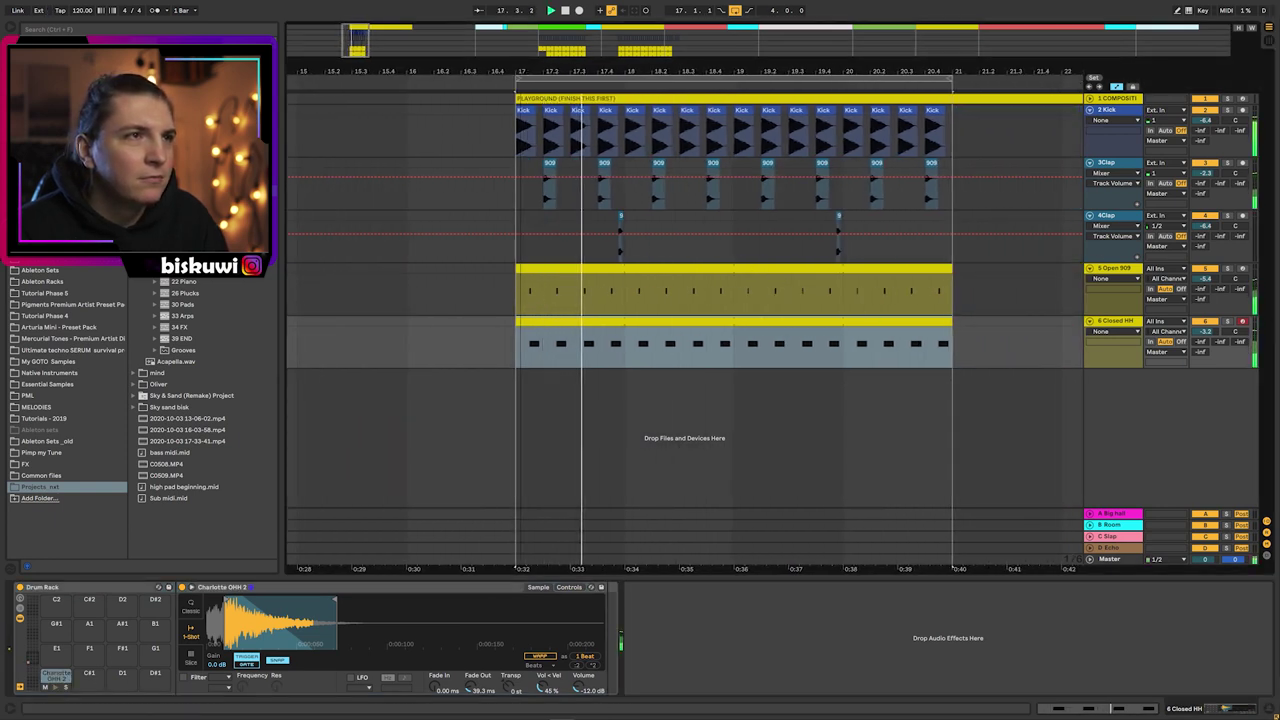
drag(521, 71, 526, 98)
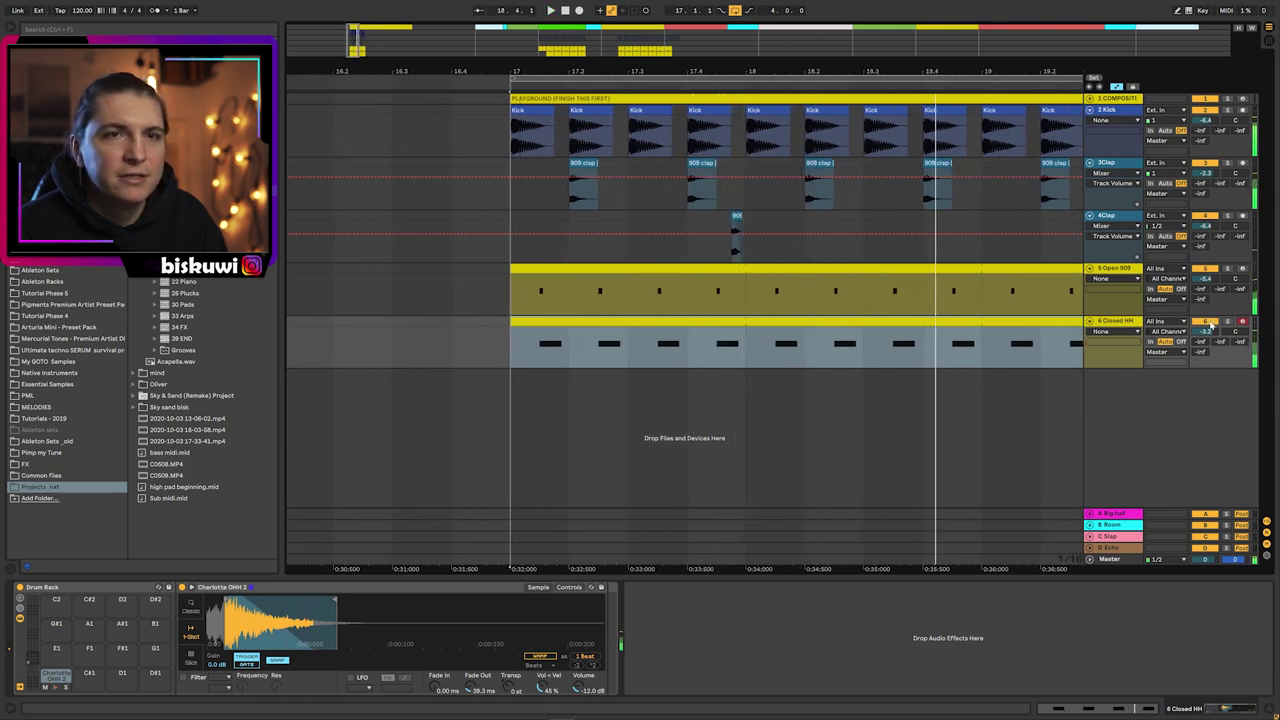
- Set the sidechain input of the Shaker white track's second compressor to 2 Kick
drag(822, 68, 699, 69)
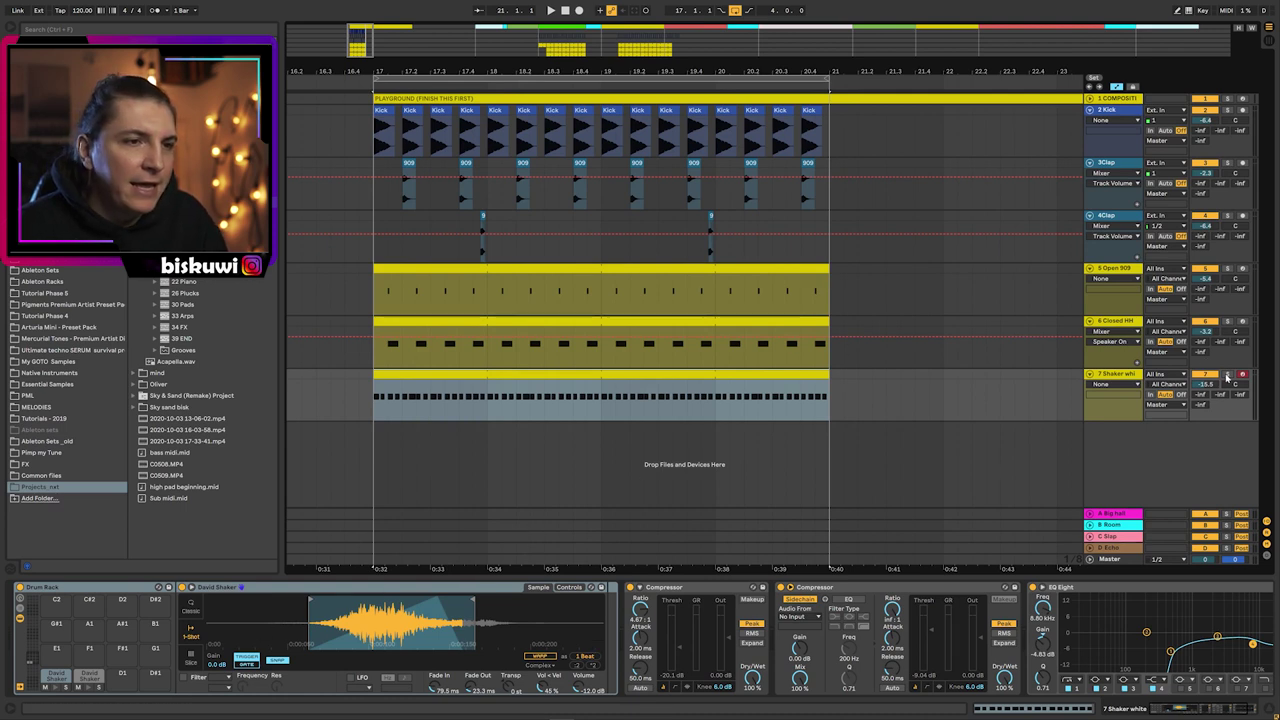
click(818, 617)
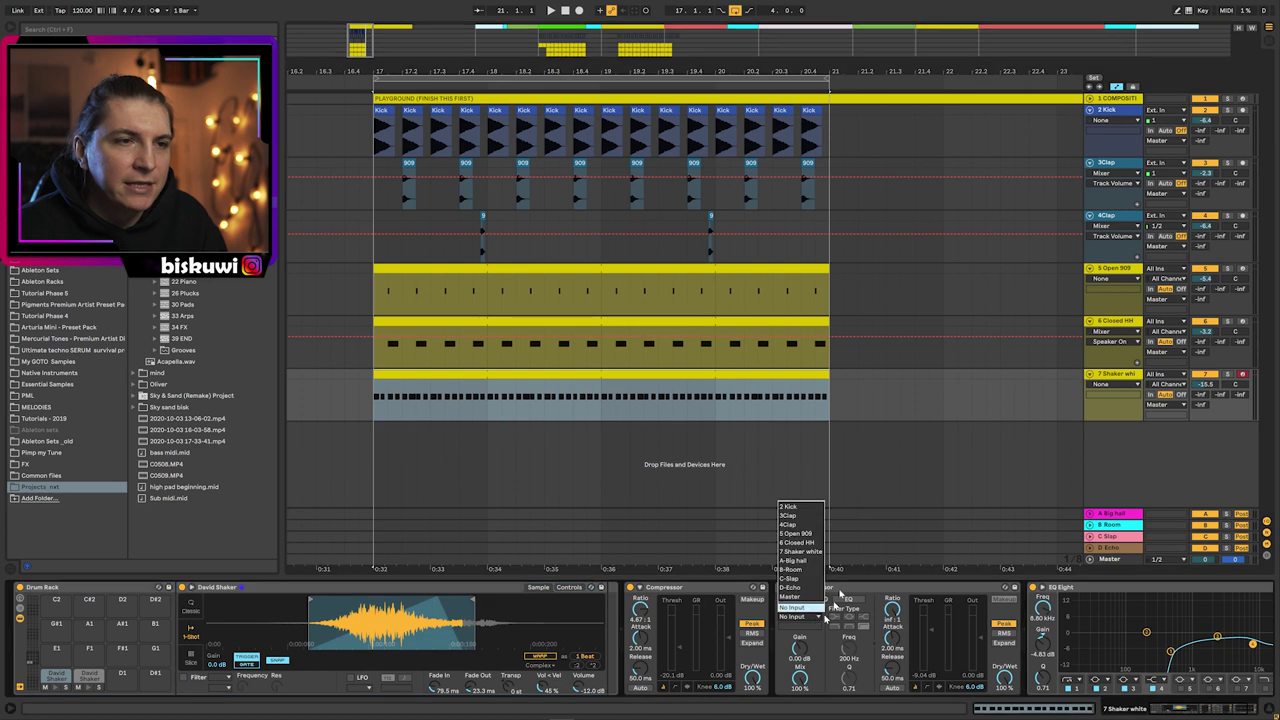
click(800, 515)
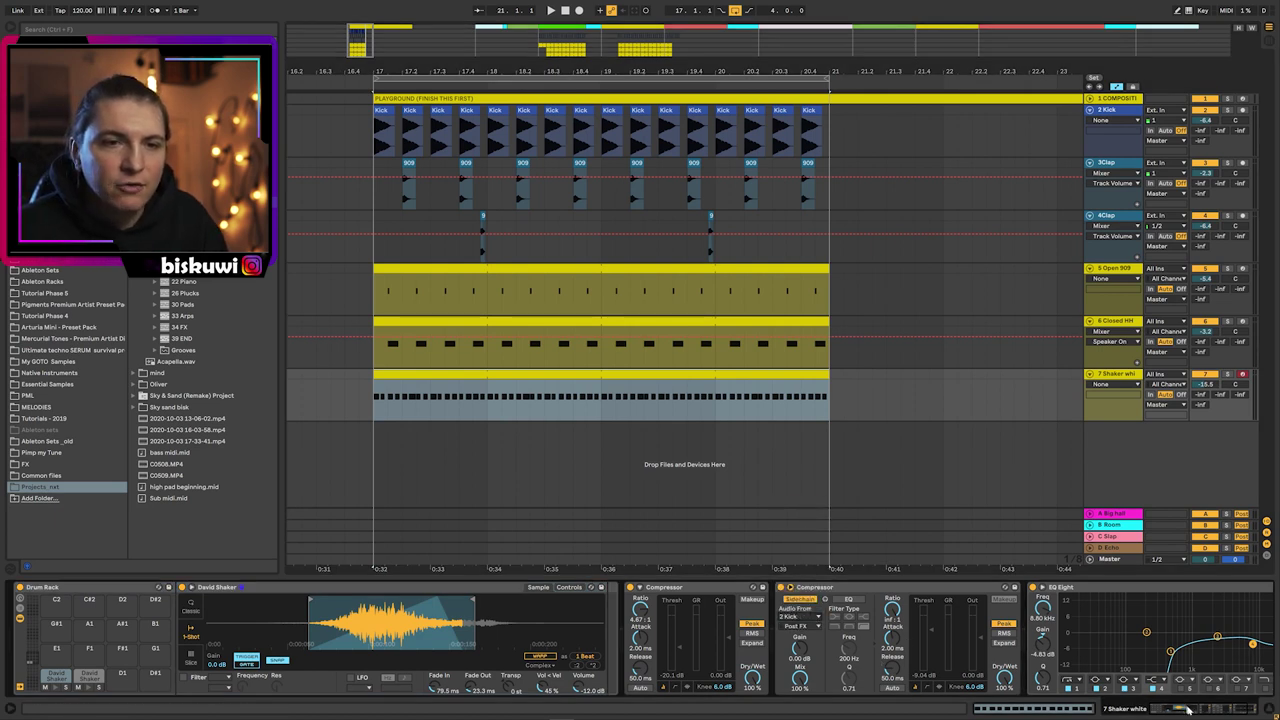
drag(1187, 709, 1219, 712)
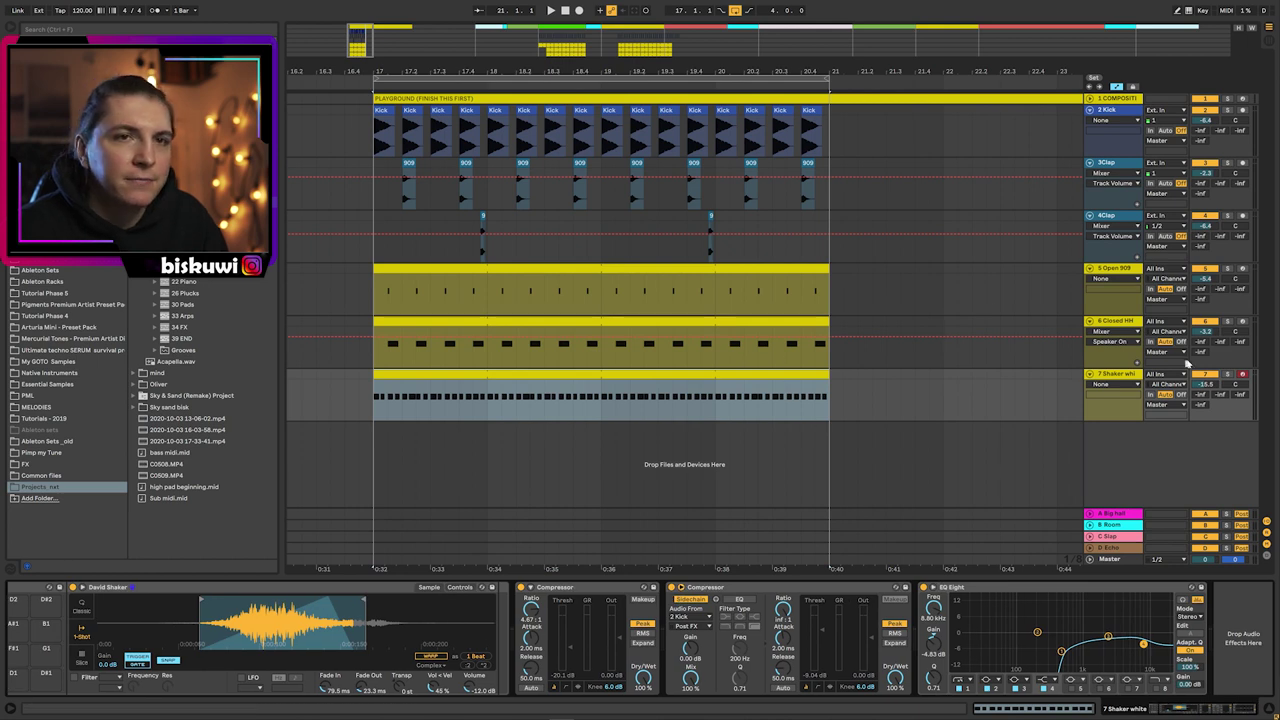
- Solo the Shaker white track to set its volume to -11.2 dB, and play it together with the other tracks
click(1228, 374)
key(space)
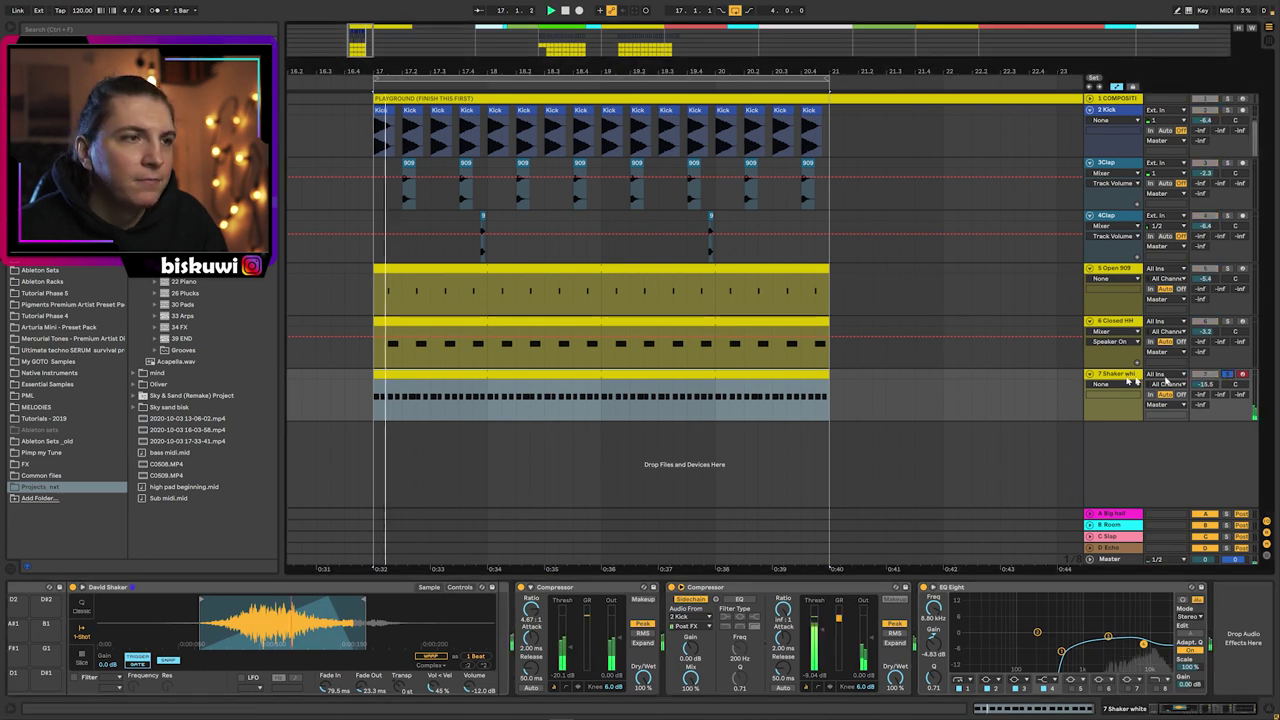
drag(1213, 386, 1213, 385)
key(space)
click(1228, 374)
key(space)
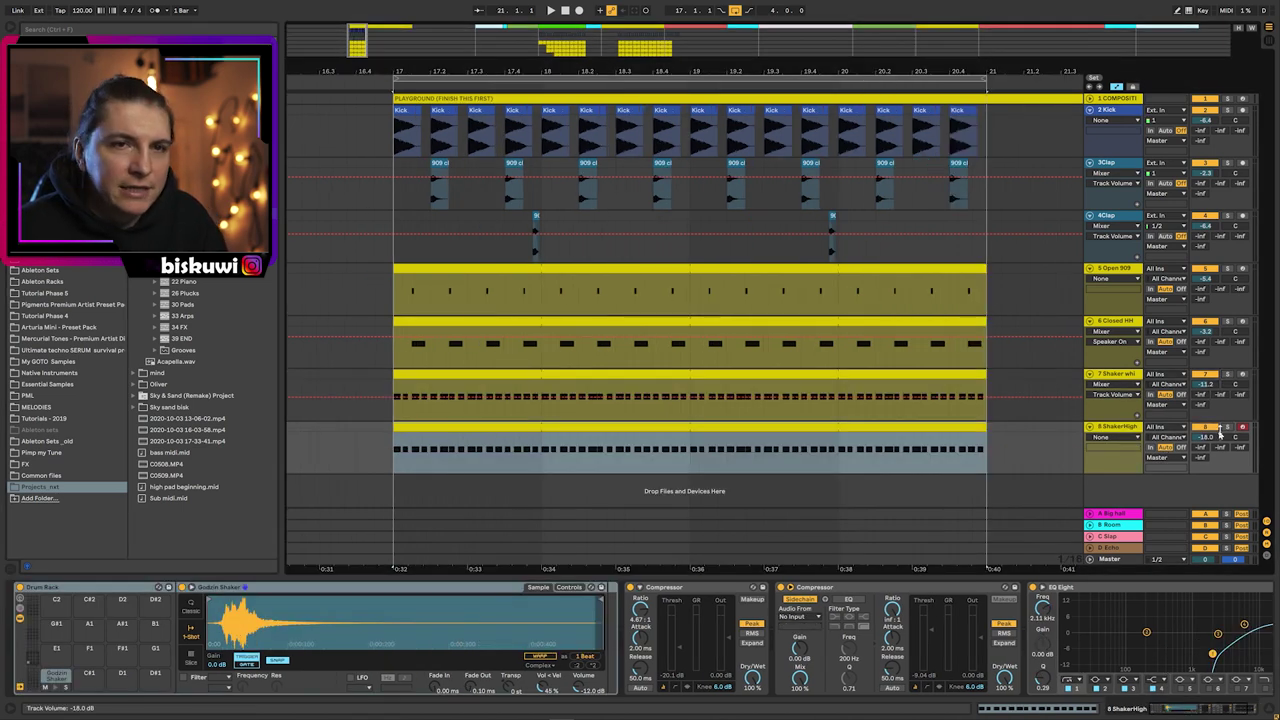
- Solo the ShakerHigh track to set its volume to -15.4 dB, then hear it with Shaker white and with the full groove
key(space)
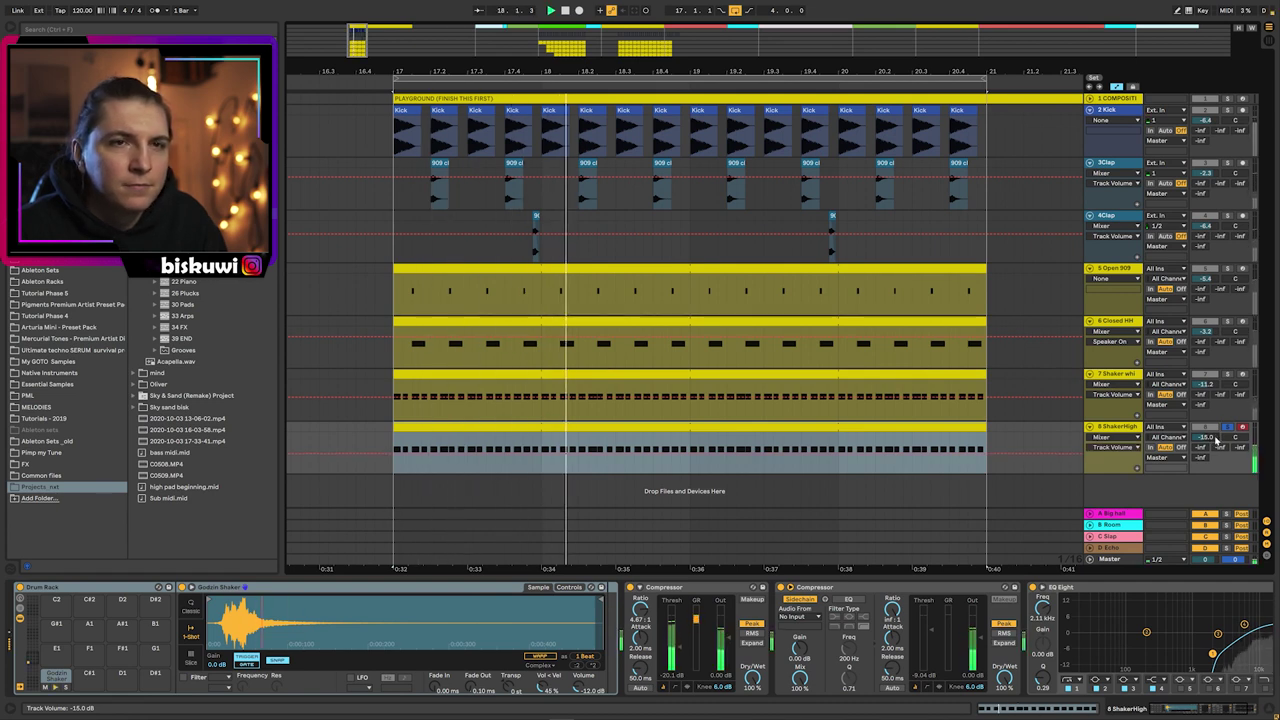
key(space)
key(space)
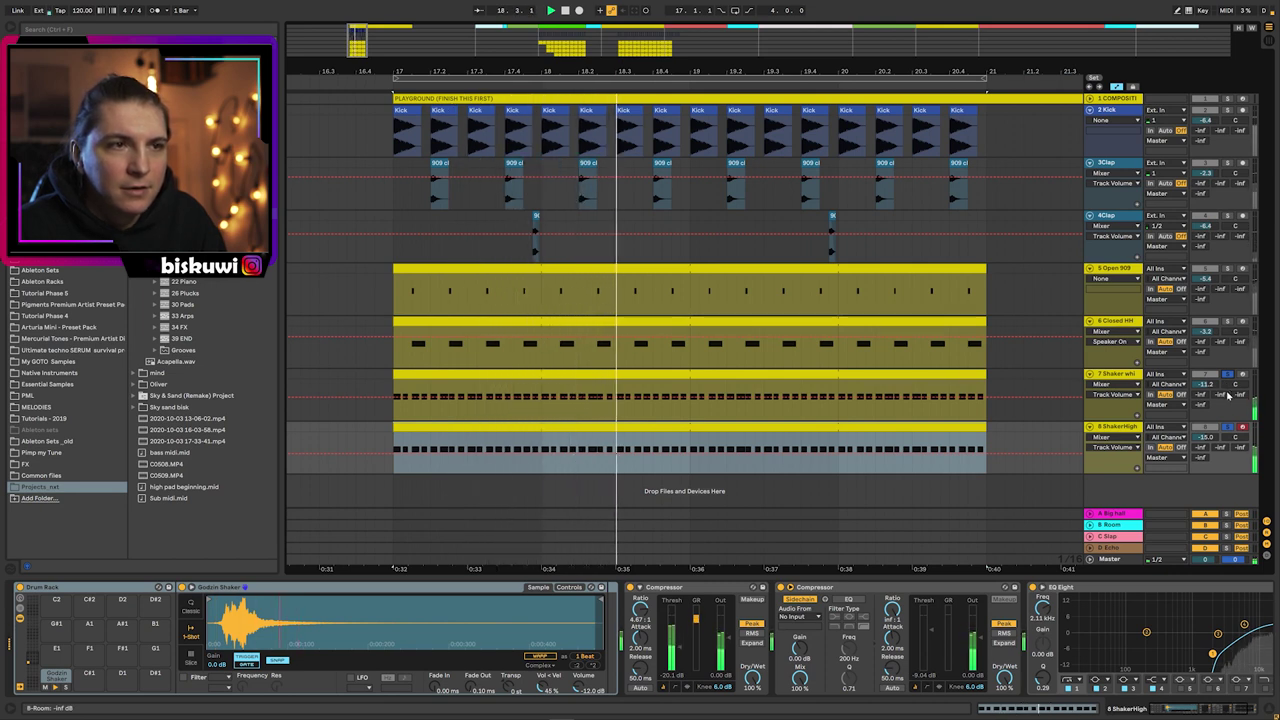
key(ctrl+l)
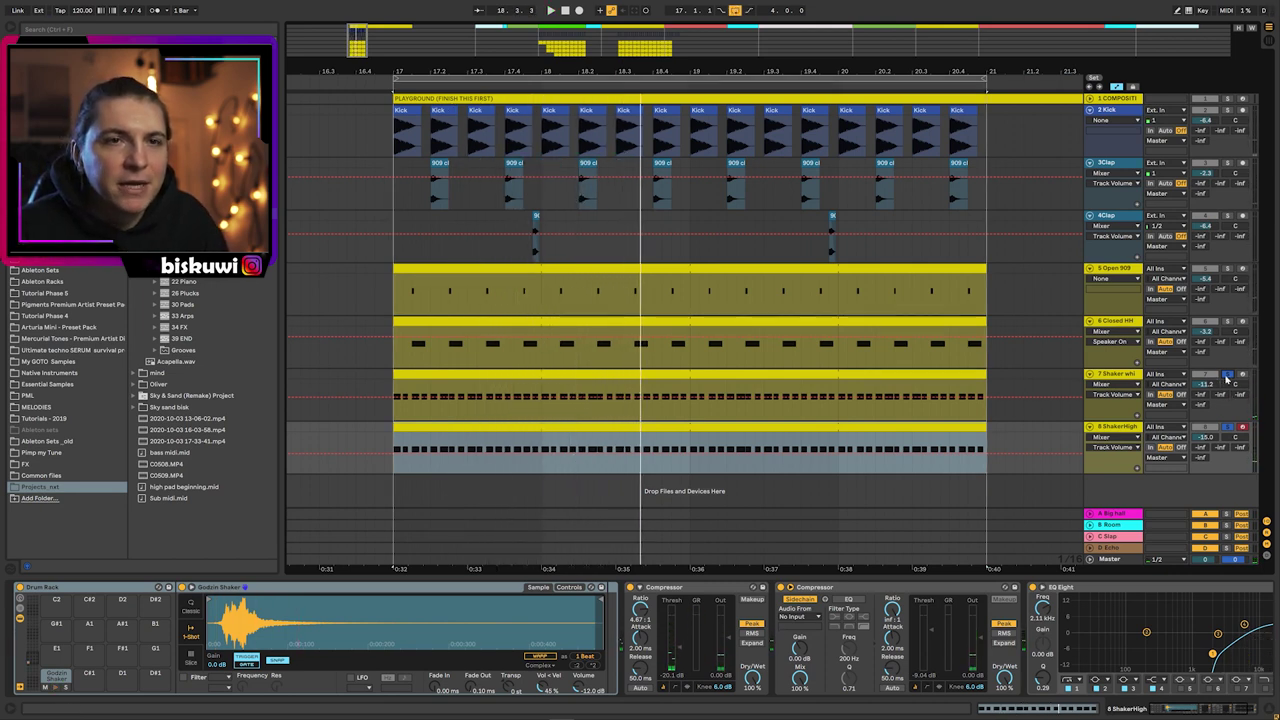
key(space)
key(space)
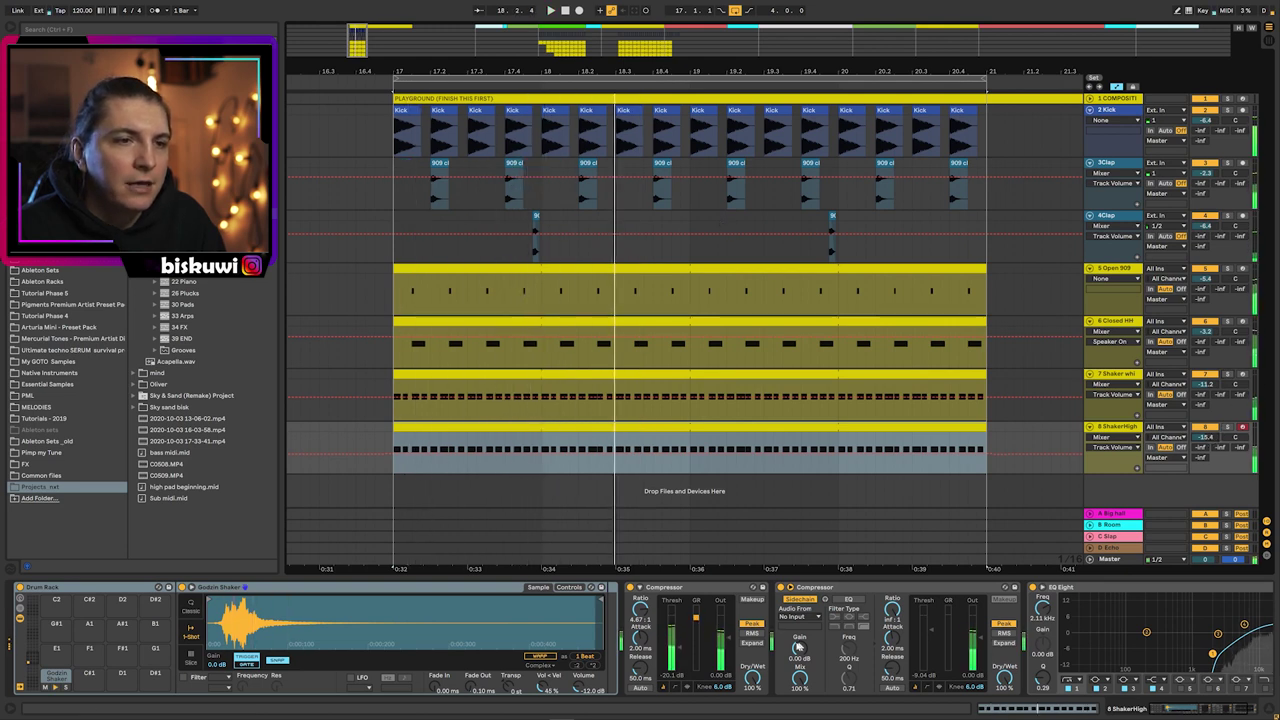
- Set the sidechain input of the ShakerHigh track's second compressor to 2 Kick and play the loop
click(799, 616)
click(790, 497)
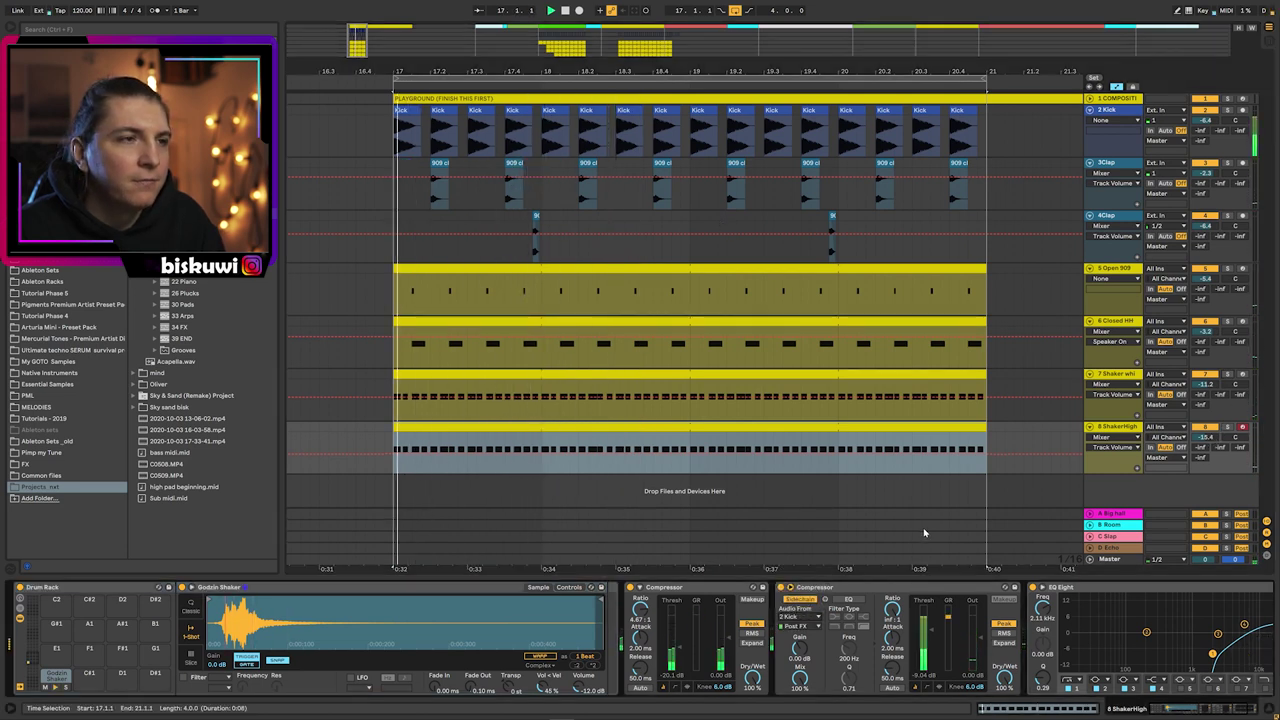
key(space)
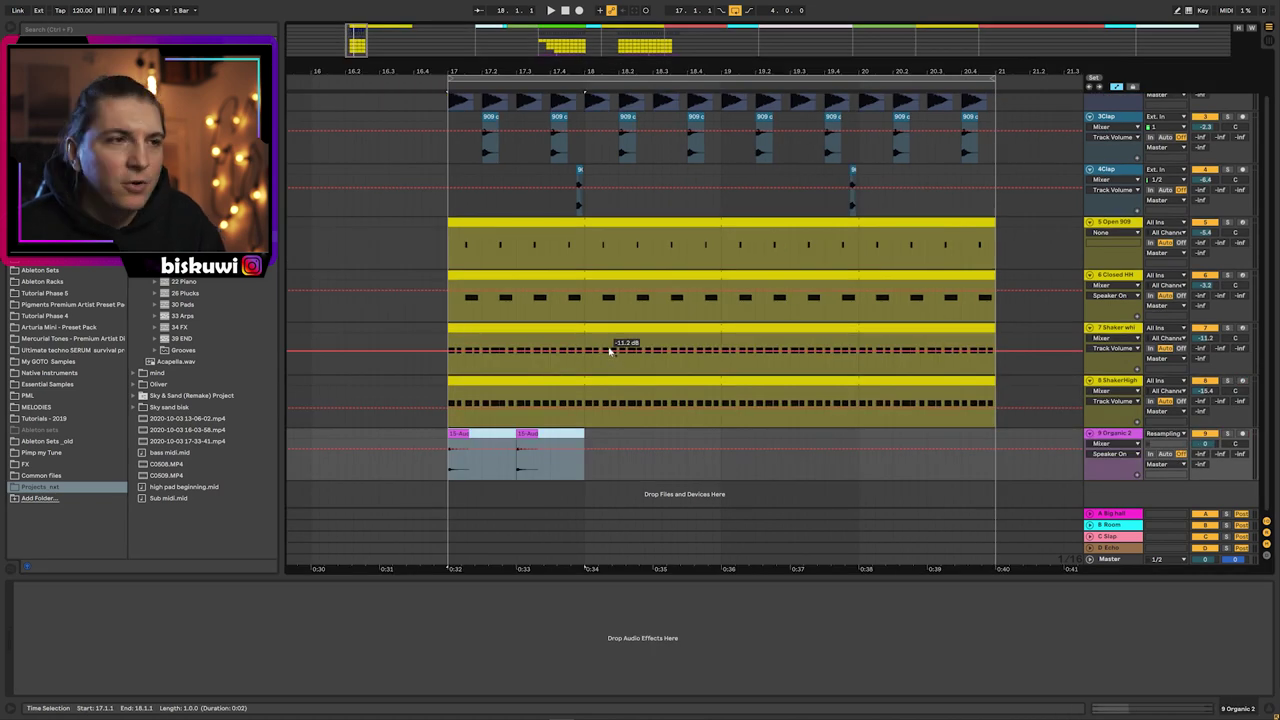
- Duplicate the one-bar pair of Organic 2 clips three times so they fill the loop up to bar 21
drag(581, 477, 449, 434)
key(ctrl+d)
key(ctrl+d)
key(ctrl+d)
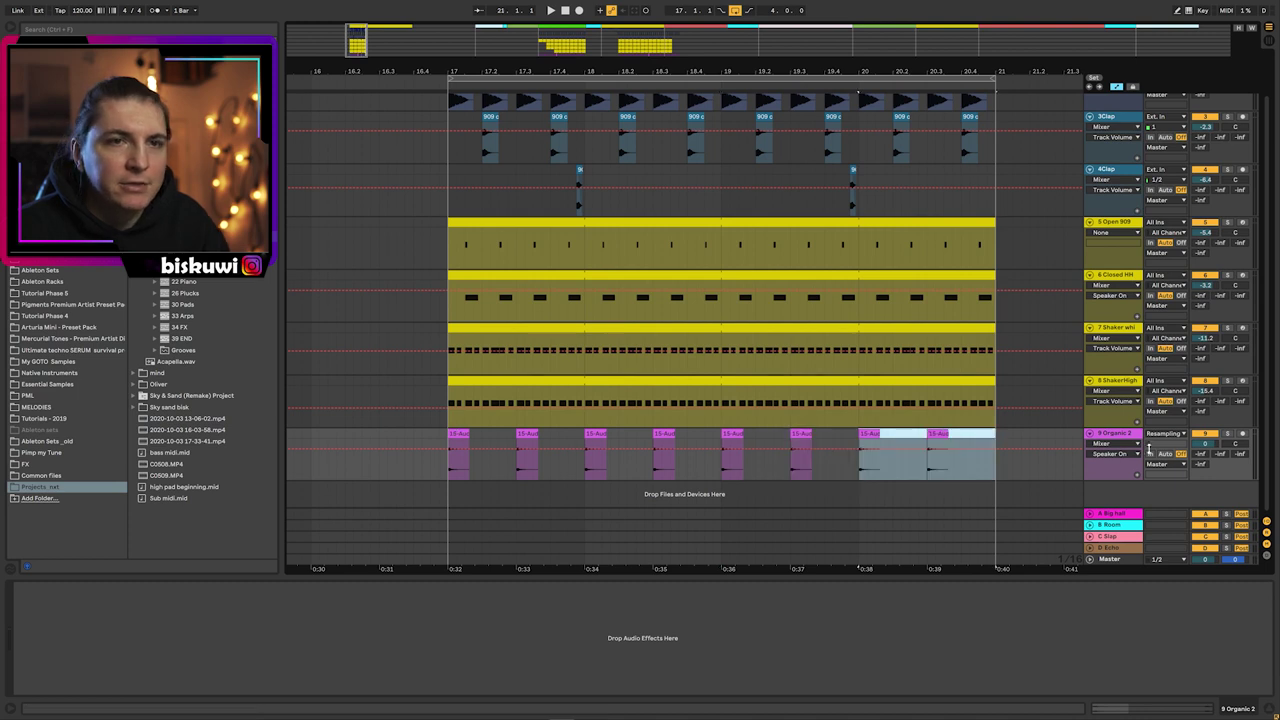
- Audition the Organic 2 track soloed, and play it together with the other tracks
click(1226, 434)
key(space)
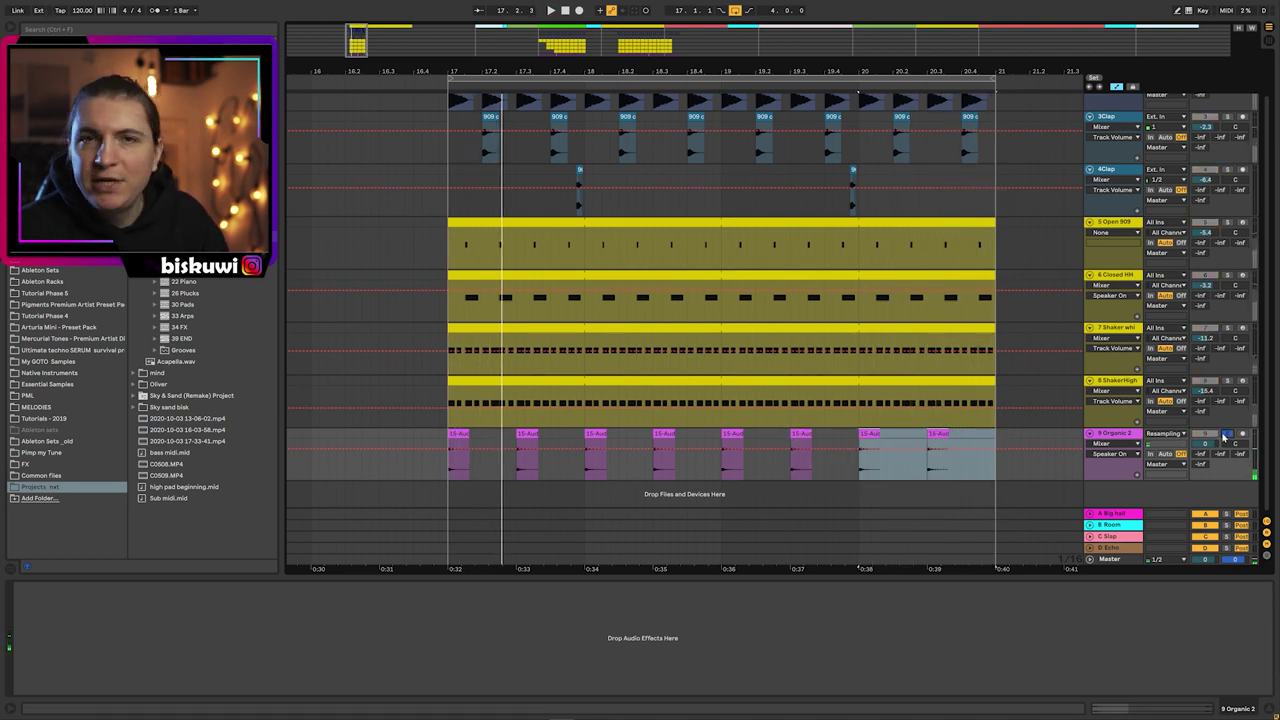
click(1228, 436)
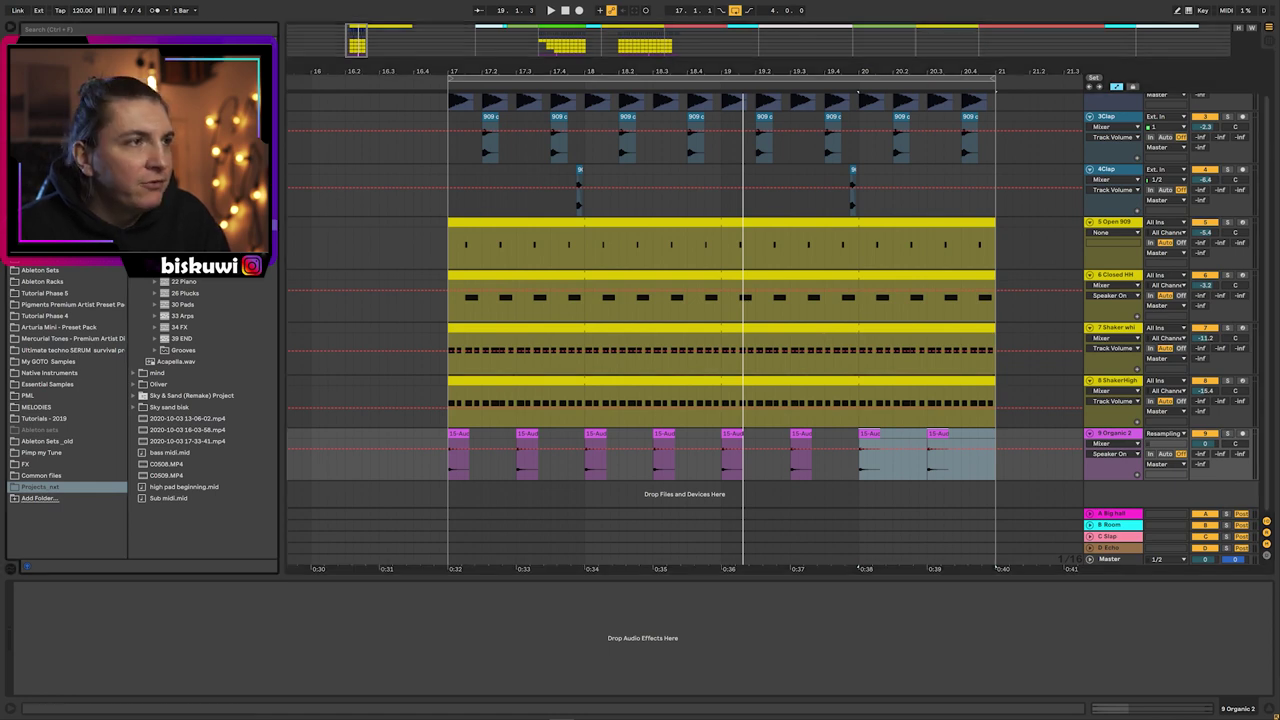
key(space)
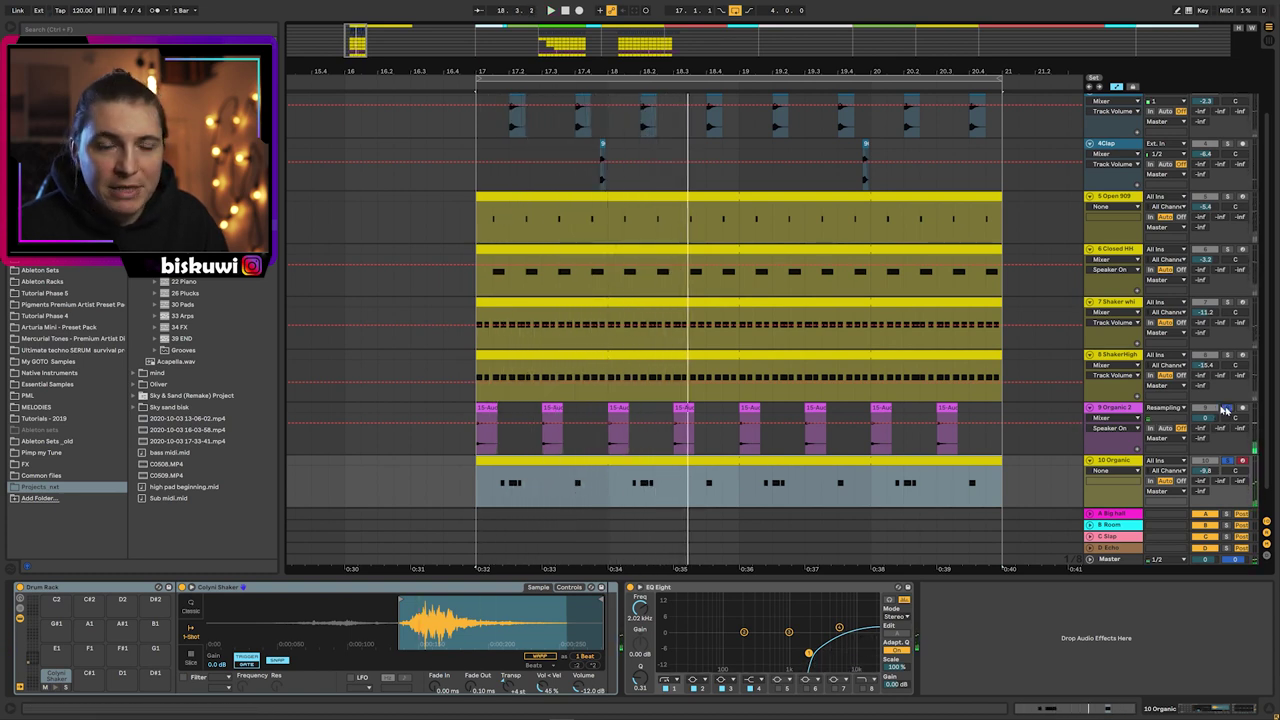
- Listen to the Organic and Organic 2 tracks soloed together, and play them within the full groove
key(space)
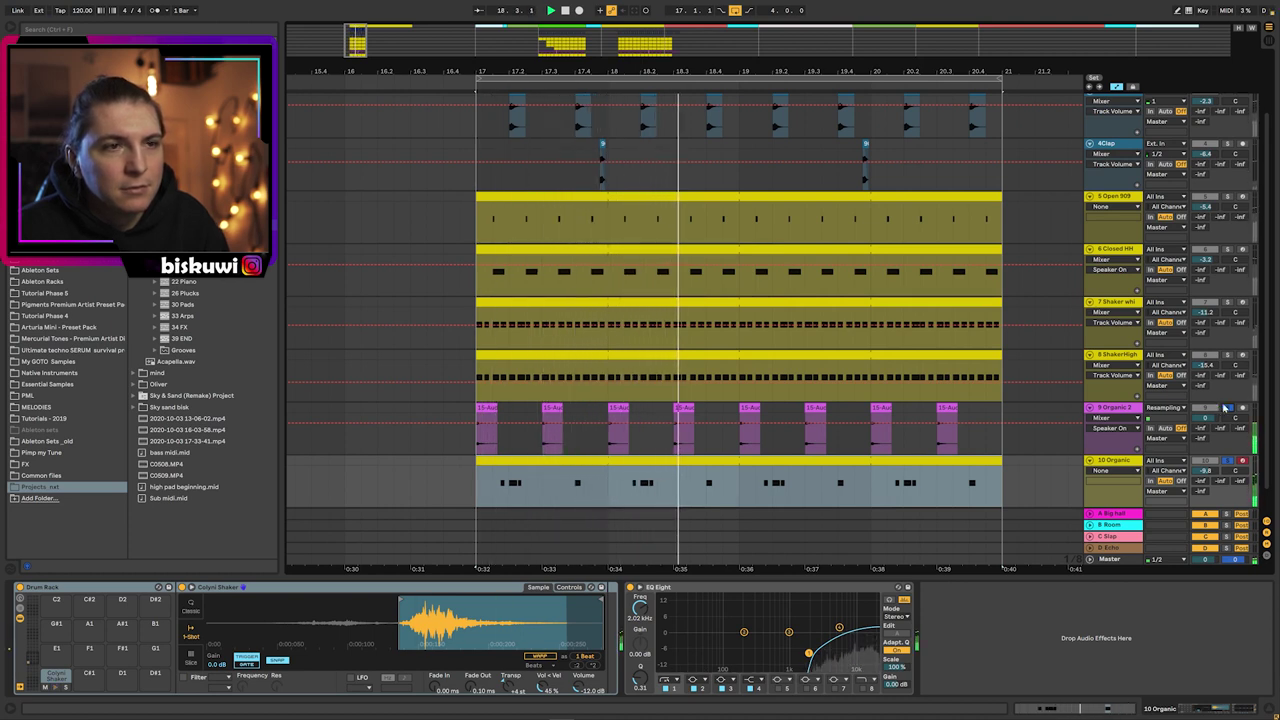
key(space)
key(space)
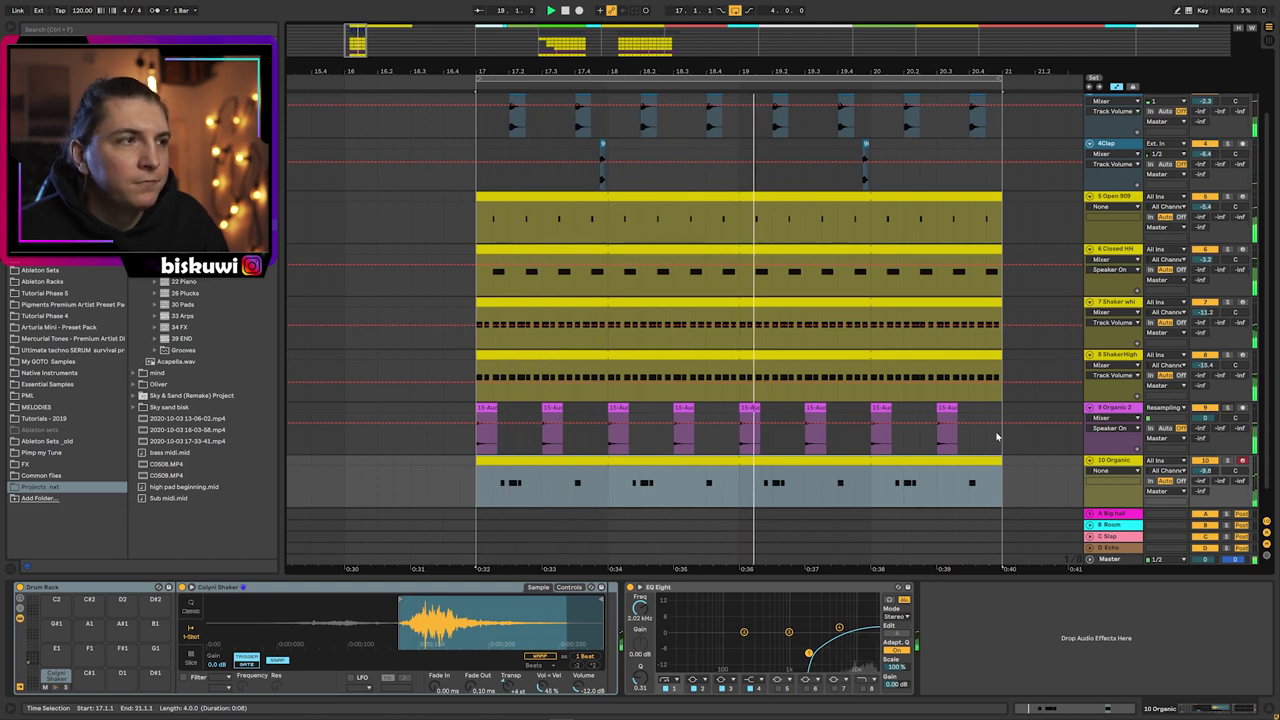
key(space)
- Group all drum tracks below the Kick, from the first Clap to Organic, and rename the group Drum
scroll(1076, 310, down, 1)
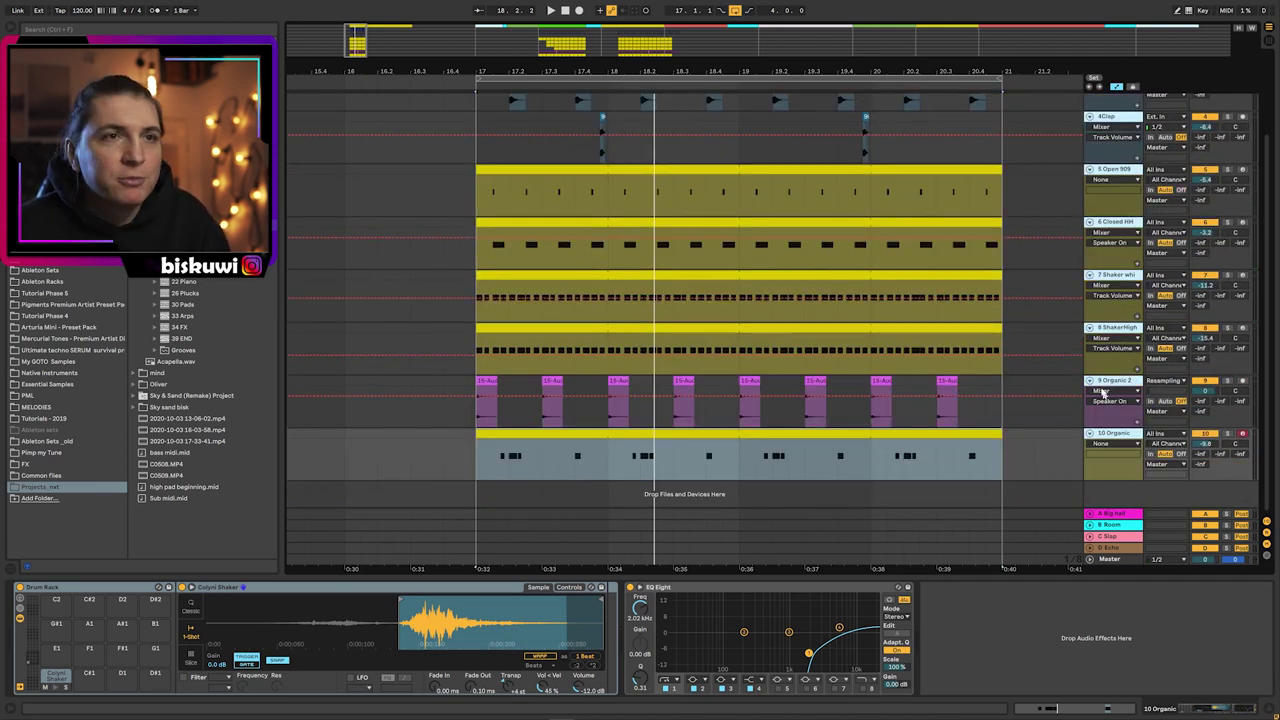
key(ctrl+g)
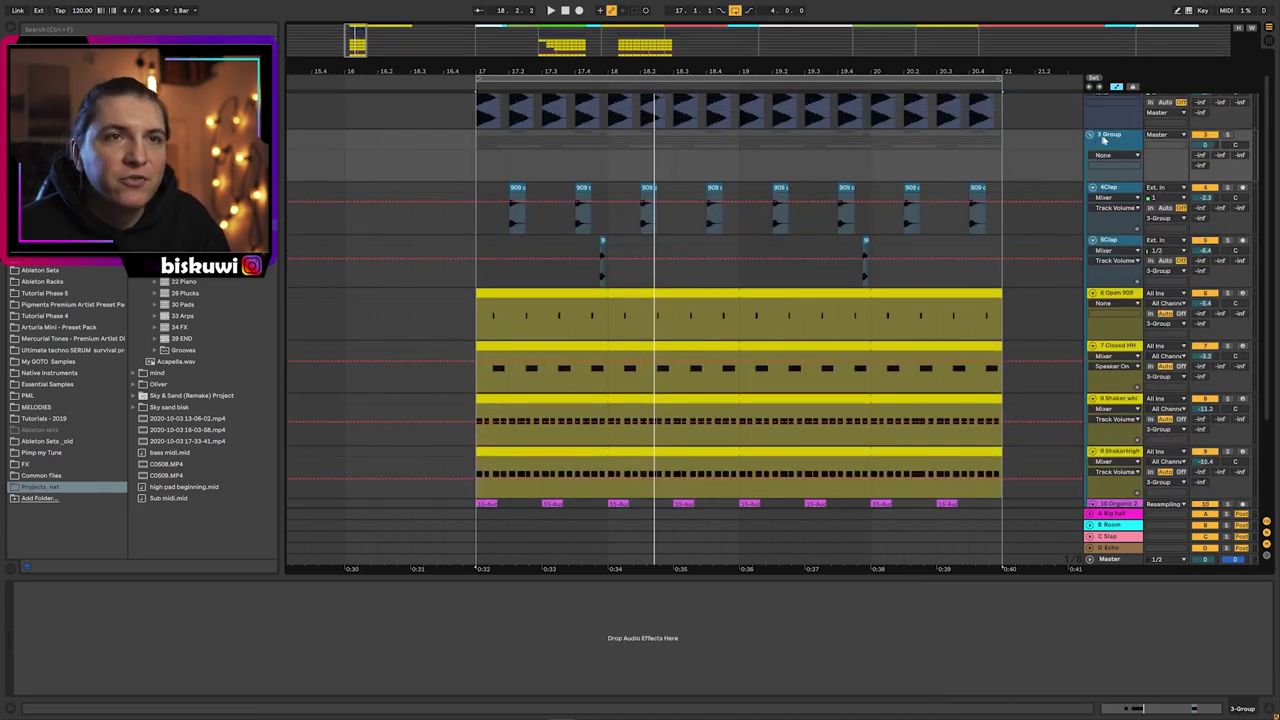
click(1105, 142)
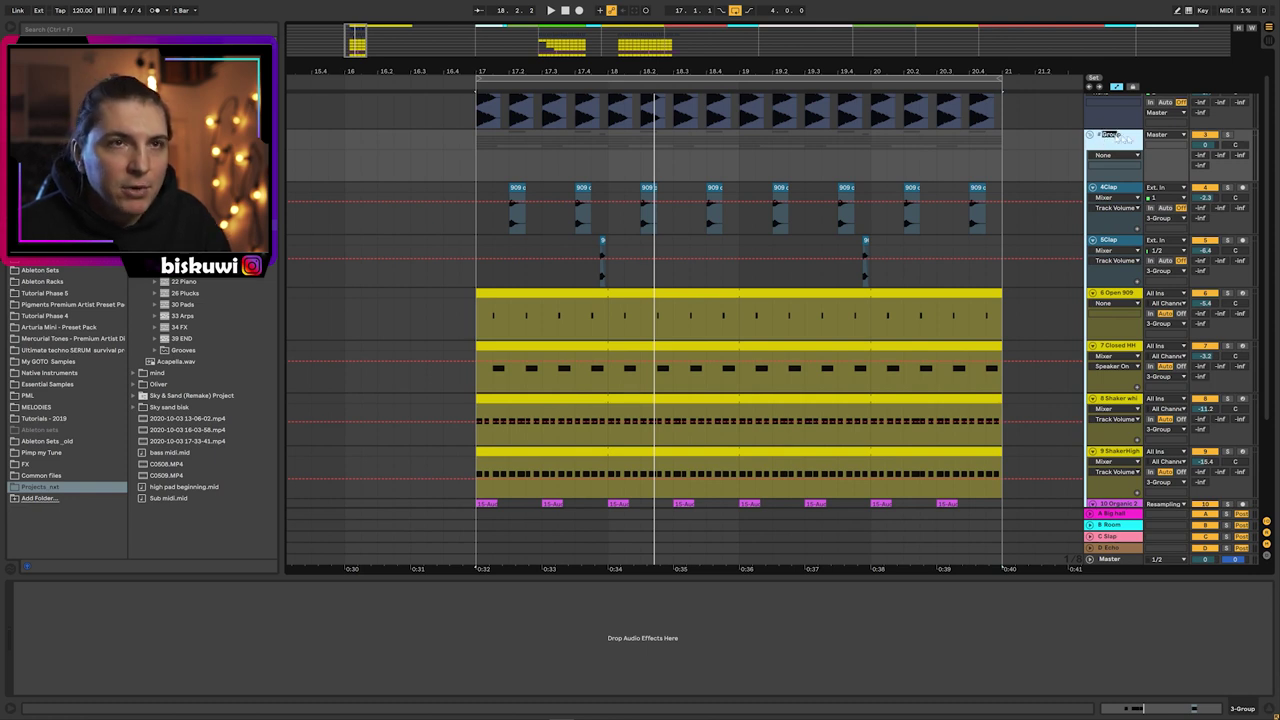
key(Return)
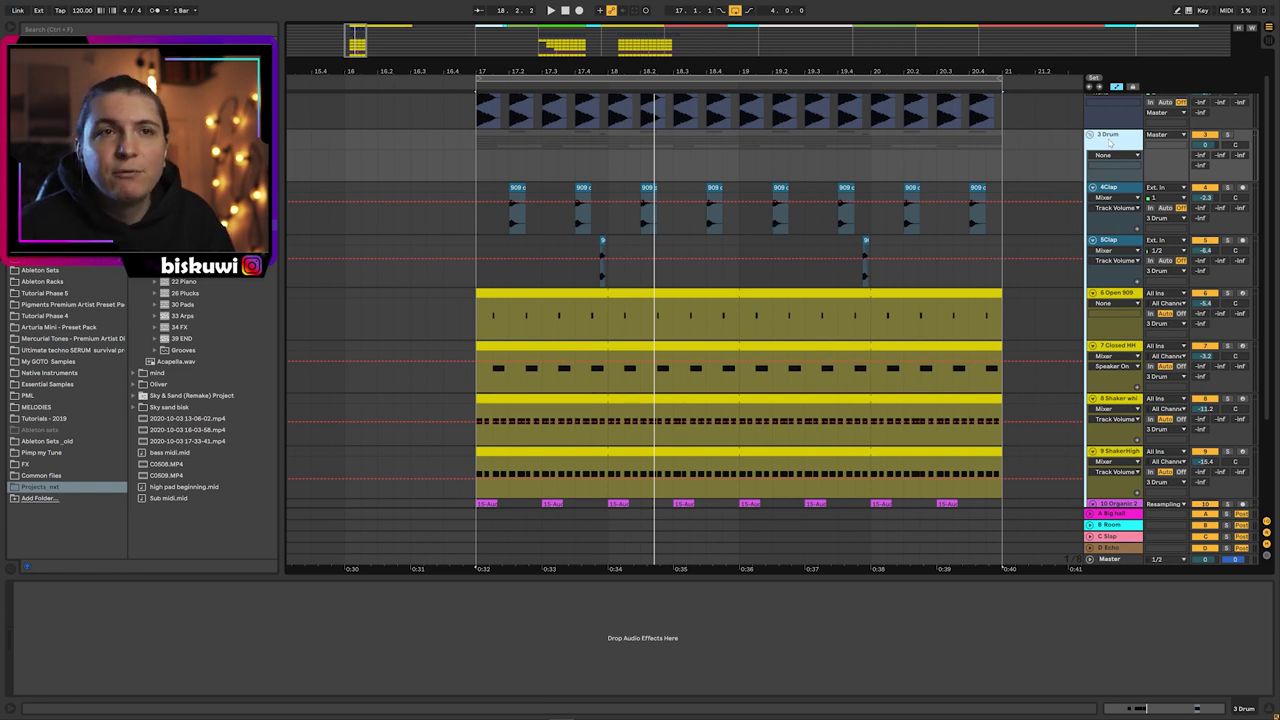
- Inspect the B Room return's reverb and raise the Kick track's send to B-Room to about -9 dB
scroll(1119, 438, down, 3)
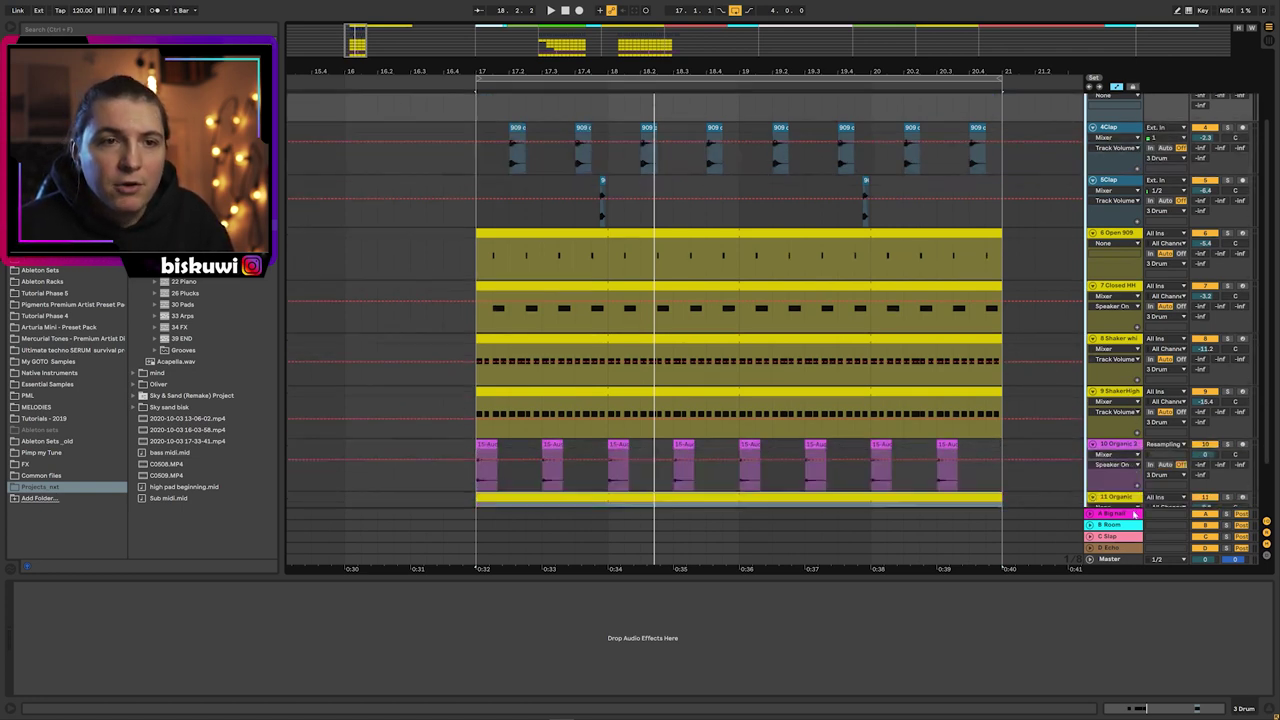
click(1120, 526)
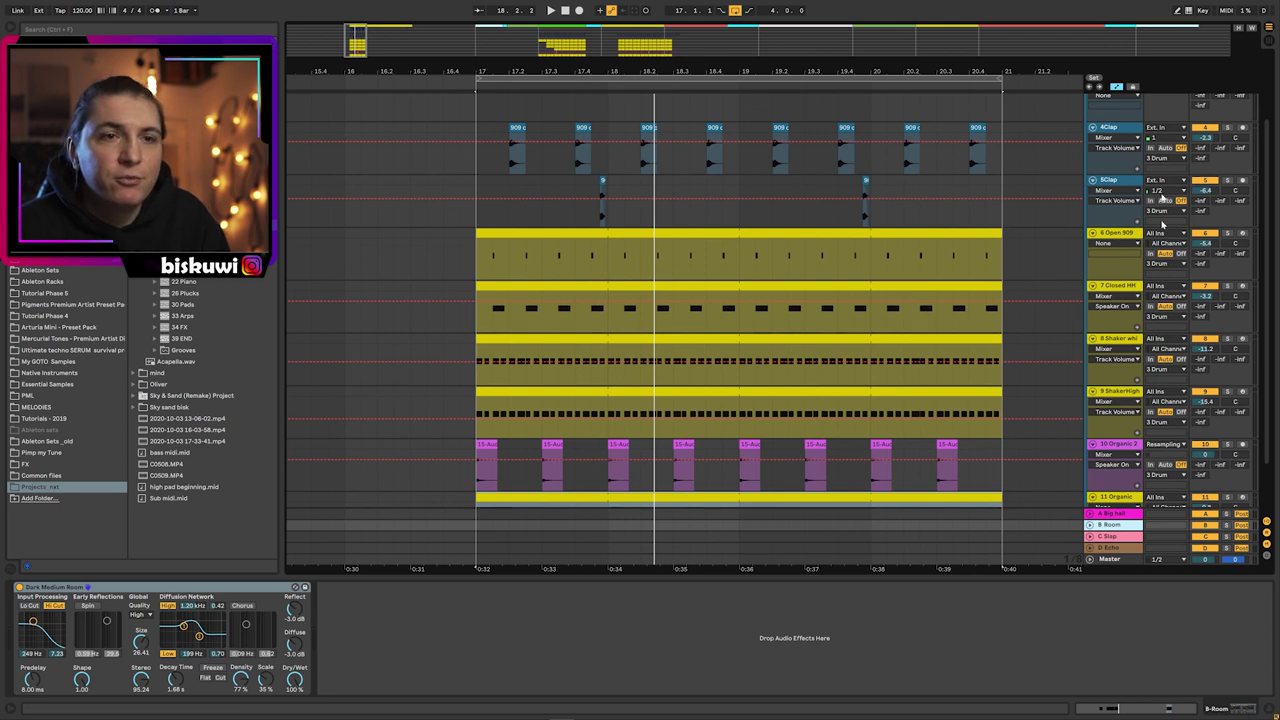
scroll(1162, 224, up, 4)
drag(1222, 150, 1221, 72)
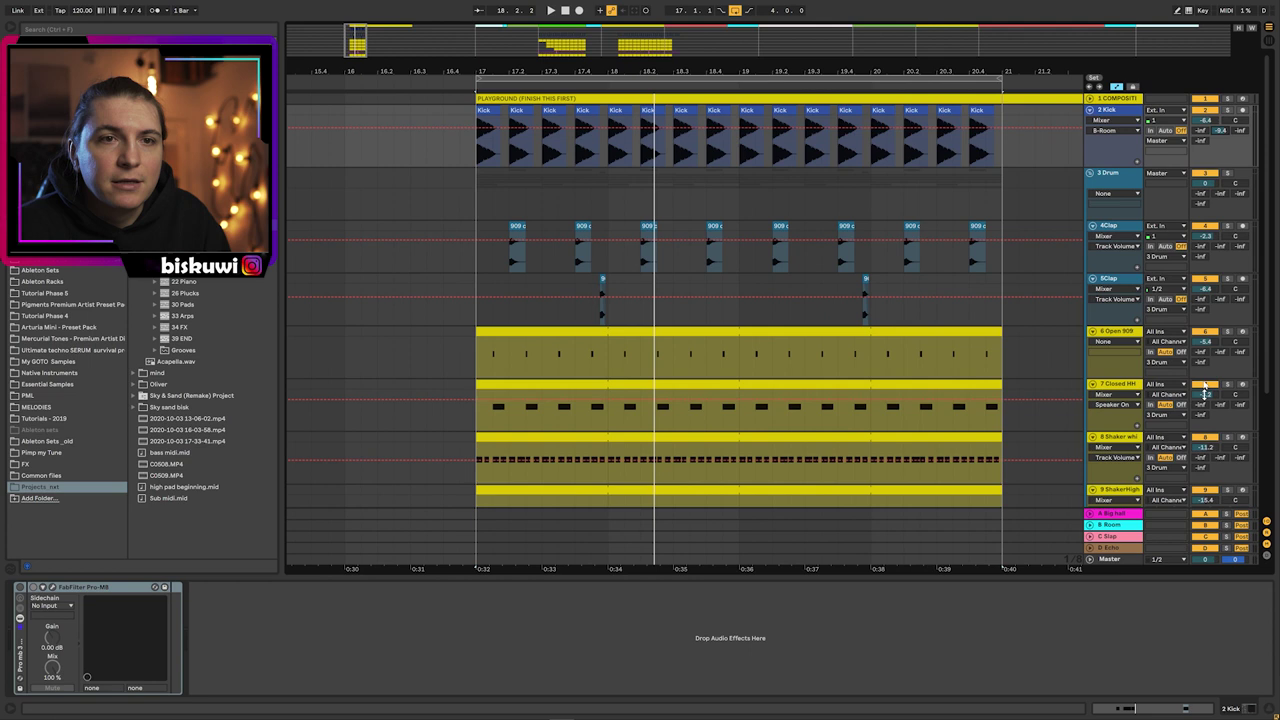
- Play the loop with the B Room return soloed, reshape its reverb's input filter, and set the diffusion high frequency to 2.37 kHz
key(space)
scroll(1126, 510, down, 3)
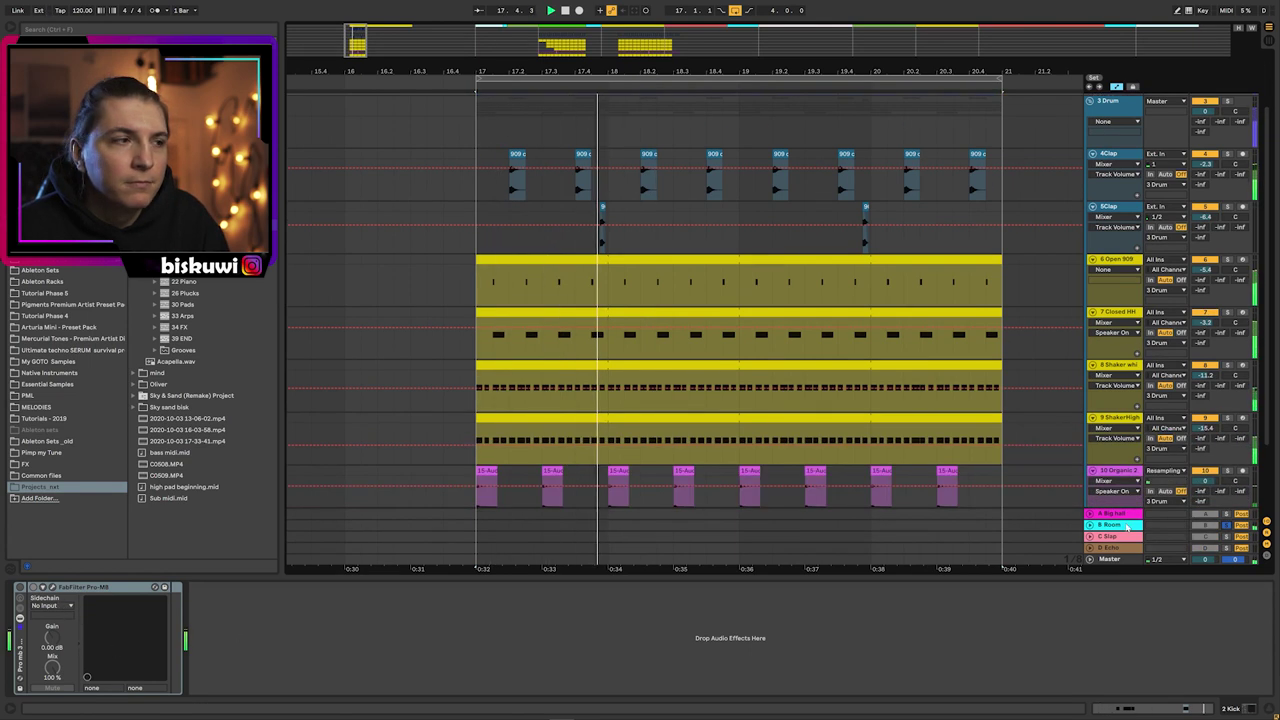
click(1110, 524)
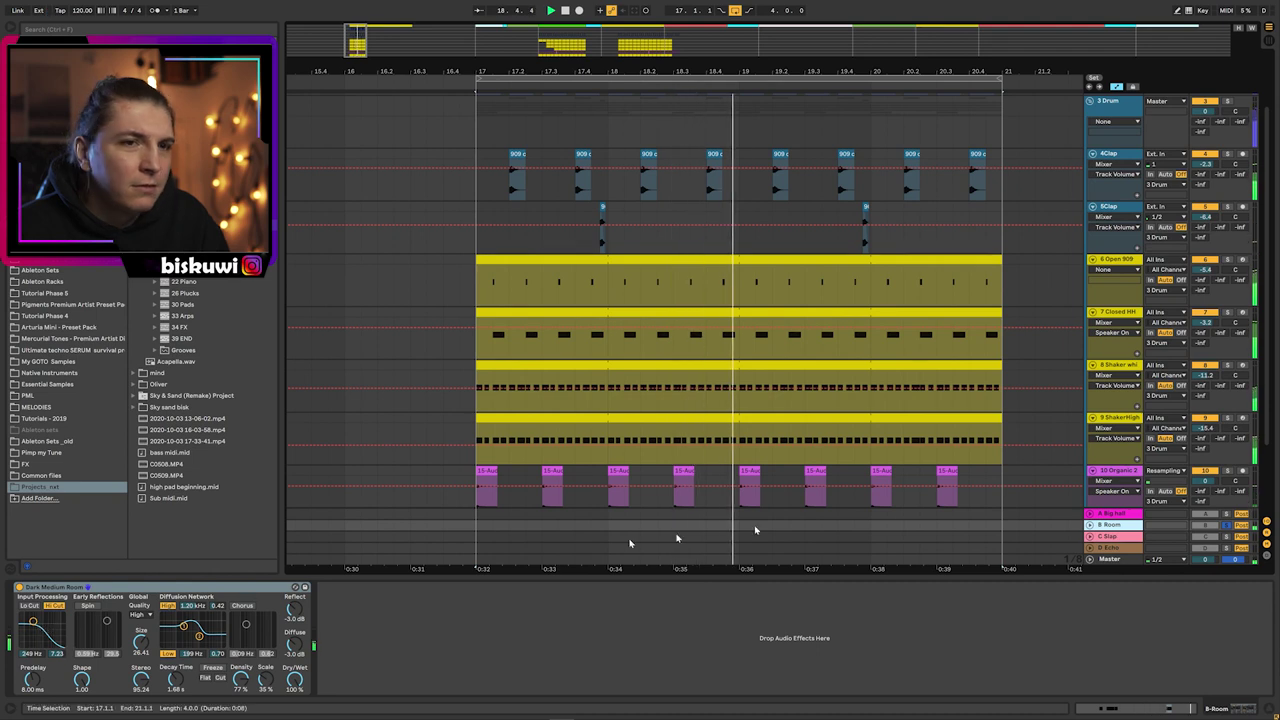
click(1110, 513)
click(1111, 524)
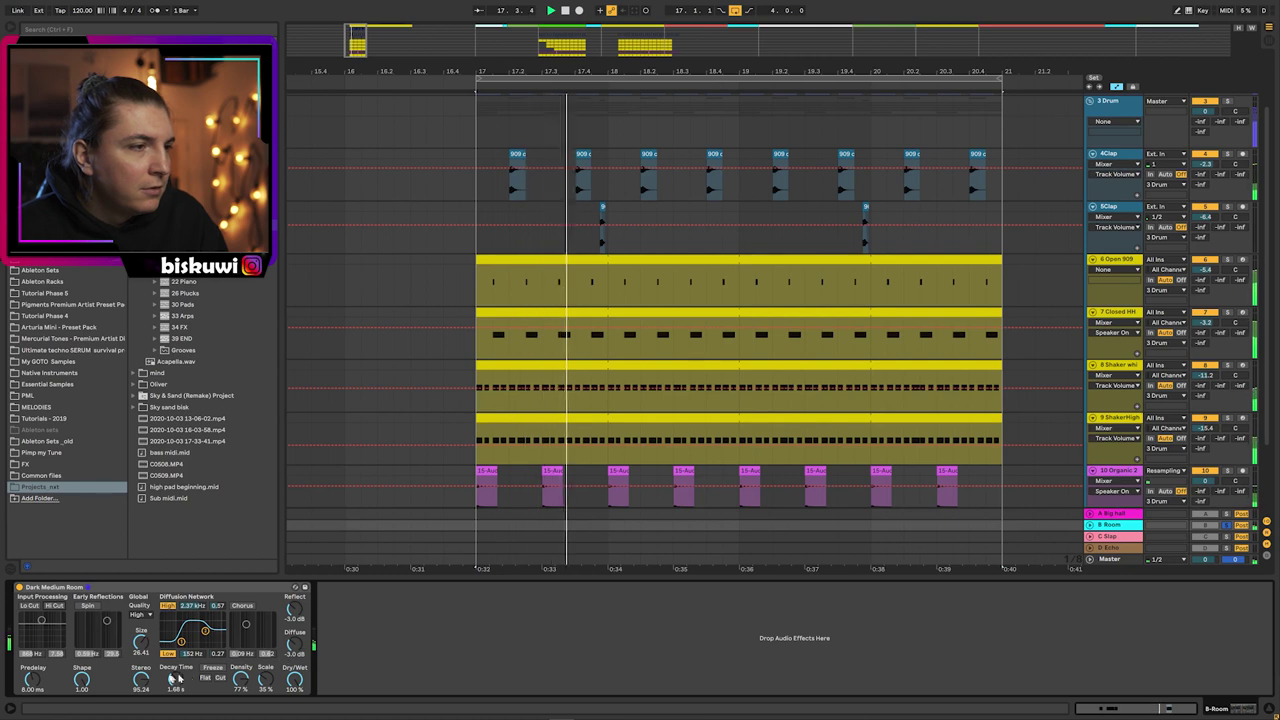
- Set the room reverb's size to 18.44, stereo to 85.71, decay time to 1.28 s and reflect level to 1.6 dB
key(space)
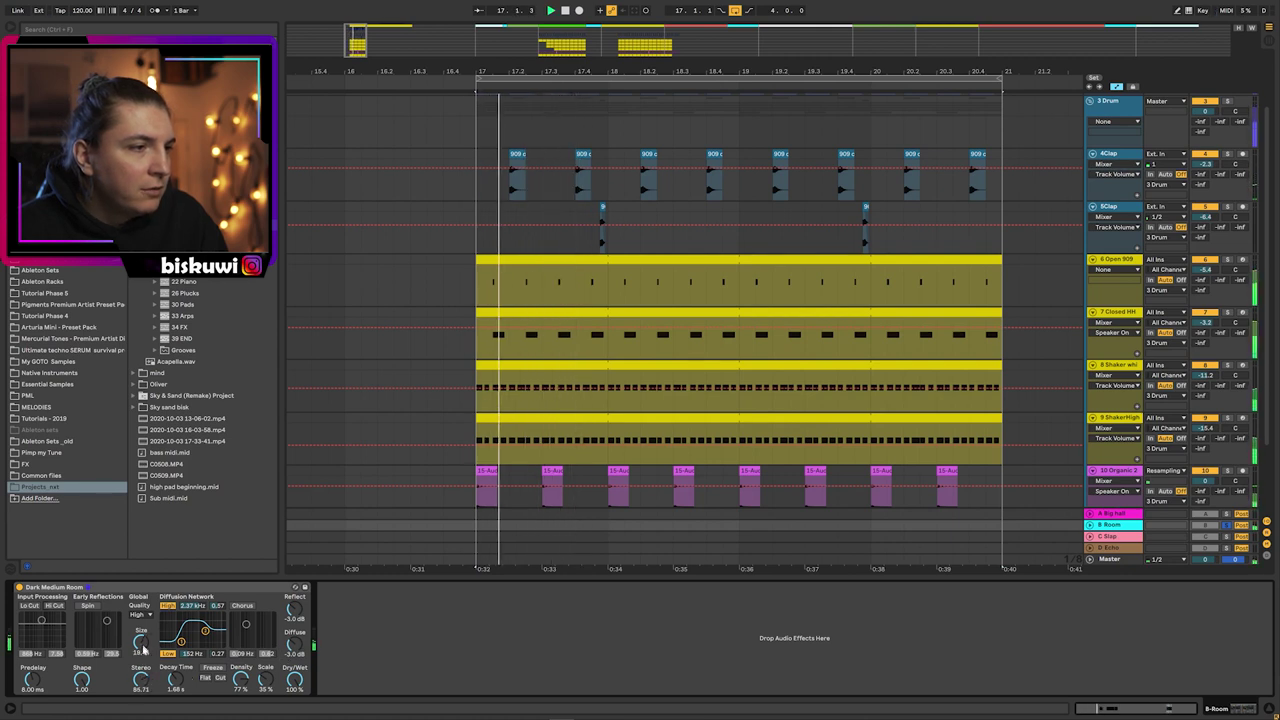
drag(175, 678, 175, 693)
key(space)
key(space)
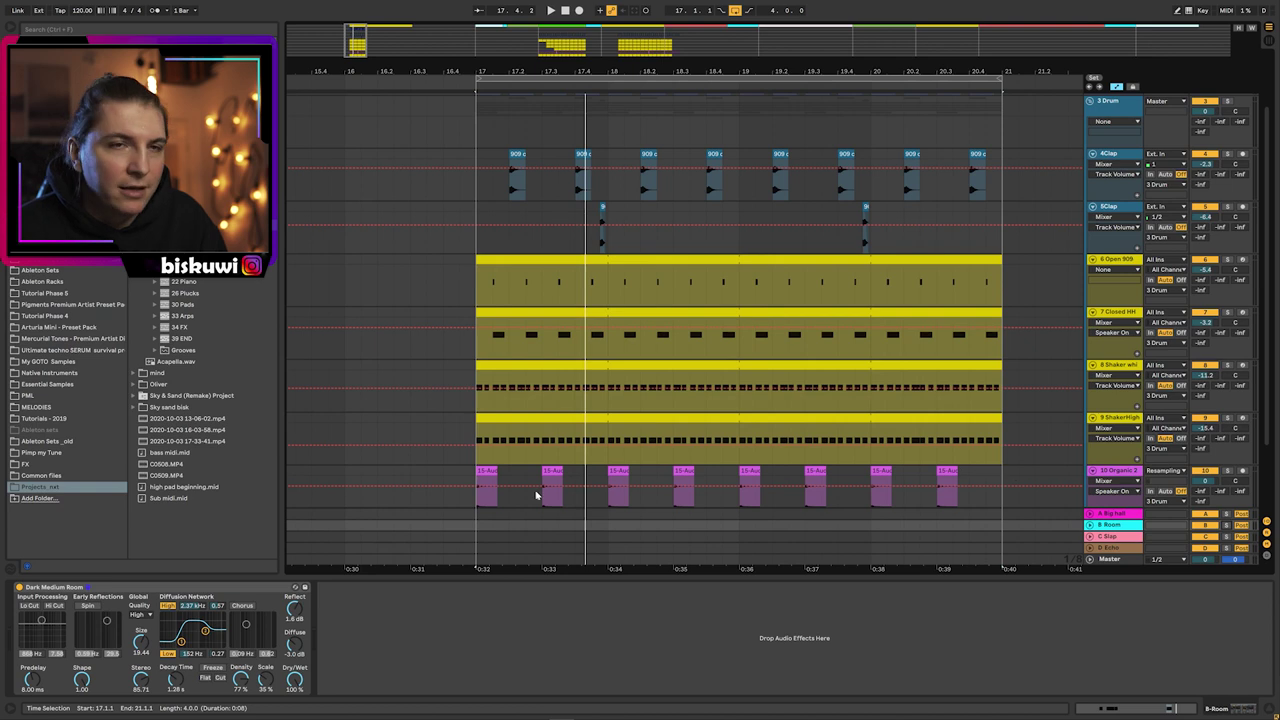
- Reset the Kick's B-Room send, solo the Drum group, and set its B-Room send to about -10.4 dB during playback
scroll(909, 394, up, 3)
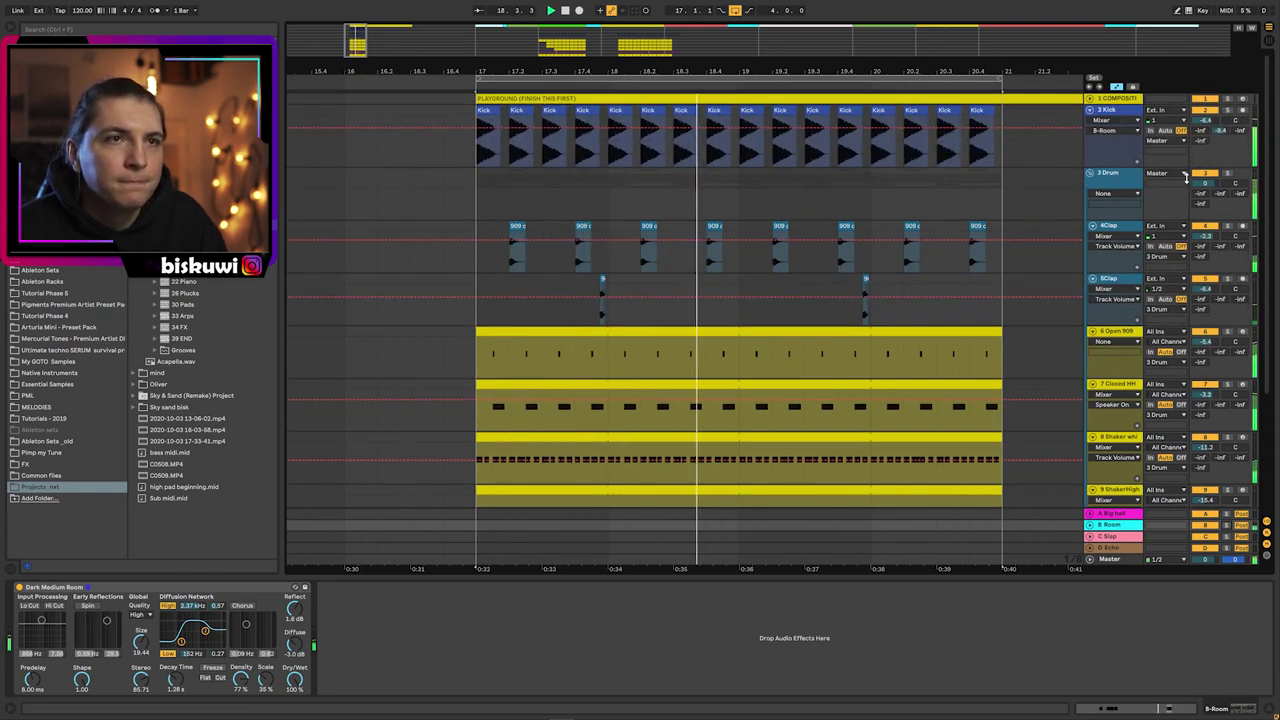
click(1228, 174)
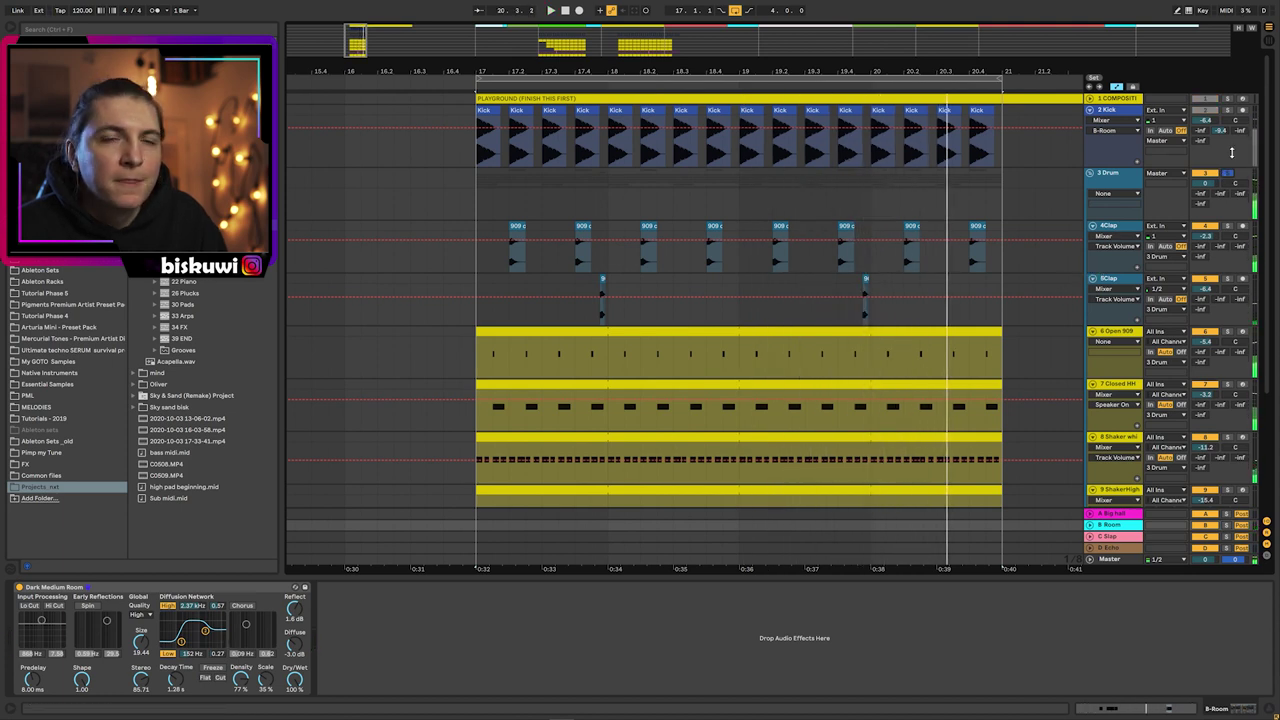
key(Delete)
drag(1226, 194, 1226, 170)
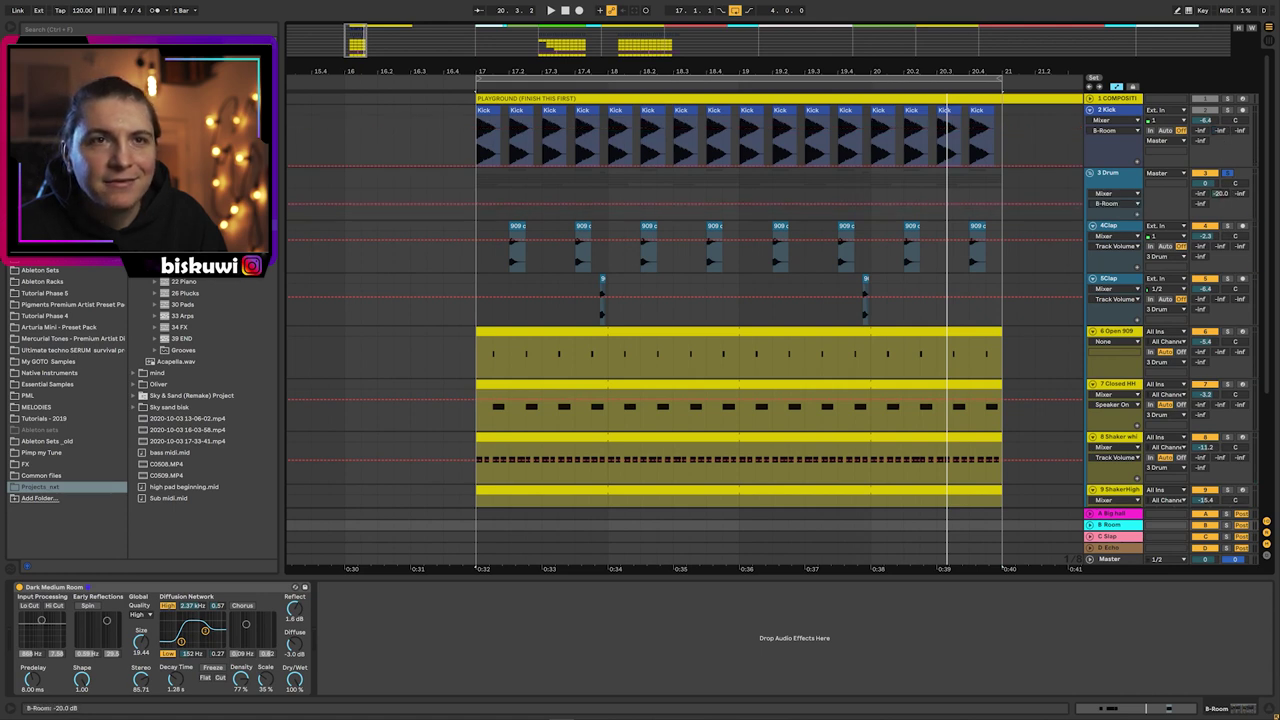
key(space)
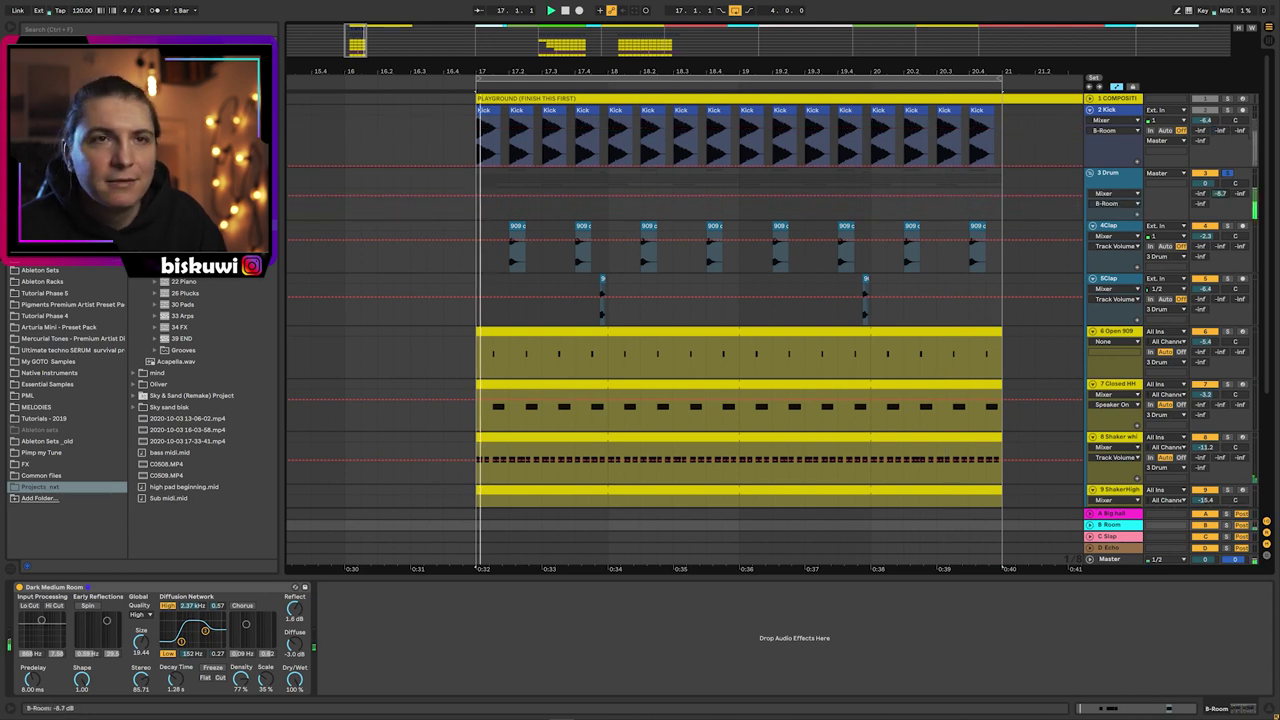
drag(1219, 194, 1219, 199)
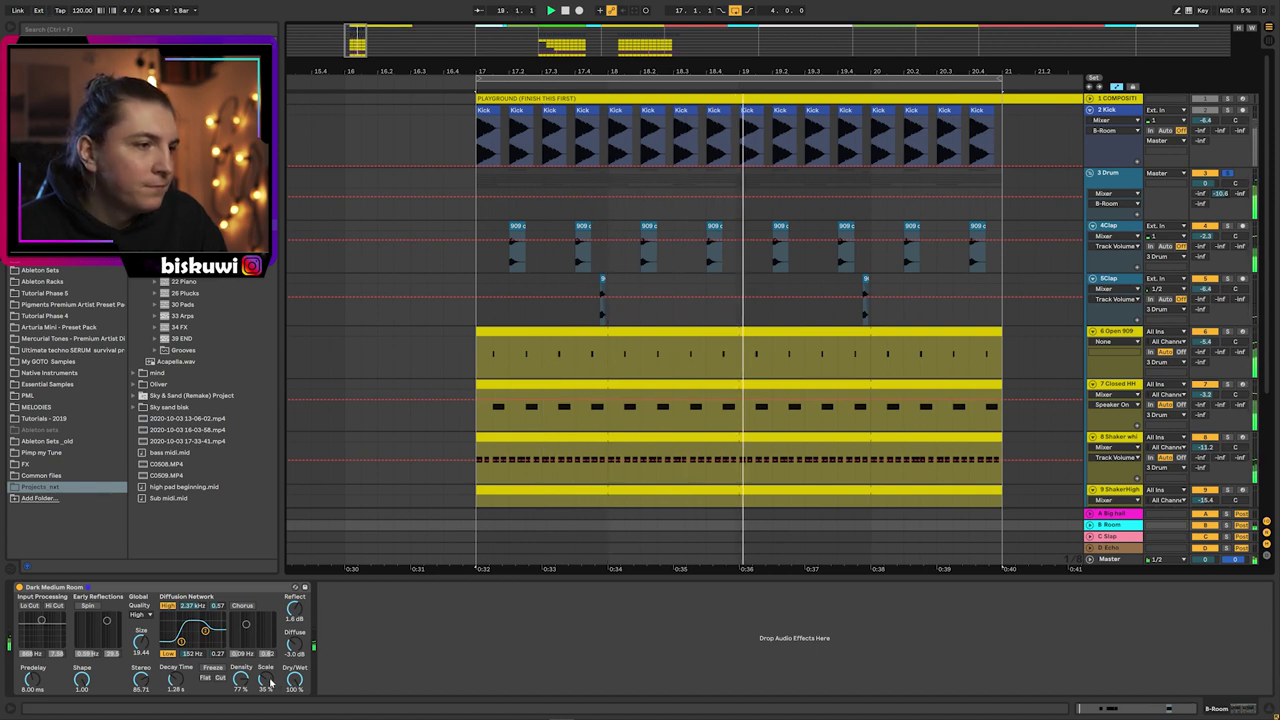
- Set the room reverb's diffusion high to 5.37 kHz, density to 79%, diffuse to -3.3 dB and decay to 932 ms, with Drum's send at -12.2 dB
drag(206, 631, 212, 629)
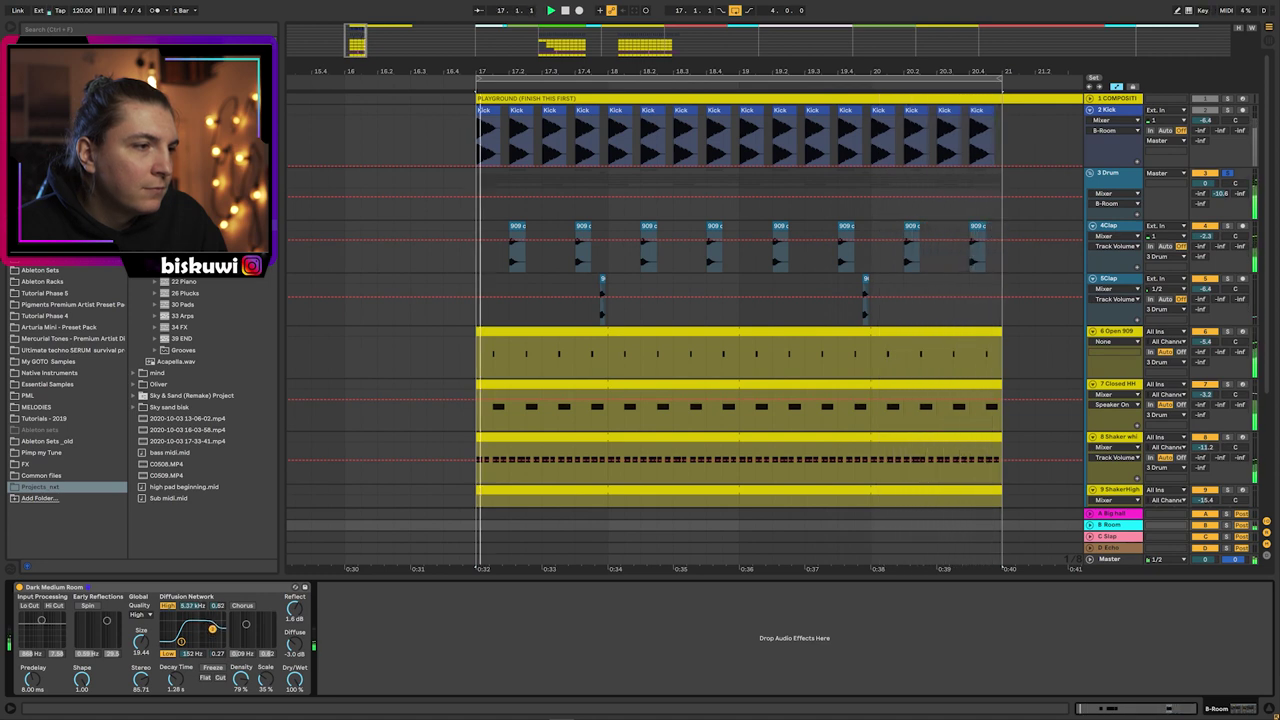
drag(294, 645, 294, 648)
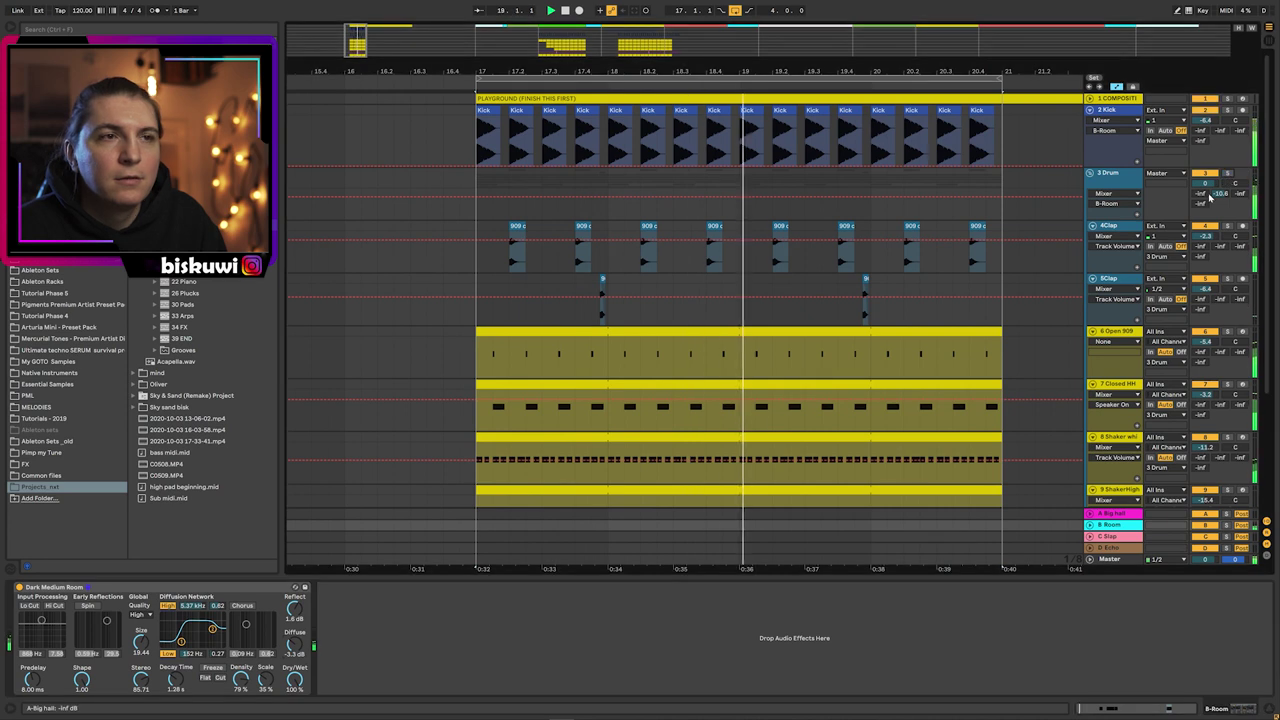
drag(1216, 196, 1216, 200)
drag(178, 680, 178, 686)
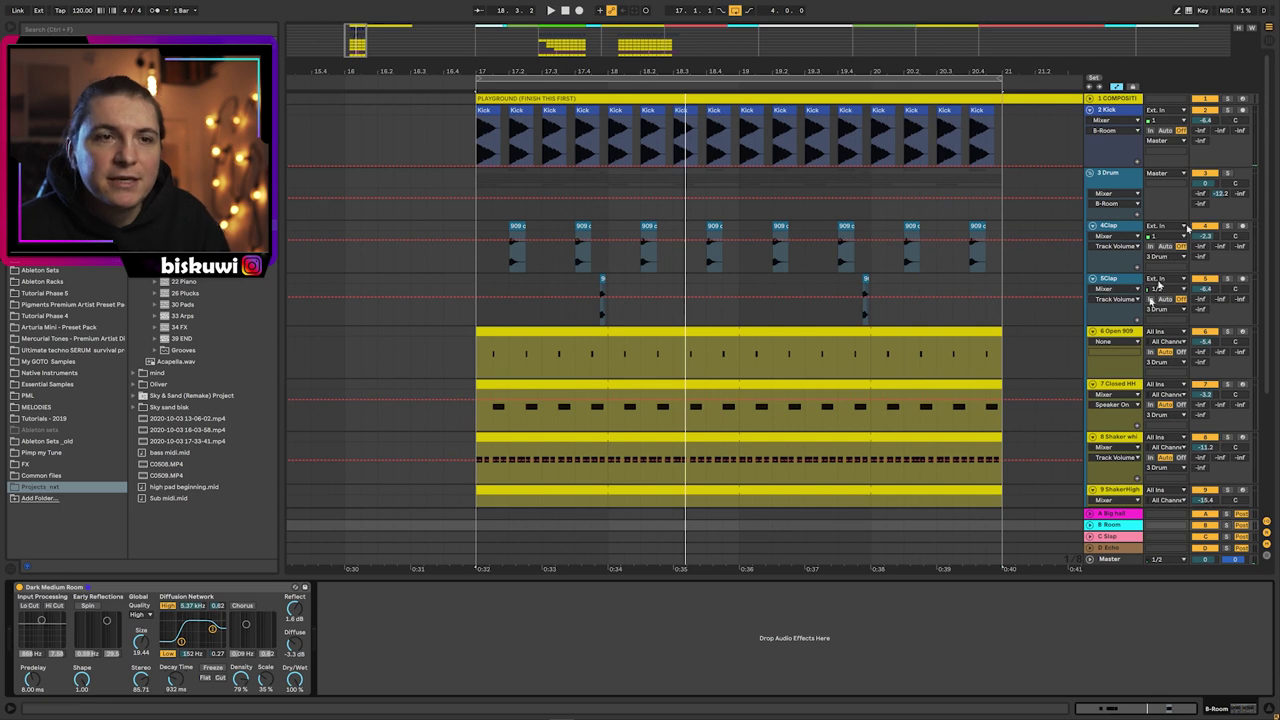
- Insert a new return track after the D Echo return
scroll(1108, 484, down, 4)
right_click(1110, 503)
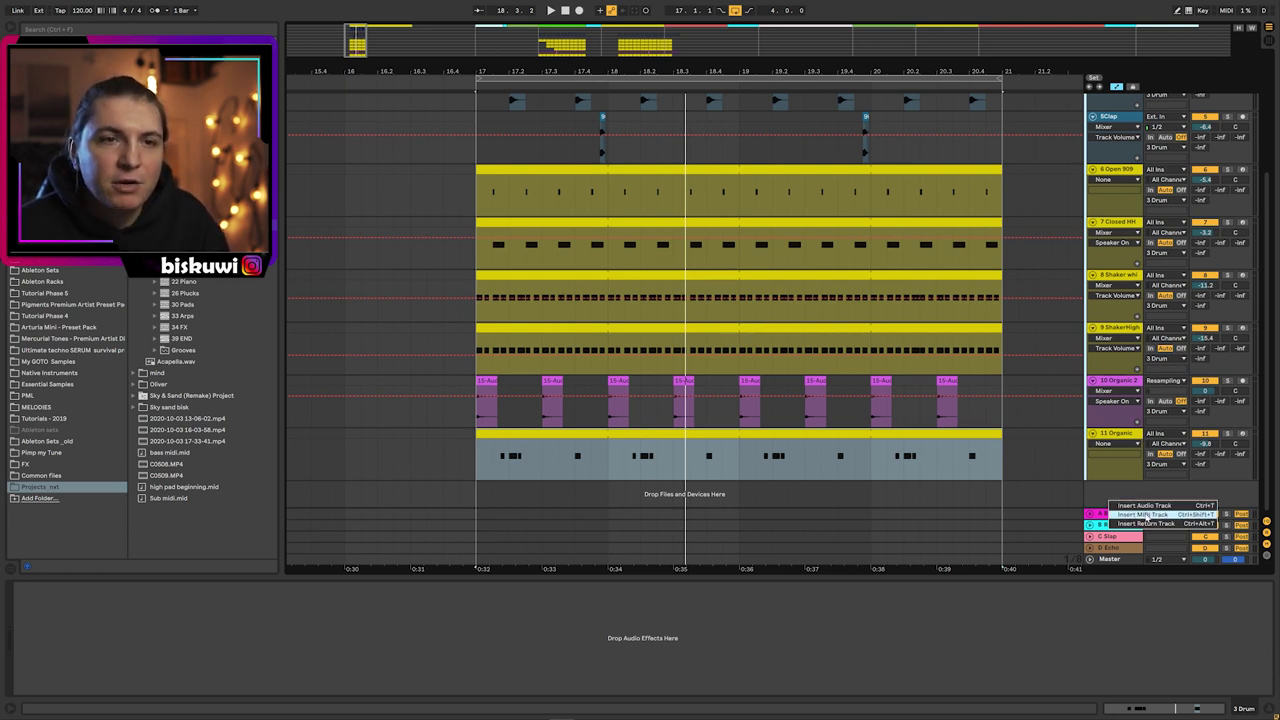
click(1150, 524)
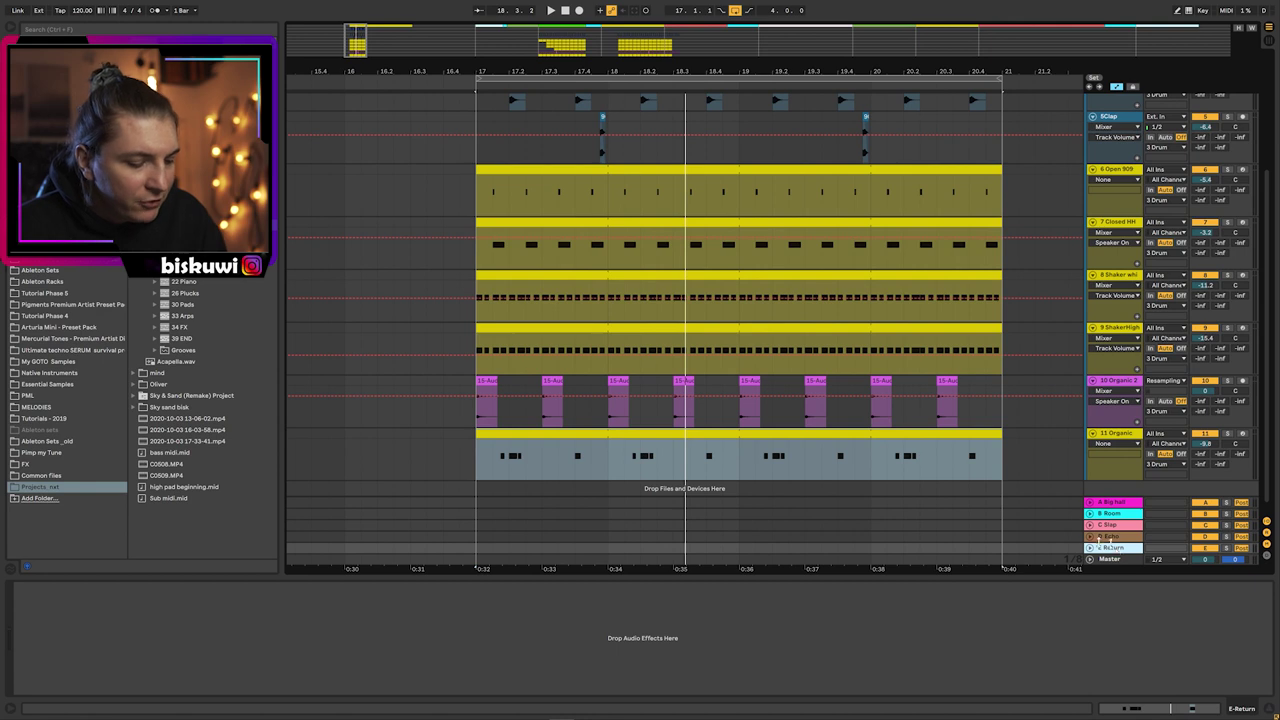
- Load a Glue Compressor onto the new return track and rename the track as Drum Bus
key(ctrl+f)
text(glue)
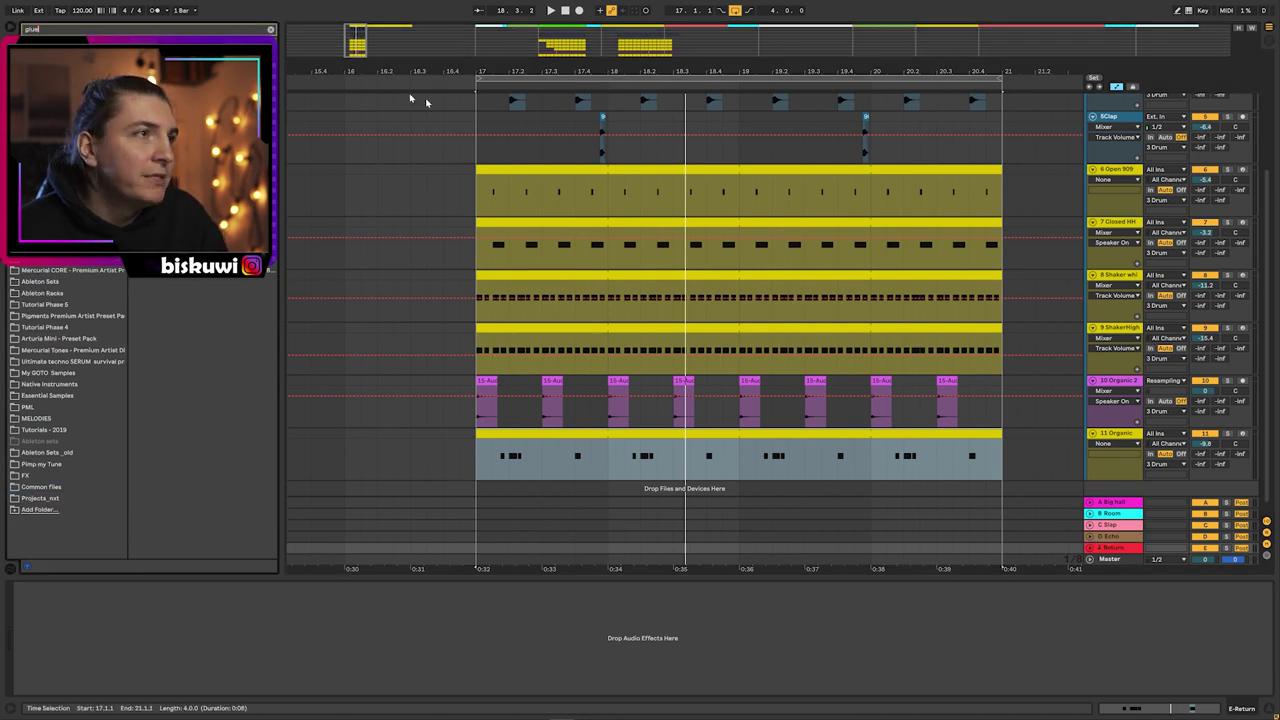
key(Return)
scroll(1030, 268, up, 2)
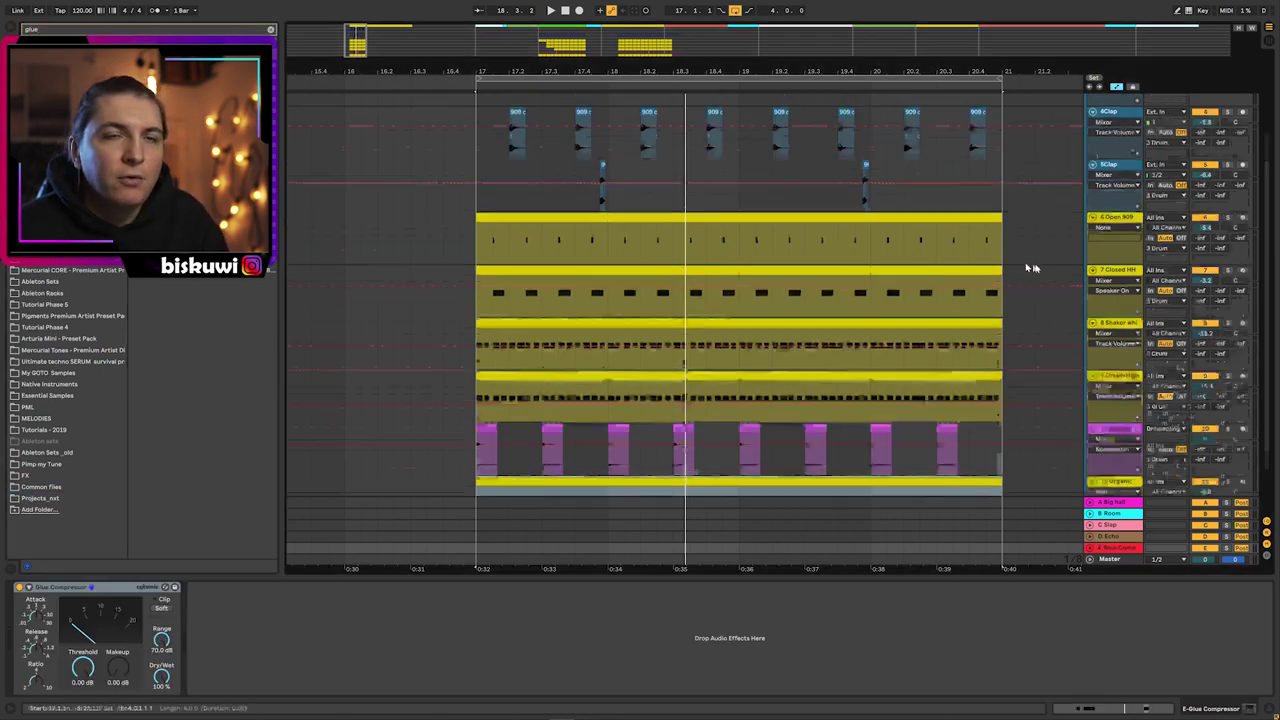
scroll(1030, 268, up, 3)
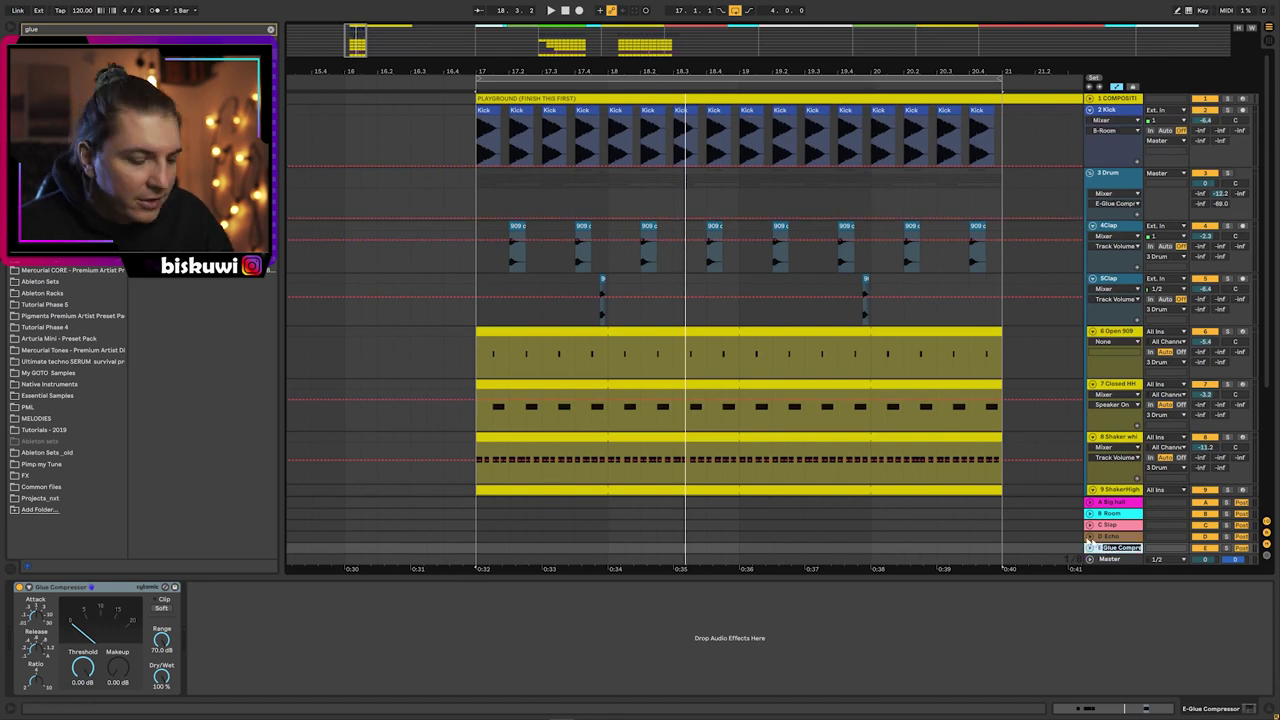
key(Return)
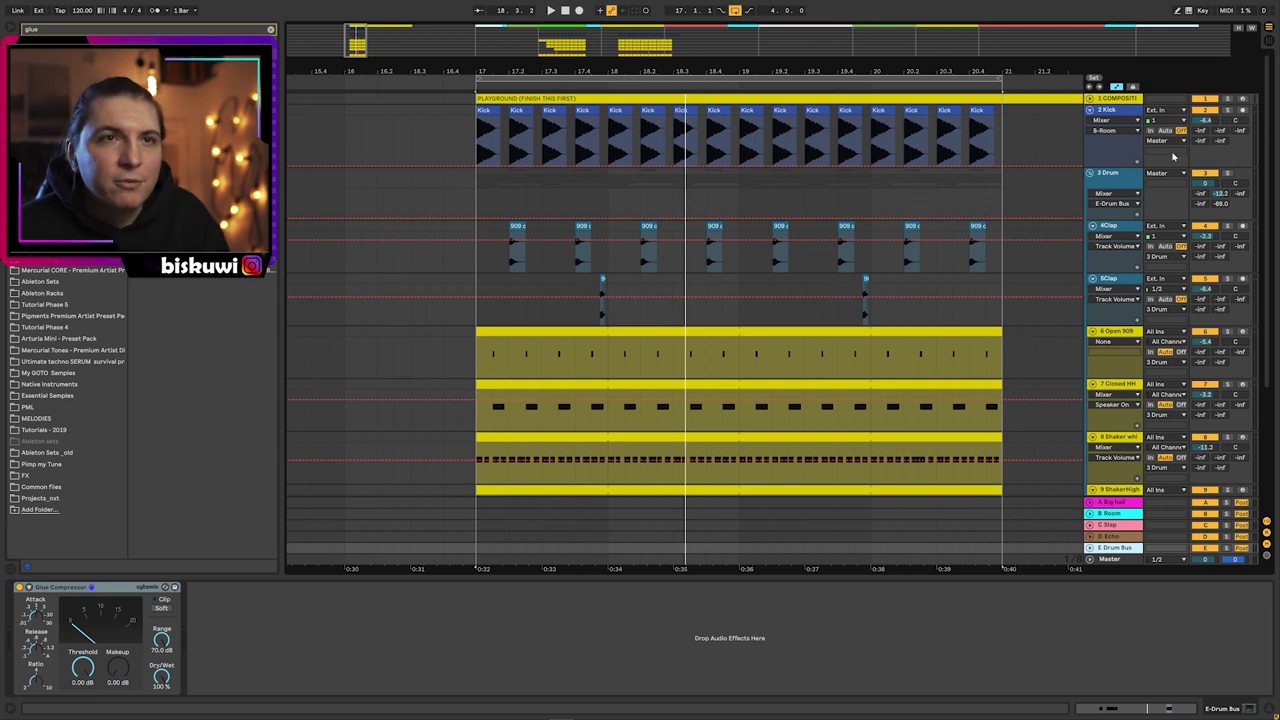
- Reset the Kick's Drum Bus send and set the Drum group's Drum Bus send to about -9.7 dB
drag(1220, 140, 1220, 125)
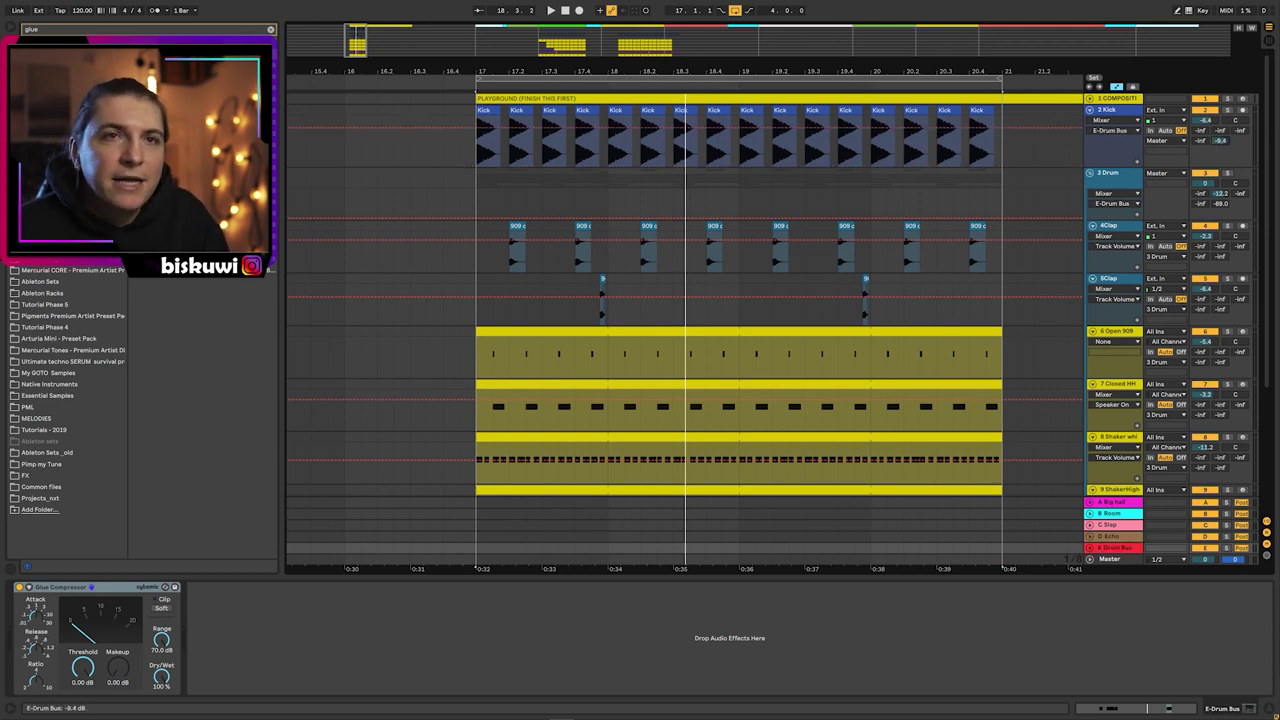
click(1220, 141)
drag(1225, 205, 1225, 158)
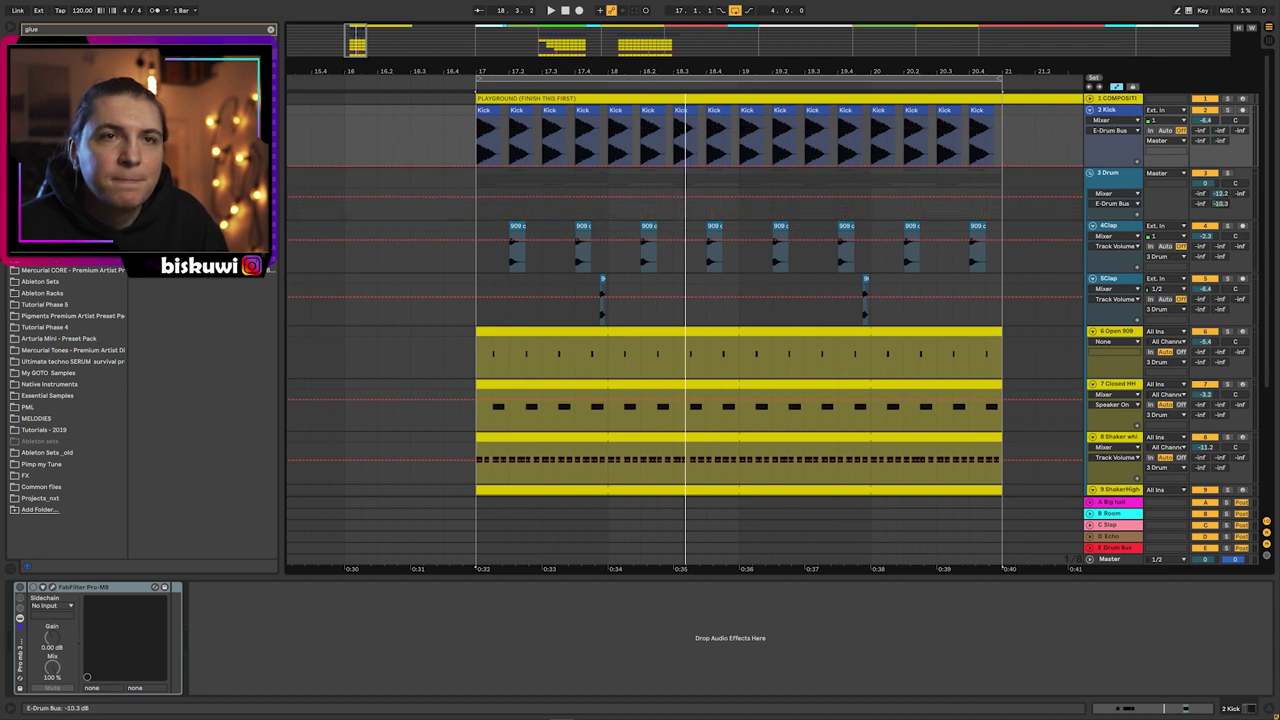
- Solo the Drum Bus return and set its Glue Compressor's threshold to -40 dB and makeup to 3.97 dB during playback
click(1228, 548)
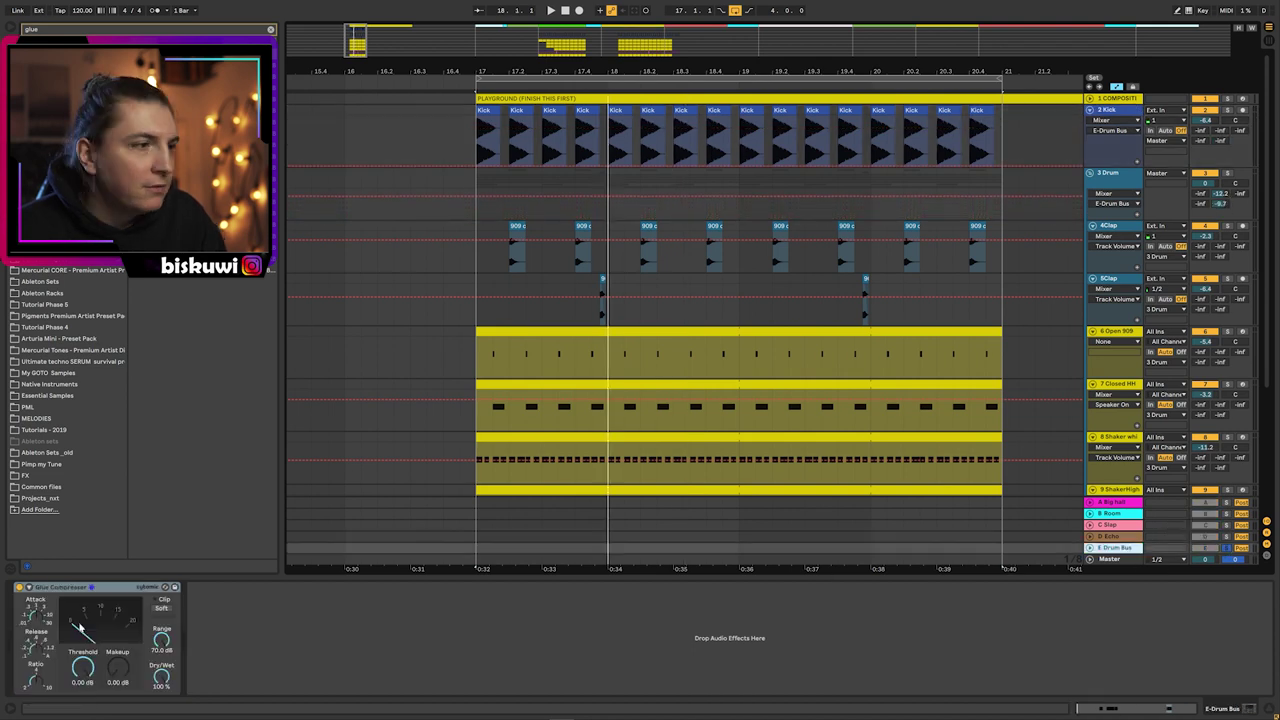
key(space)
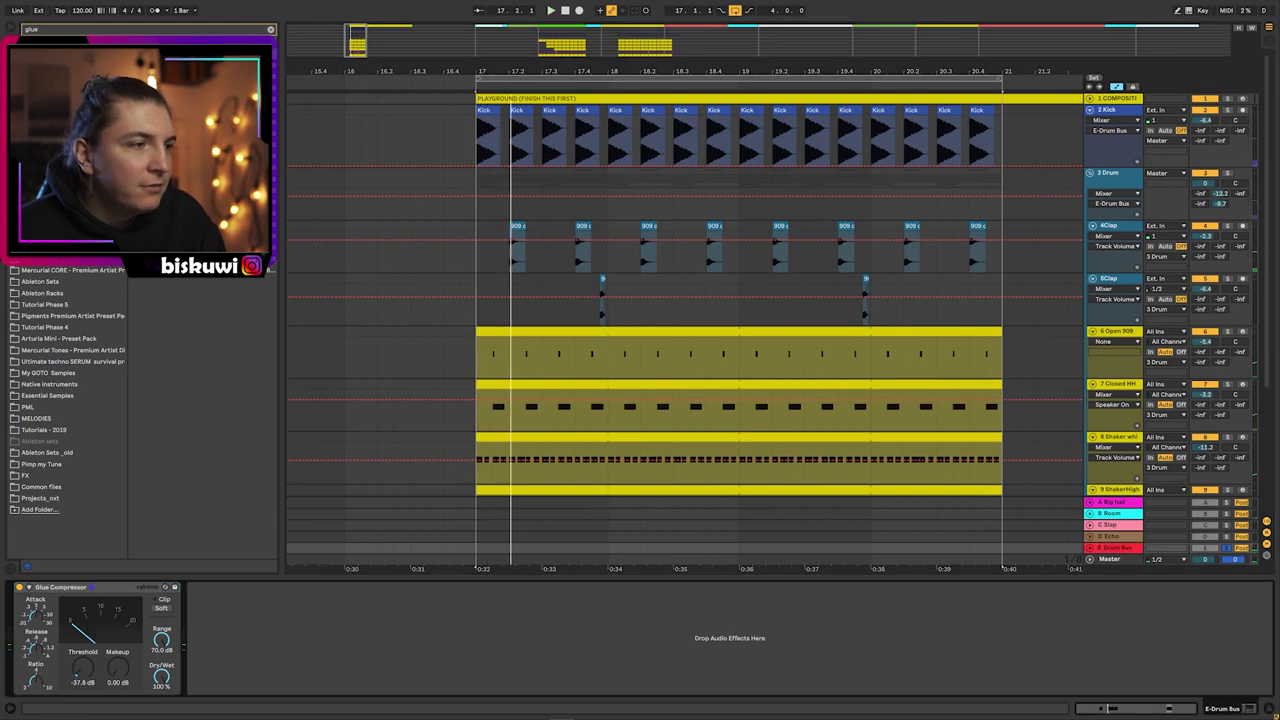
drag(83, 665, 101, 664)
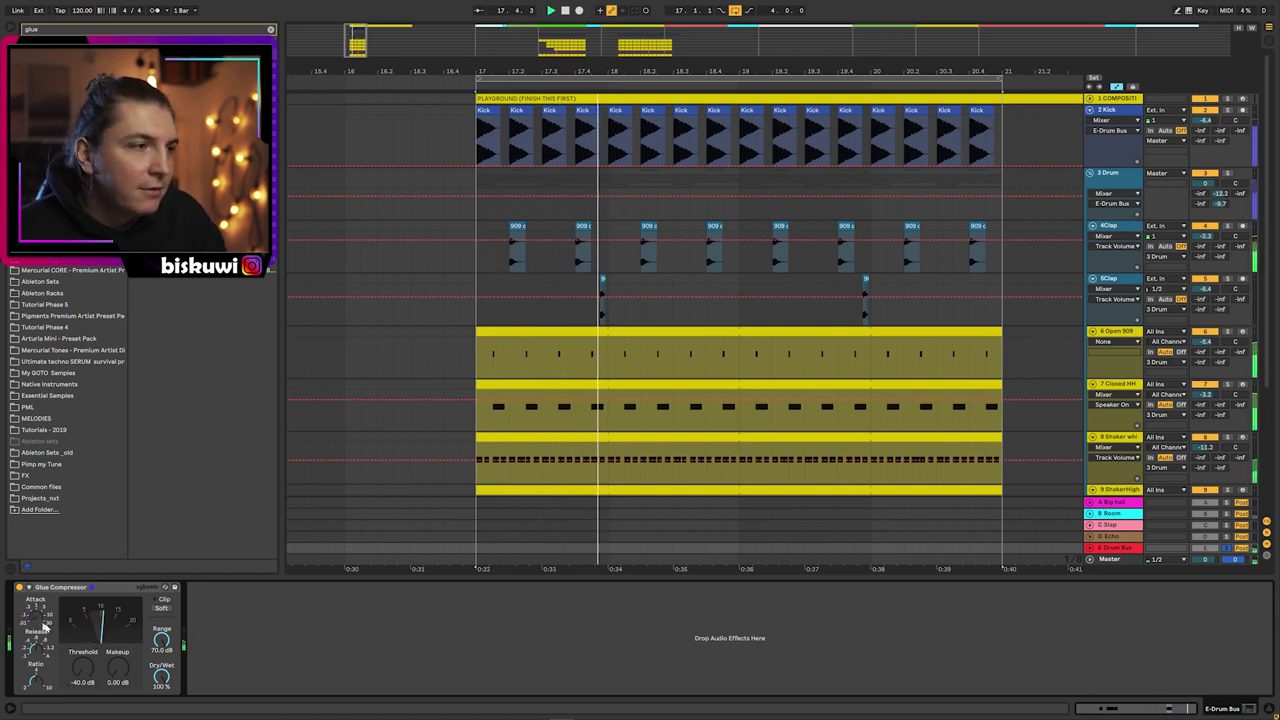
drag(118, 673, 118, 643)
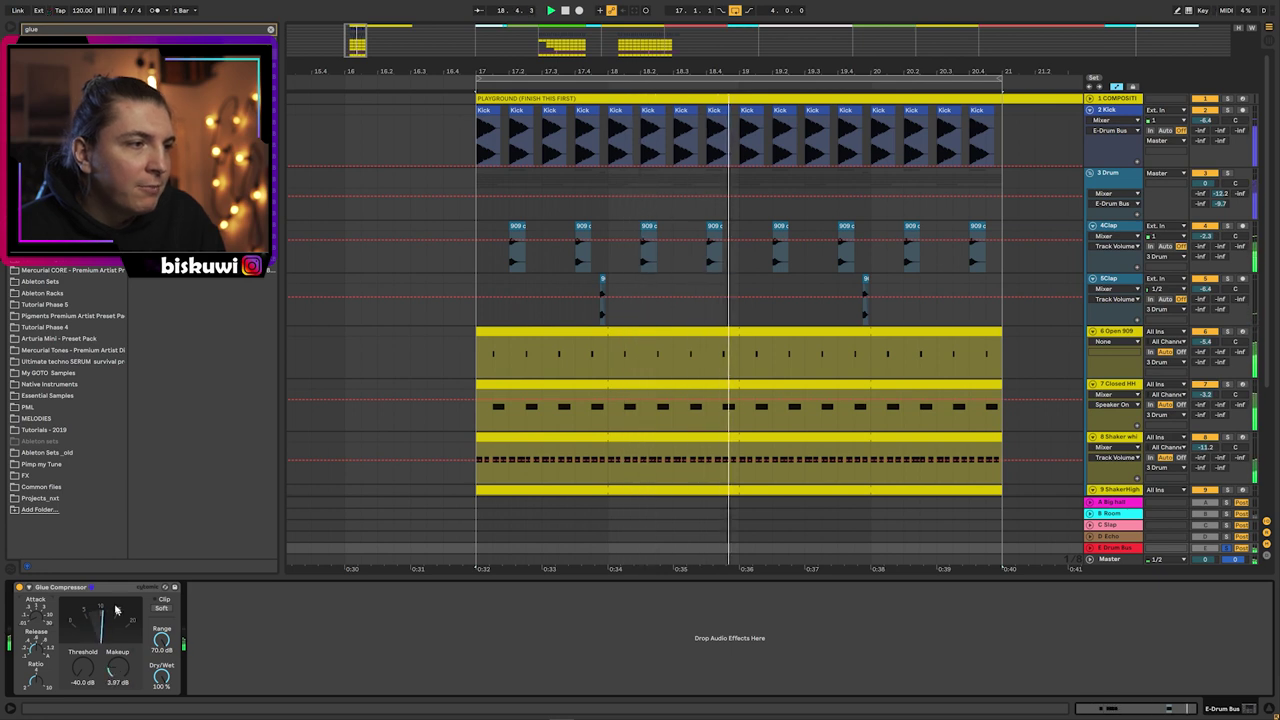
key(space)
- Add an EQ Eight after the Glue Compressor and make band 1 a low cut at 562 Hz
key(ctrl+f)
text(eq)
click(233, 680)
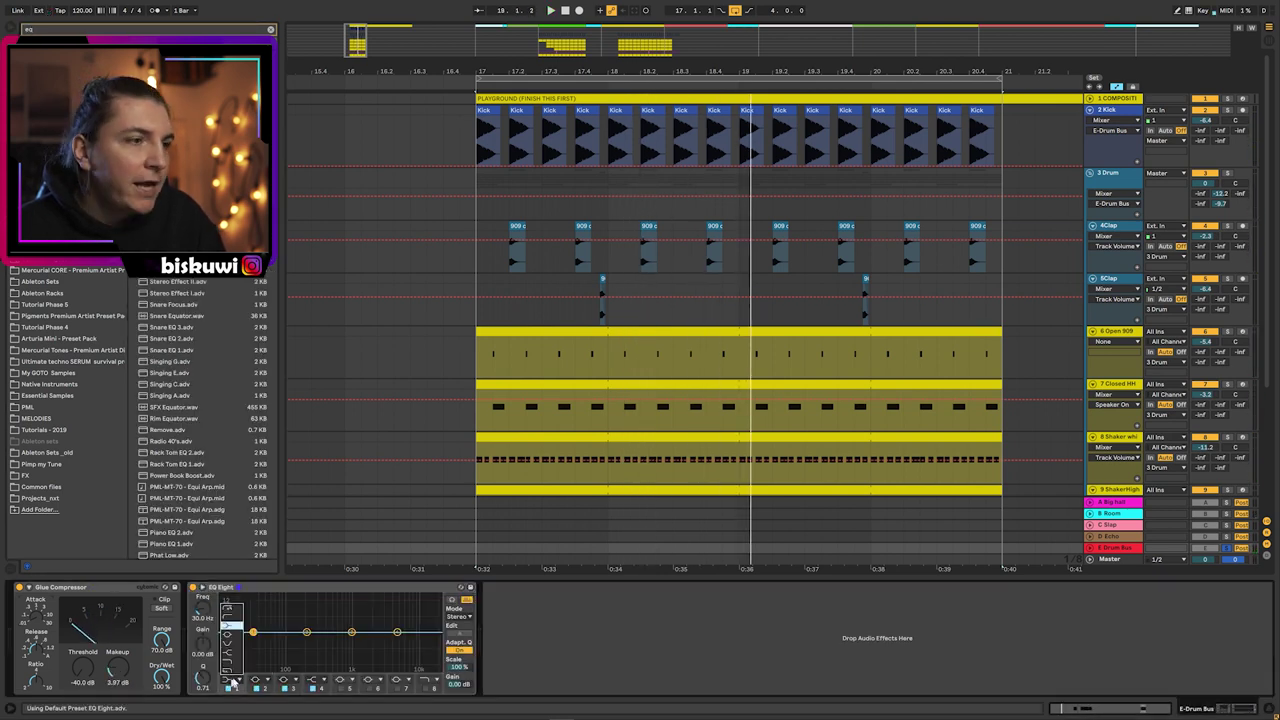
click(238, 620)
drag(253, 640, 336, 643)
key(space)
key(space)
- Copy the Glue Compressor to the end of the Drum Bus chain and insert an Overdrive between it and EQ Eight
drag(91, 592, 565, 622)
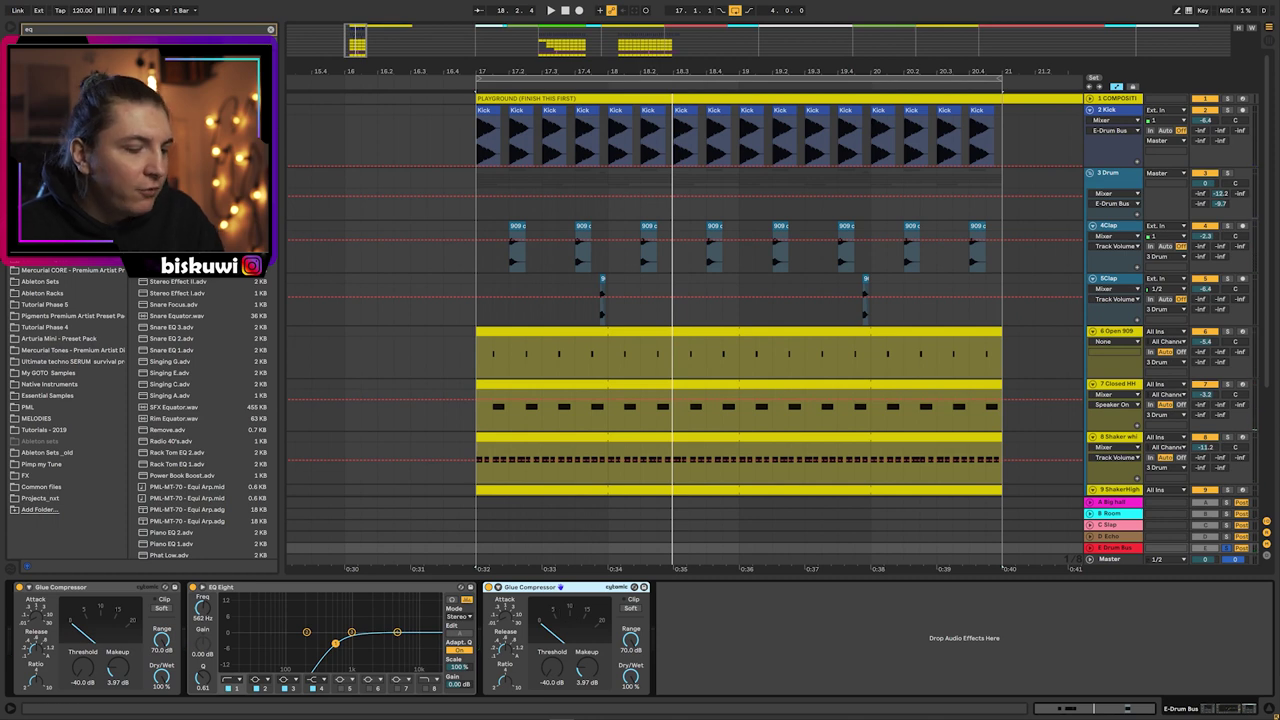
key(super+f)
text(overd)
key(Return)
drag(690, 588, 531, 603)
- Set the second Glue Compressor's threshold to -37.1 dB and makeup to 3.81 dB, and enable its soft clipping
key(space)
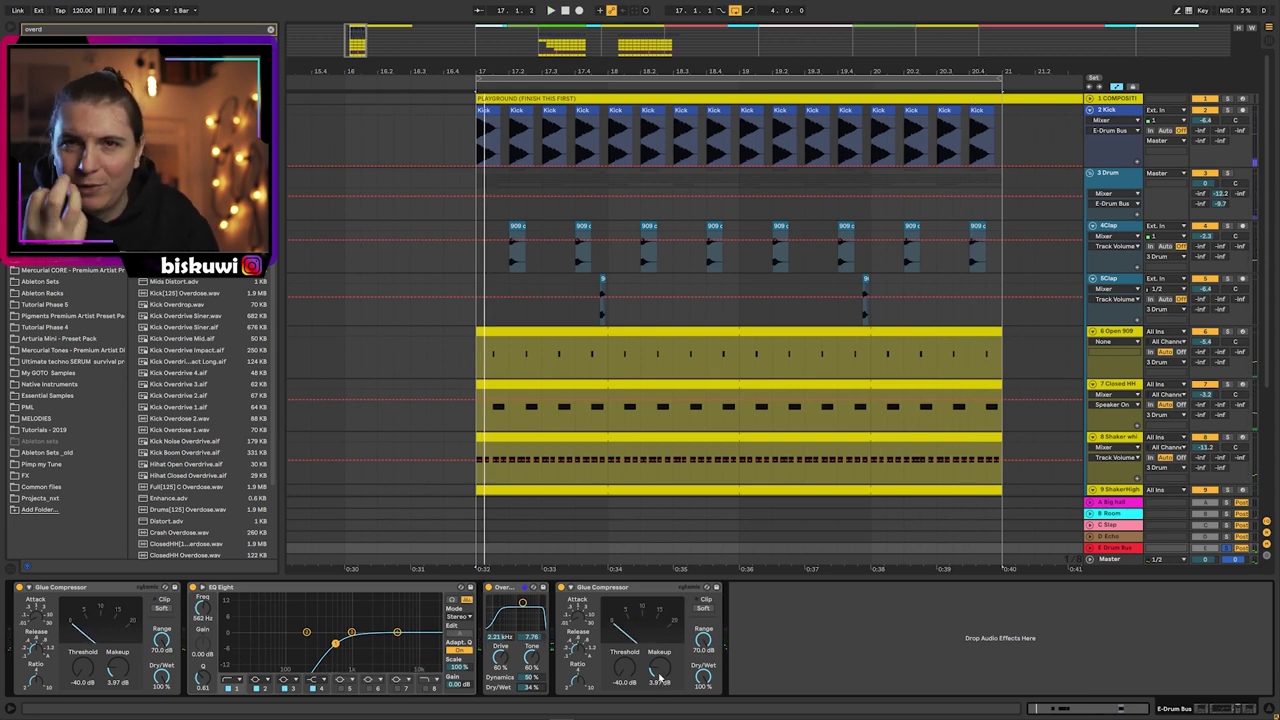
key(space)
drag(626, 669, 659, 671)
click(703, 608)
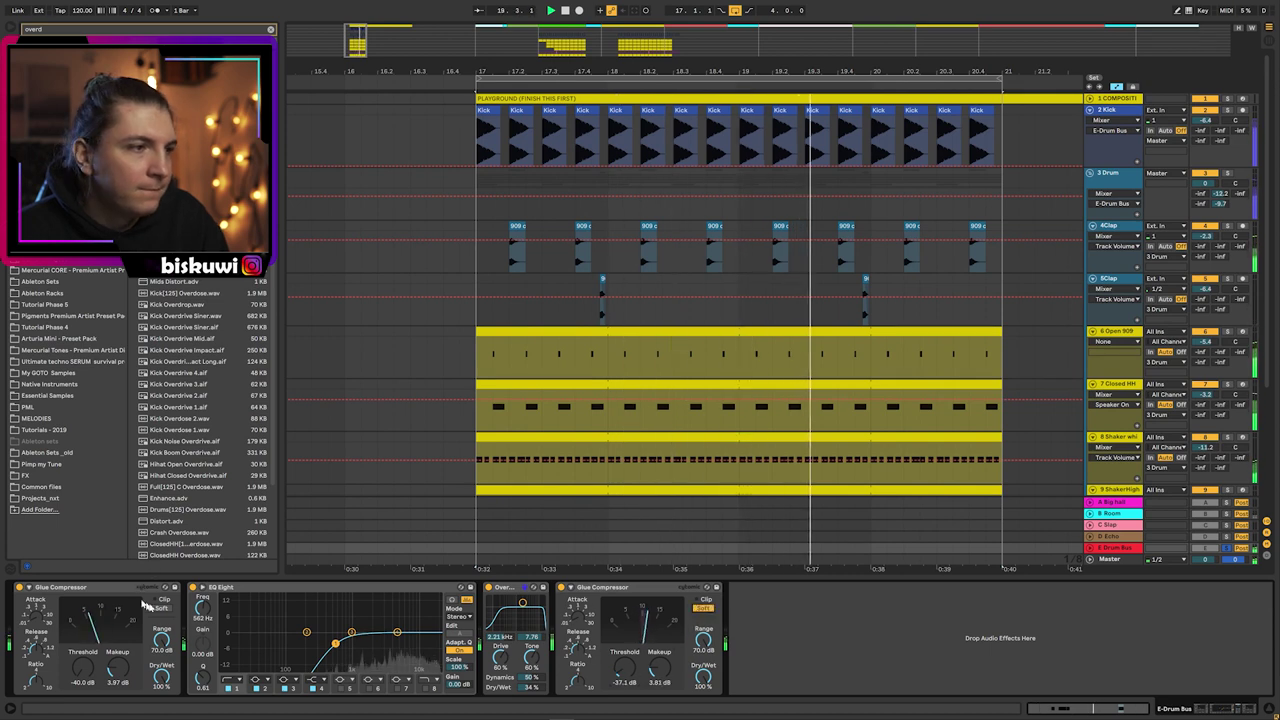
- Copy the EQ Eight to the end of the chain and set its band 4 to about 5.2 kHz and -3.35 dB
click(393, 590)
drag(395, 590, 810, 612)
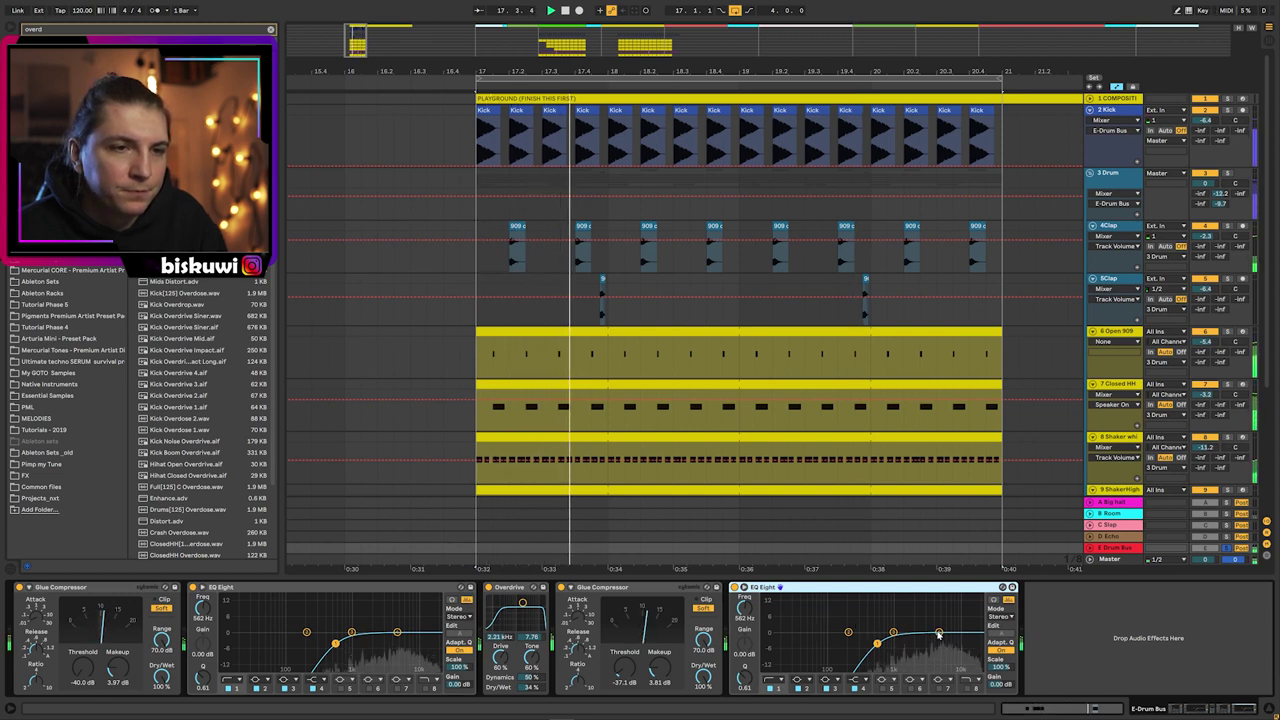
drag(878, 643, 939, 639)
key(space)
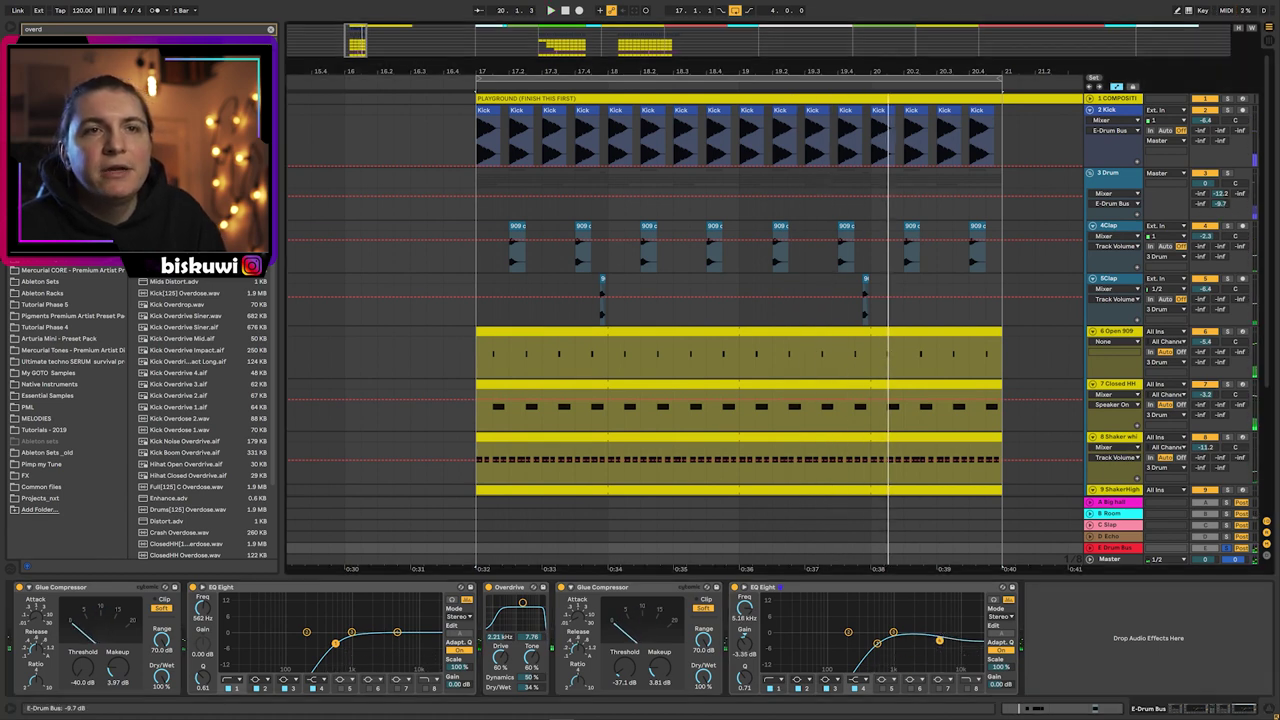
- Solo the Drum group and set its Drum Bus send to -13.4 dB while auditioning the drums
click(1227, 173)
key(space)
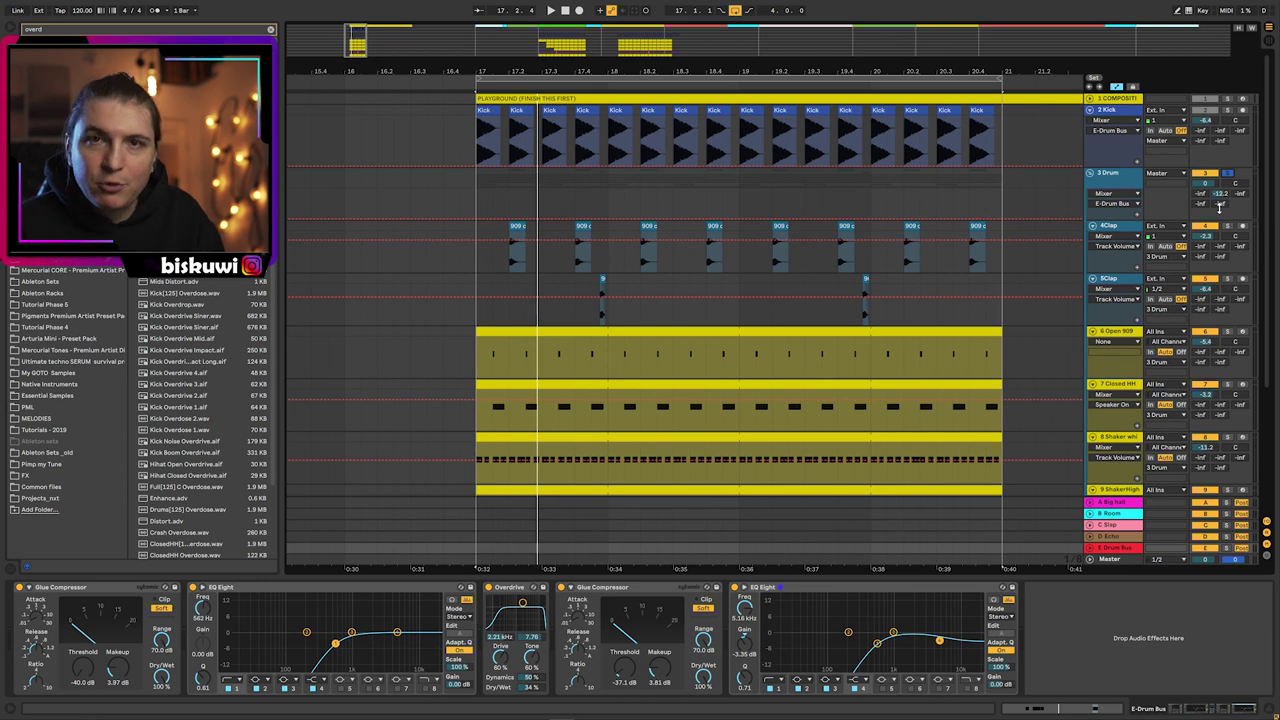
key(space)
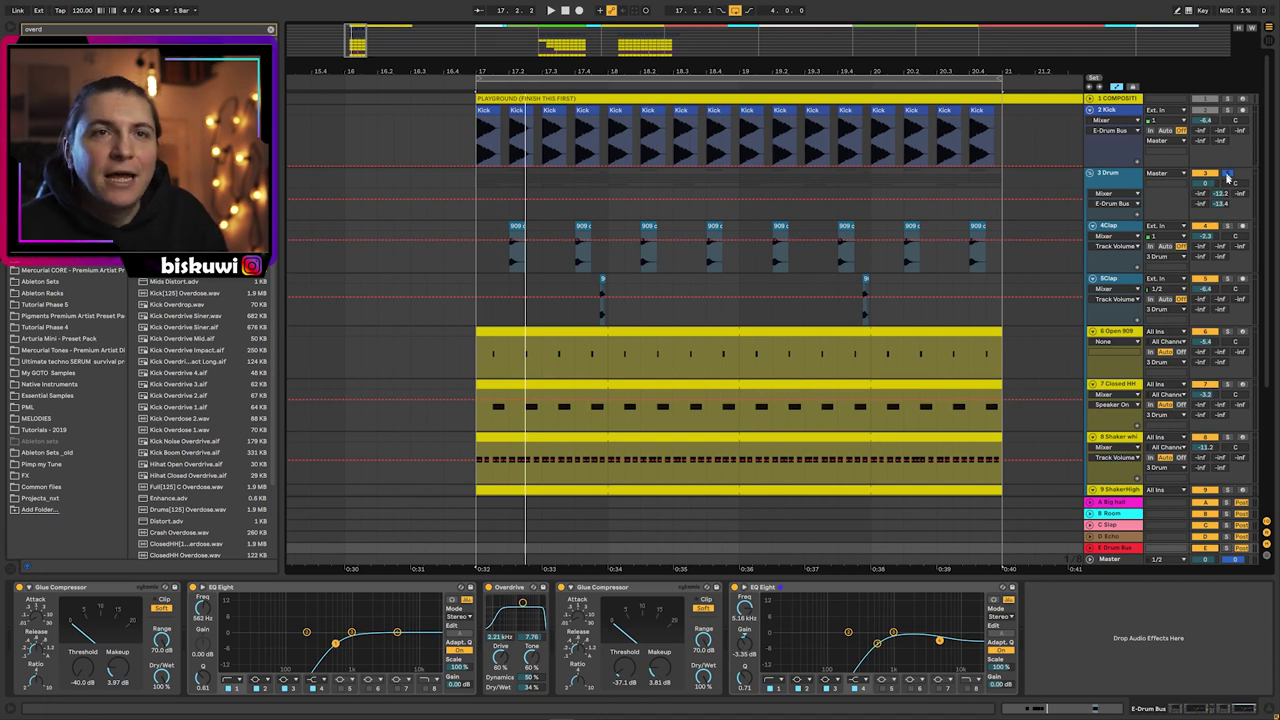
- Examine the notes and velocities in the white shaker and ShakerHigh clips
click(1091, 174)
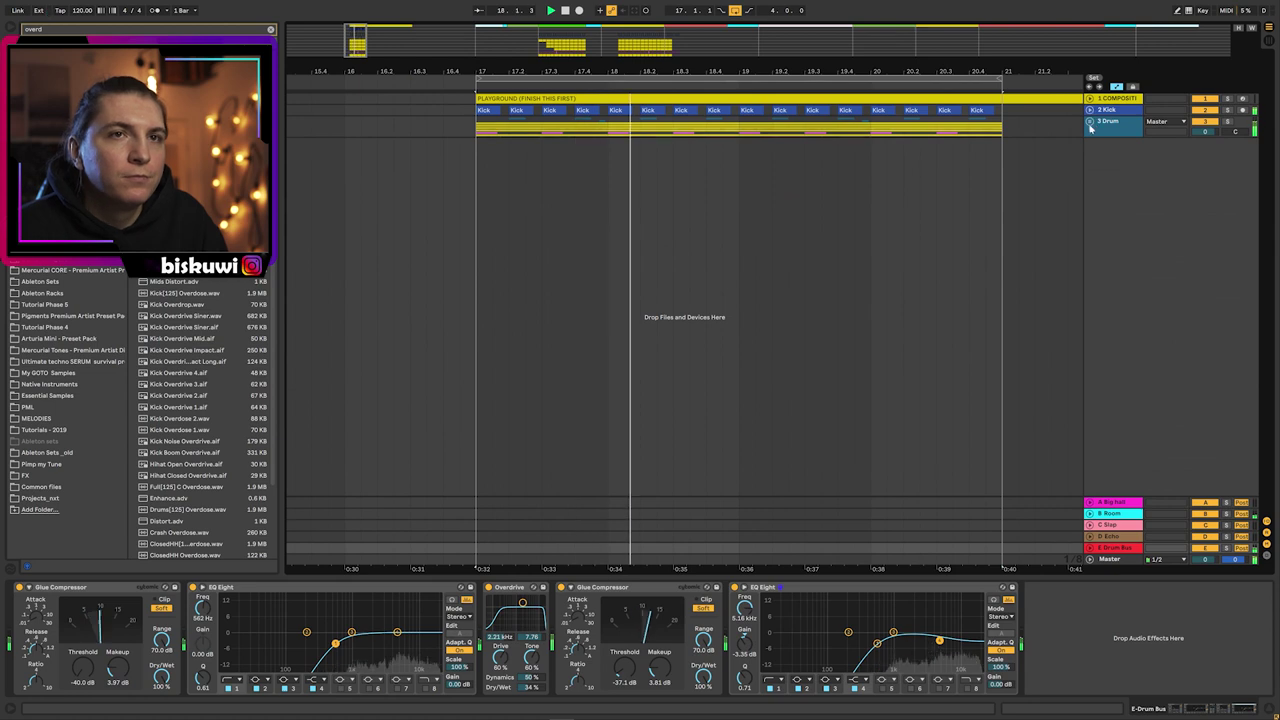
click(1090, 121)
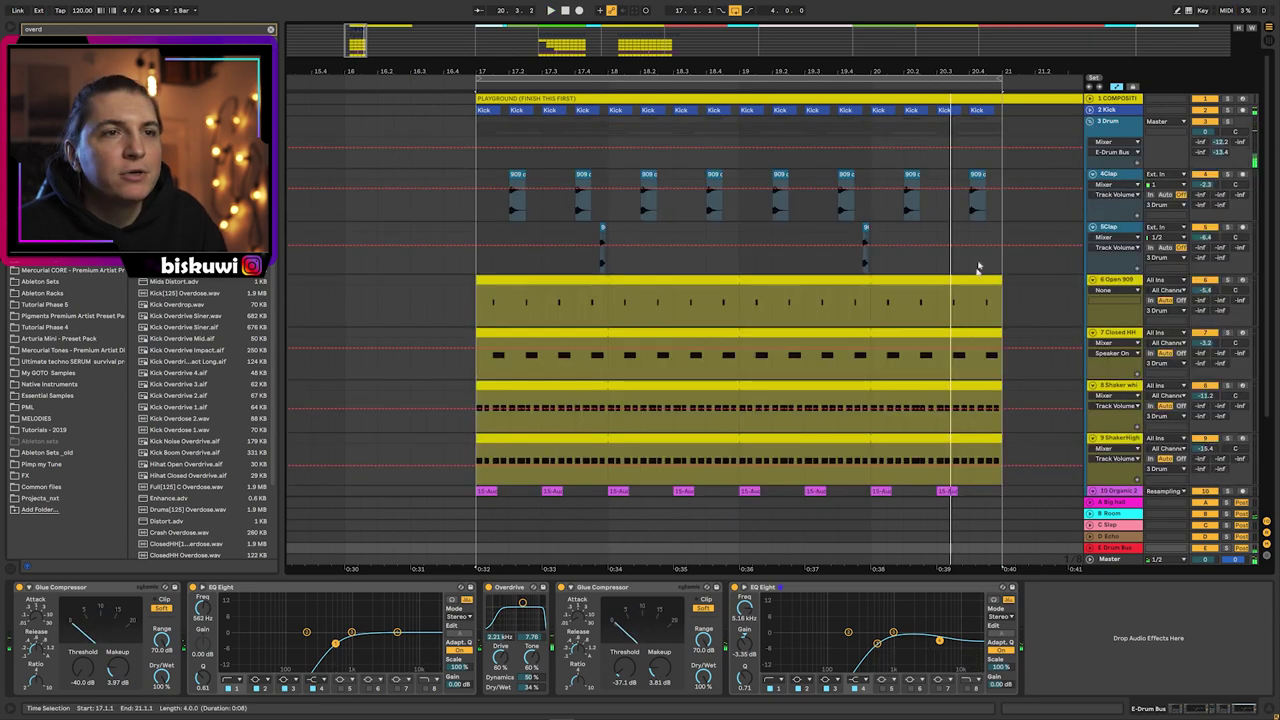
double_click(849, 382)
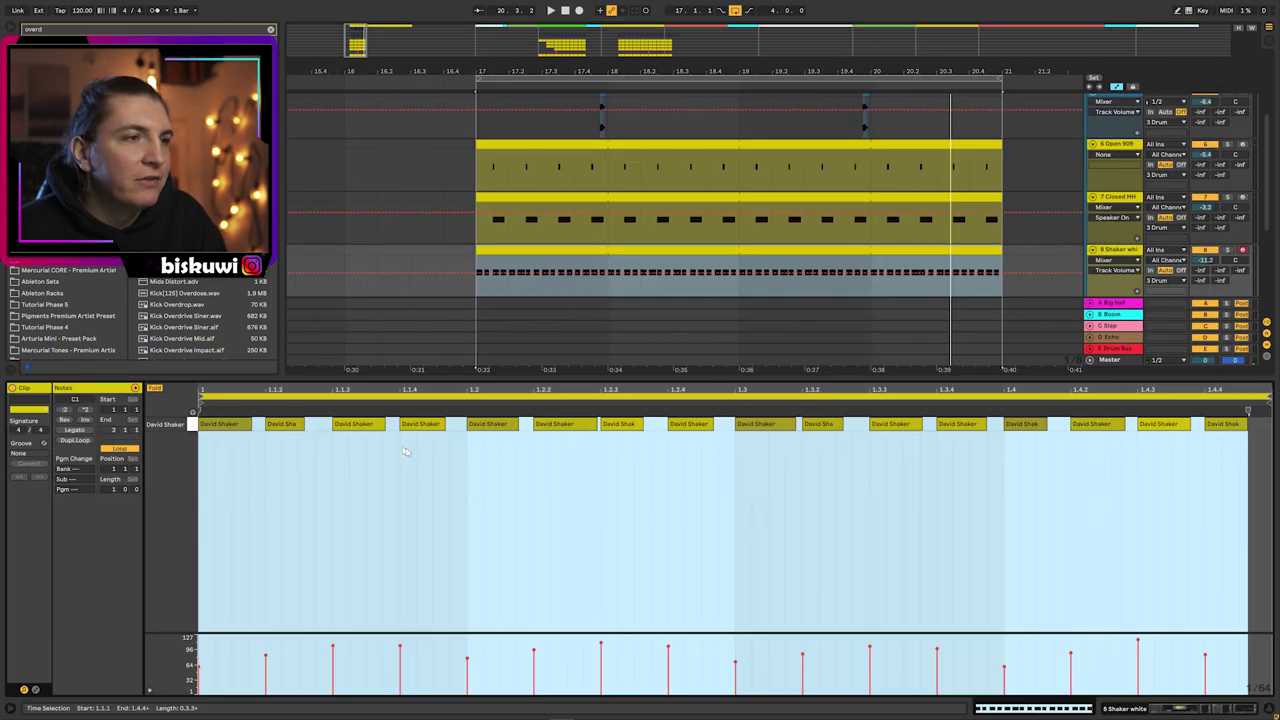
click(752, 470)
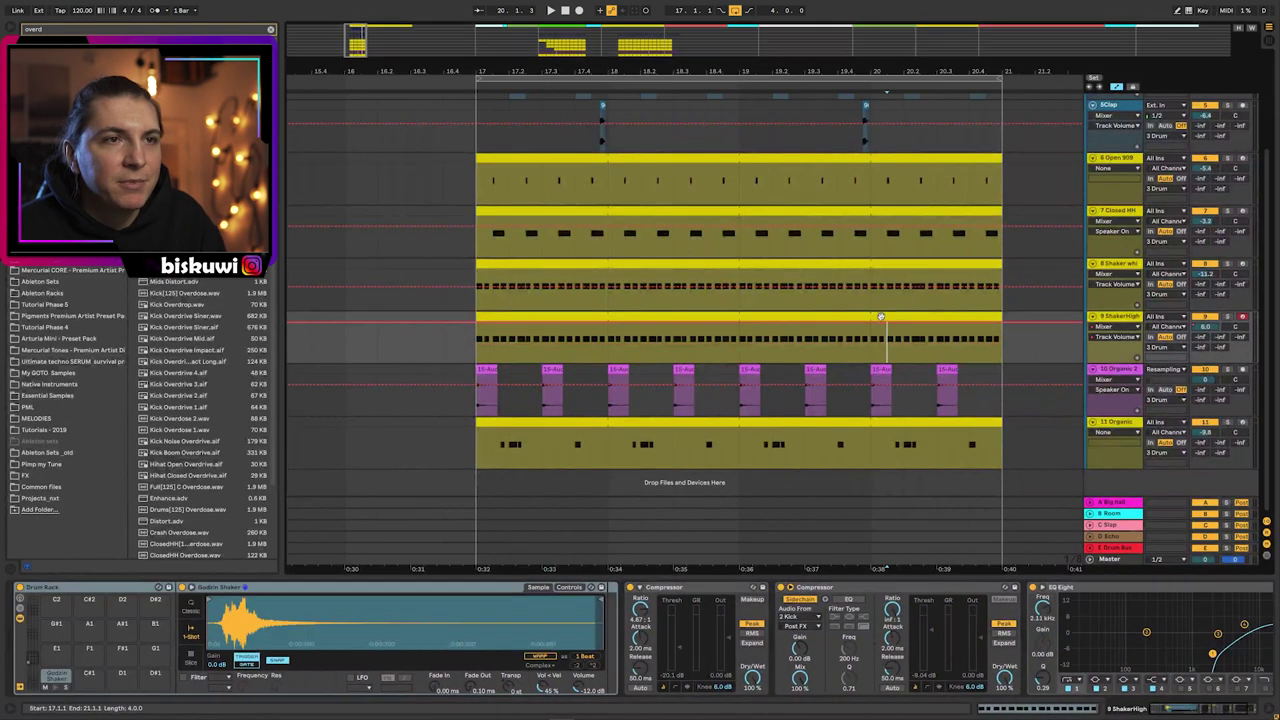
double_click(880, 317)
click(877, 258)
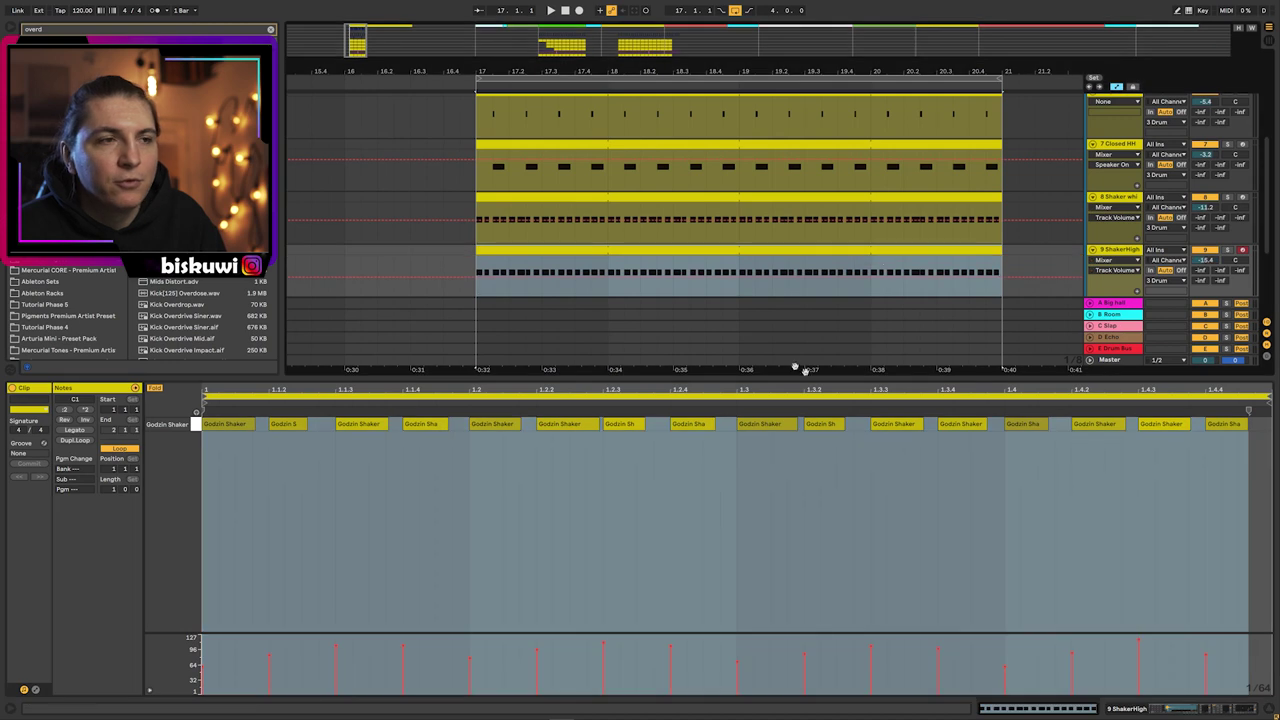
key(shift+Tab)
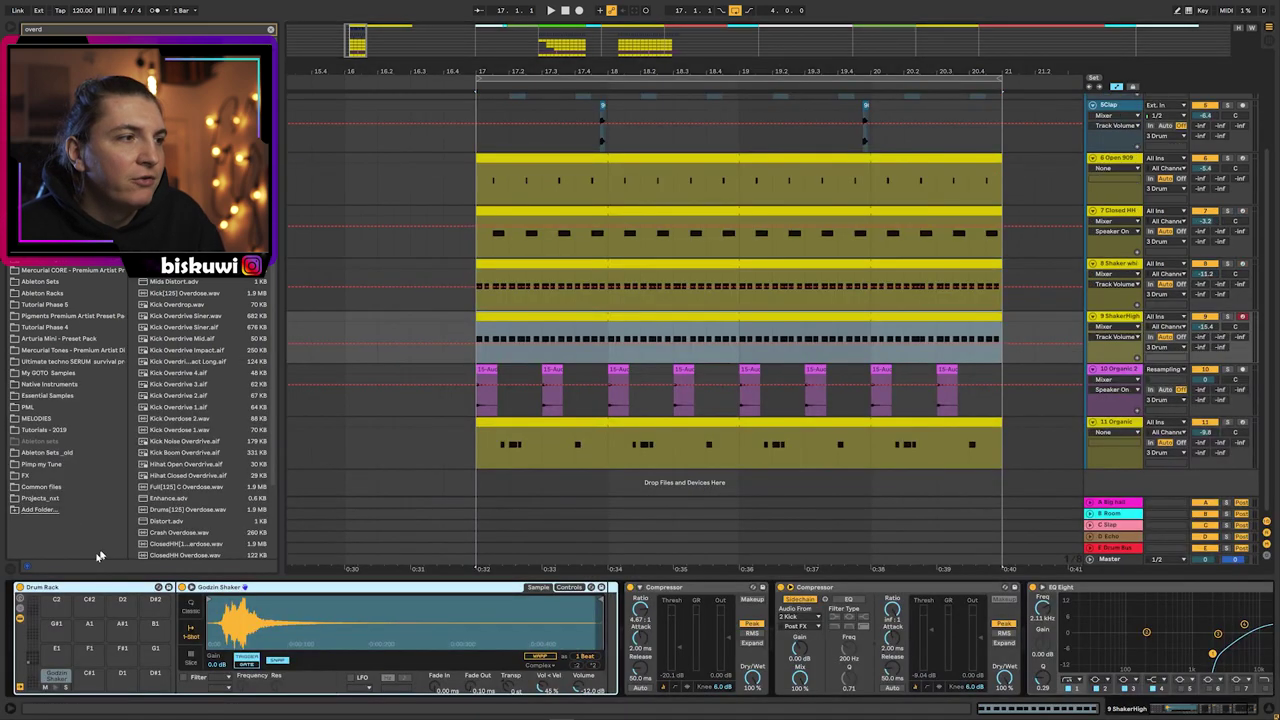
- Open the groove pool and browse the groove library
click(10, 568)
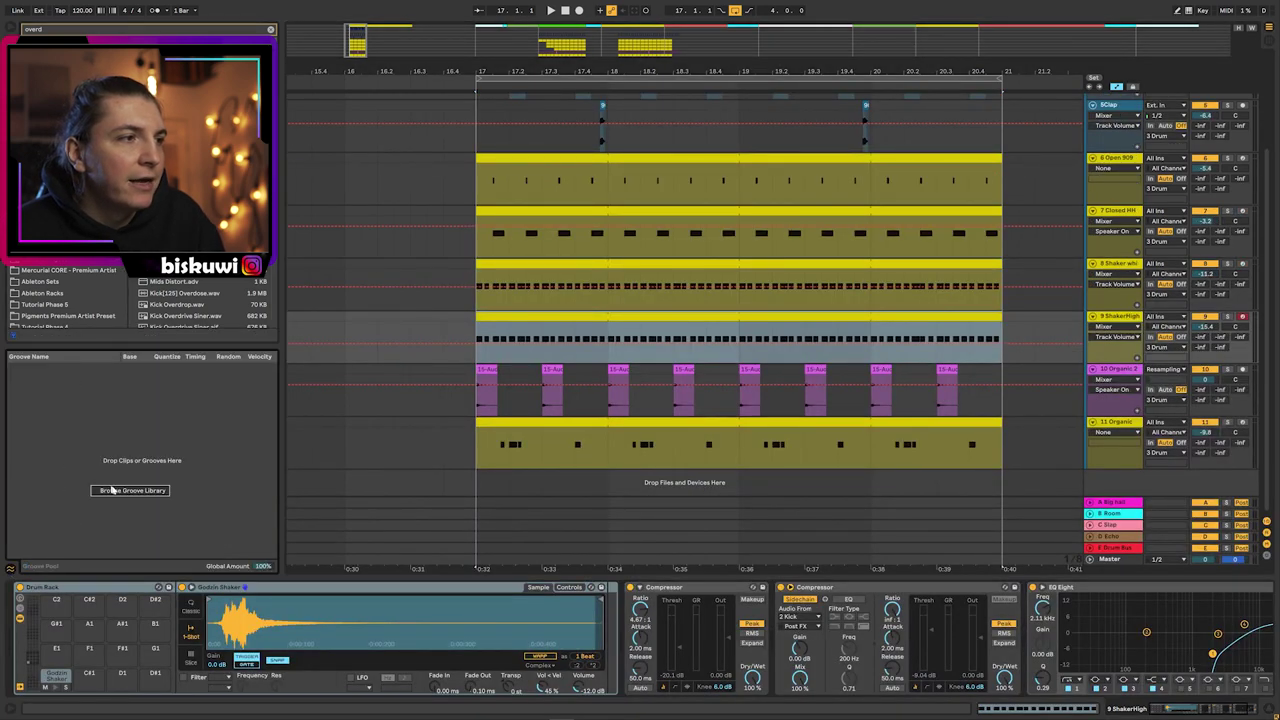
click(130, 492)
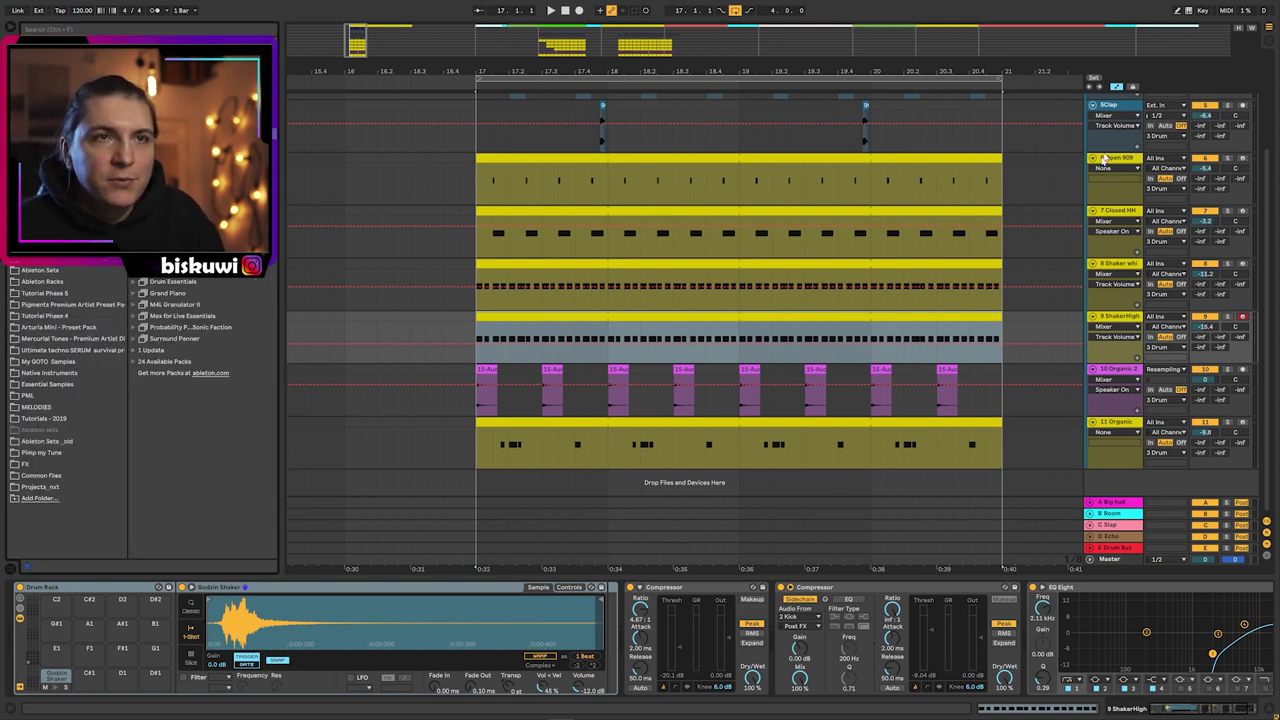
- Fold the Drum group to hide its individual tracks in the arrangement
scroll(1103, 158, up, 3)
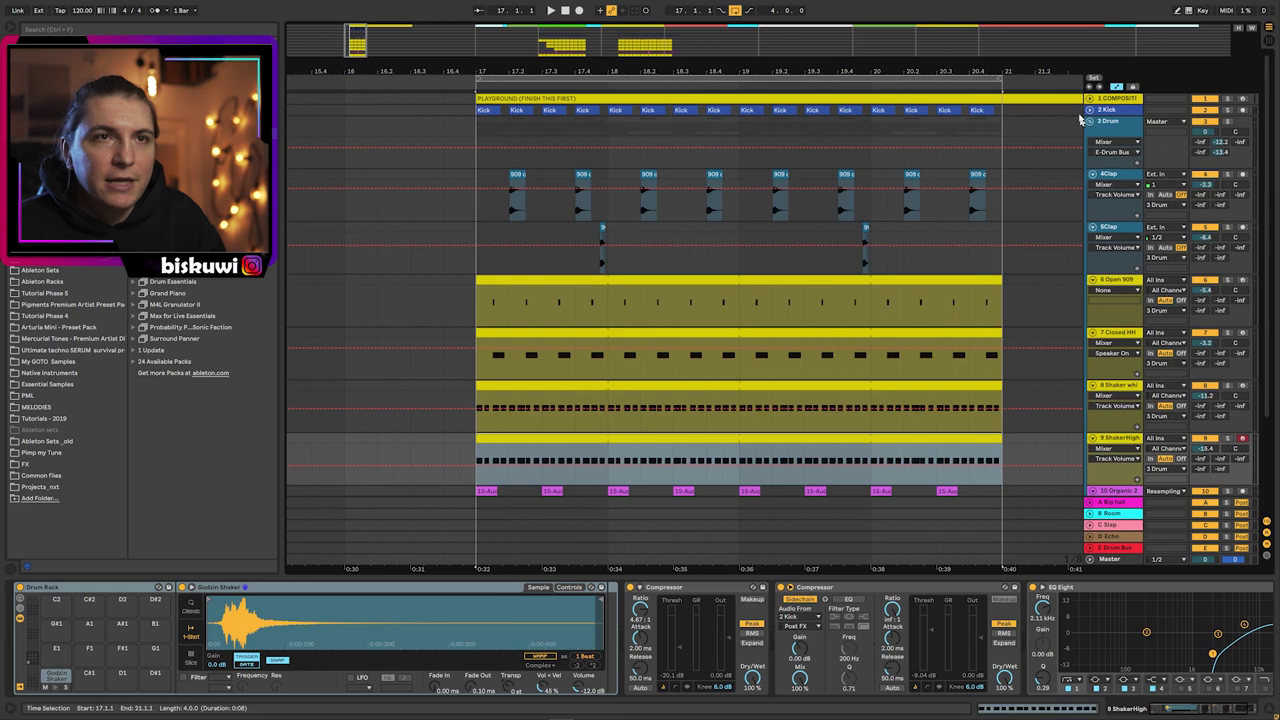
click(1090, 121)
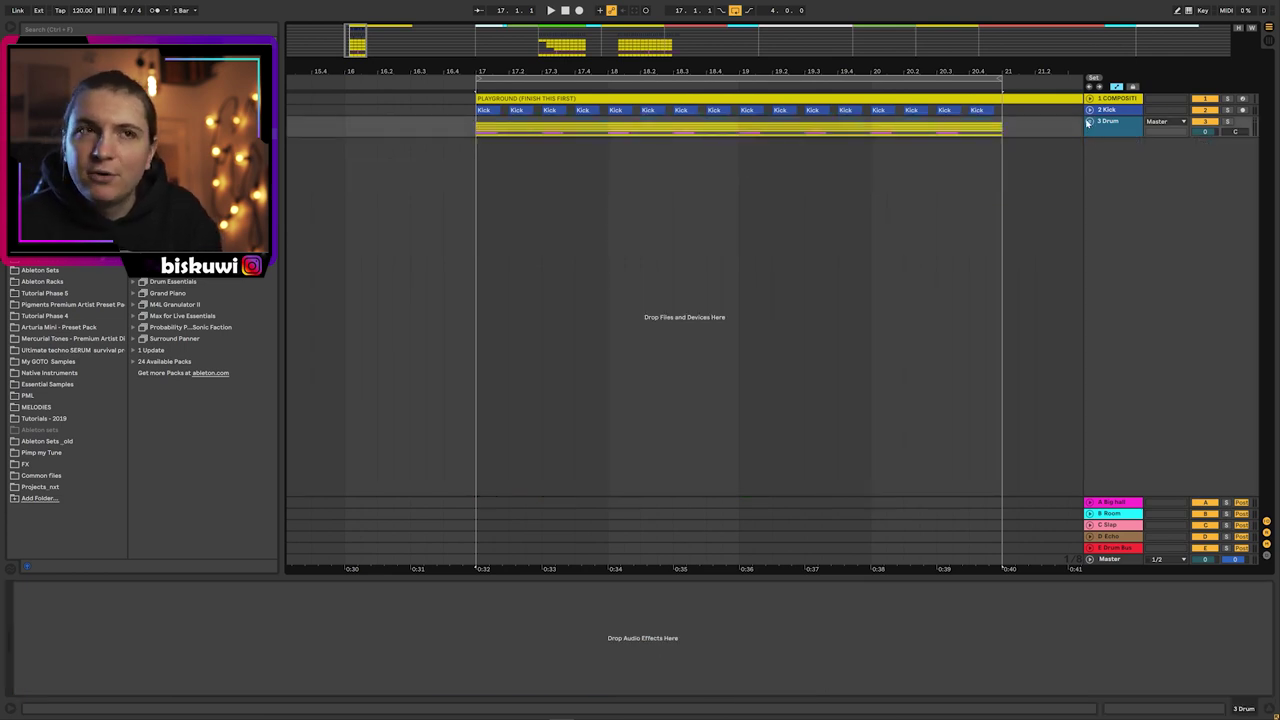
drag(905, 72, 890, 66)
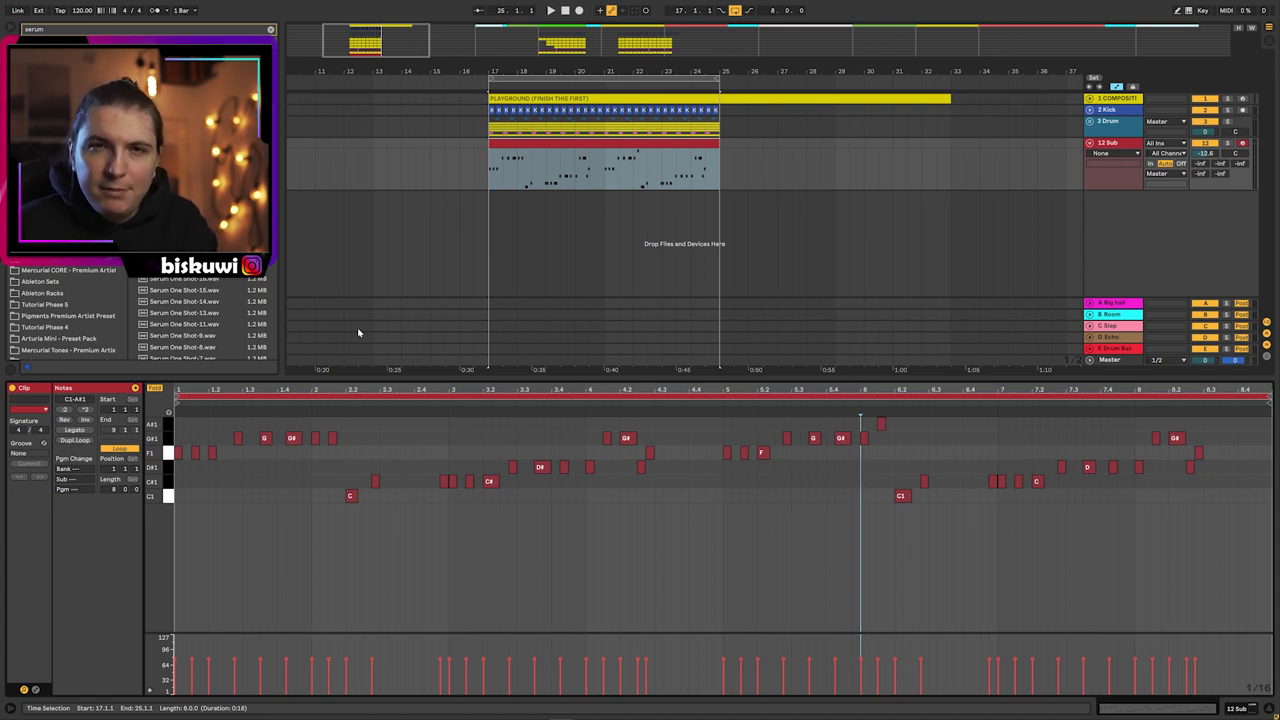
- Open Serum's editor on the Sub track, enable oscillator B and the filter, and choose the MG Low 24 filter type
key(shift+Tab)
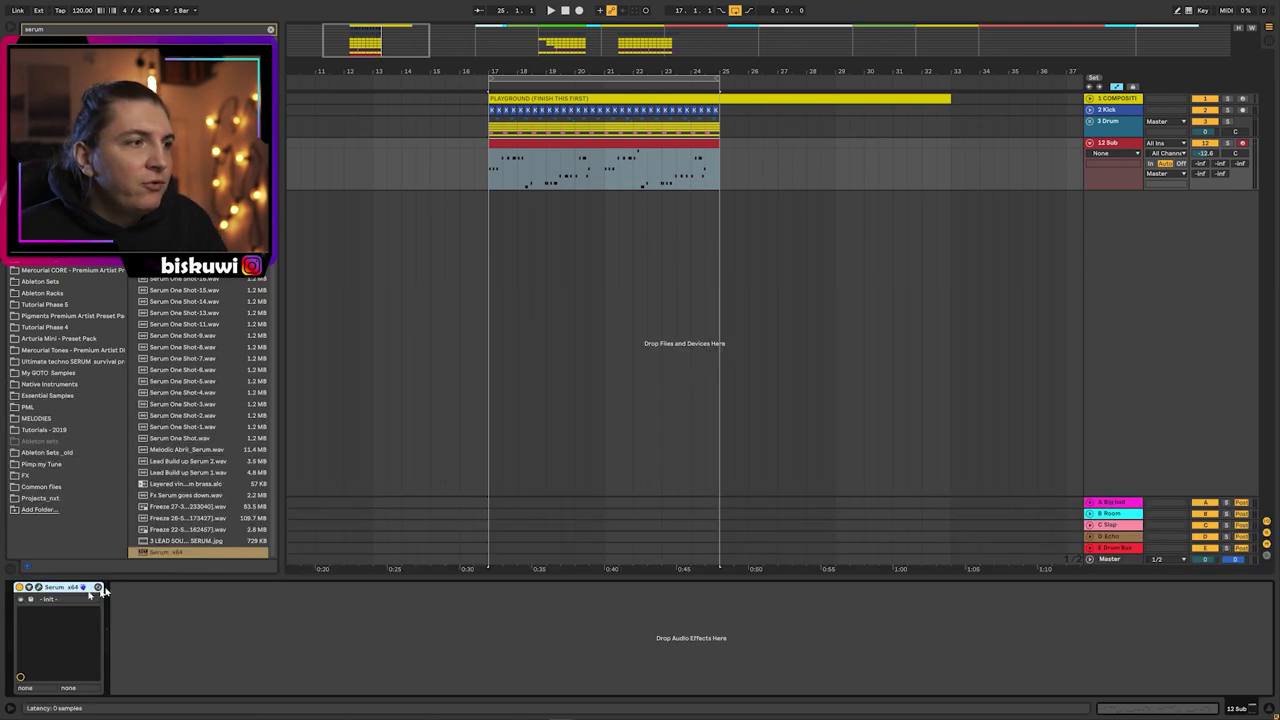
click(37, 587)
drag(550, 38, 930, 105)
click(935, 178)
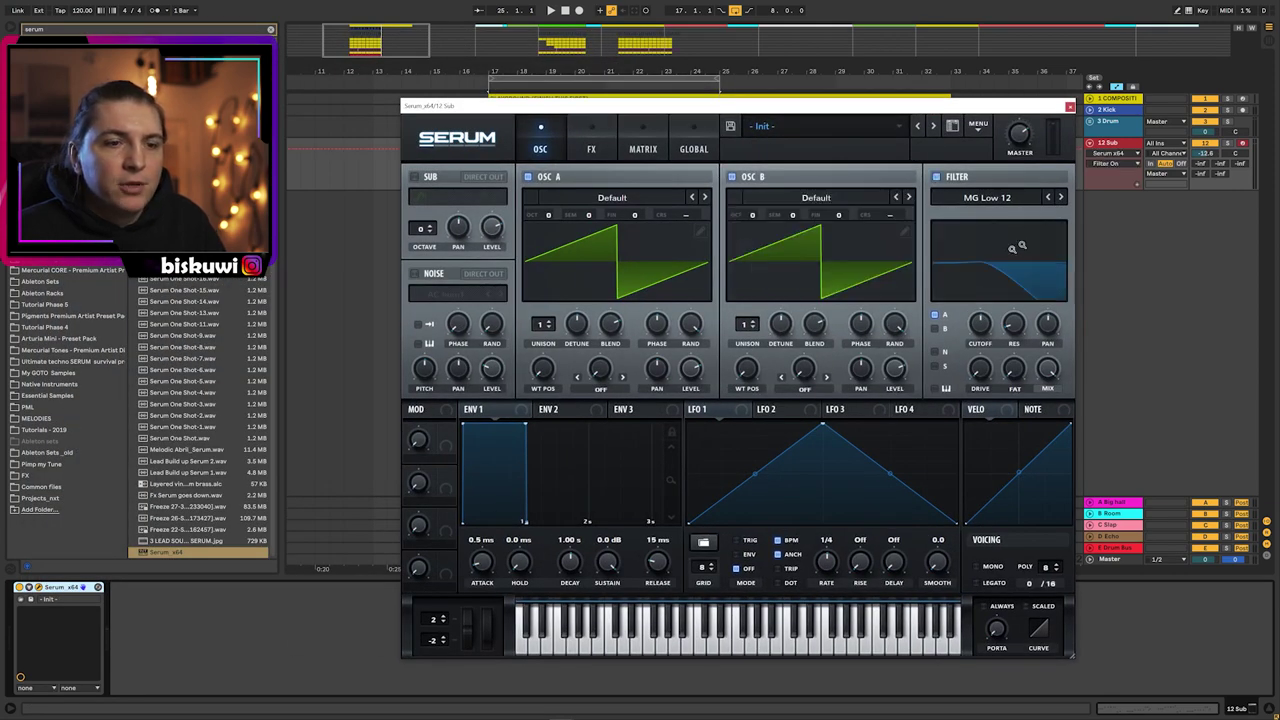
click(1061, 198)
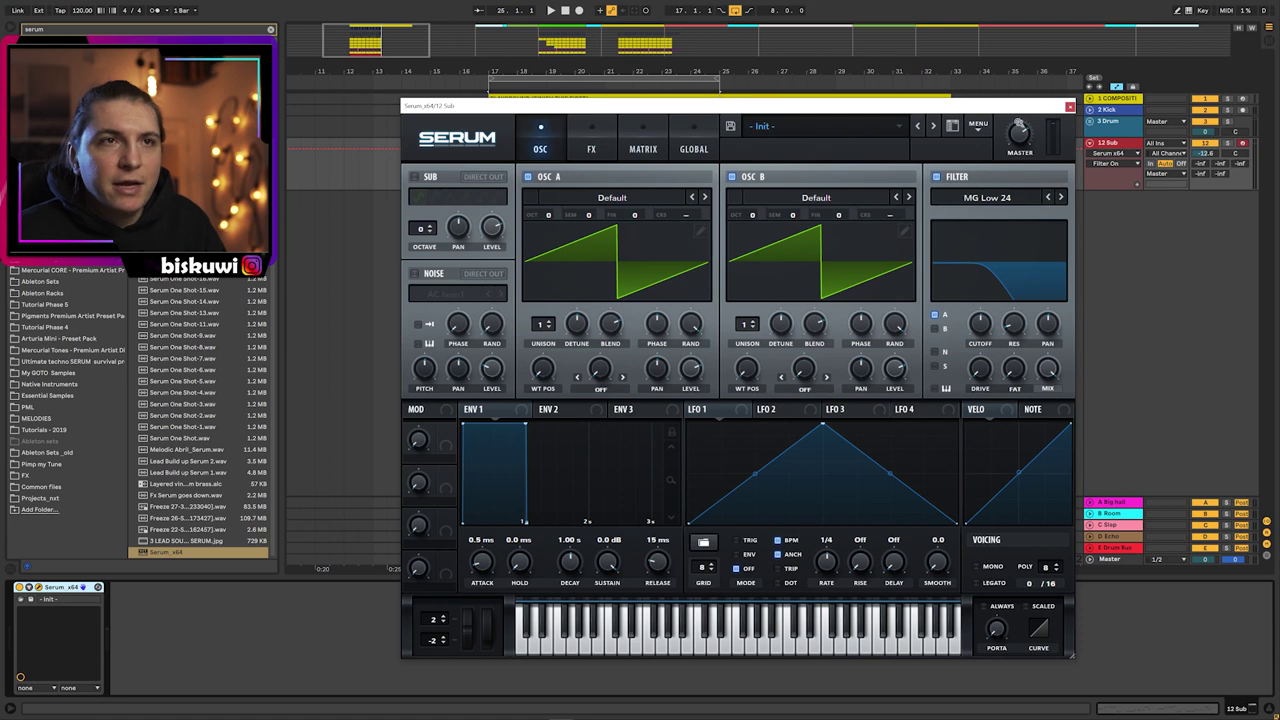
- Set the octave of Serum's oscillators A and B to -1
drag(1010, 104, 1100, 132)
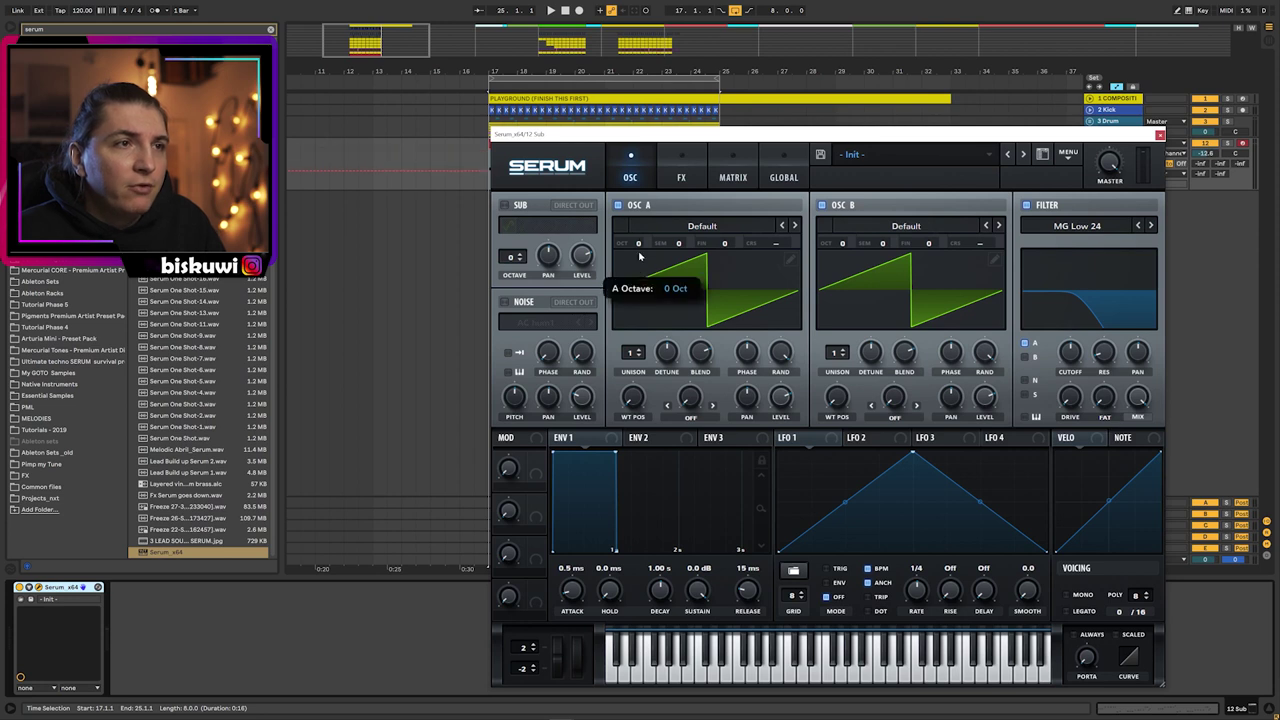
drag(843, 245, 843, 252)
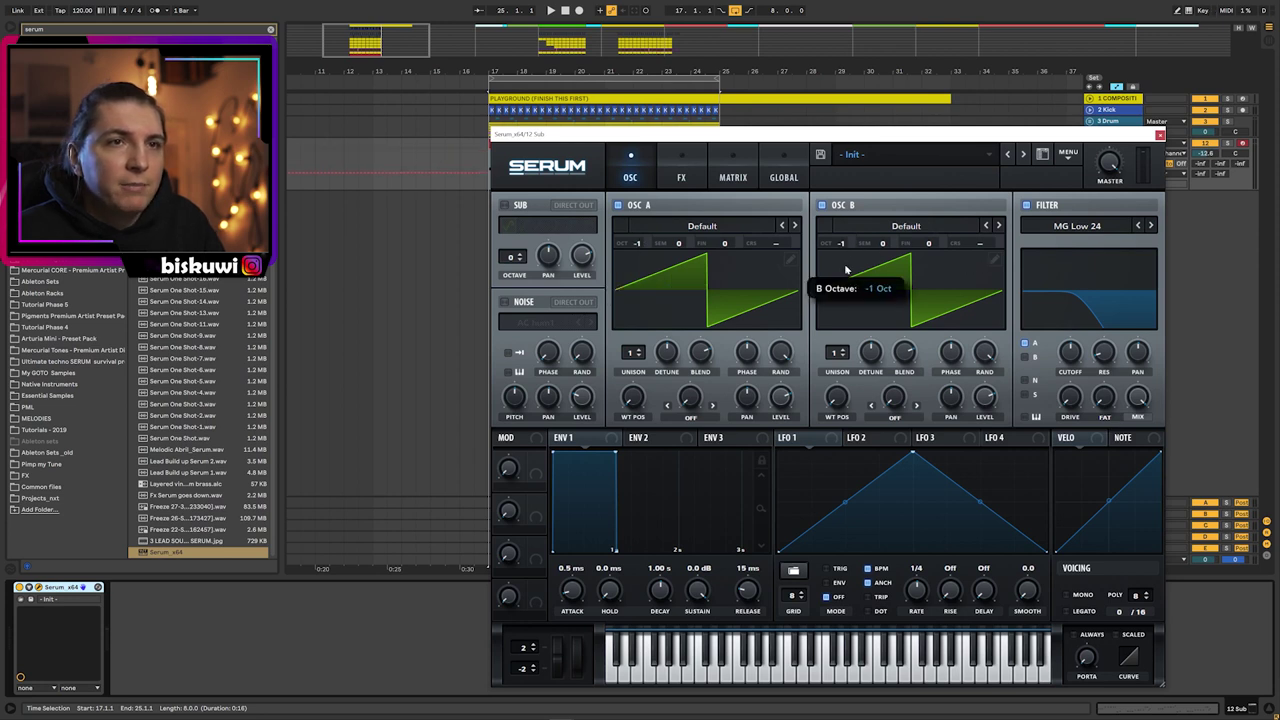
- Route oscillator B through Serum's filter and lower the filter cutoff while the Sub plays
key(space)
click(1026, 357)
drag(1071, 353, 1072, 375)
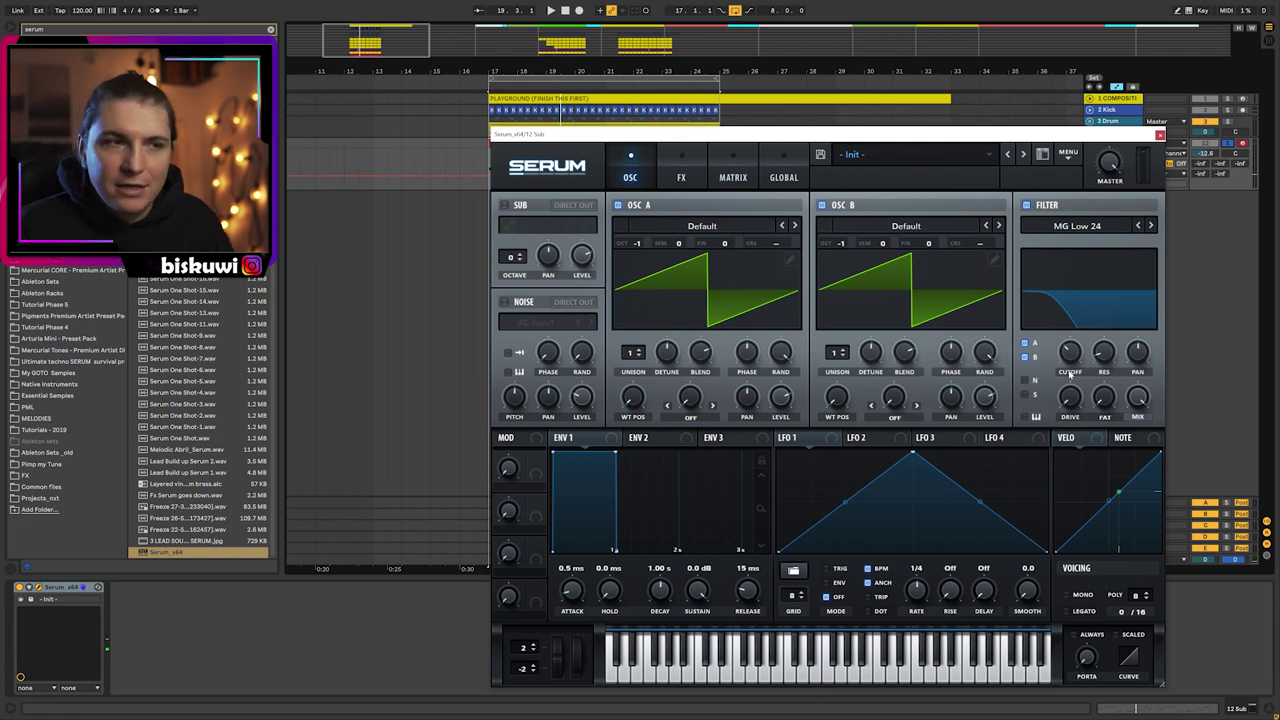
- Shape Serum's Env 1 on the Sub with a 742 ms decay, -5.7 dB sustain and 160 ms release
drag(617, 455, 596, 481)
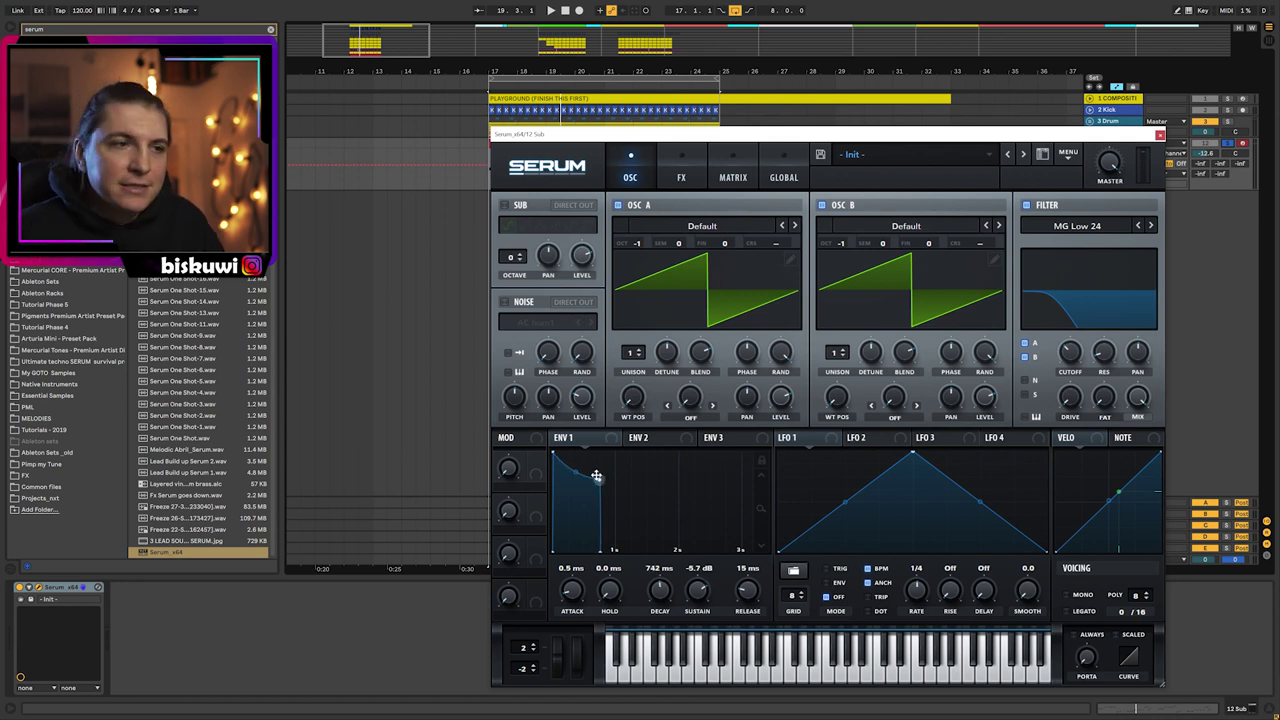
drag(756, 597, 756, 588)
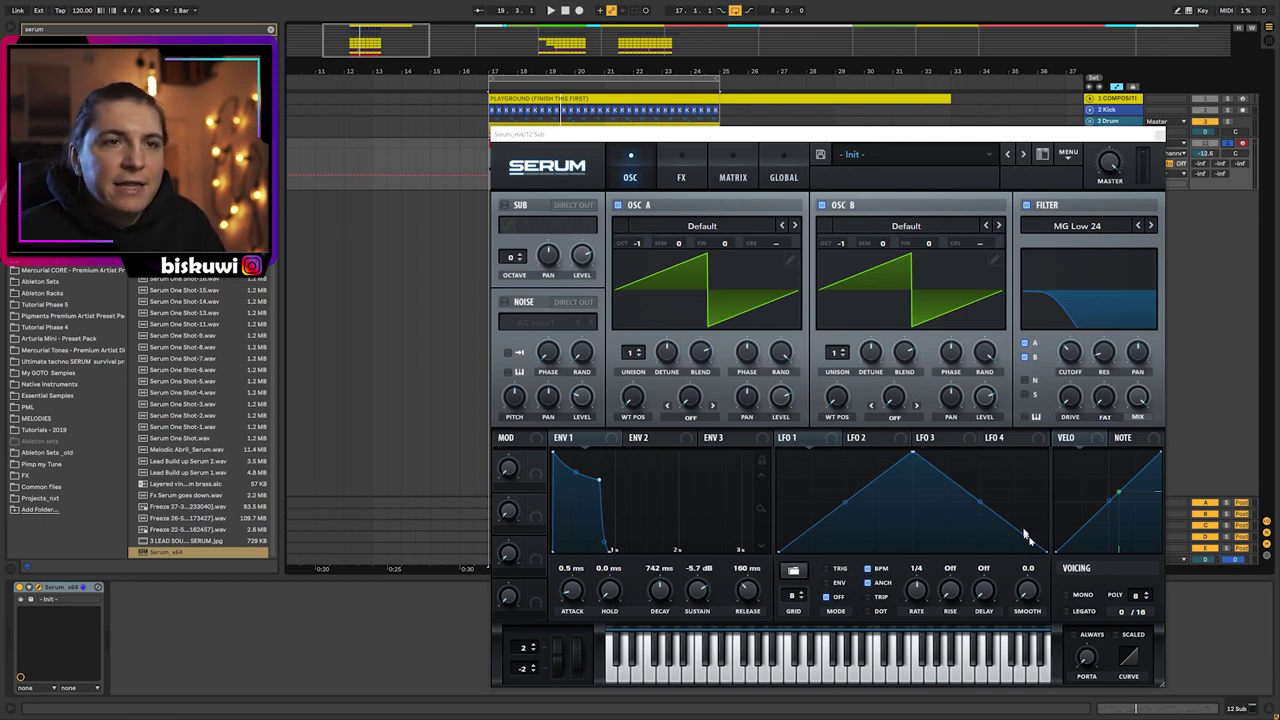
- Give Env 2 a 545 ms decay with zero sustain and assign it to modulate the filter cutoff
click(645, 437)
drag(613, 546, 590, 570)
drag(655, 440, 1062, 363)
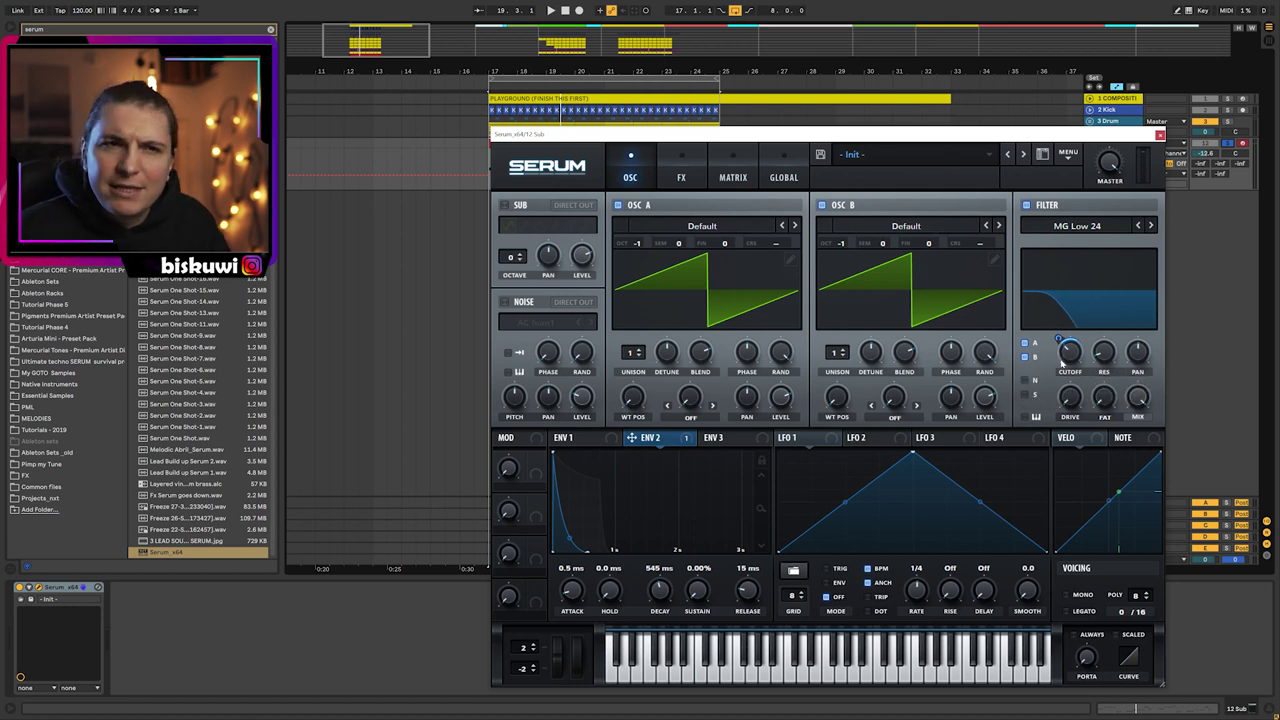
- Fine-tune the Env 2-modulated filter cutoff and the filter drive by ear while the Sub plays
mouse_move(1076, 360)
mouse_down()
mouse_move(1059, 343)
mouse_move(1064, 352)
mouse_up()
key(space)
drag(1075, 402, 1073, 378)
key(space)
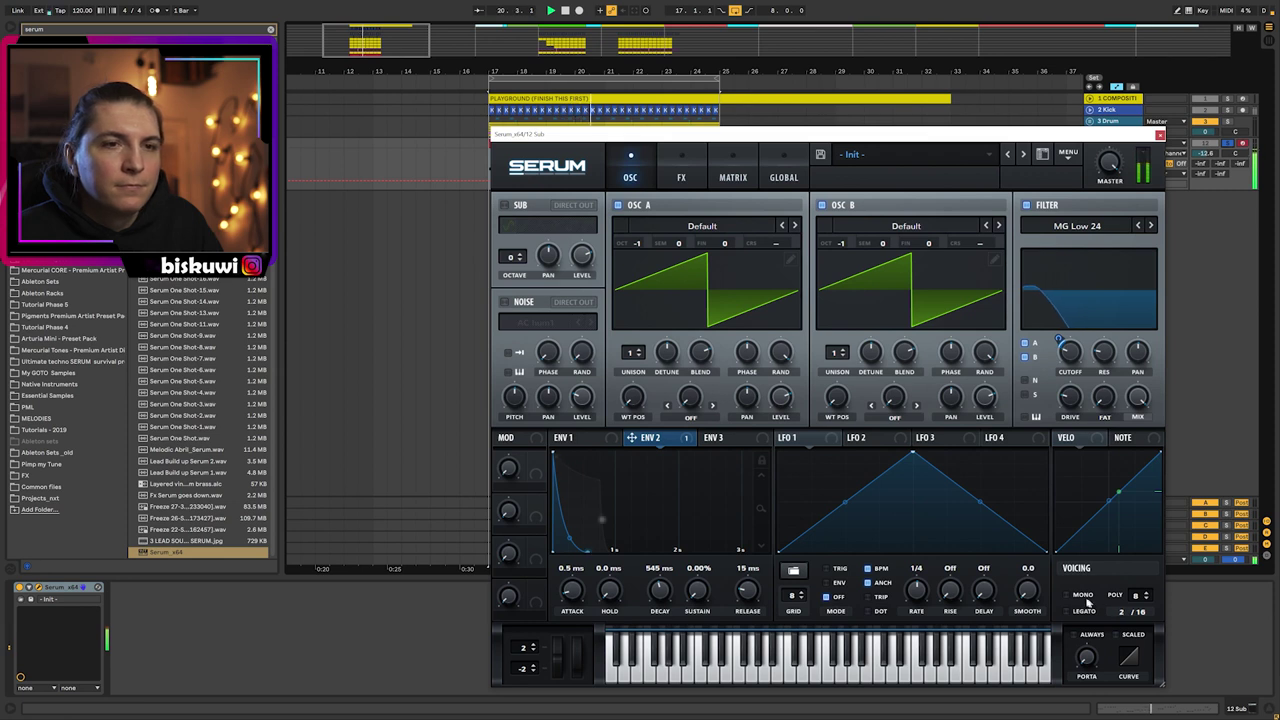
- Enable Serum's Distortion and Compressor effects for the Sub sound and close the plug-in editor
click(681, 177)
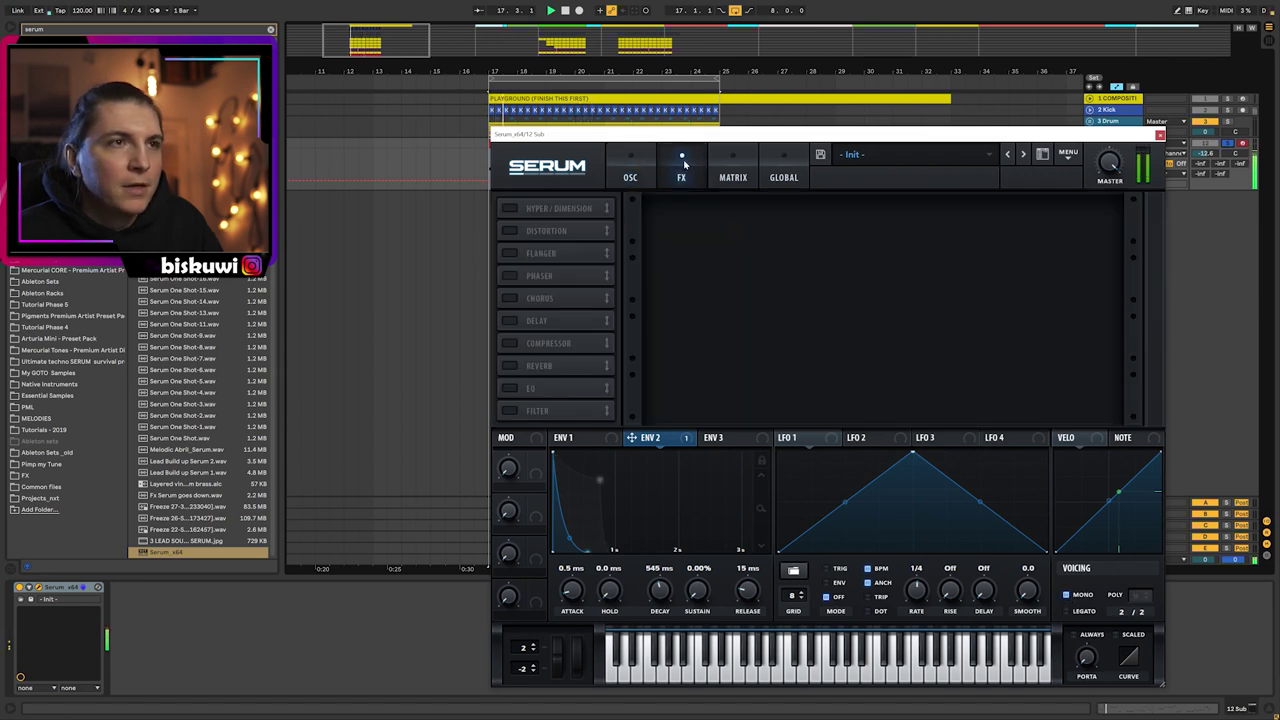
click(509, 231)
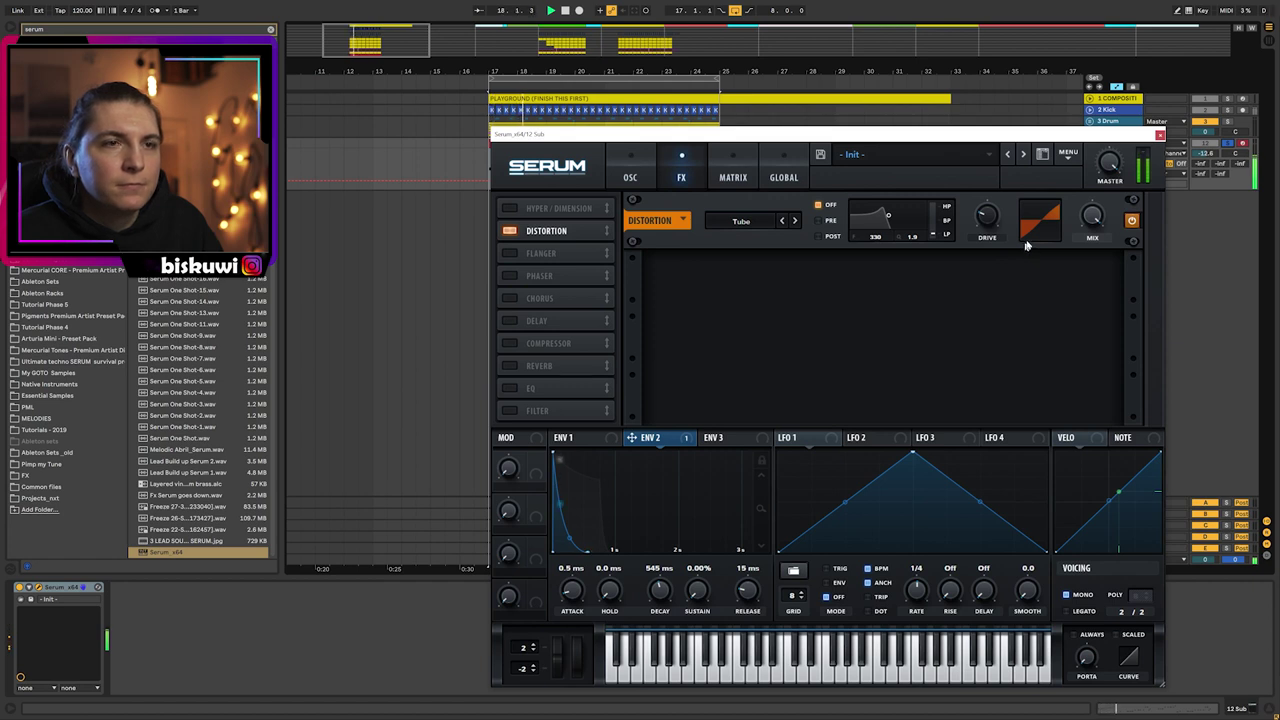
click(509, 343)
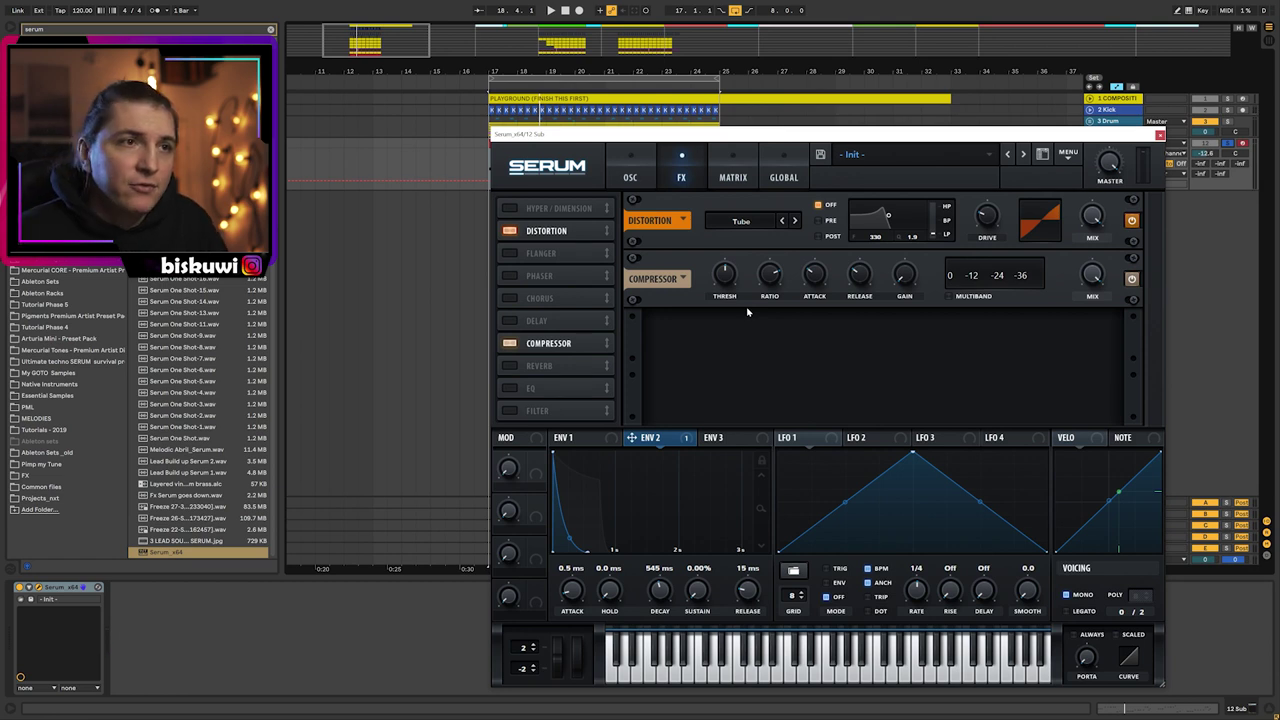
mouse_move(736, 270)
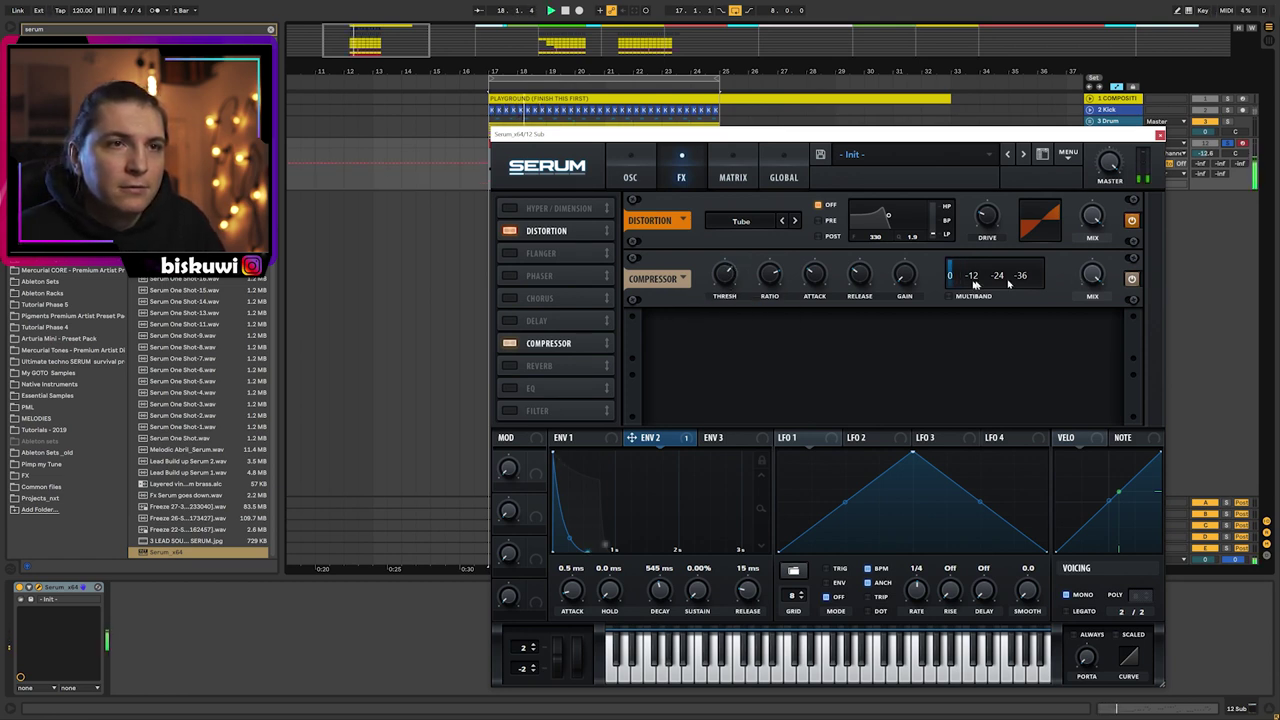
click(1159, 134)
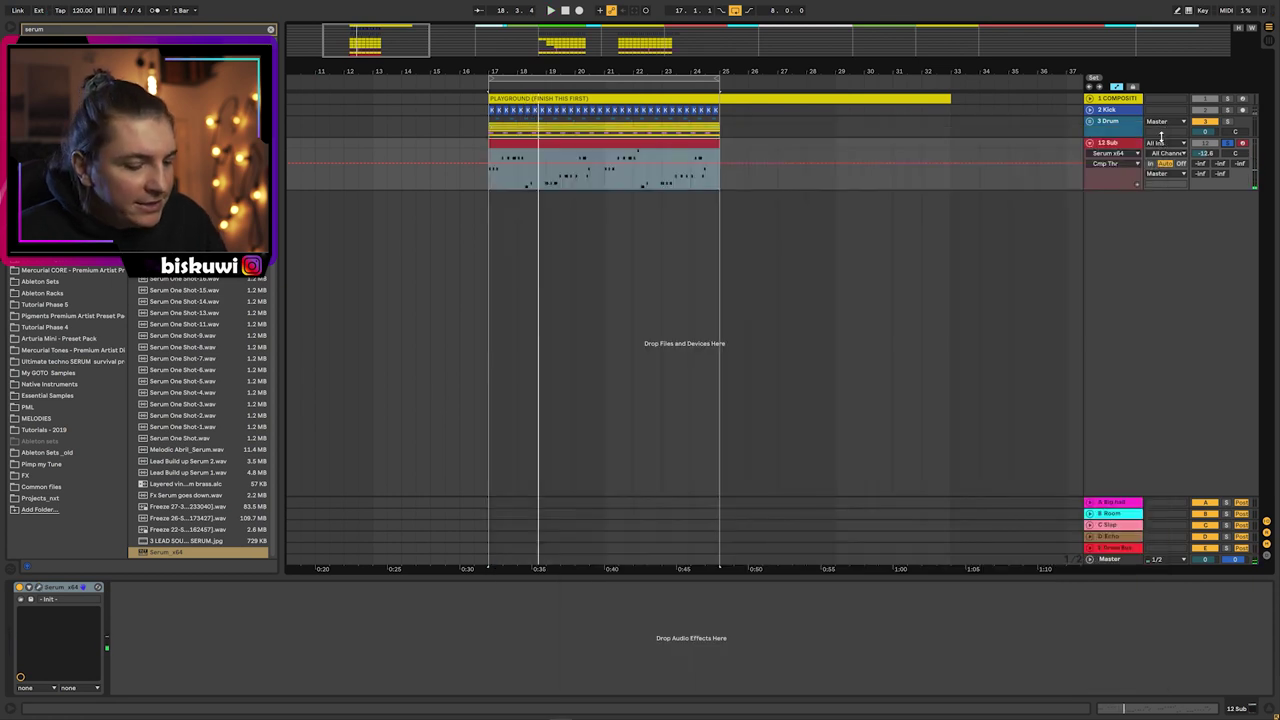
- Add EQ Eight after Serum on the Sub track and turn band 1 into a low cut at about 29 Hz
key(super+f)
text(eq)
drag(175, 90, 251, 629)
click(156, 681)
click(151, 611)
drag(179, 645, 177, 647)
key(space)
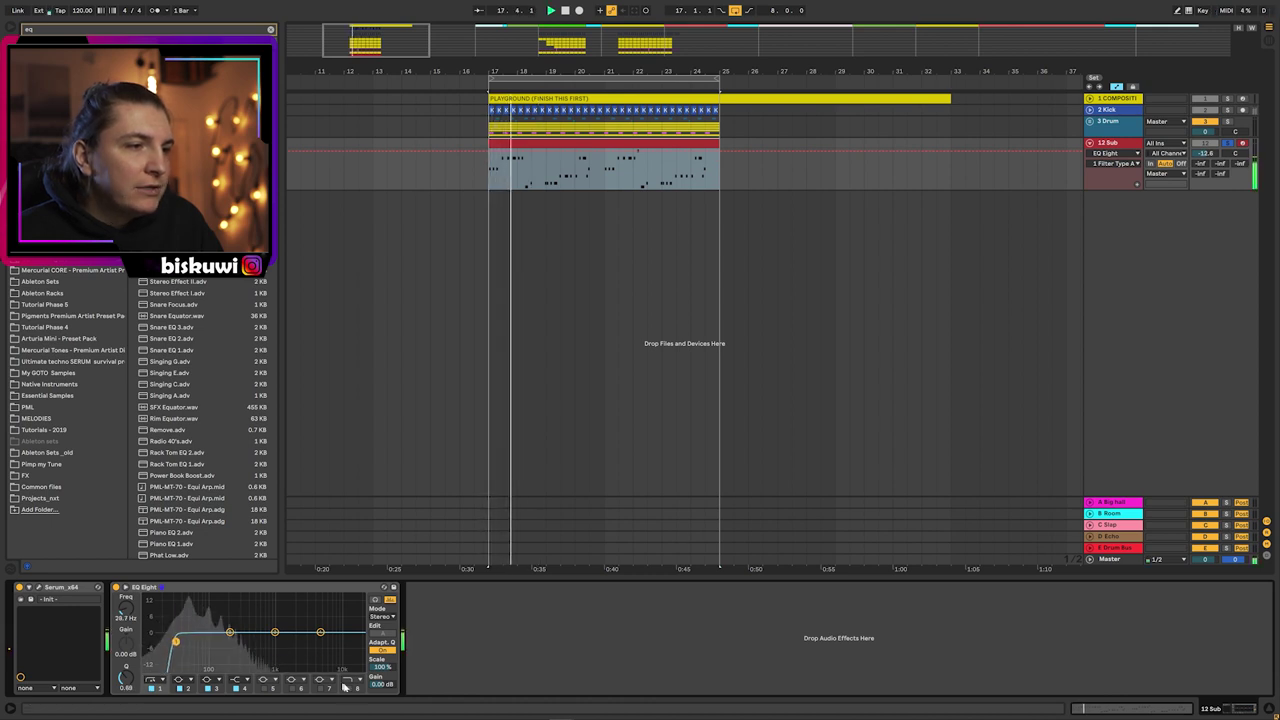
- Enable band 8 of the Sub's EQ Eight as a high cut and lower it to about 141 Hz
click(348, 687)
drag(360, 640, 236, 640)
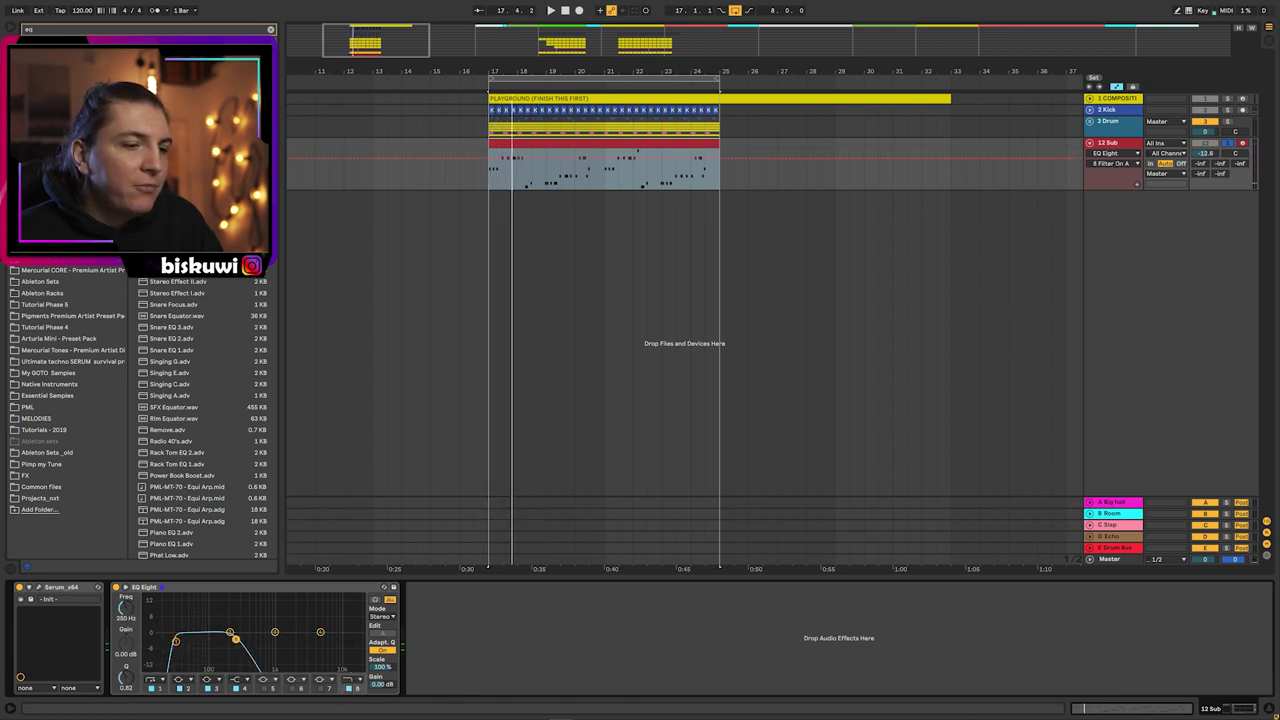
key(space)
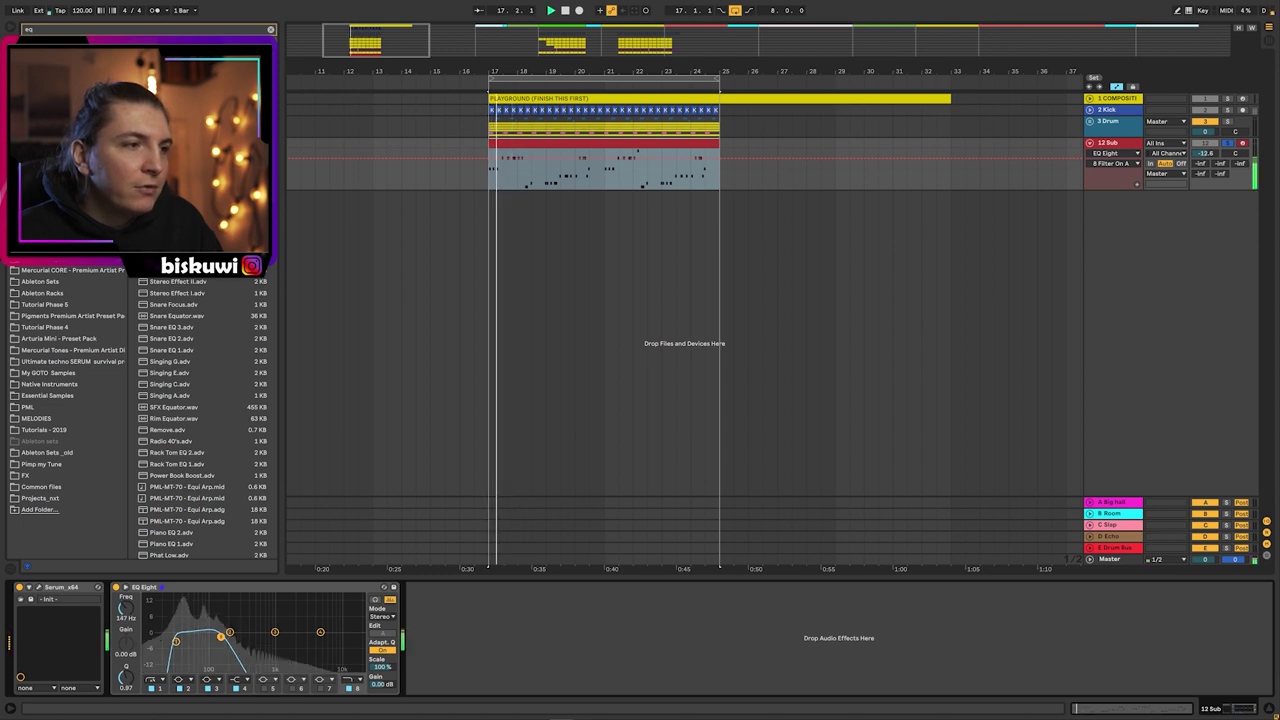
drag(222, 638, 220, 638)
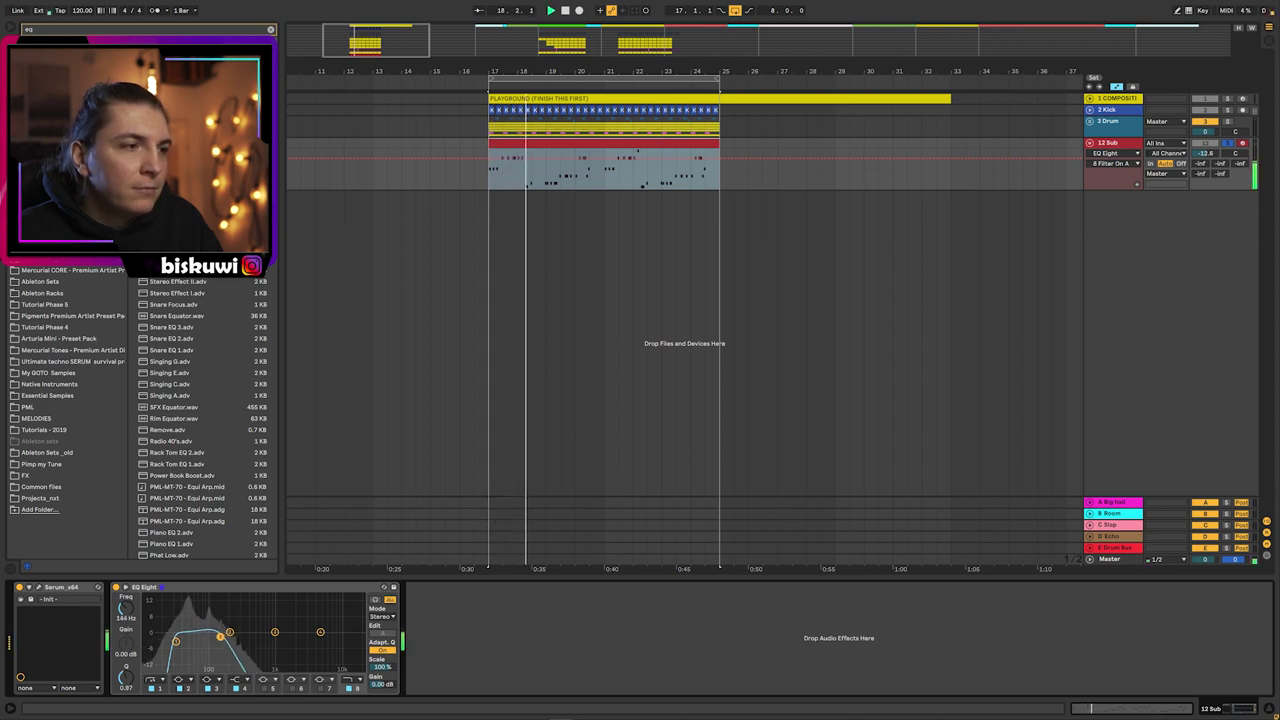
key(space)
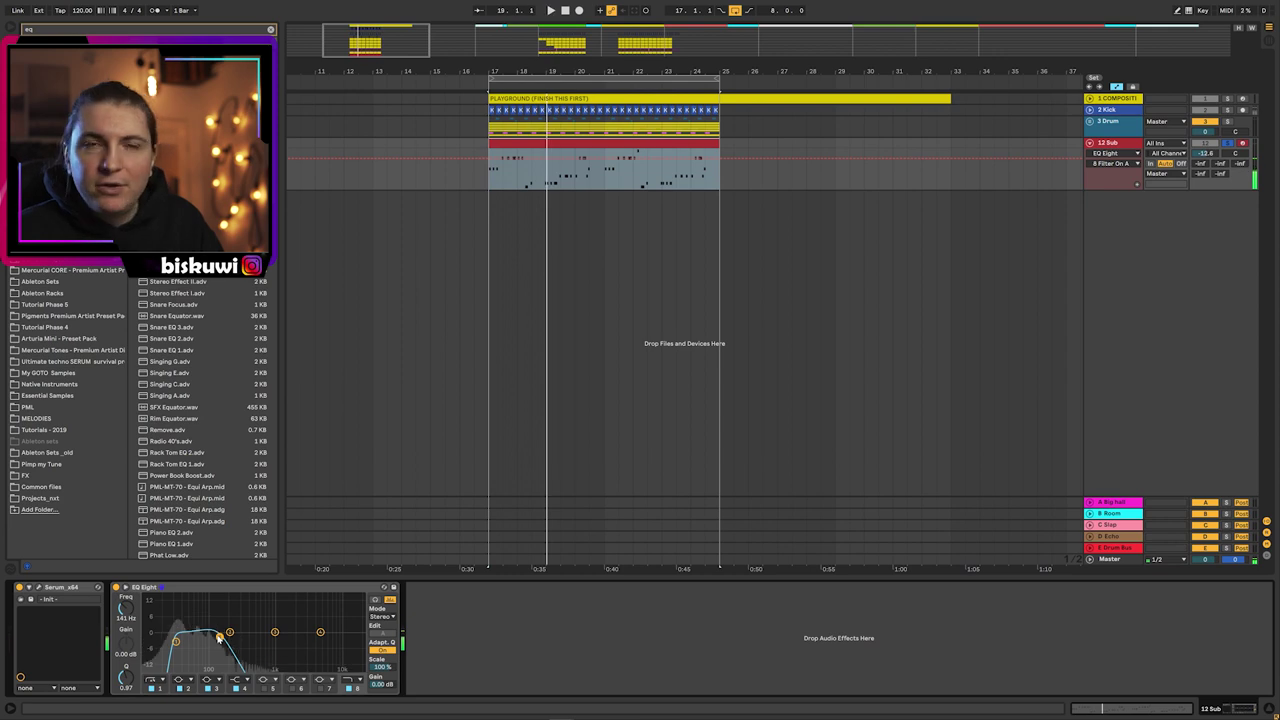
- Add a Compressor after EQ Eight on the Sub track and set its sidechain input to 2 Kick
key(ctrl+f)
text(comp)
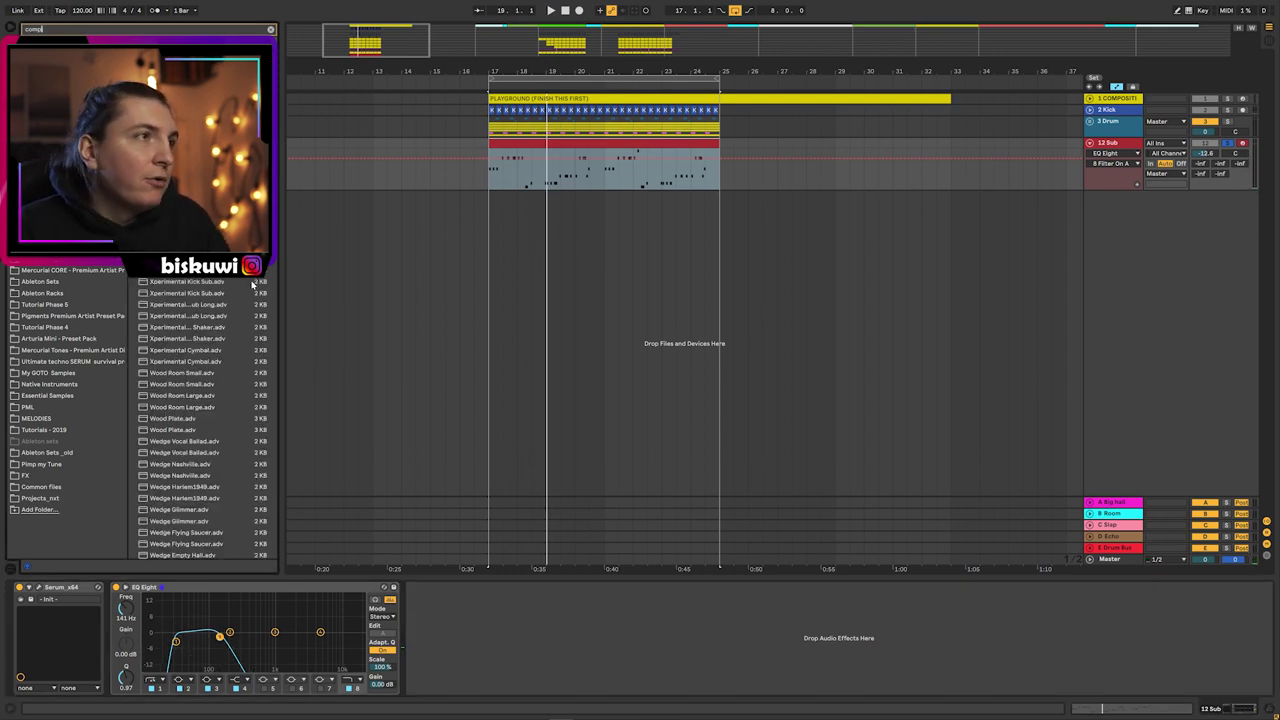
drag(190, 54, 421, 614)
click(421, 587)
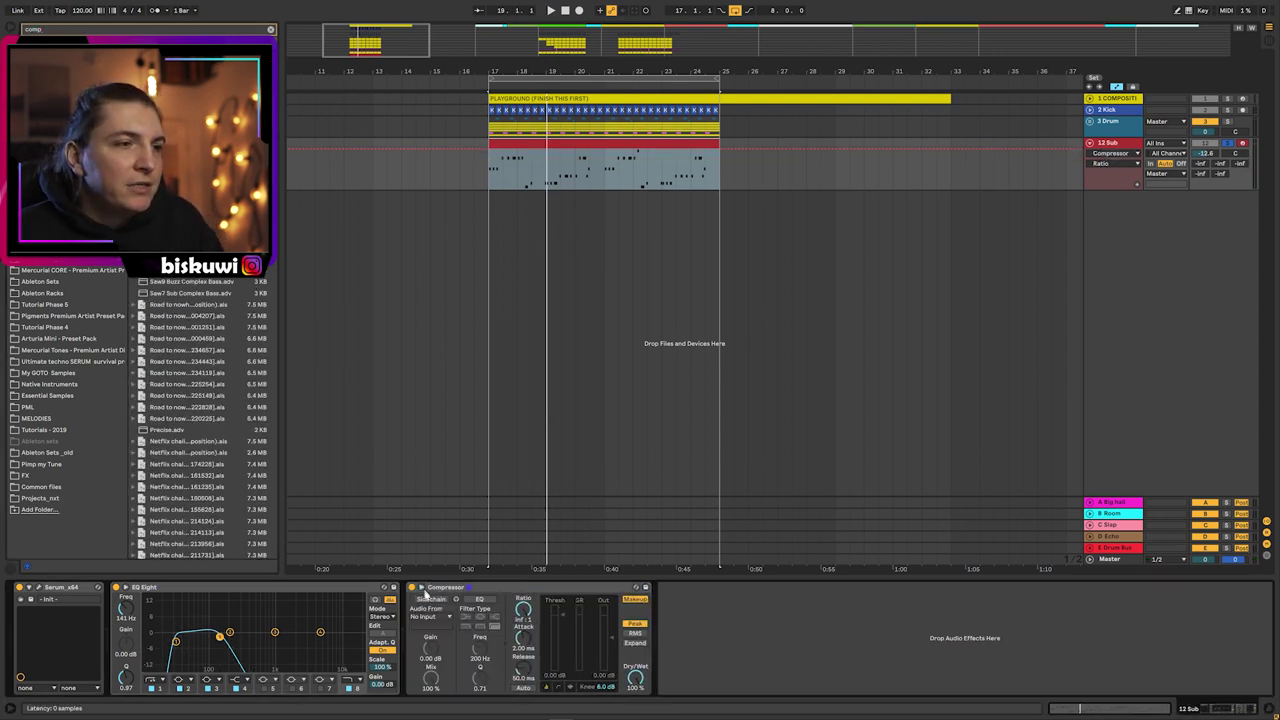
click(430, 616)
click(427, 453)
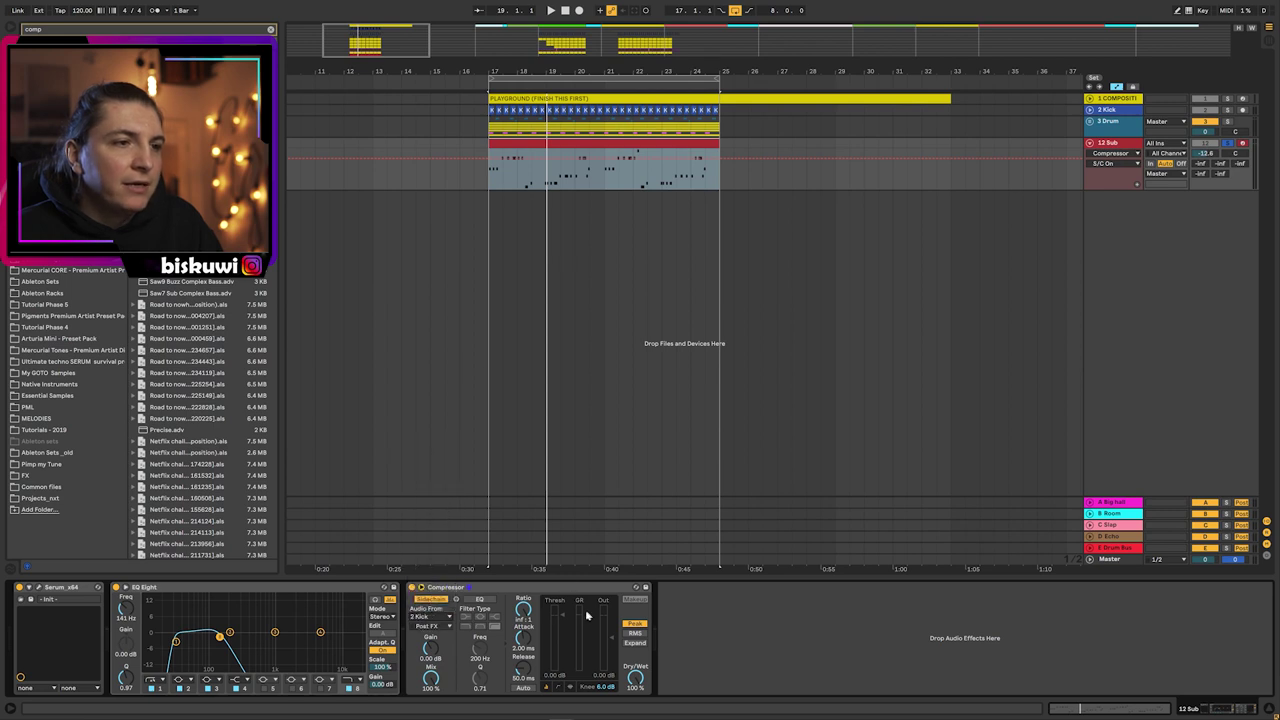
- Set the Sub compressor's threshold to -10.5 dB and its lookahead to 10 ms
key(space)
drag(561, 617, 563, 635)
click(570, 687)
click(643, 687)
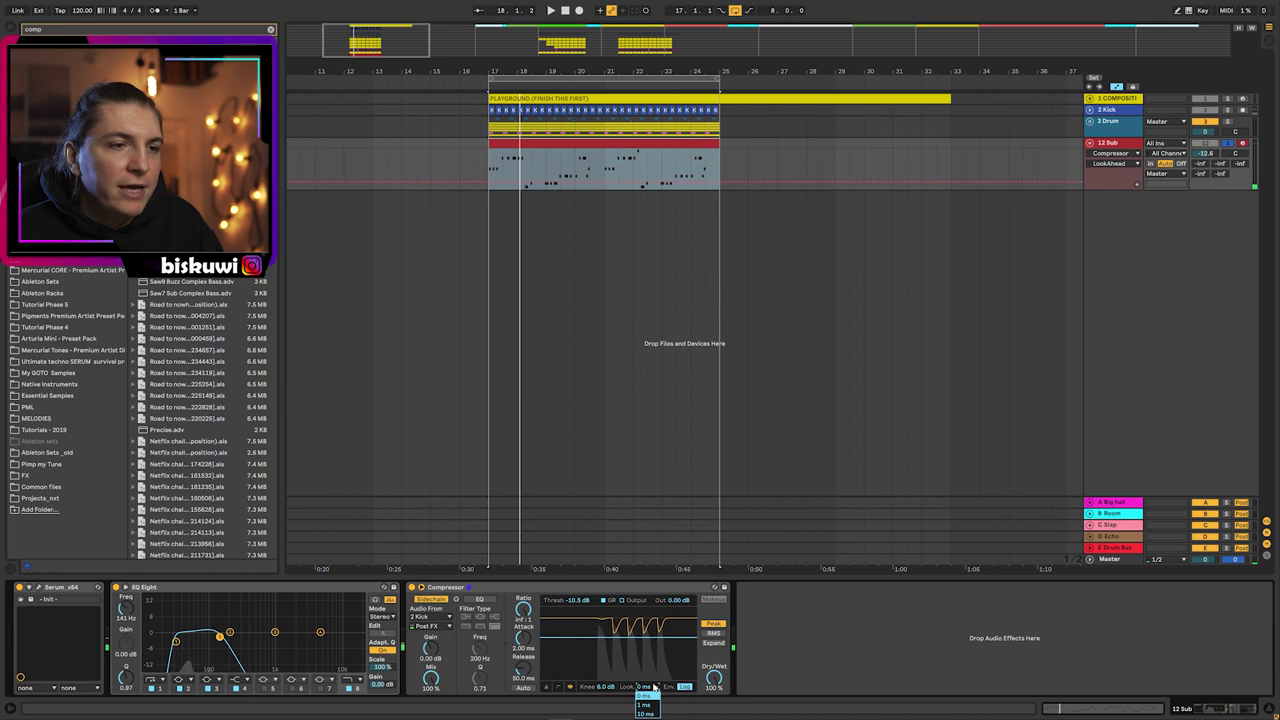
click(645, 713)
click(547, 687)
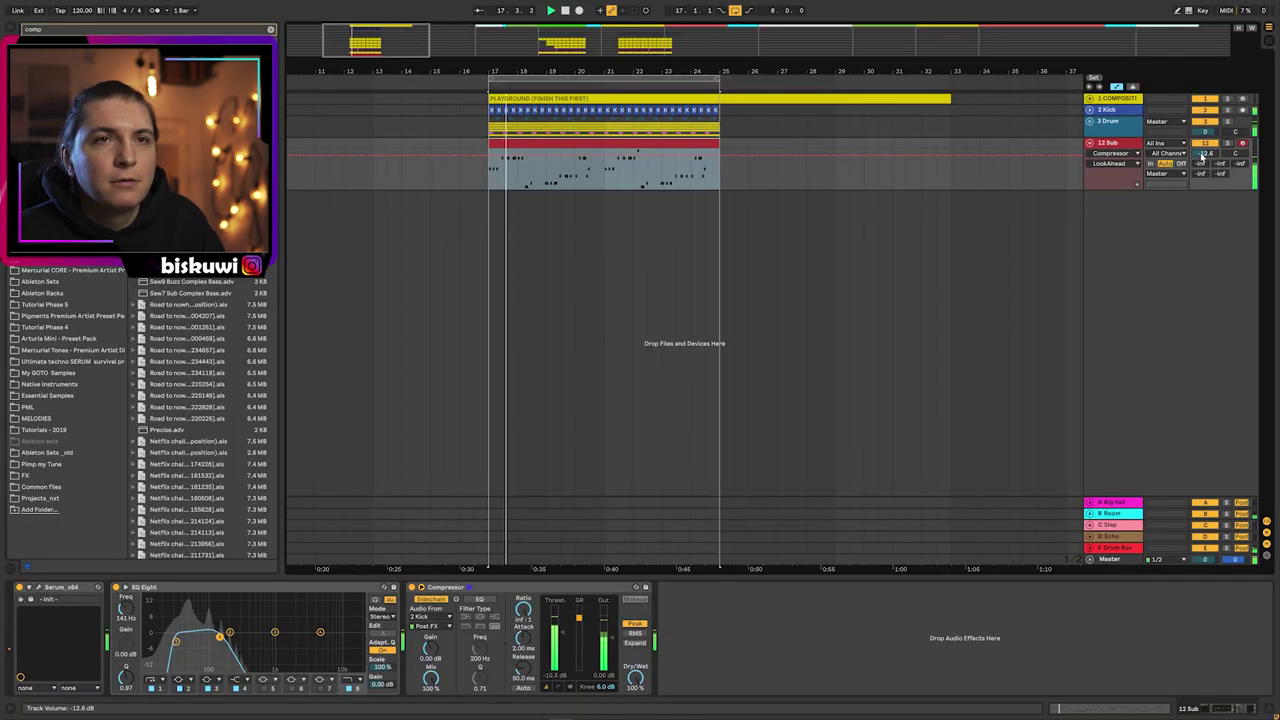
- Raise the Sub track's volume to -10.9 dB
drag(1204, 154, 1204, 138)
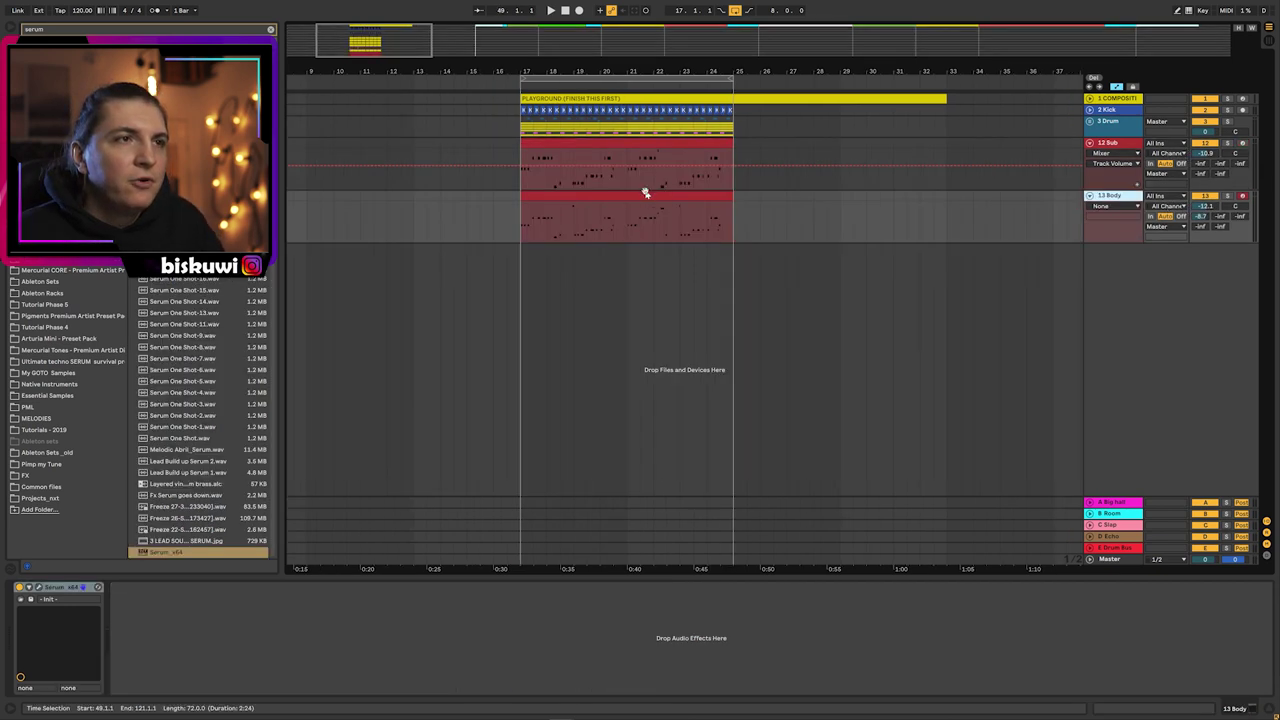
- Open the Body track's MIDI clip to examine its note pattern, and return to the device view
click(643, 190)
double_click(643, 192)
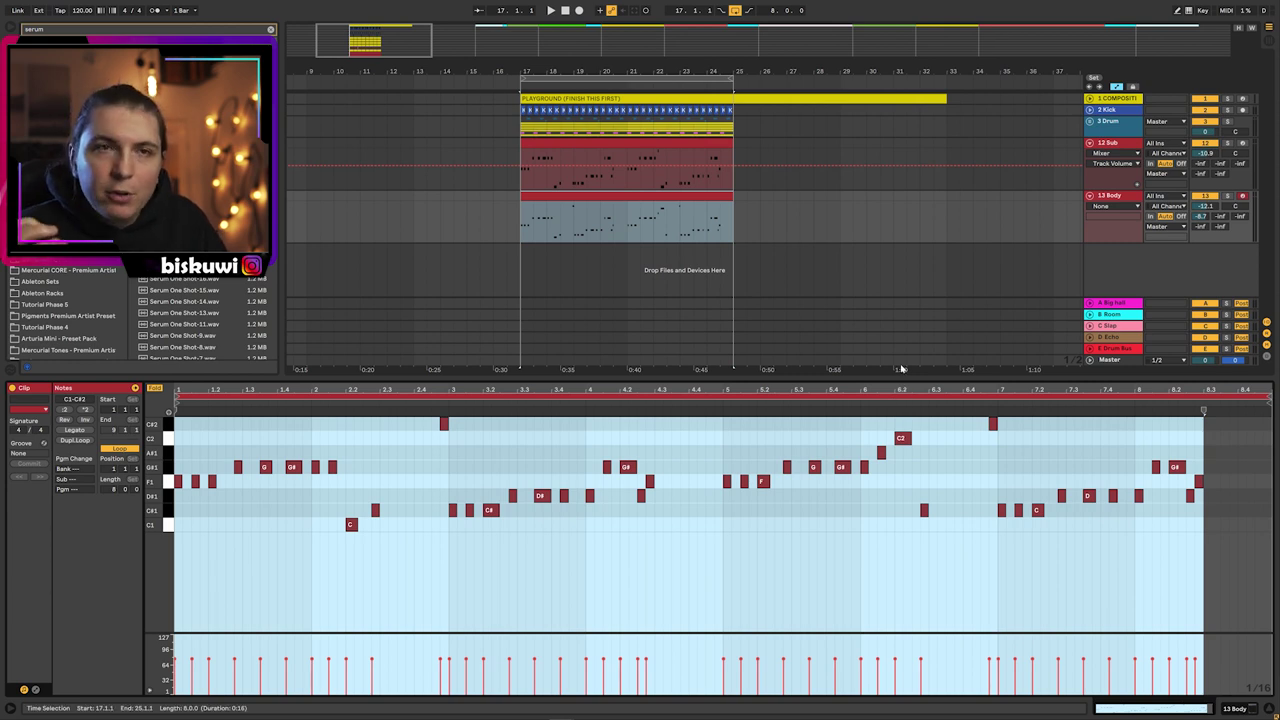
key(shift+Tab)
- Solo the Body track and open its Serum editor, moving the window clear of the screen's lower edge
click(1227, 196)
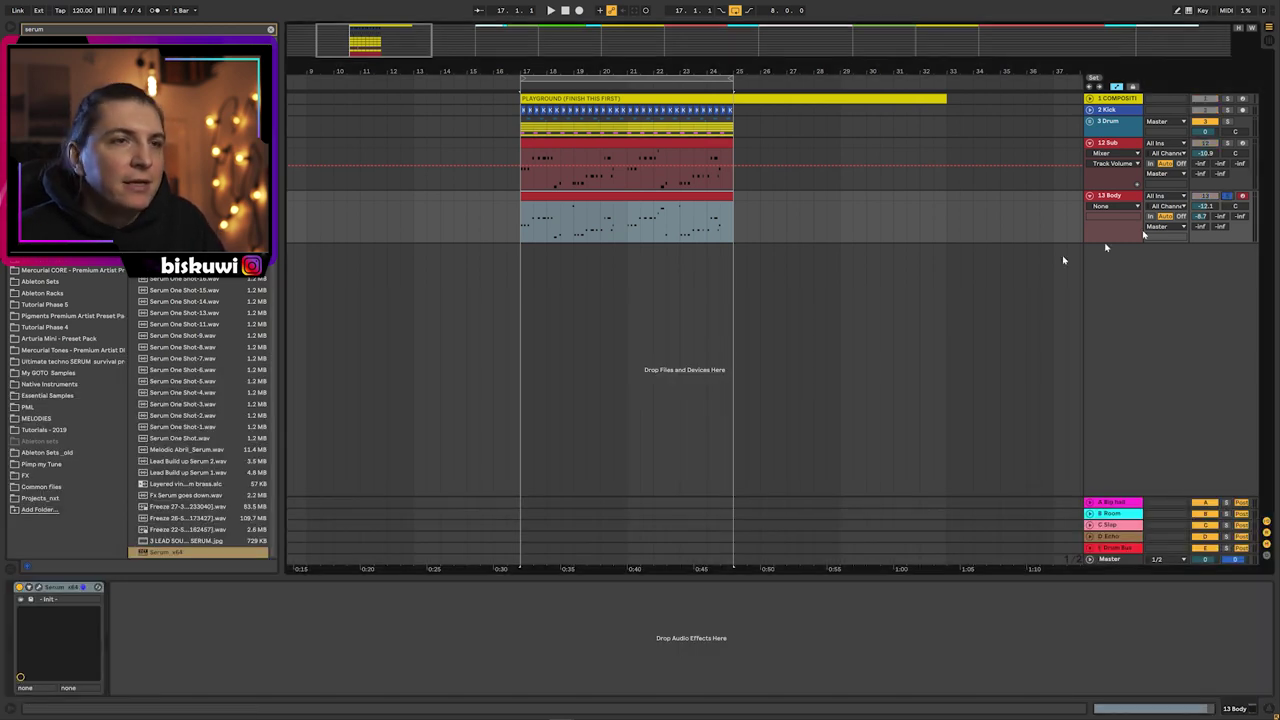
click(44, 587)
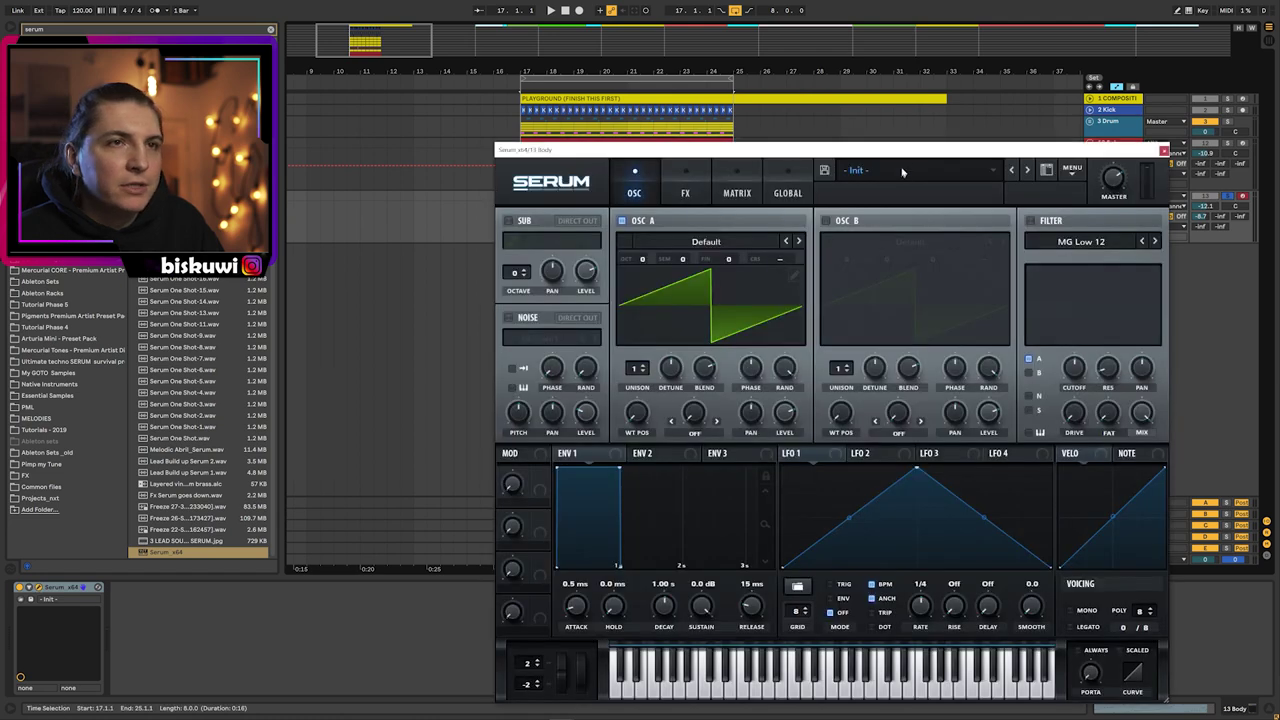
drag(909, 150, 913, 126)
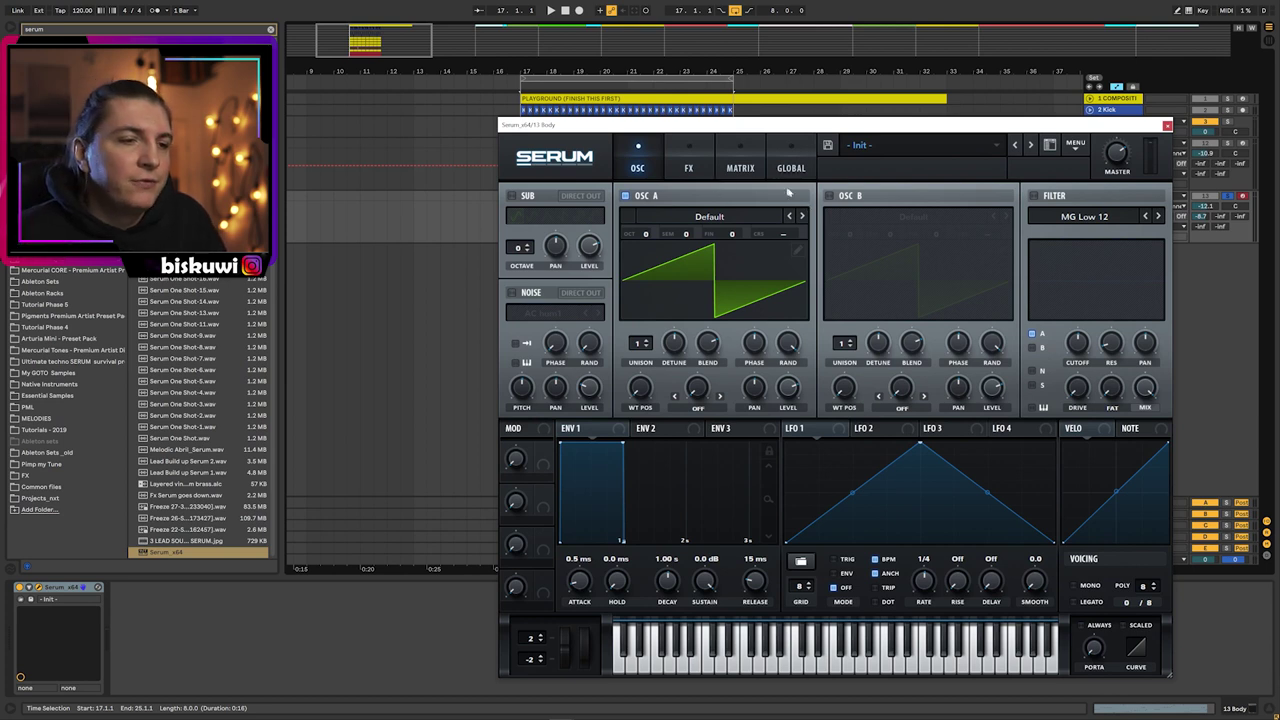
- Choose the Basic Mg wavetable for the Body's oscillator A and move its wavetable position to the square-like wave
click(802, 217)
click(802, 217)
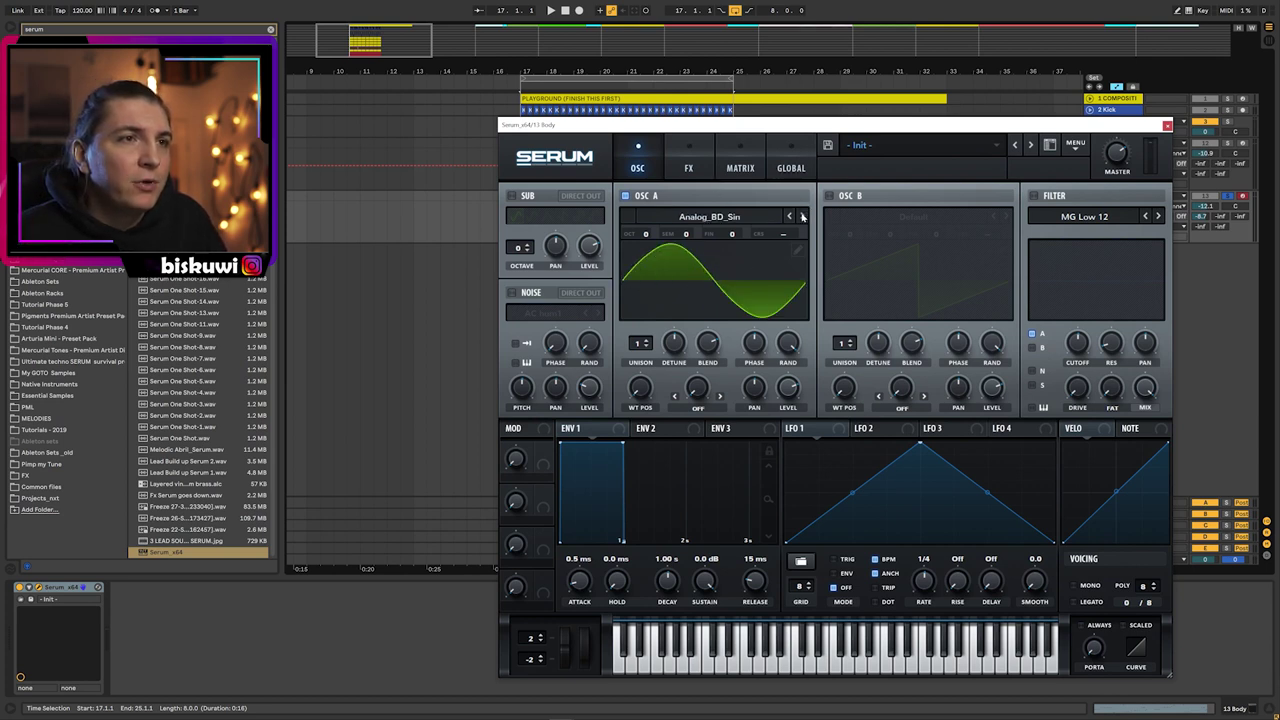
click(802, 217)
click(788, 217)
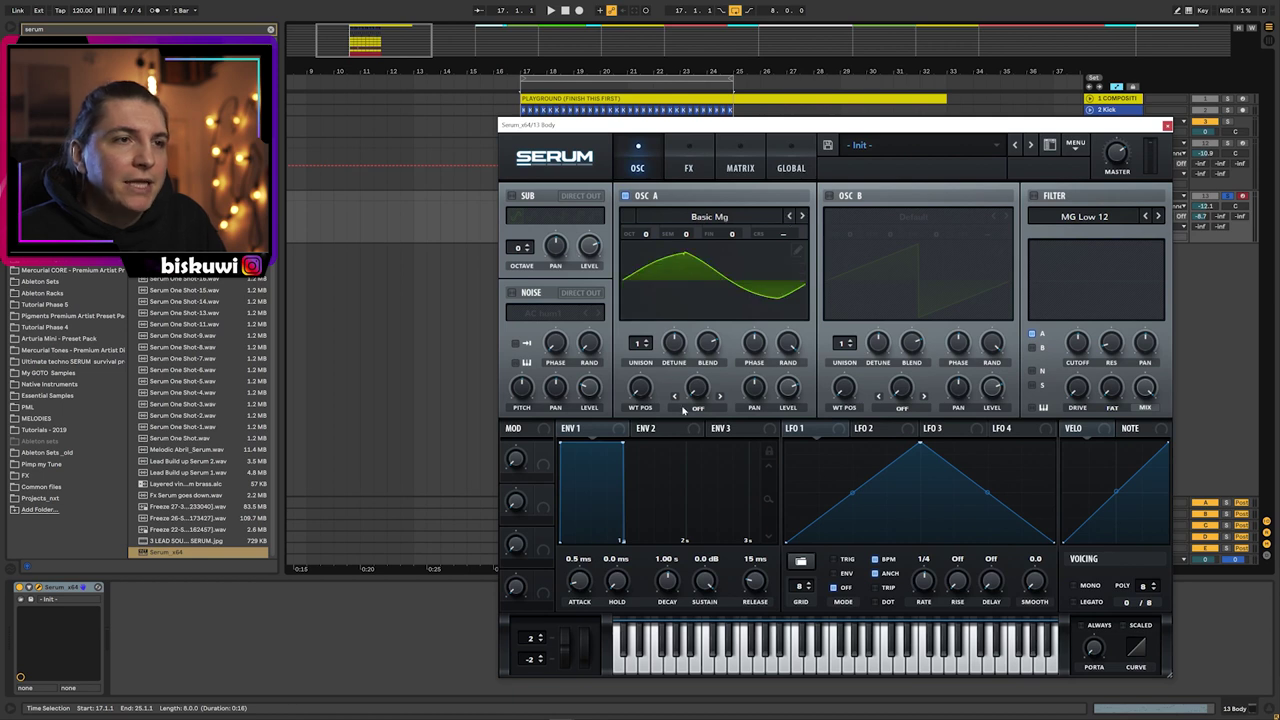
drag(643, 397, 678, 321)
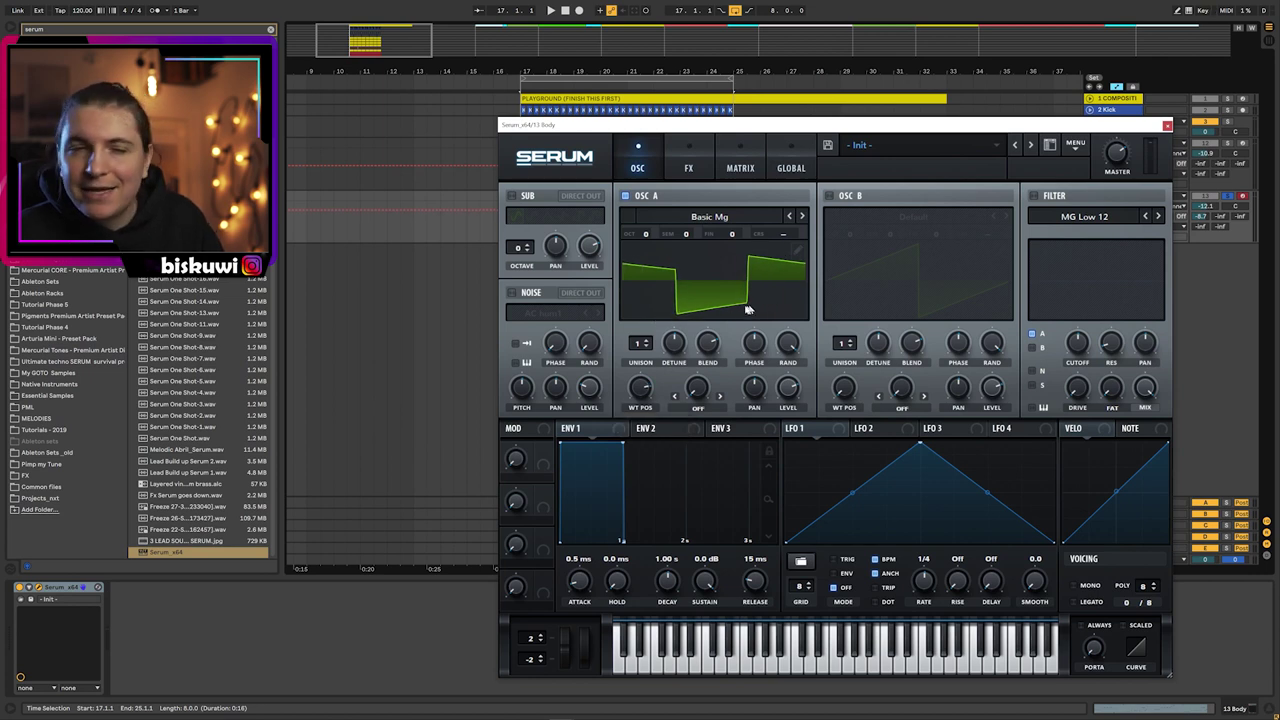
drag(645, 390, 645, 390)
- Enable the Body's Serum filter with the MG Low 24 type and set oscillator A's octave to -1
click(1034, 196)
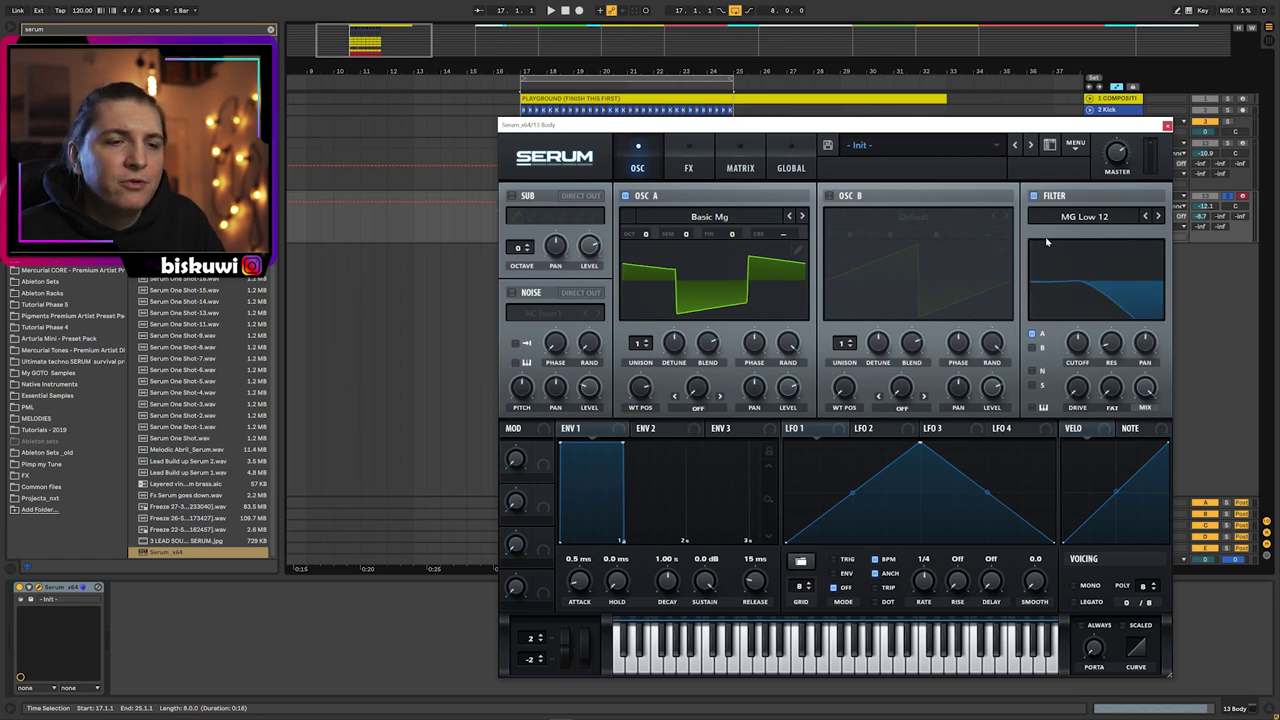
click(1158, 216)
click(1158, 216)
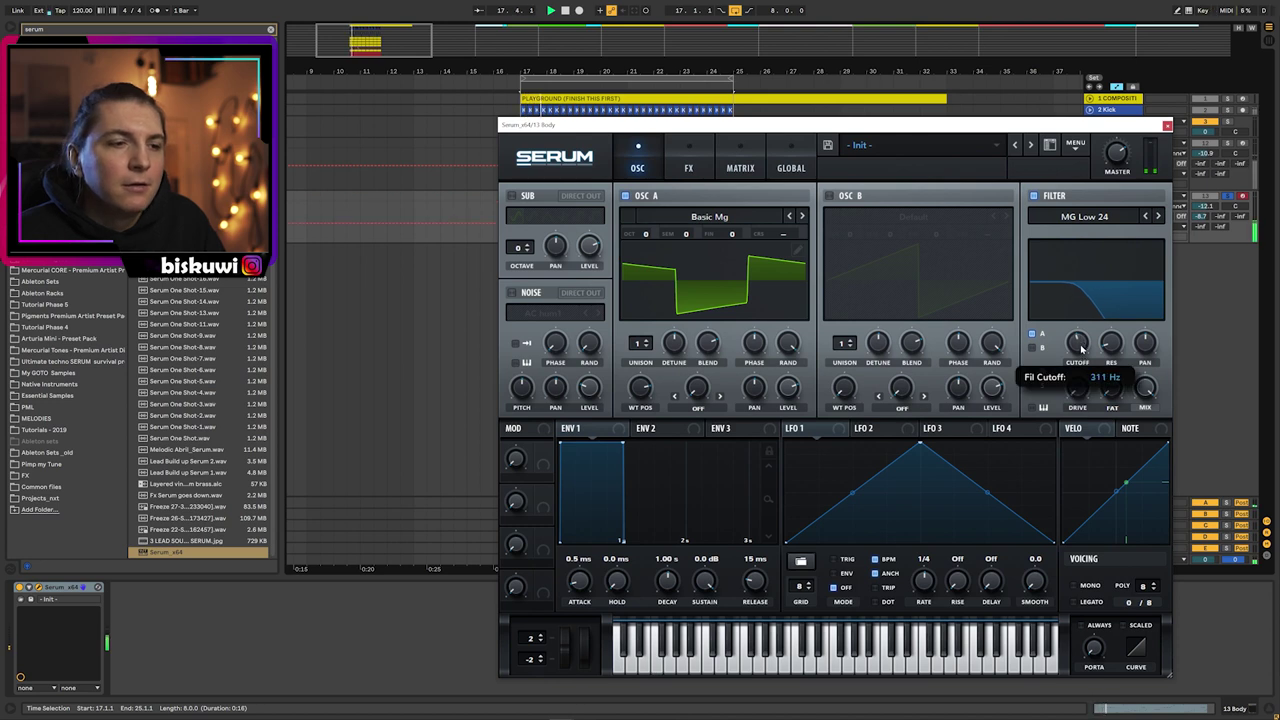
drag(646, 233, 648, 251)
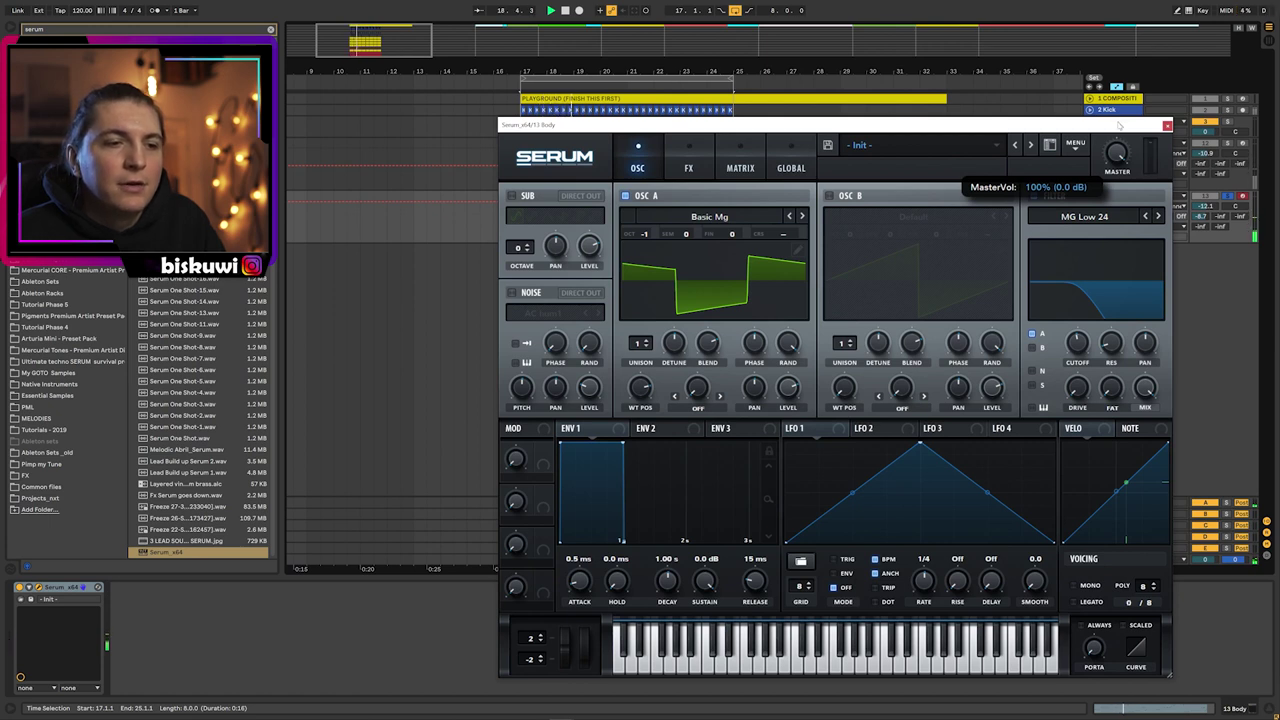
- Enable Serum's sub oscillator with the square shape, plus oscillator B and the noise oscillator, for the Body sound
click(511, 196)
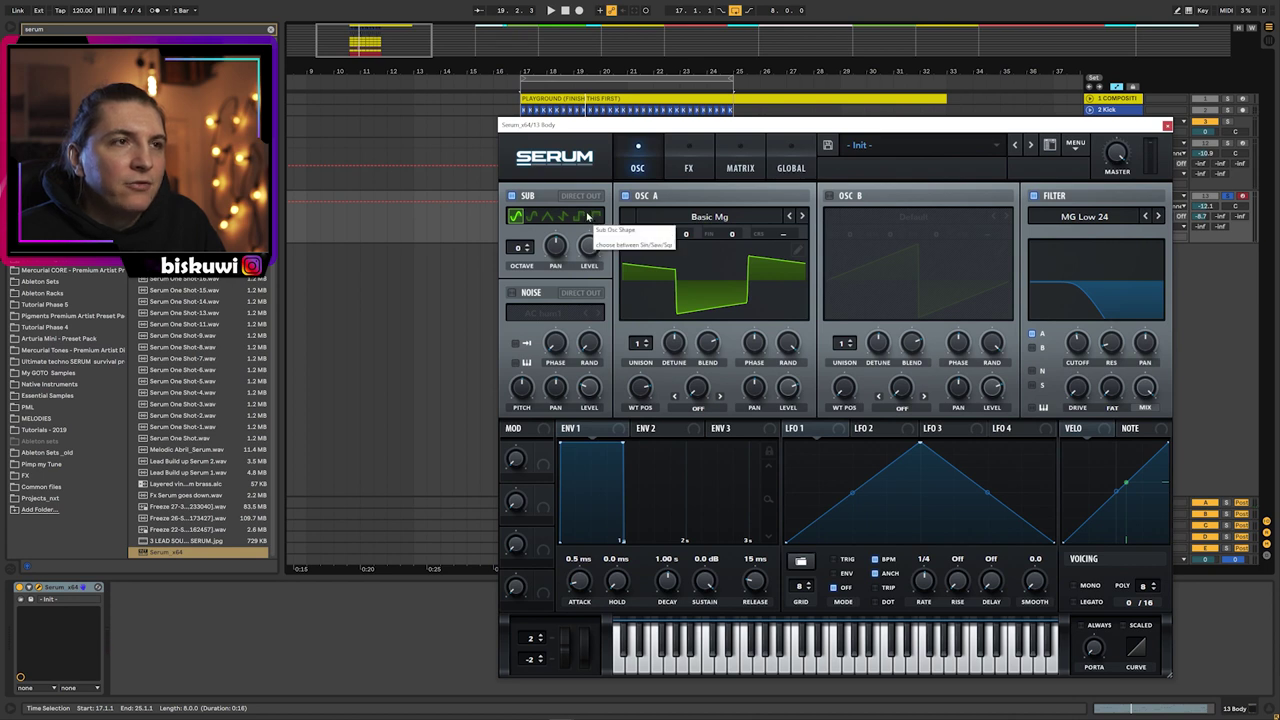
click(580, 216)
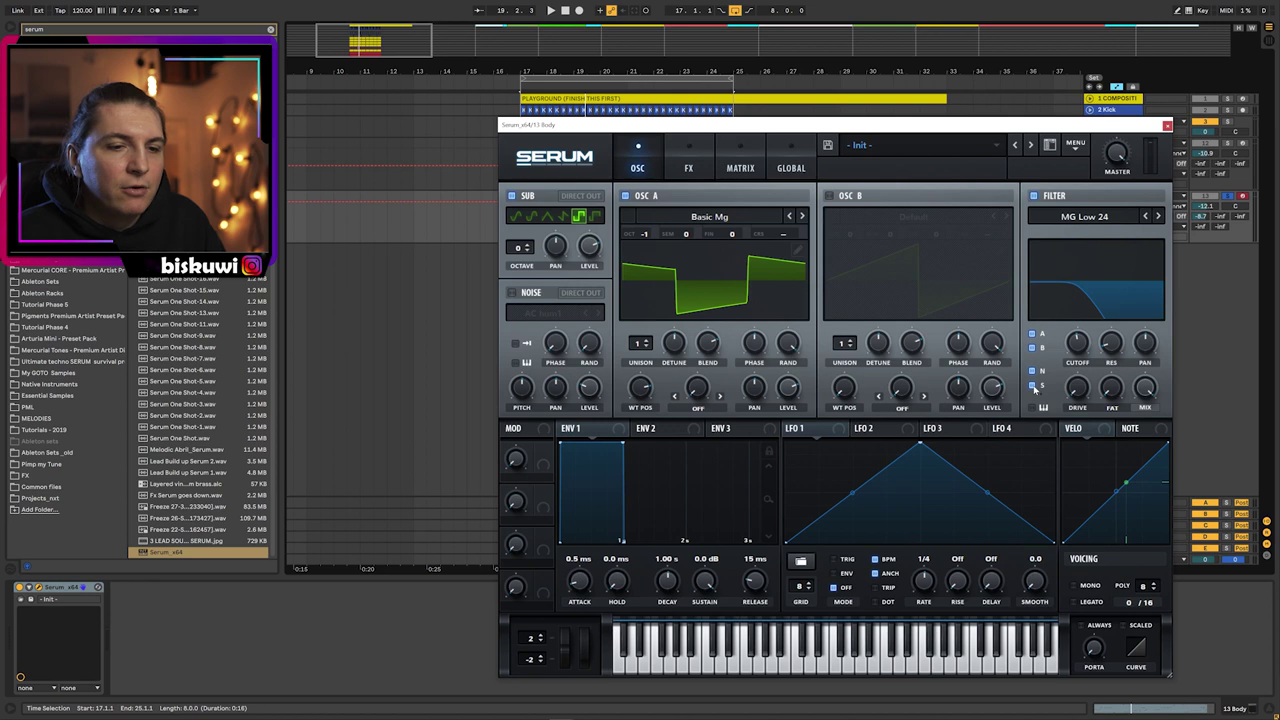
click(829, 196)
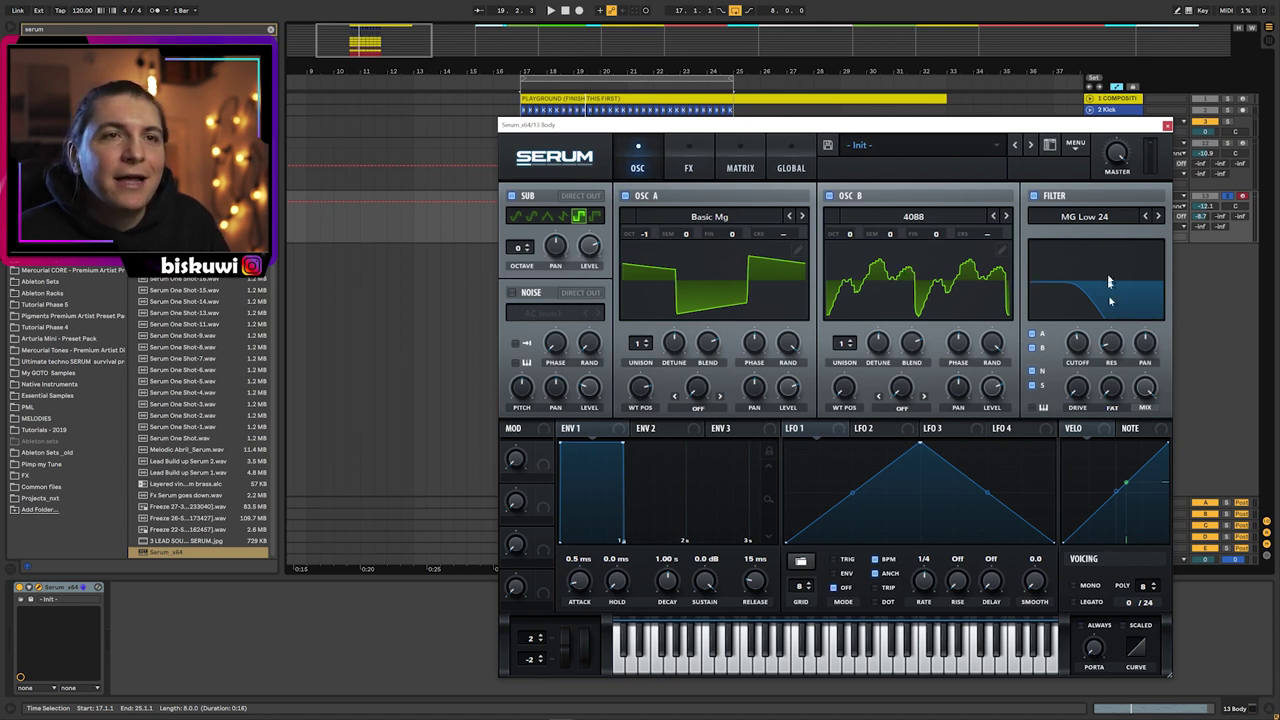
key(space)
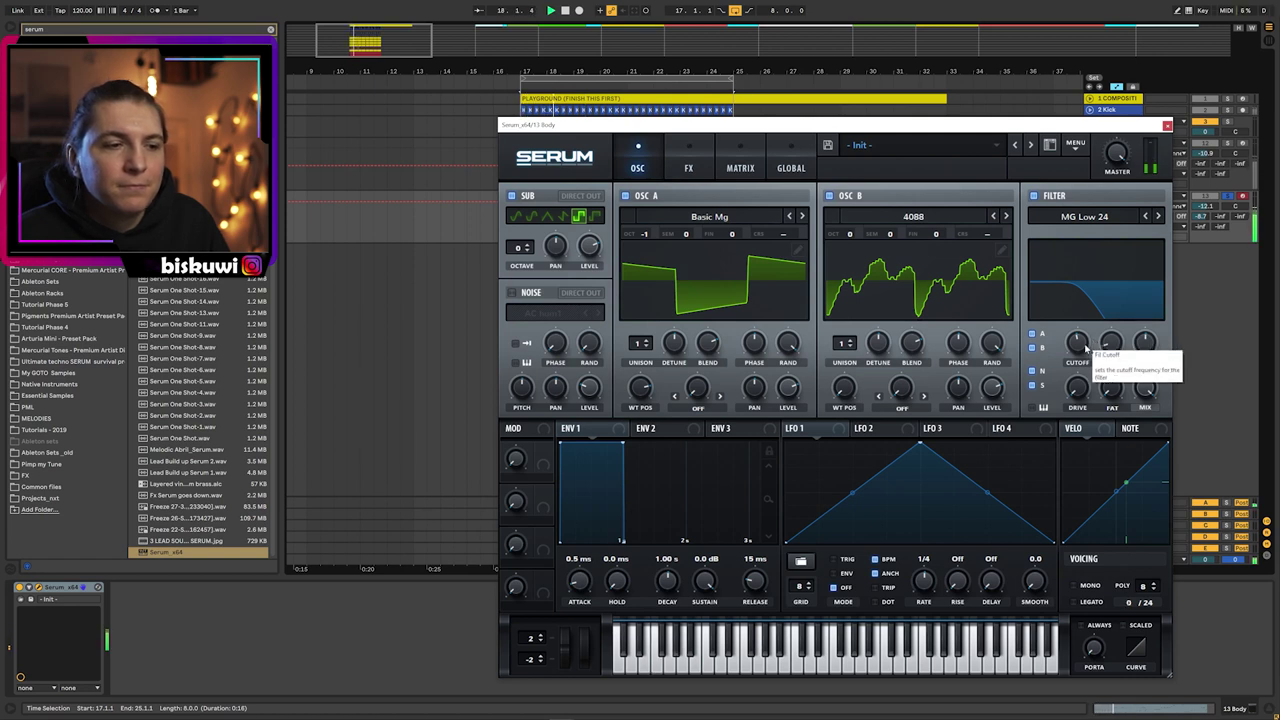
click(519, 292)
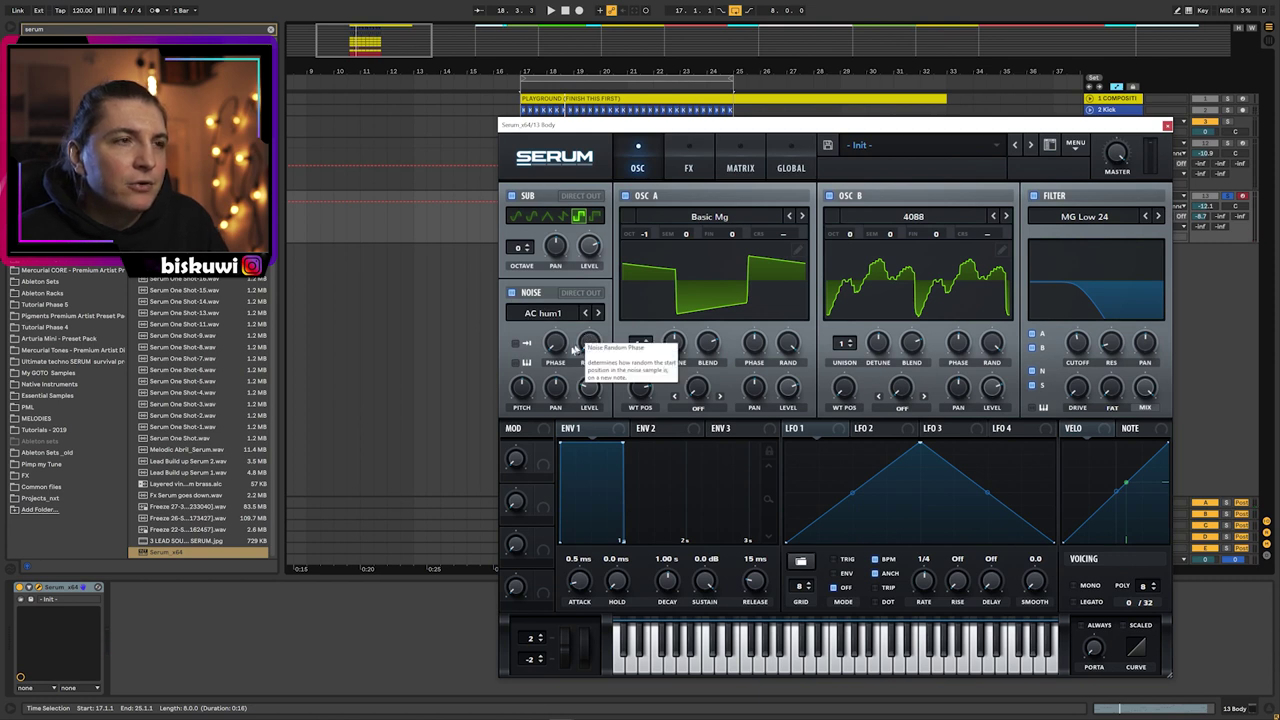
- Load the BrightWhite sample from the Analog category into the Body's noise oscillator
click(543, 313)
mouse_move(572, 331)
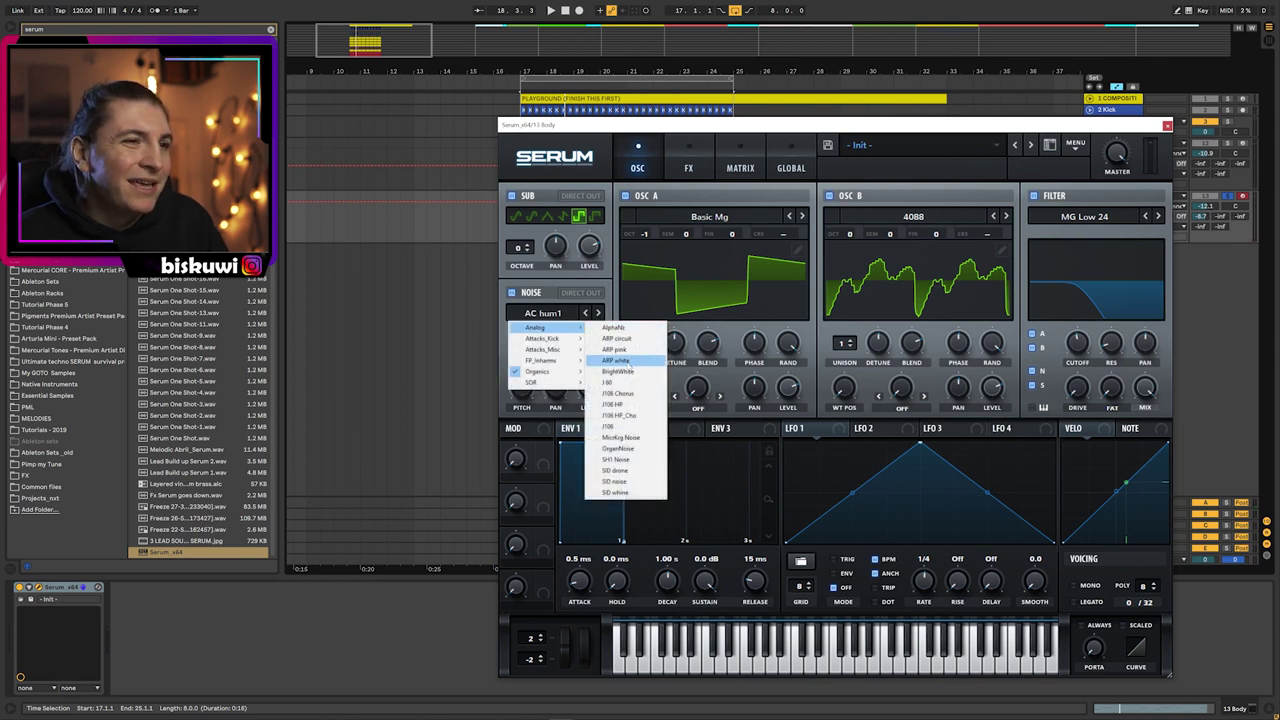
click(618, 371)
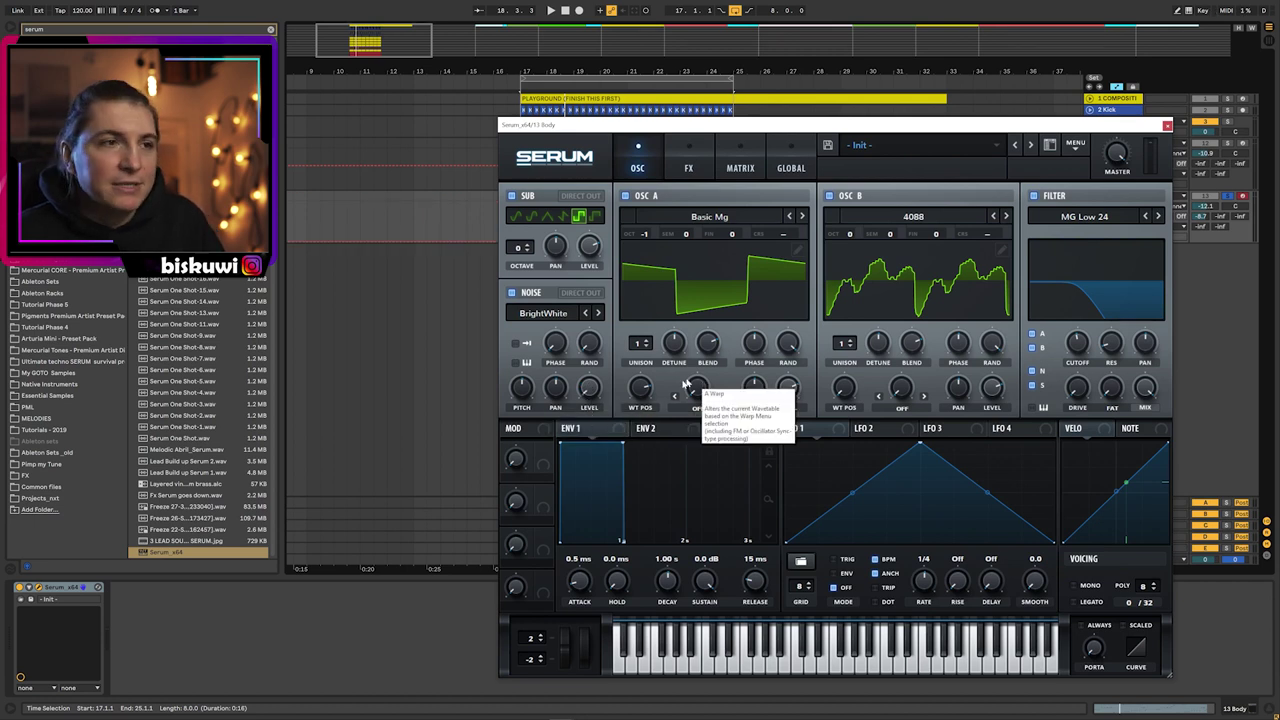
- Shape envelope 1 with about 442 ms decay, -2.7 dB sustain and 193 ms release, and audition the loop
drag(622, 440, 586, 455)
drag(757, 588, 755, 577)
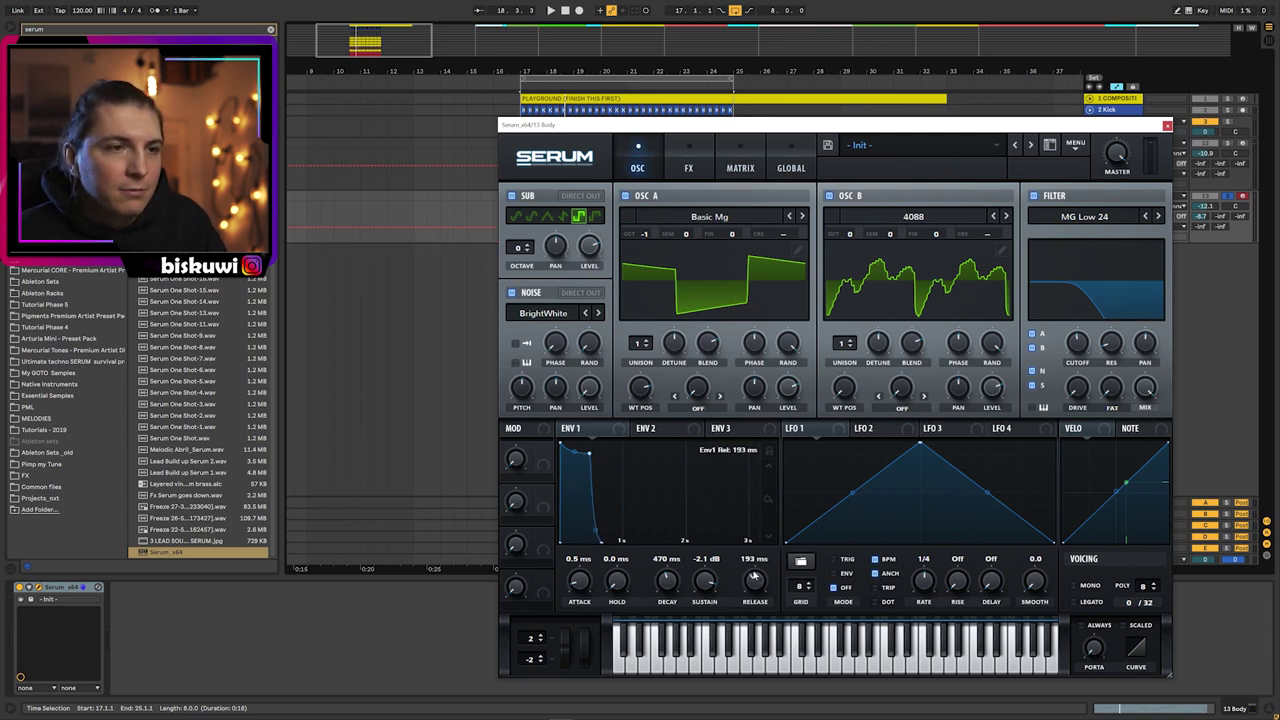
drag(589, 453, 587, 456)
key(space)
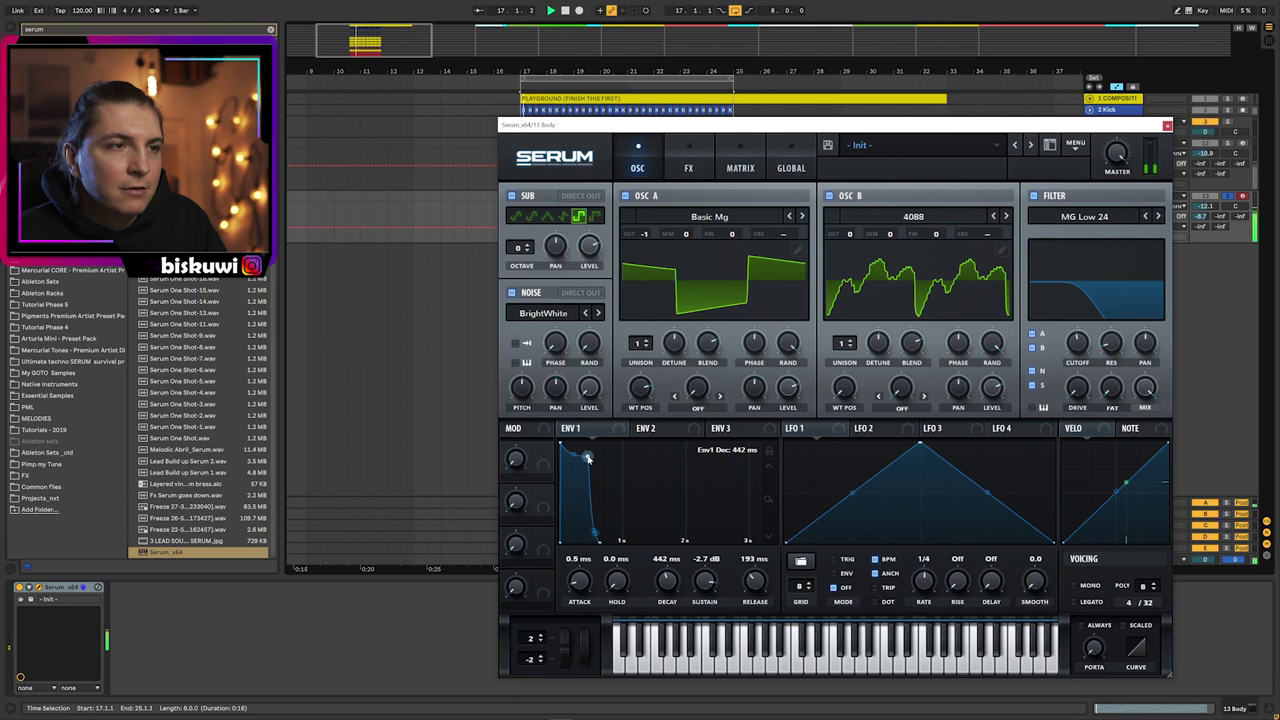
- Give envelope 2 a 533 ms decay and zero sustain, and assign it to modulate the filter cutoff
click(645, 428)
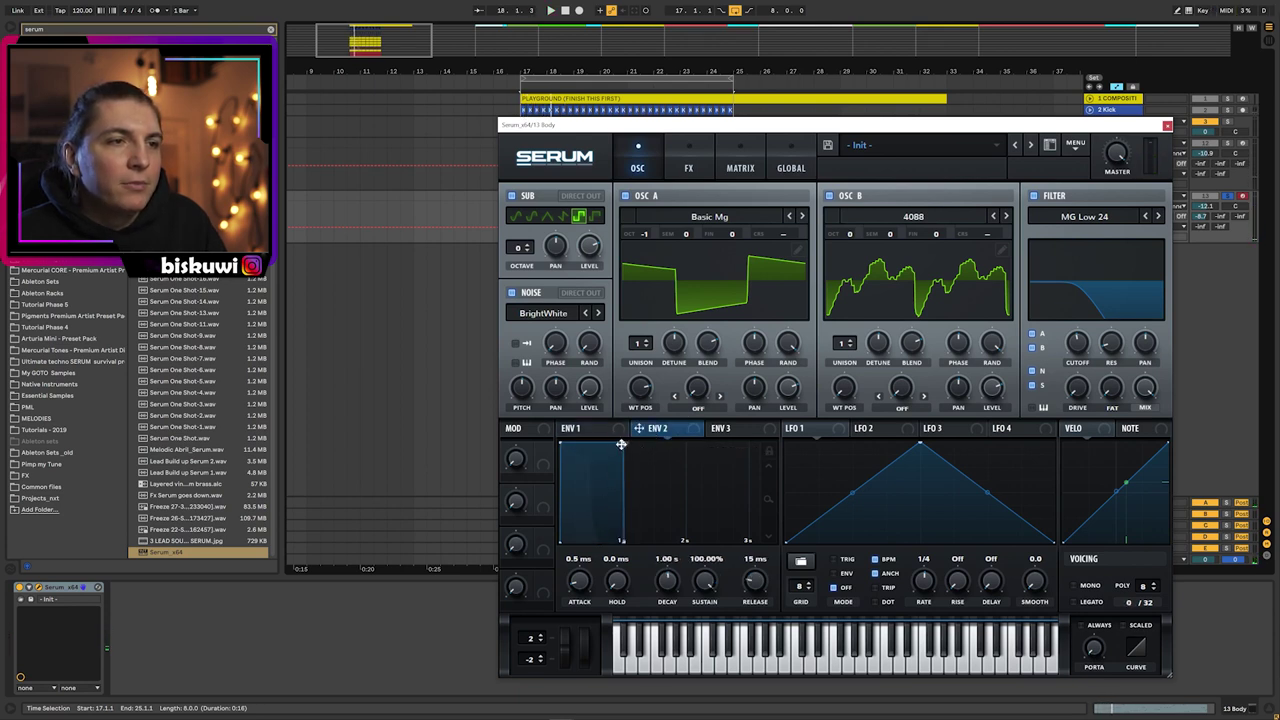
drag(621, 444, 589, 636)
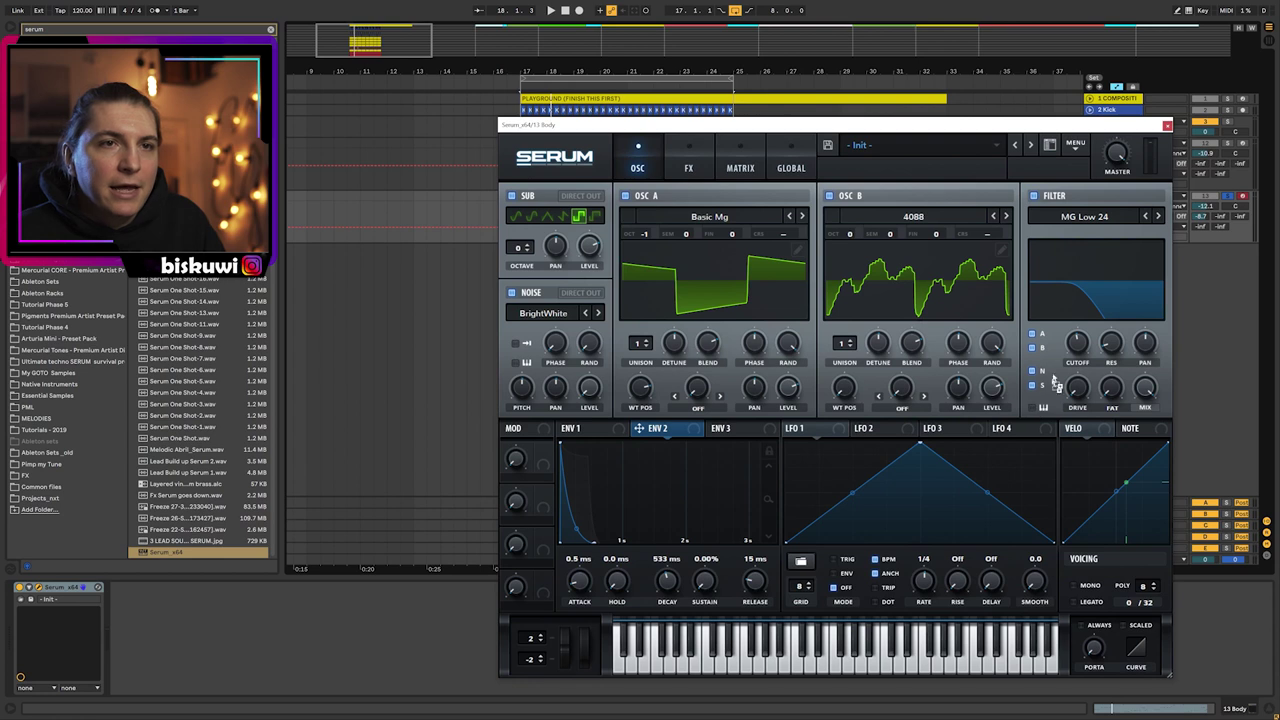
mouse_move(1078, 340)
mouse_down()
mouse_move(1084, 376)
mouse_move(1067, 323)
mouse_up()
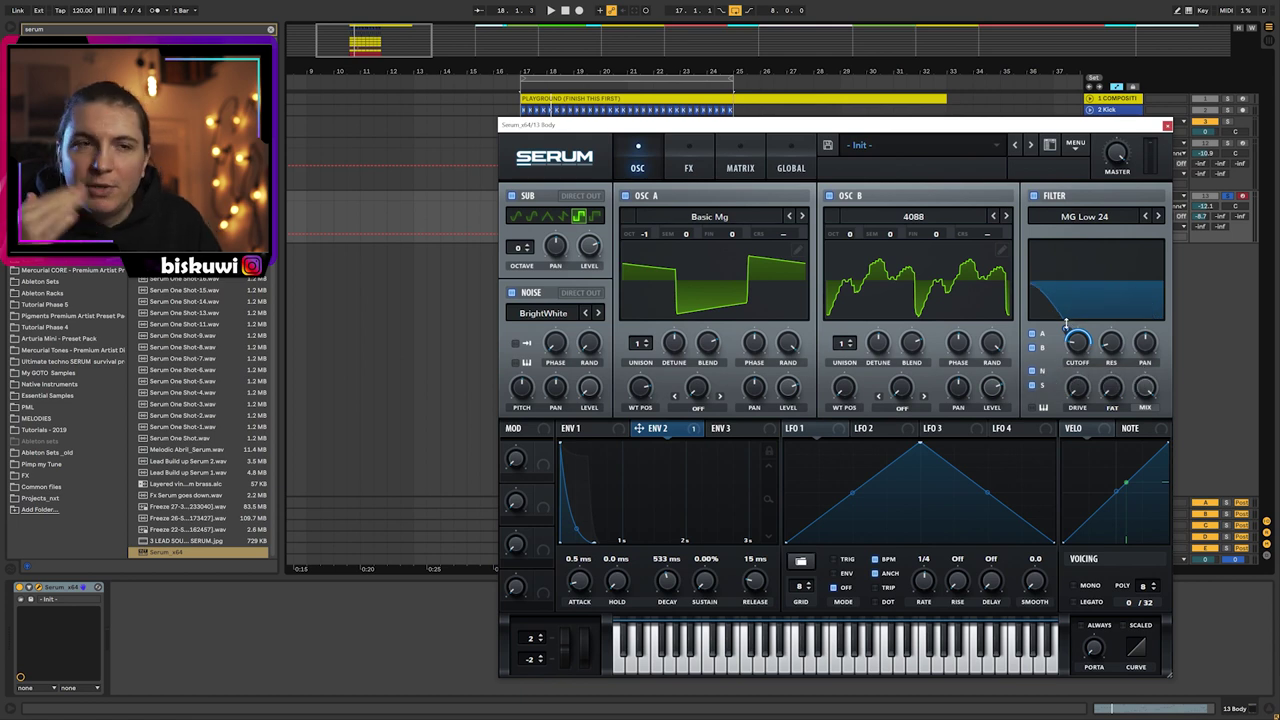
right_click(1066, 325)
- Audition the loop while setting the filter drive to about 20%, and switch the voicing to mono
key(space)
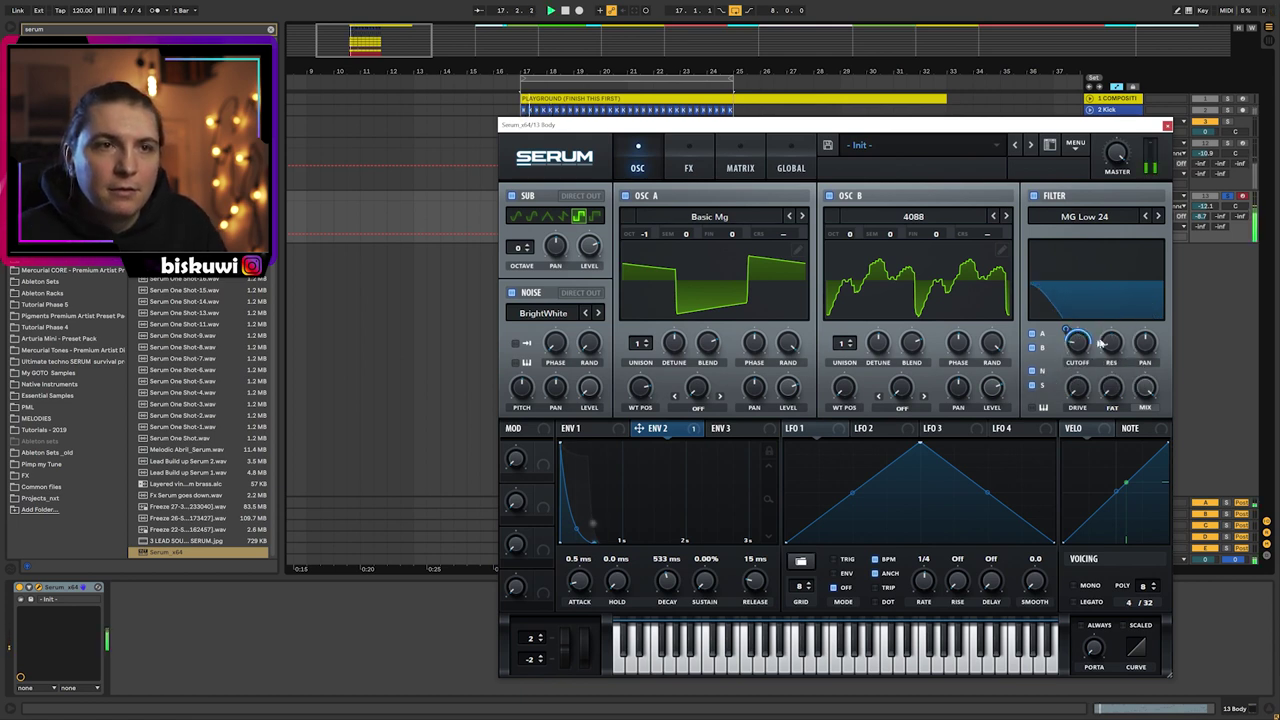
key(space)
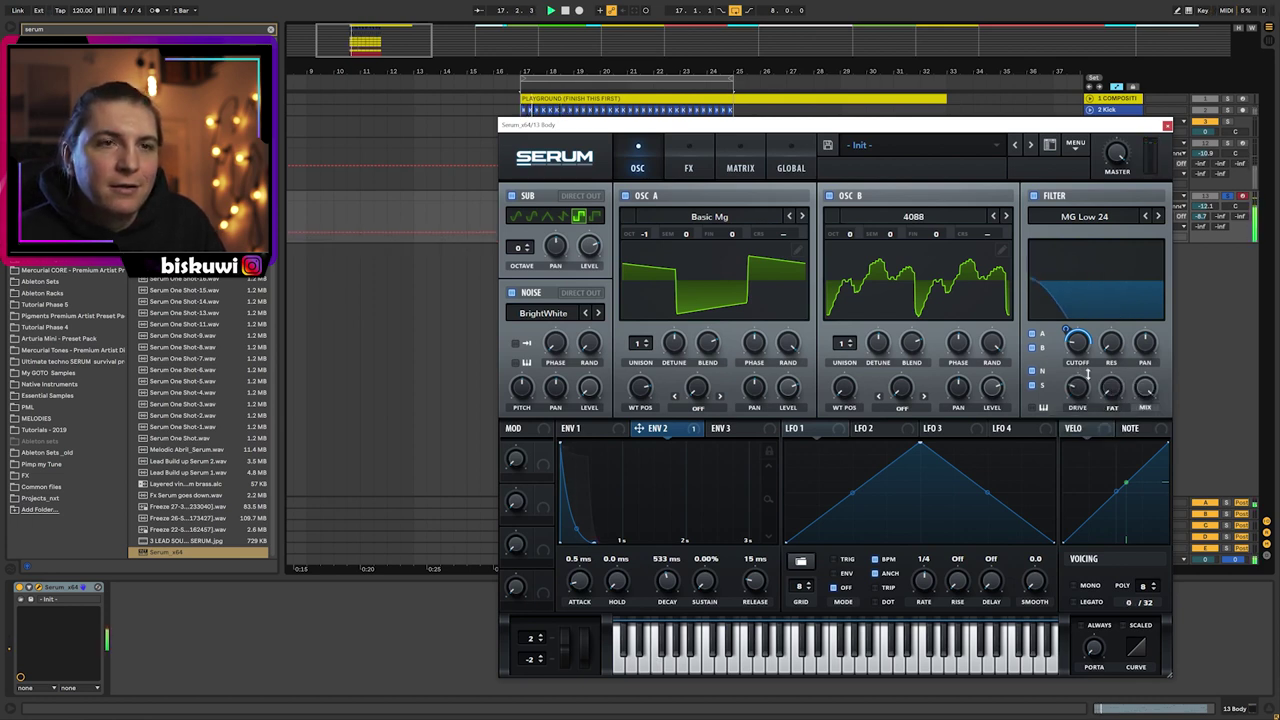
key(space)
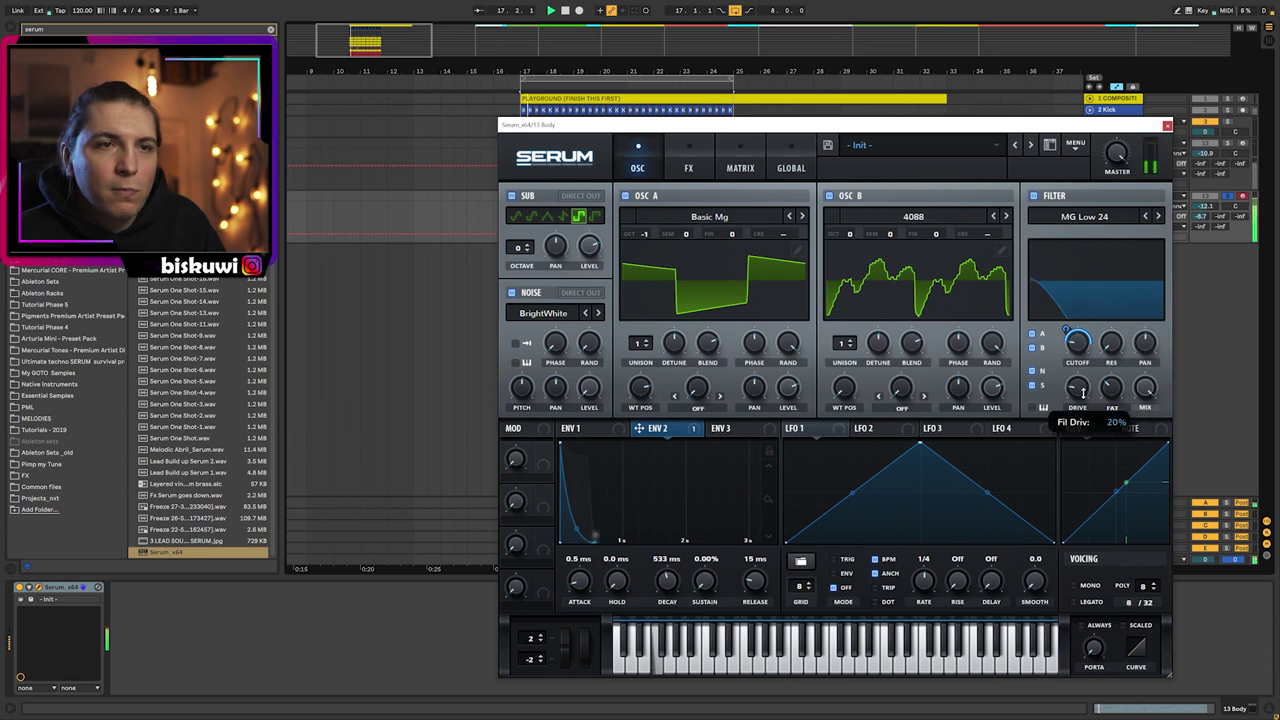
click(1073, 585)
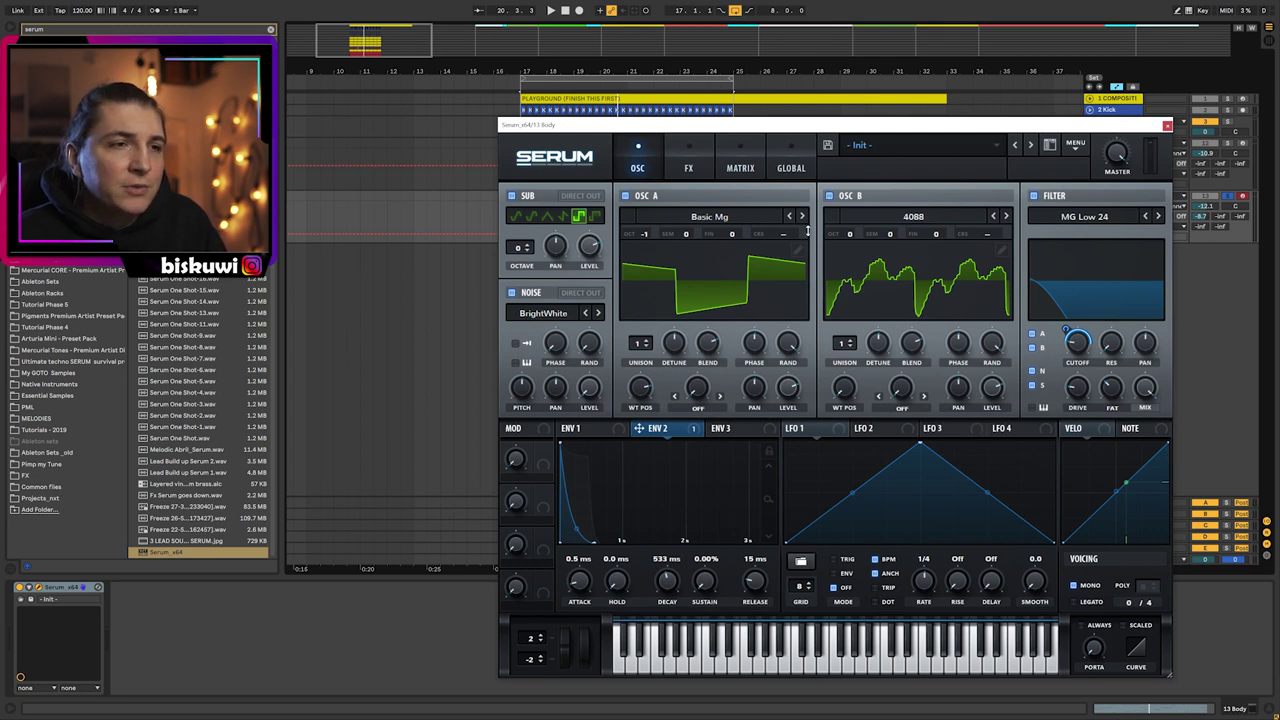
- Move Distortion to the start of the Body's effects chain and enable it
click(699, 168)
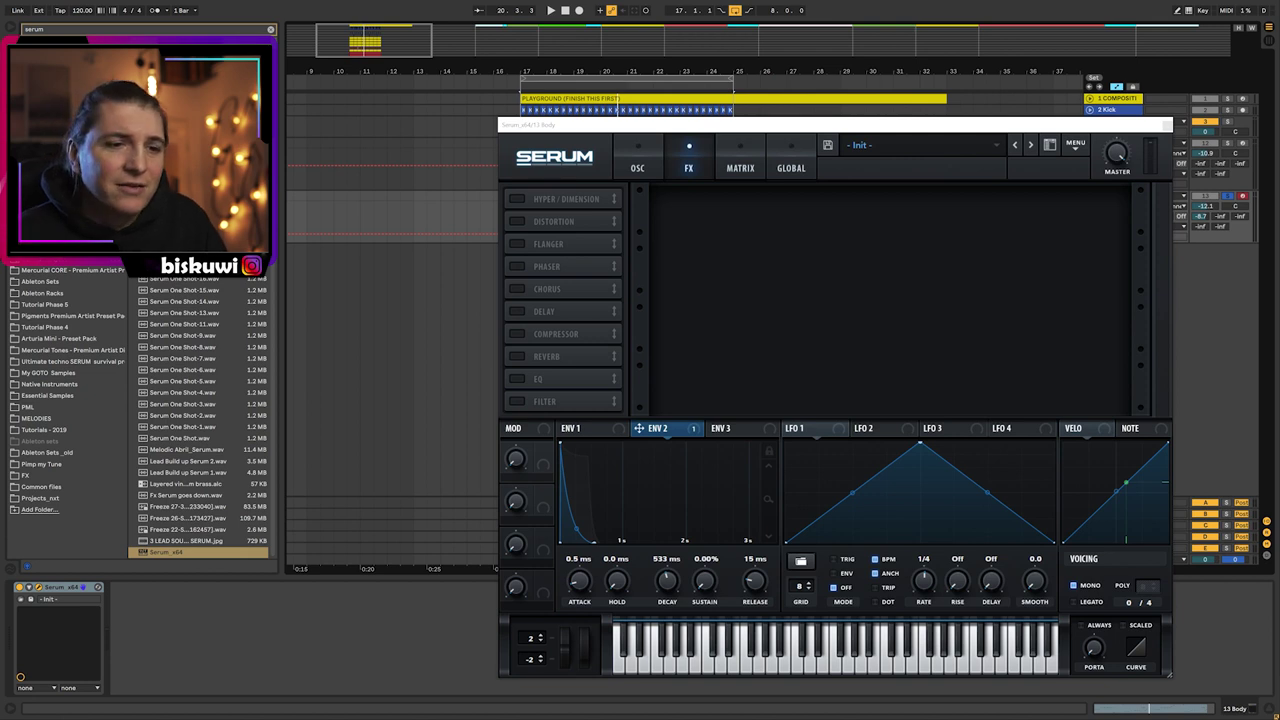
drag(557, 225, 563, 198)
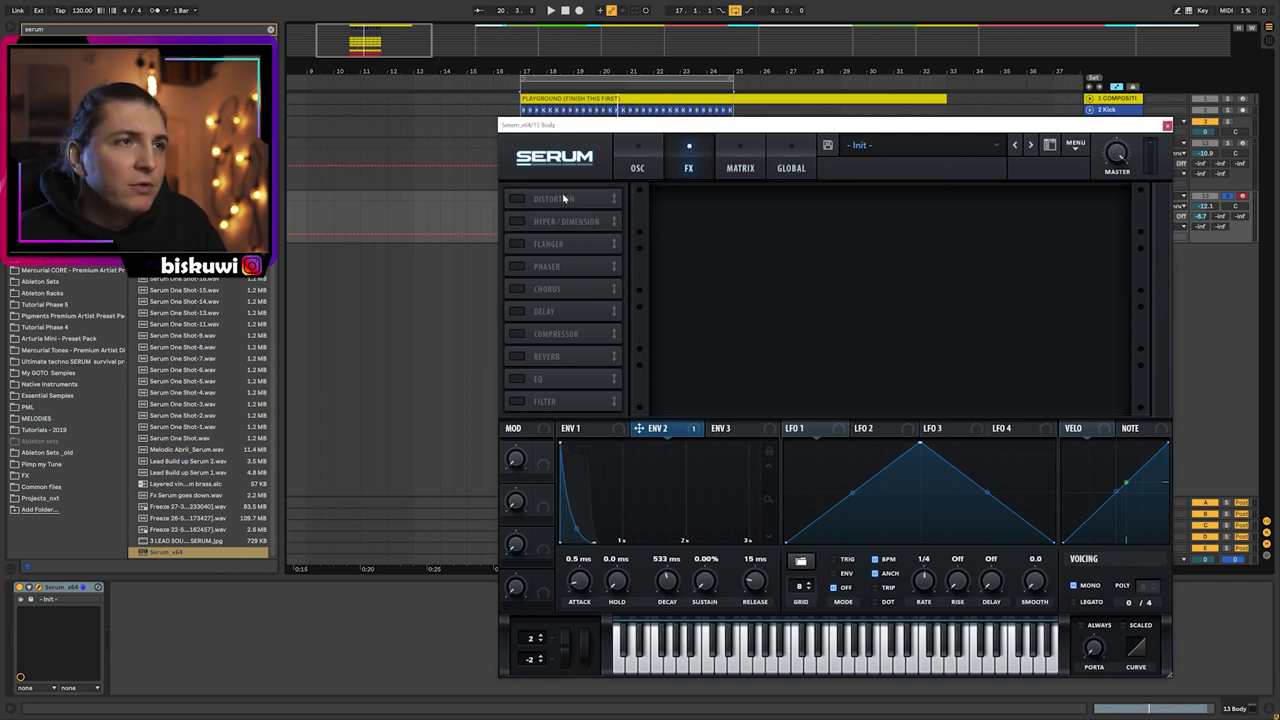
click(517, 199)
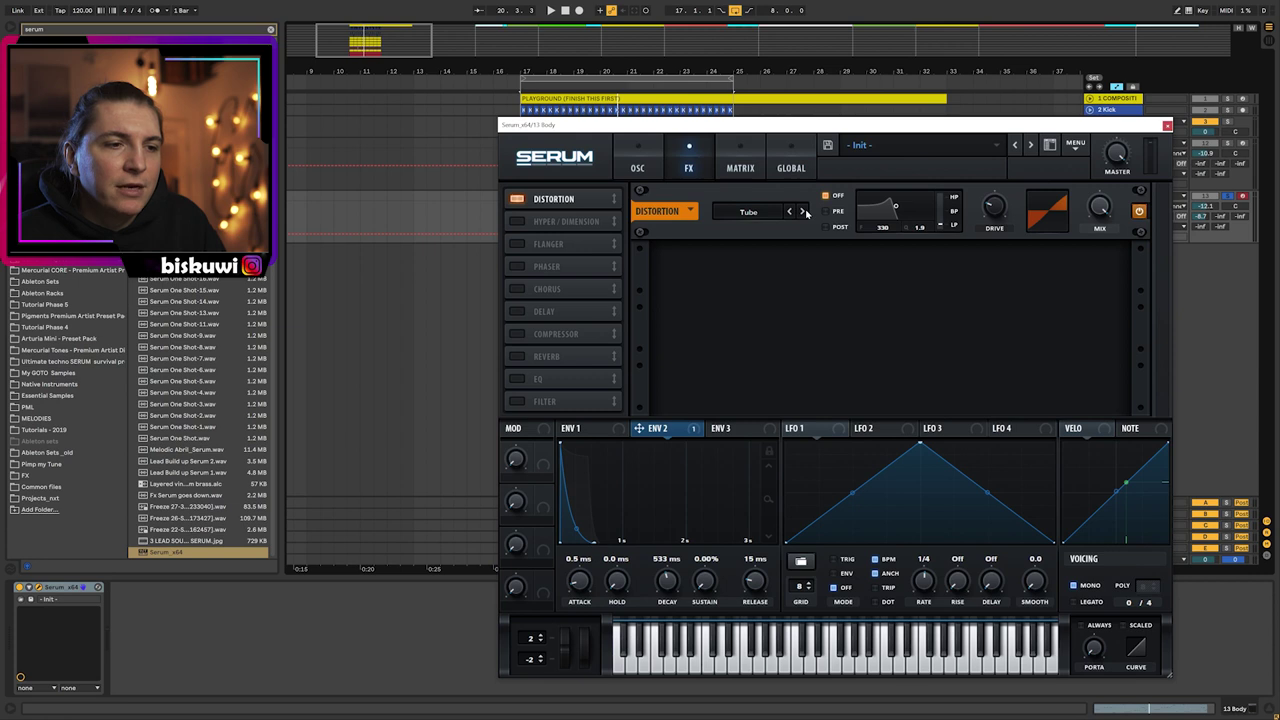
- Set the distortion mode to X-Shaper with about 36% drive, and adjust its mix during playback
click(802, 212)
click(802, 212)
click(802, 212)
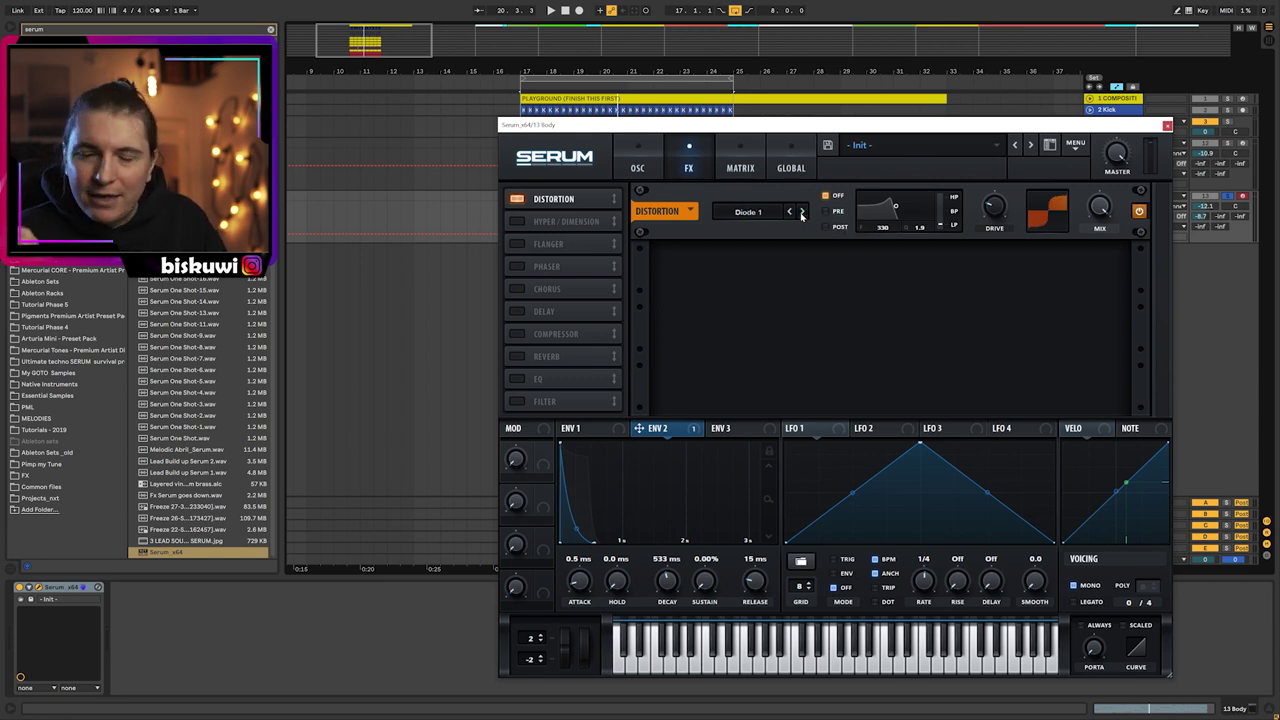
click(802, 212)
click(802, 212)
click(802, 212)
click(802, 212)
click(802, 212)
click(802, 212)
click(802, 212)
click(802, 213)
click(802, 213)
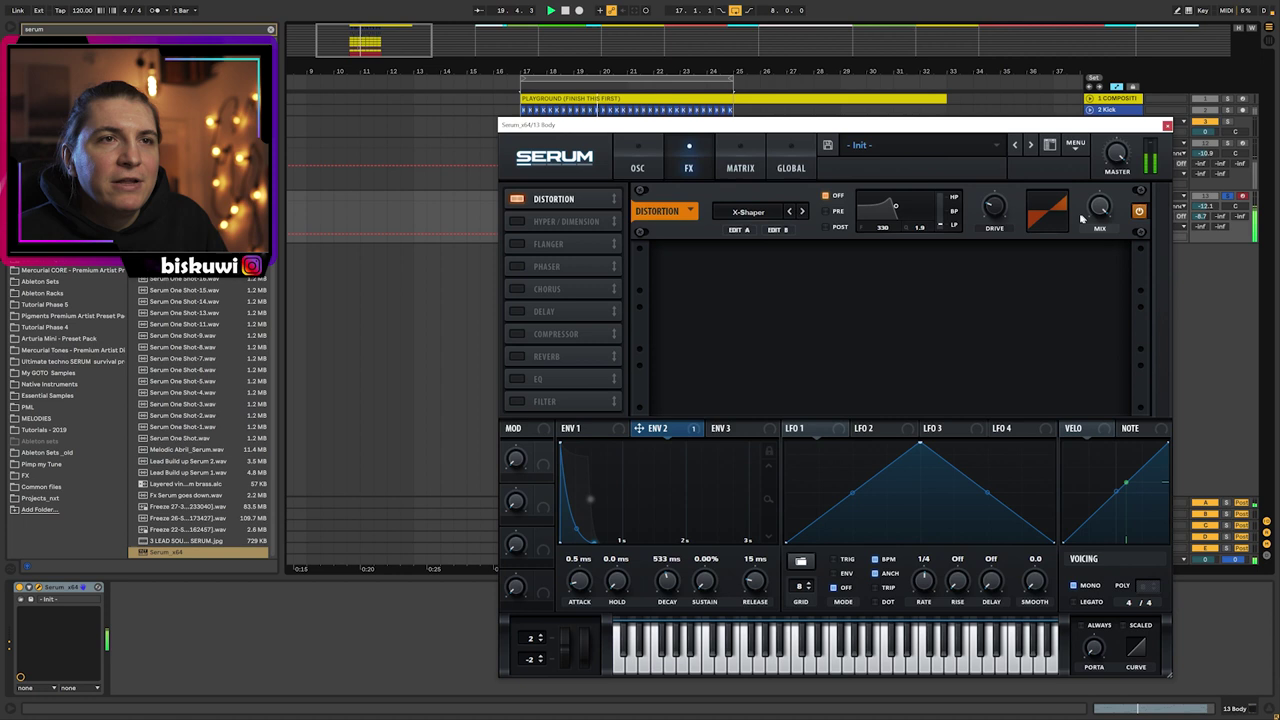
drag(995, 218, 995, 200)
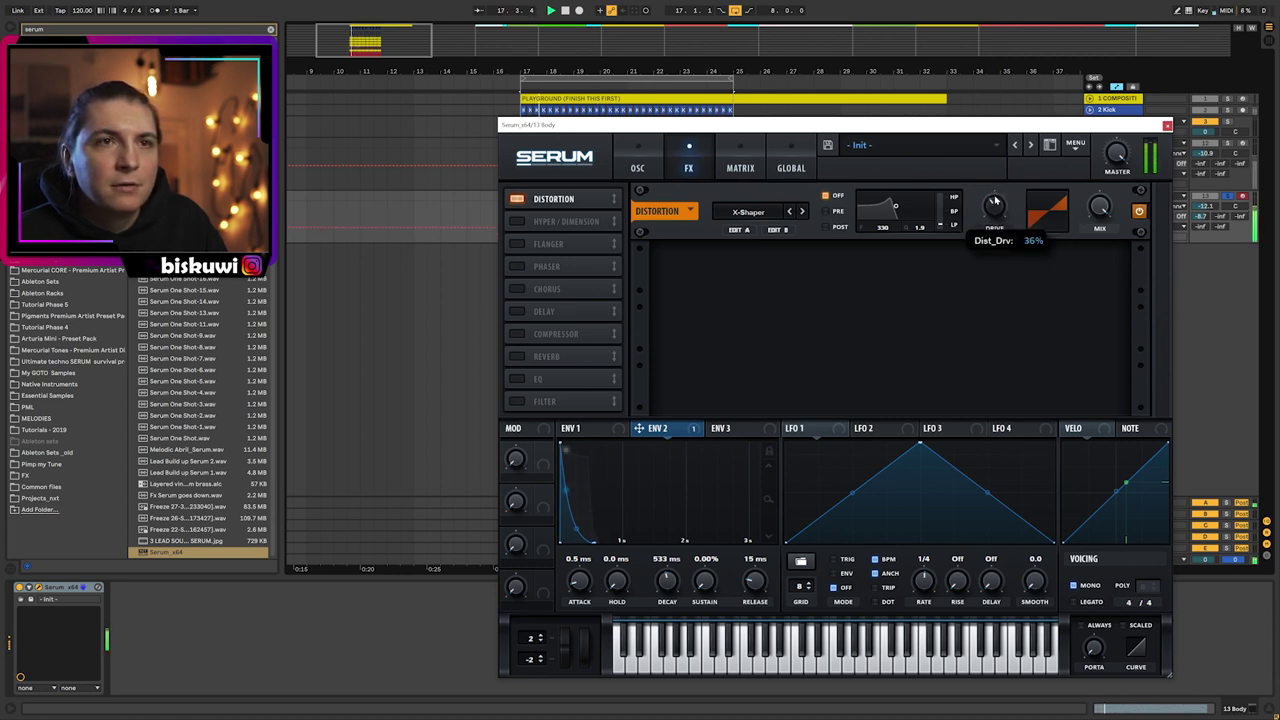
drag(1103, 213, 1105, 249)
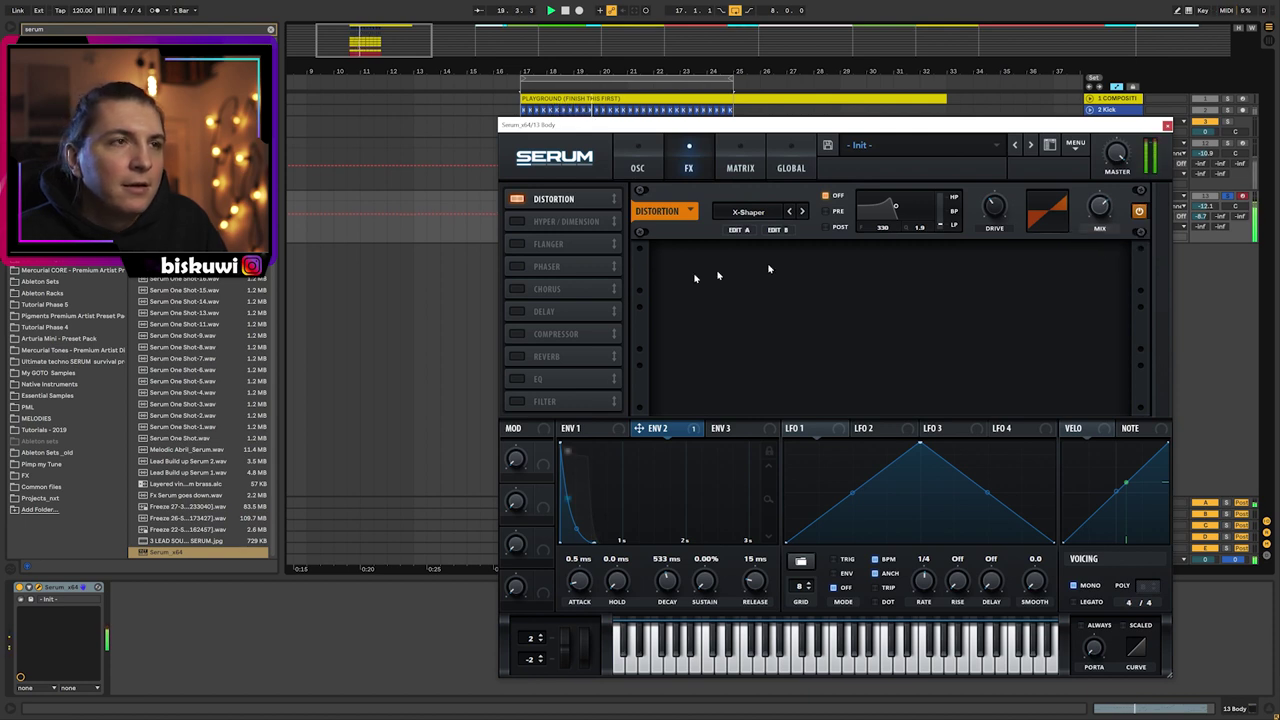
- Enable the Hyper/Dimension effect and raise the Dimension mix while auditioning the loop
click(517, 221)
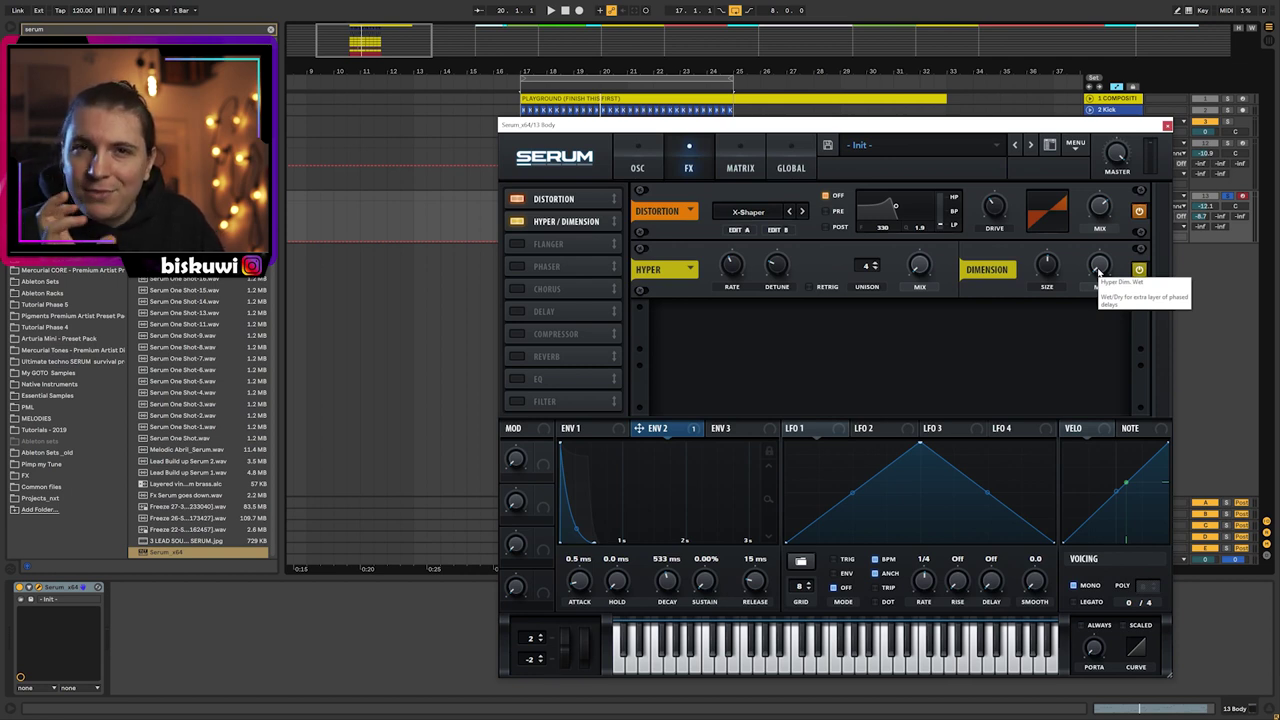
key(space)
drag(1102, 268, 1103, 238)
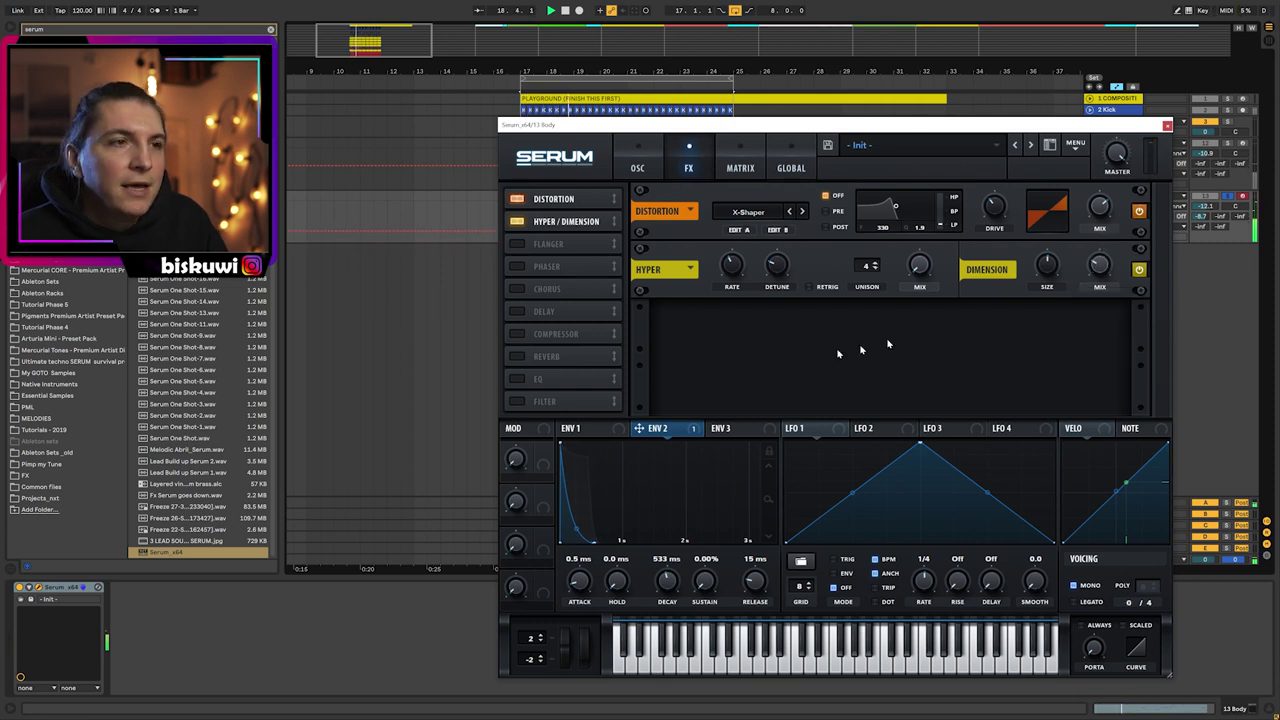
- Enable the compressor and EQ effects, and boost the EQ's high-band gain to about 7.2 dB
click(516, 333)
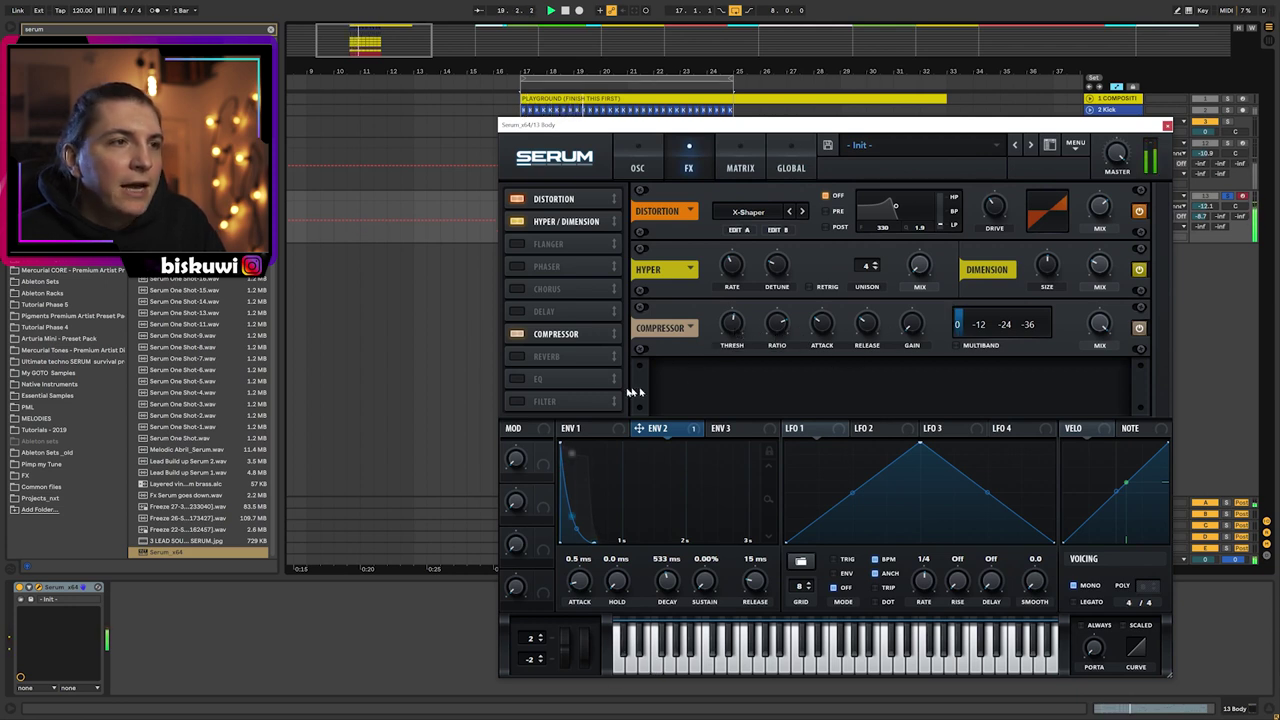
click(516, 378)
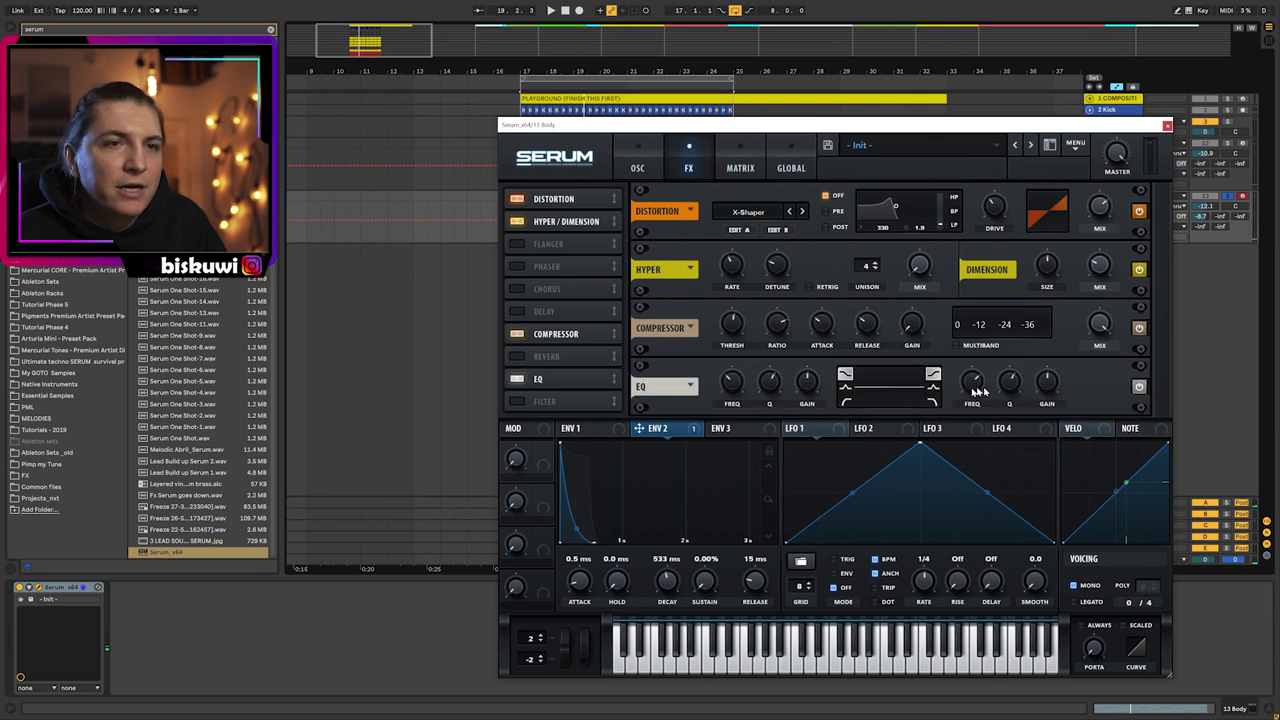
mouse_move(1047, 381)
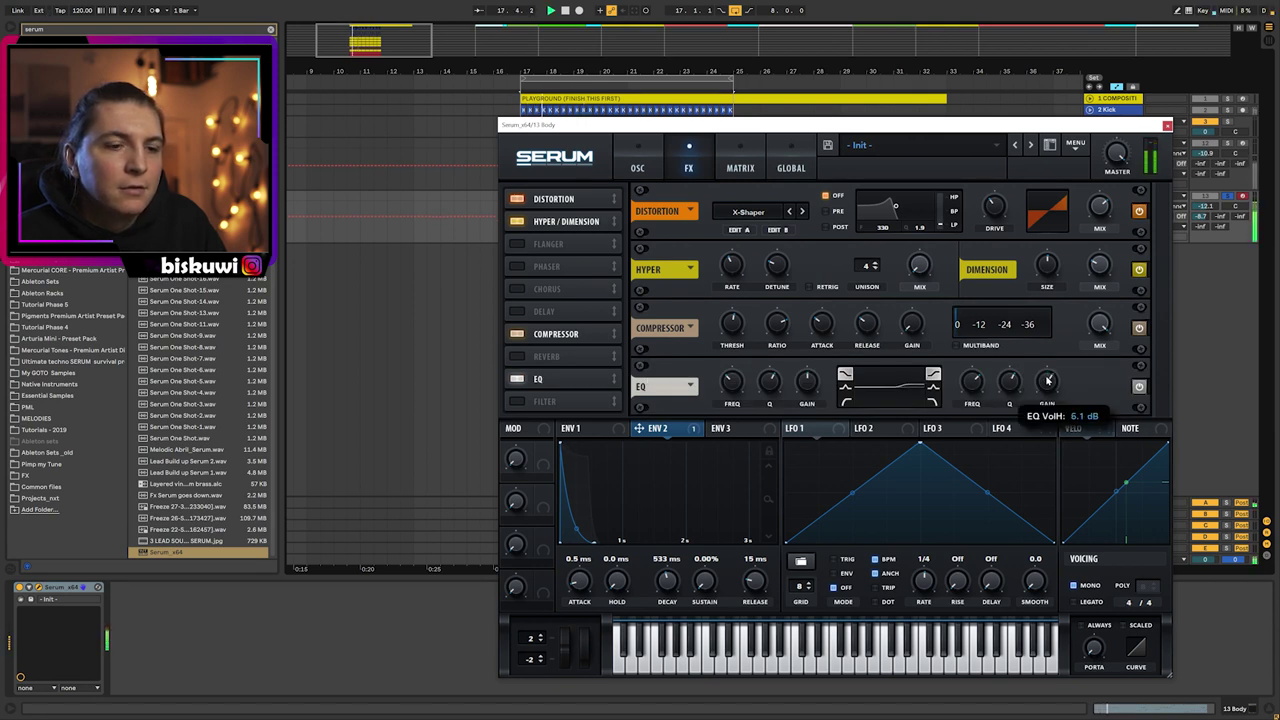
drag(1048, 380, 1049, 379)
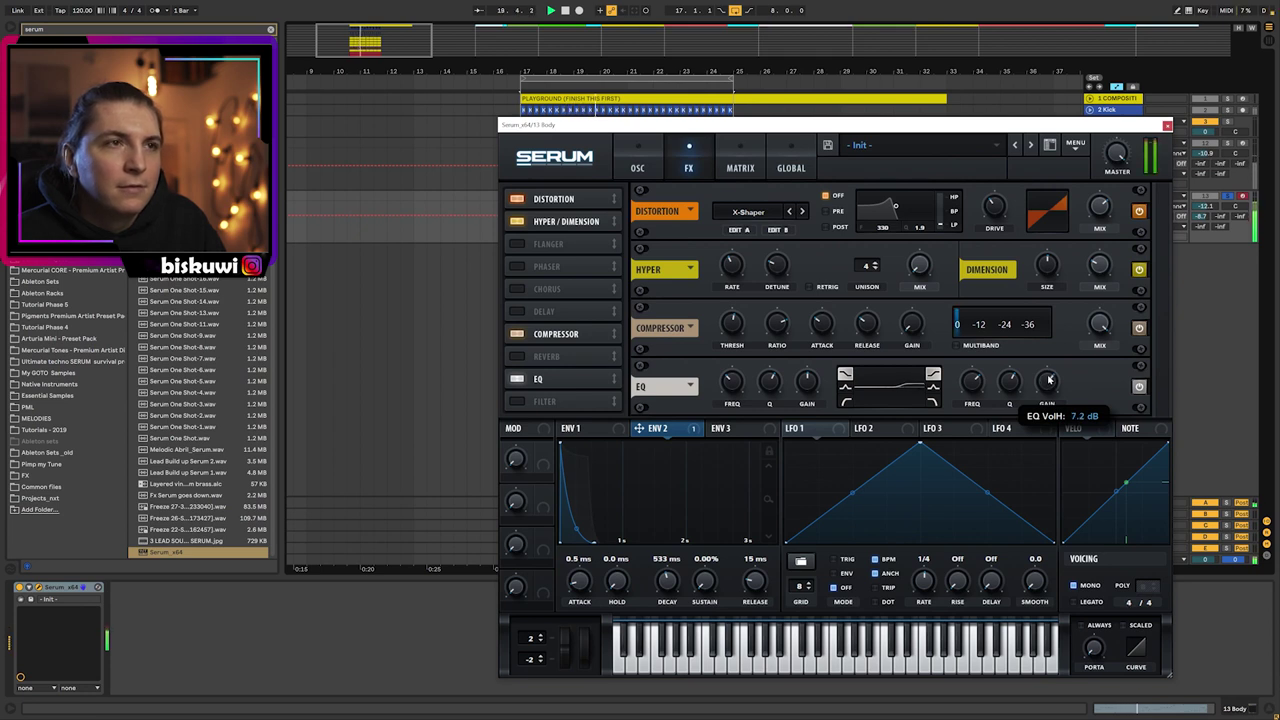
- Tighten envelope 1 to about 348 ms decay, -3.4 dB sustain and 94 ms release while the loop plays
click(644, 169)
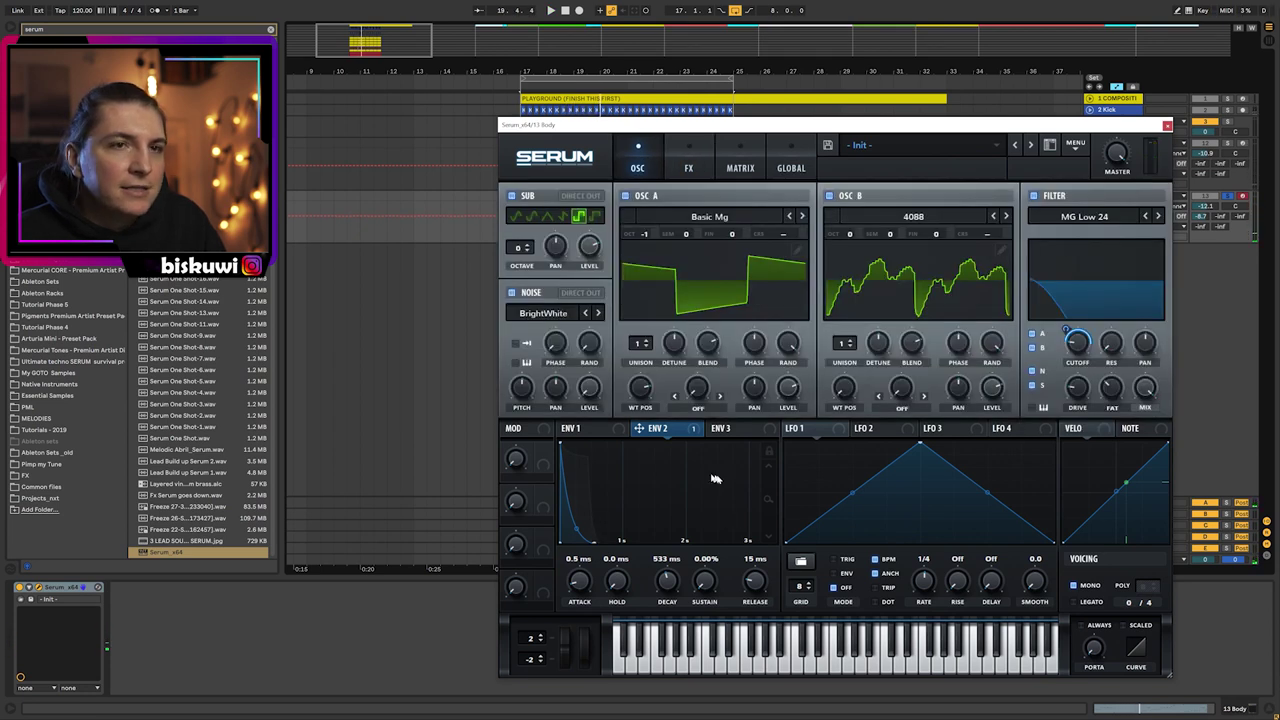
click(580, 428)
key(space)
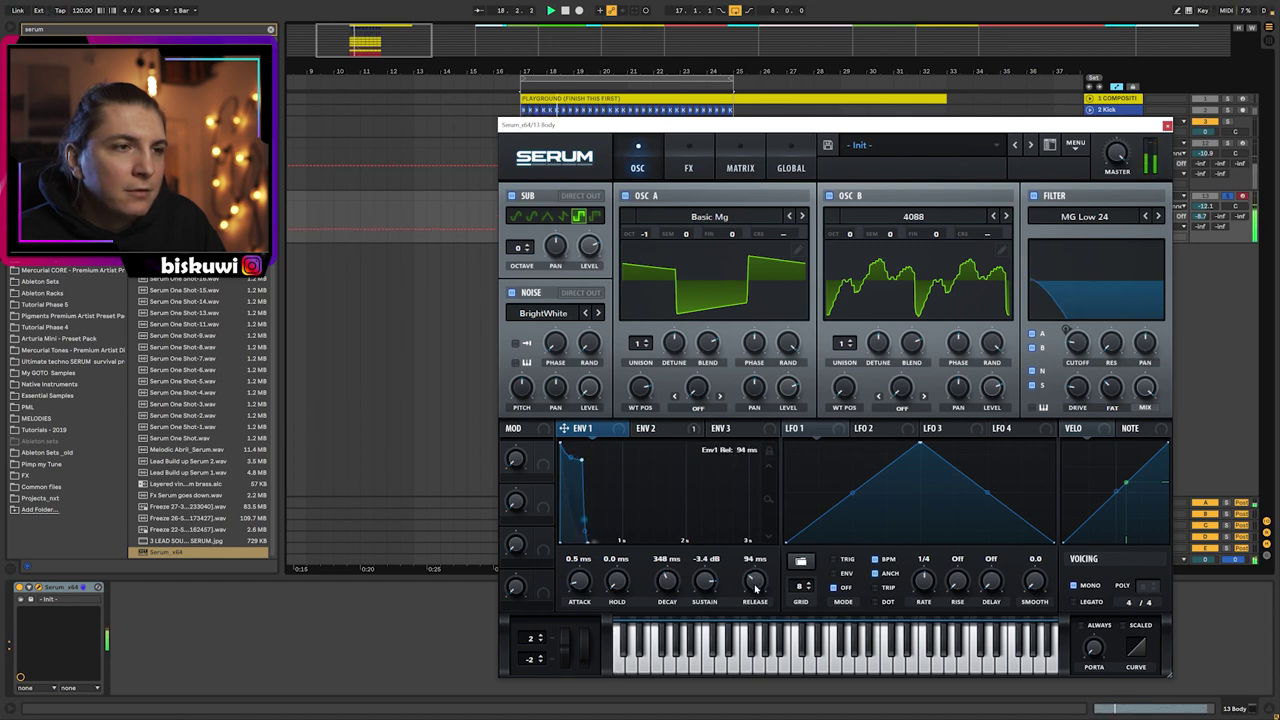
- Set envelope 2's decay to 435 ms, raise the filter drive slightly and close the Serum editor
click(652, 428)
drag(660, 574, 670, 587)
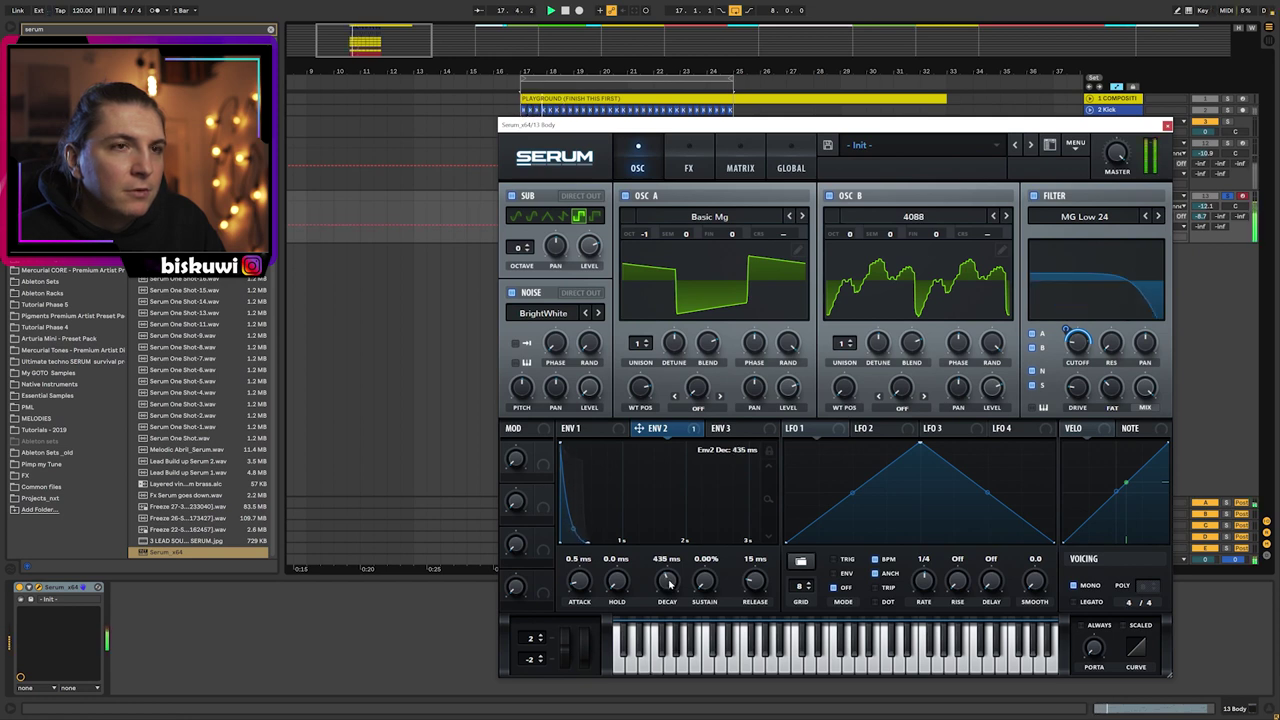
mouse_move(1068, 332)
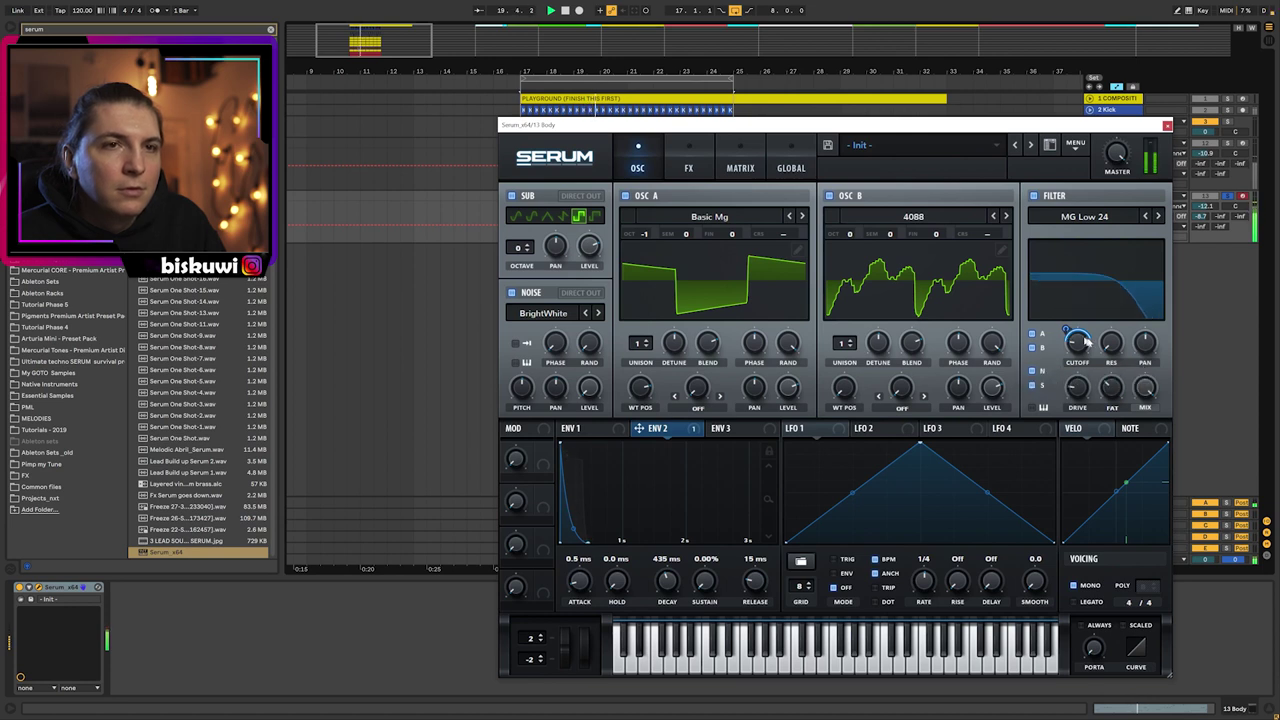
drag(1080, 393, 1080, 388)
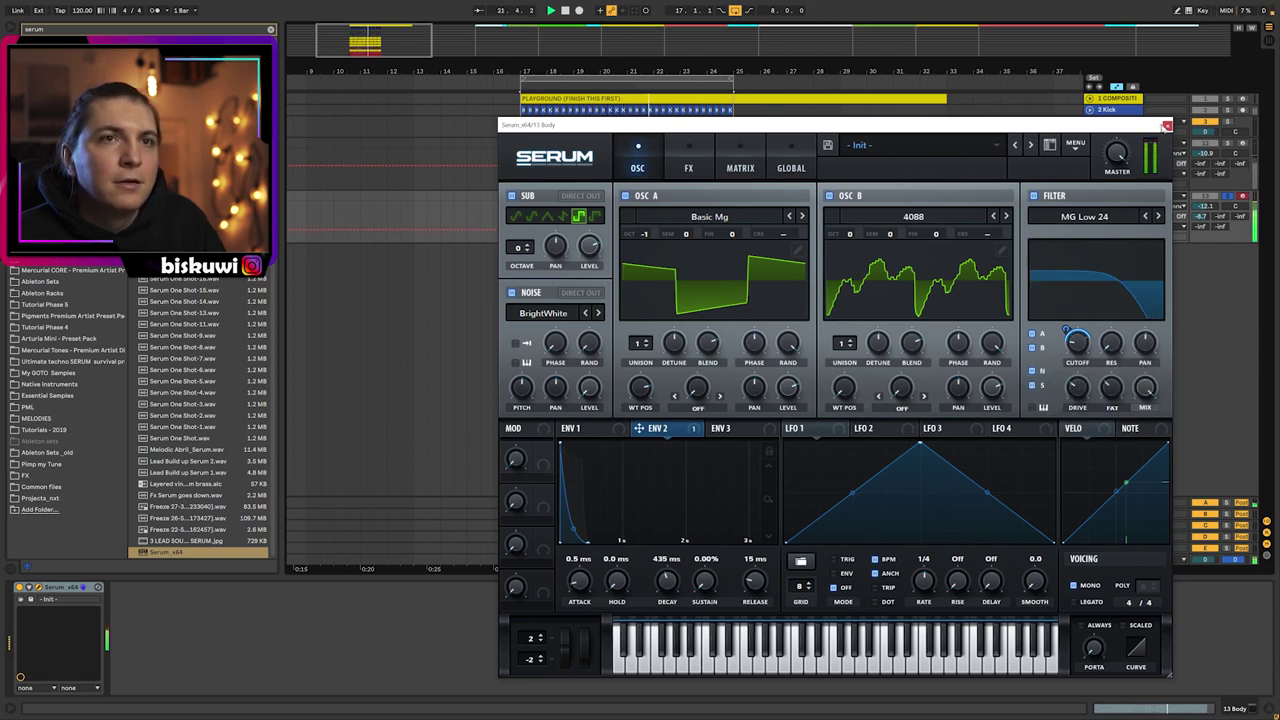
click(1166, 126)
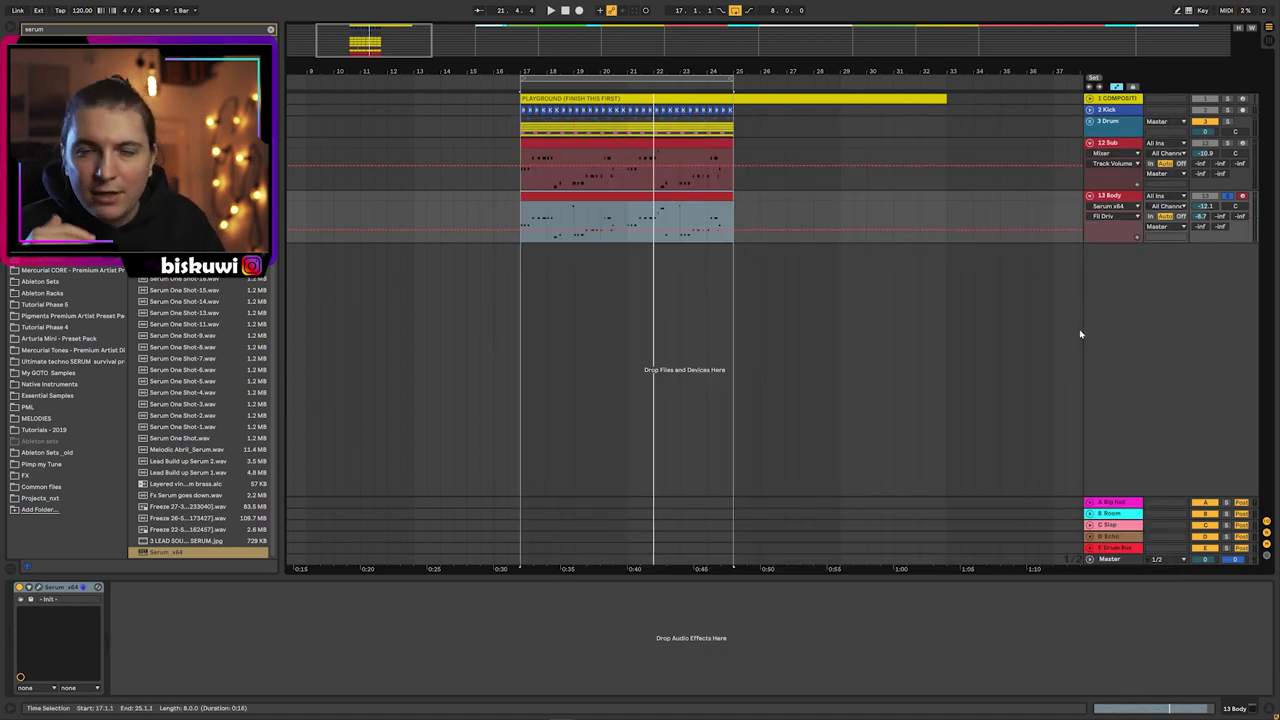
- Add an EQ Eight to the Body track and set band 1 as a low cut at about 80 Hz
click(80, 29)
text(eq)
key(Return)
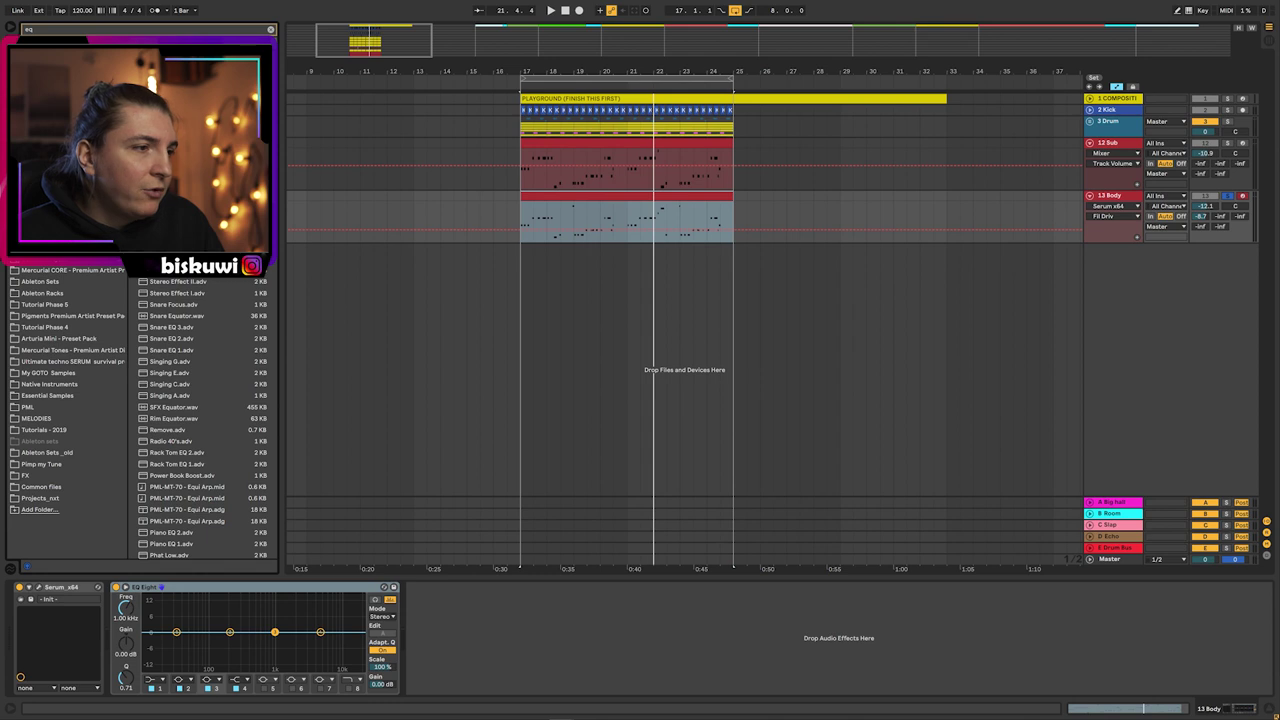
key(space)
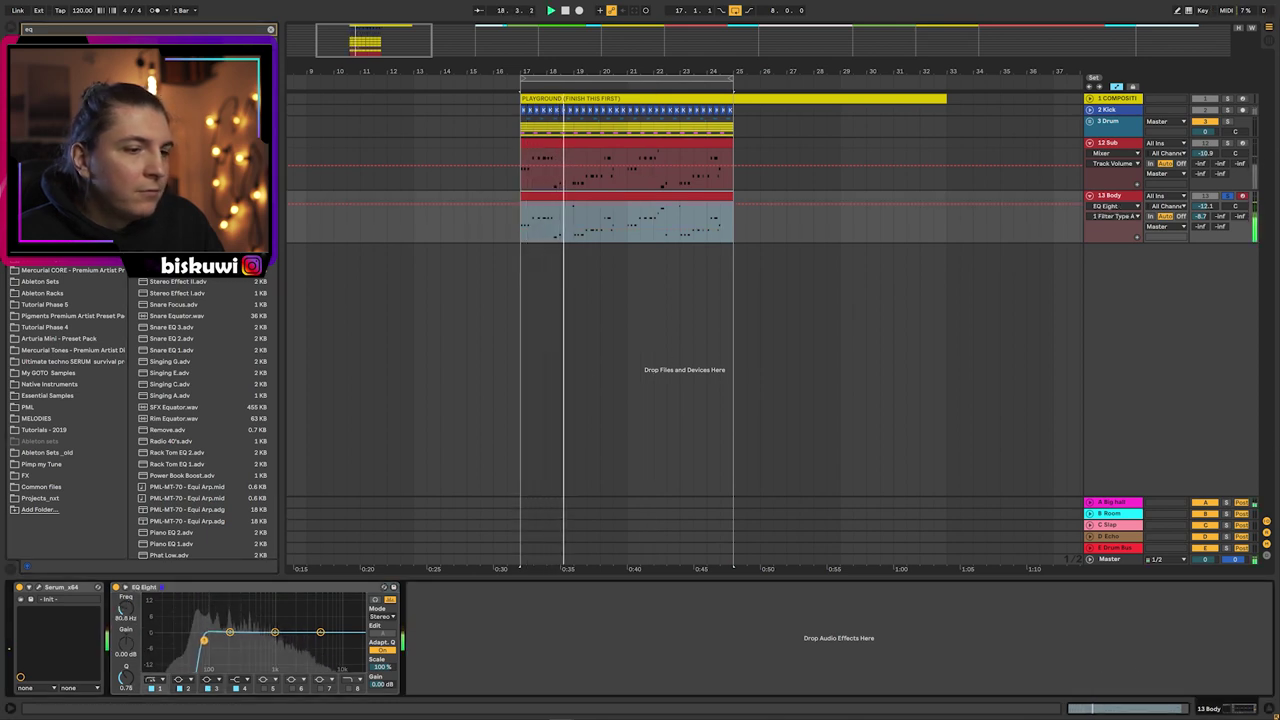
key(space)
- Boost EQ Eight's band 3 by about 2 dB just under 1 kHz, and enable band 8 as a high cut near 3.7 kHz
drag(275, 632, 272, 627)
key(space)
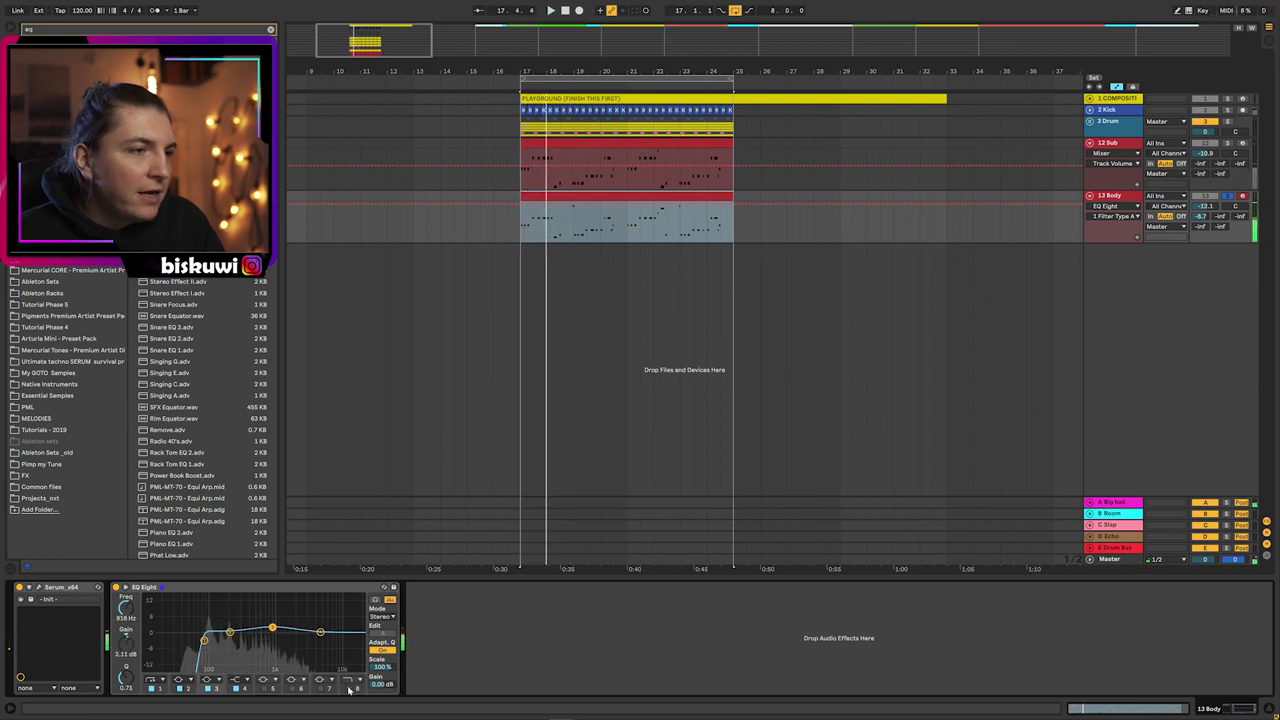
click(350, 688)
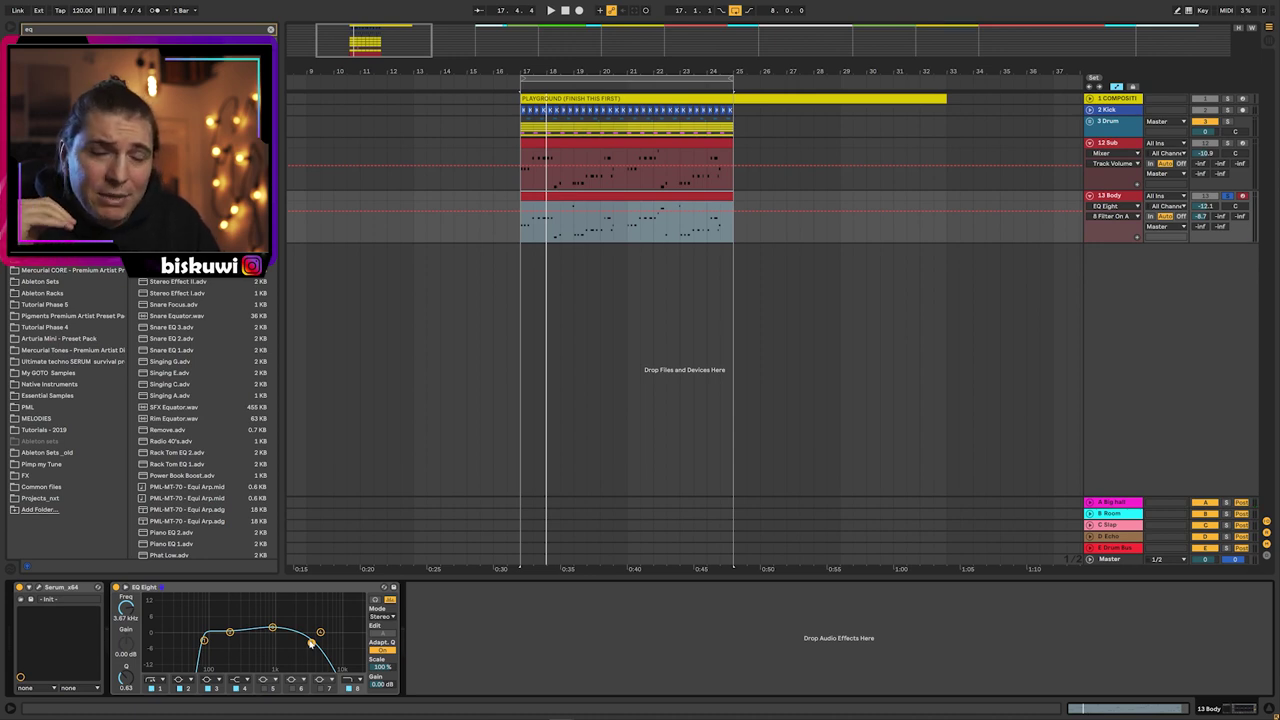
key(space)
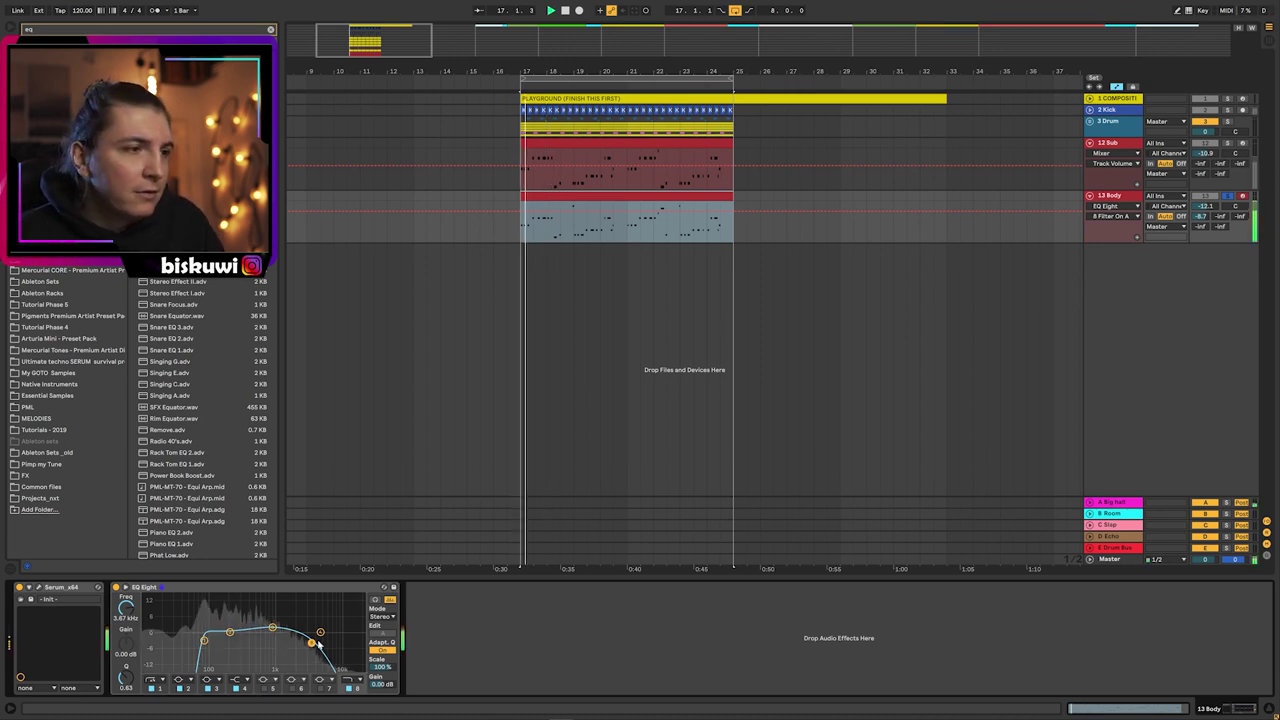
- Lower the Body EQ Eight's high cut to about 2.97 kHz and turn the track's Big hall send down to -inf
drag(313, 645, 306, 642)
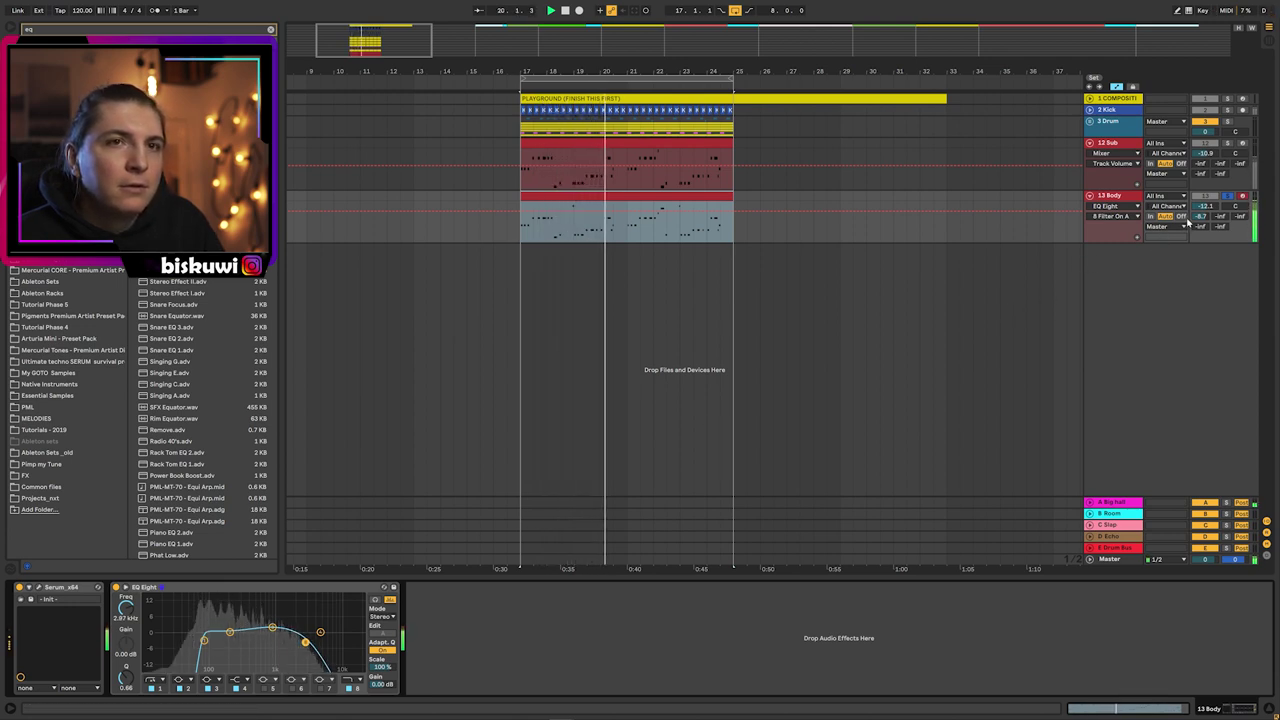
drag(1202, 218, 1202, 270)
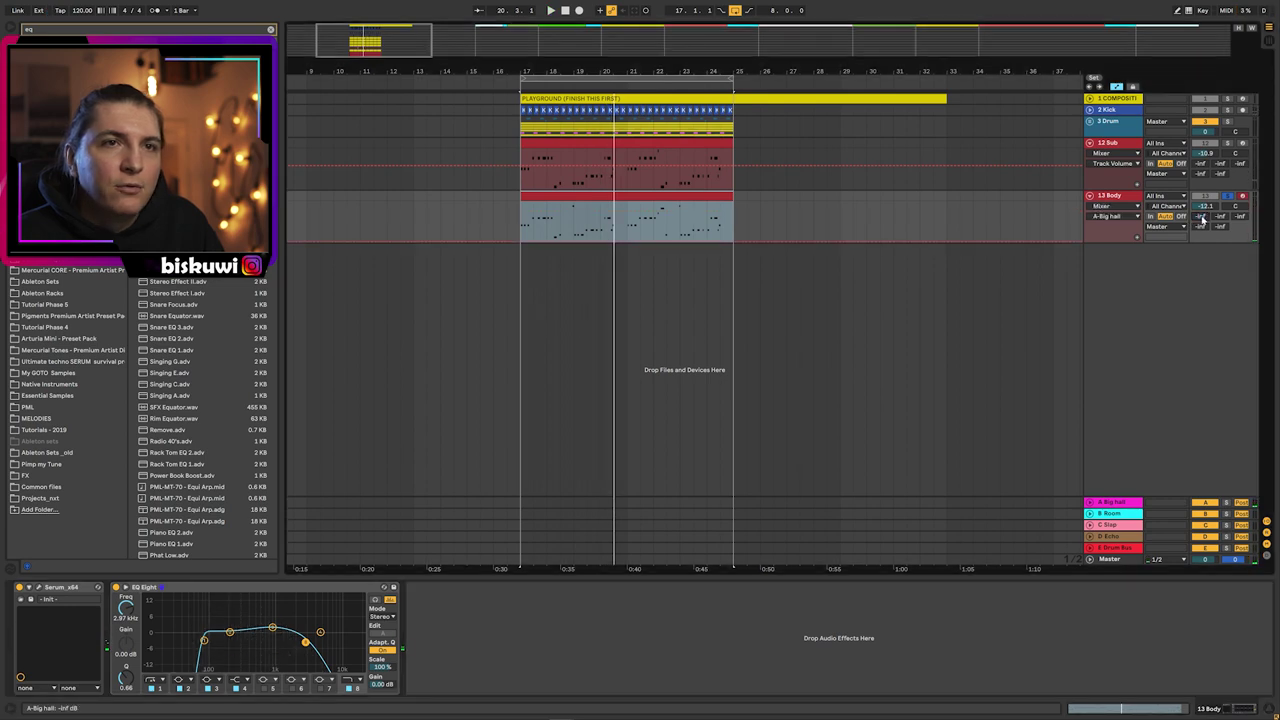
key(space)
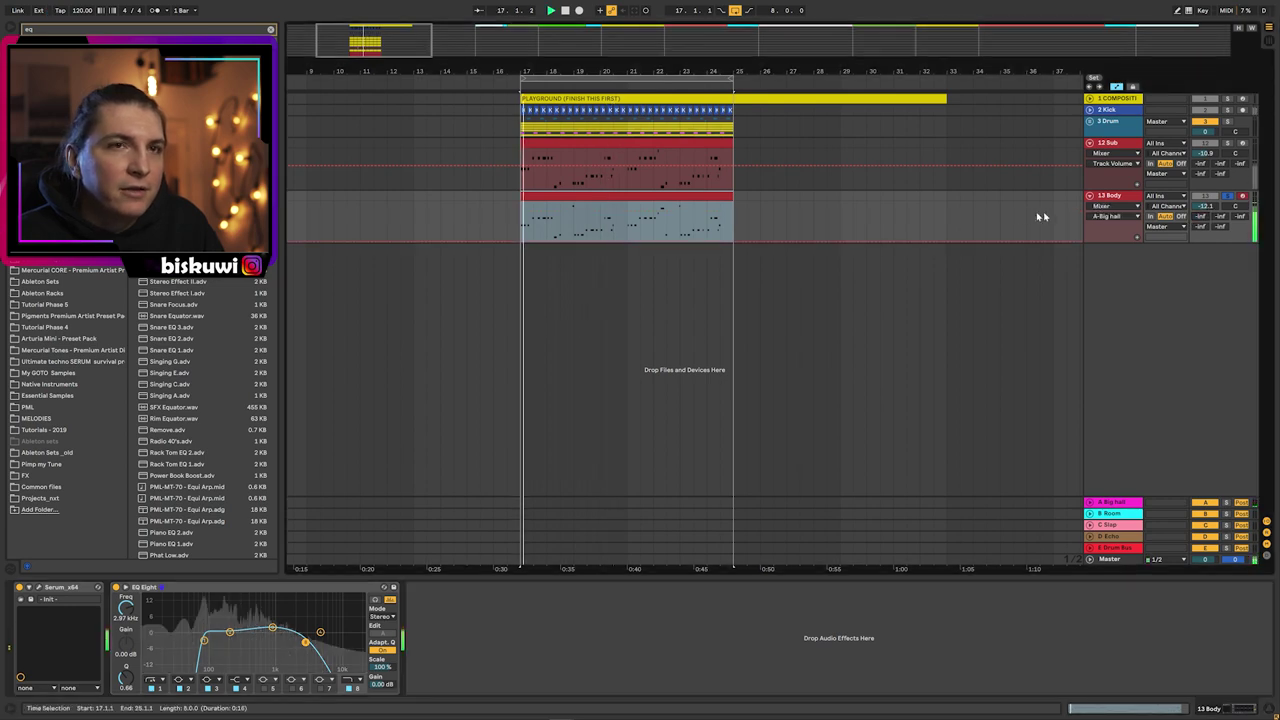
- Unsolo the Body track, play the full mix, and copy the Sub track's kick-sidechained Compressor onto Body
click(1229, 197)
key(space)
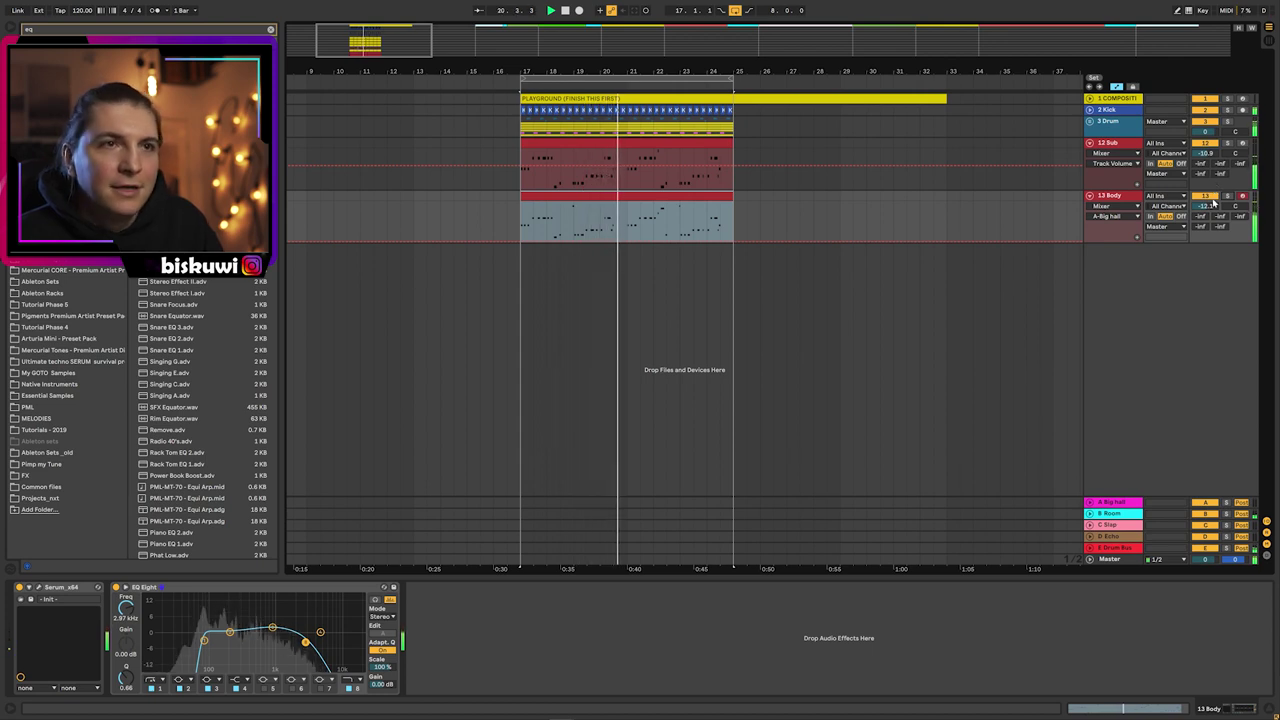
click(1130, 152)
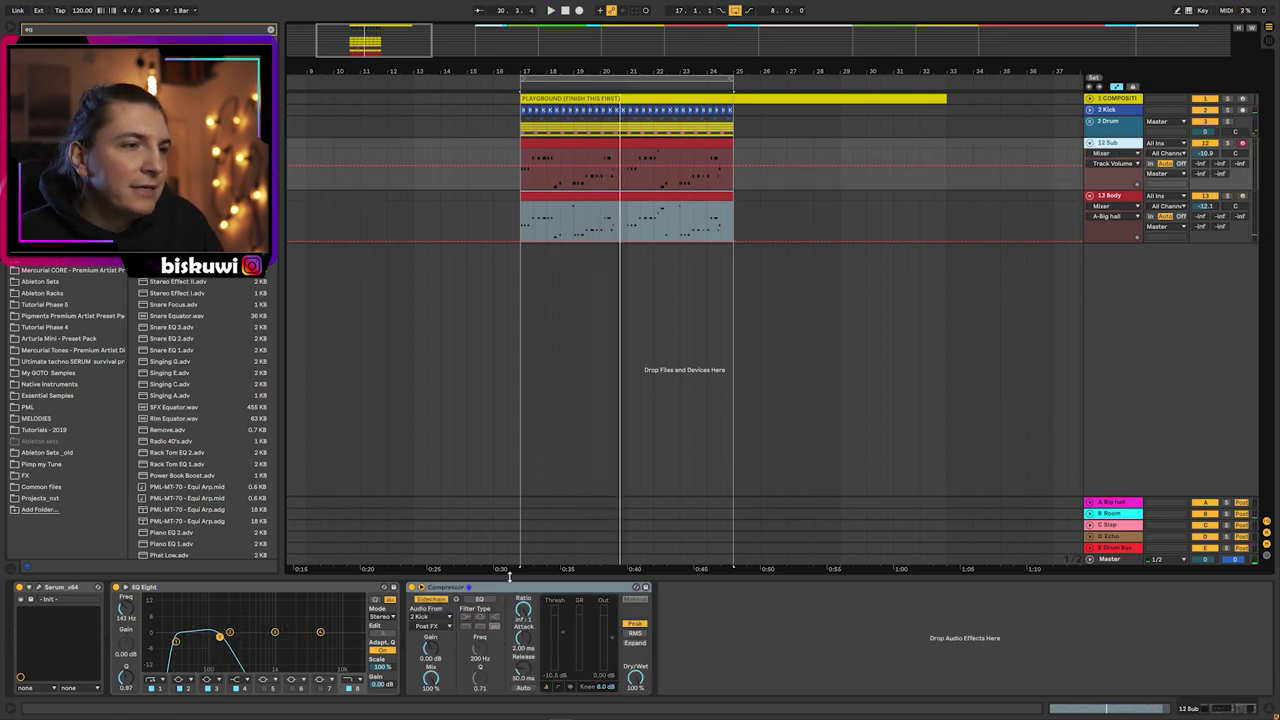
click(1126, 195)
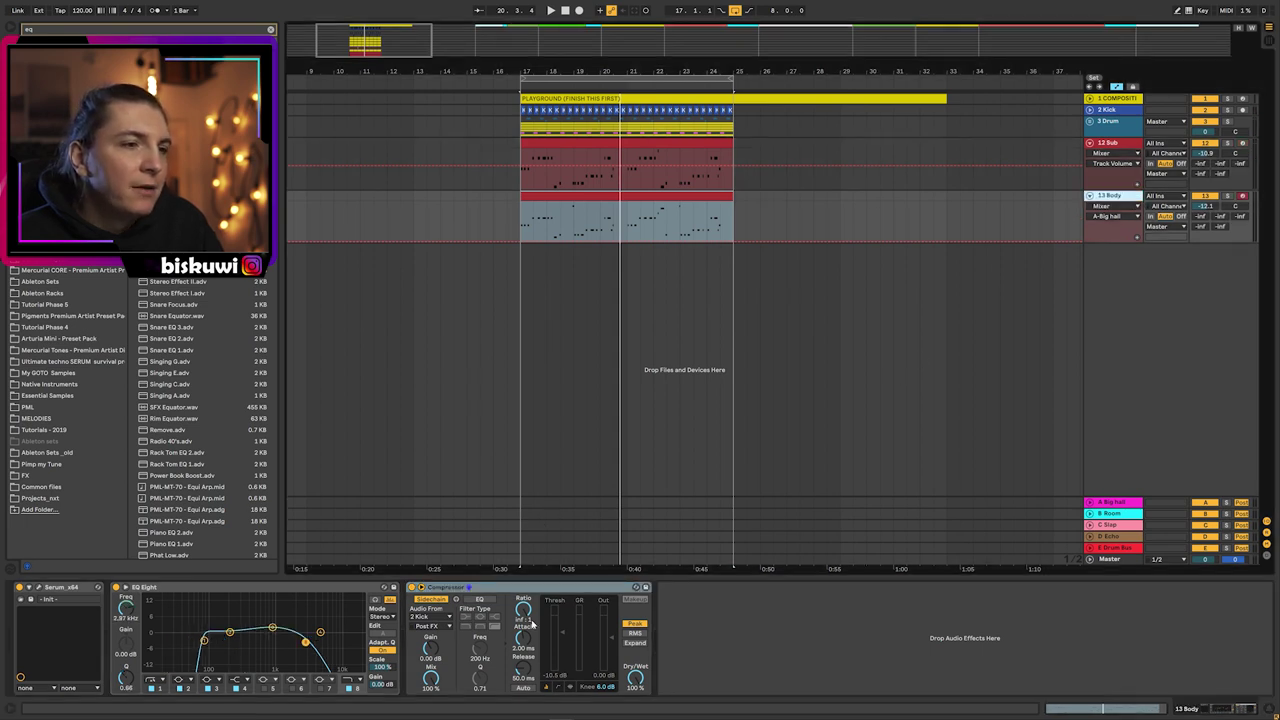
key(space)
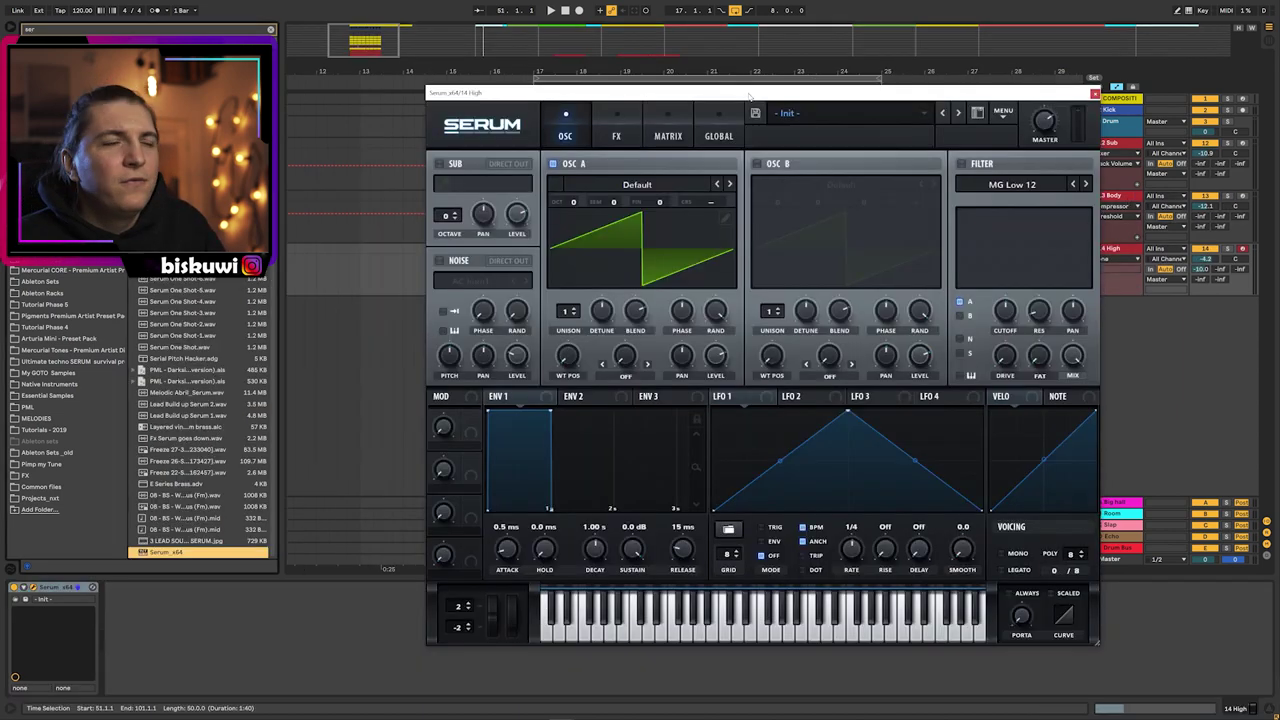
- Load the Basic Mini wavetable in oscillator A of the High track's Serum, raise its wavetable position and set three unison voices
drag(746, 93, 743, 122)
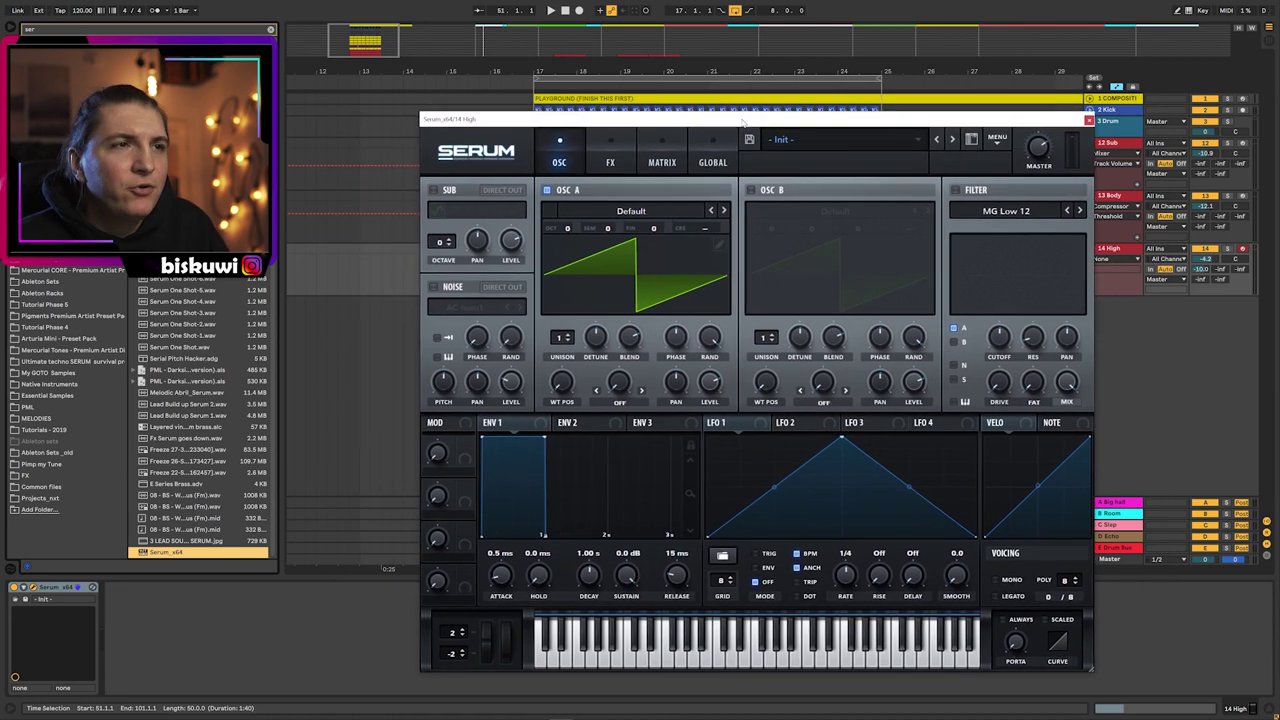
click(726, 212)
click(726, 212)
click(726, 212)
click(726, 212)
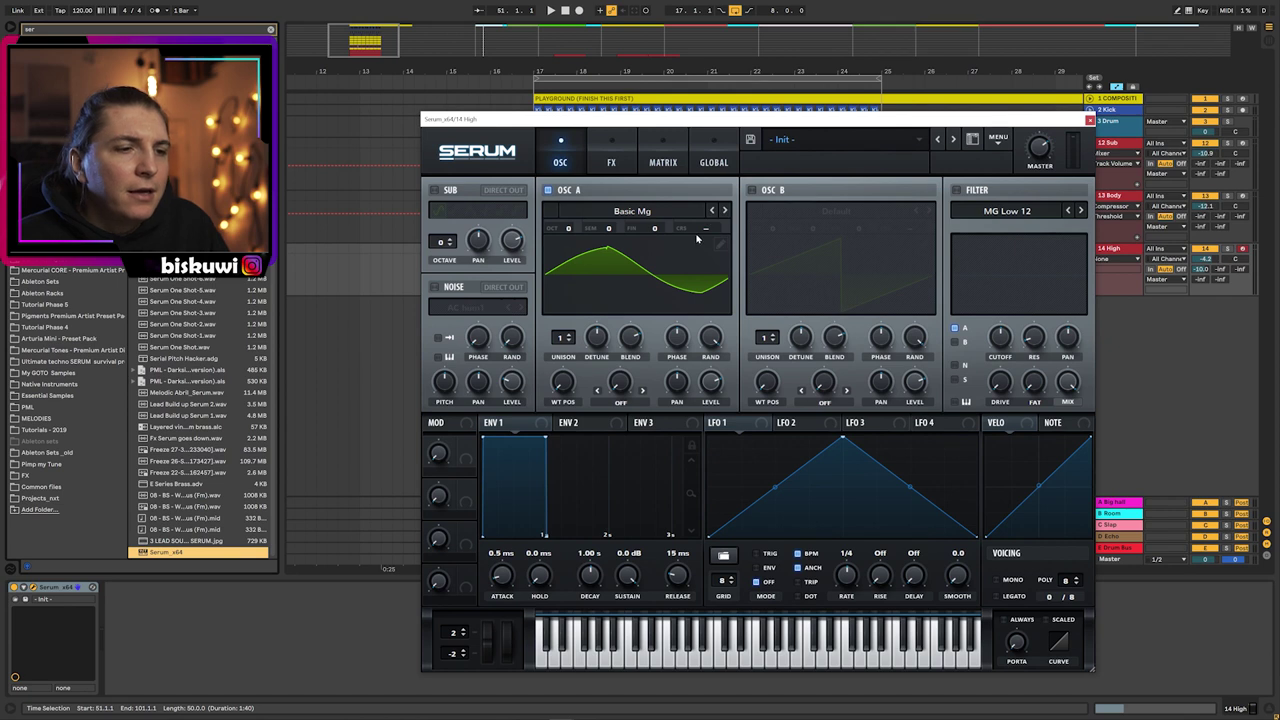
click(726, 211)
drag(575, 391, 604, 312)
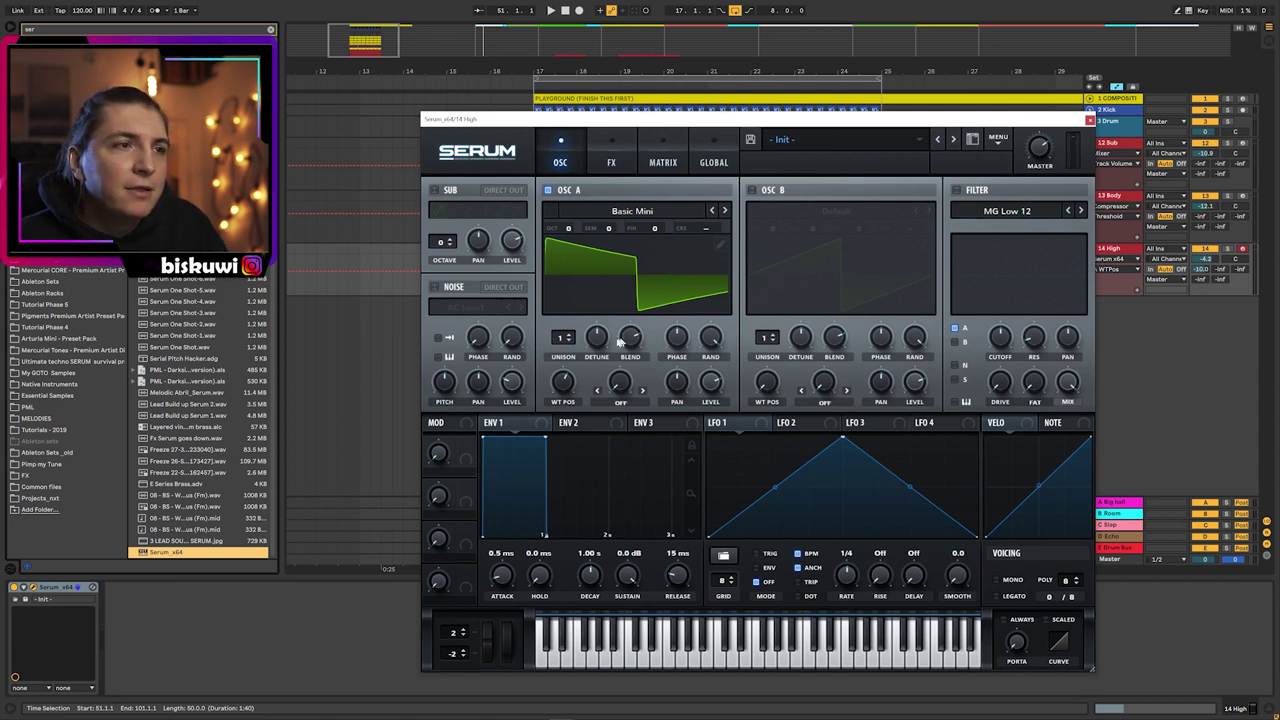
drag(560, 339, 563, 322)
- Solo the High track and, while it plays, set envelope 1 to 359 ms decay with no sustain and lower oscillator A's detune
click(1227, 249)
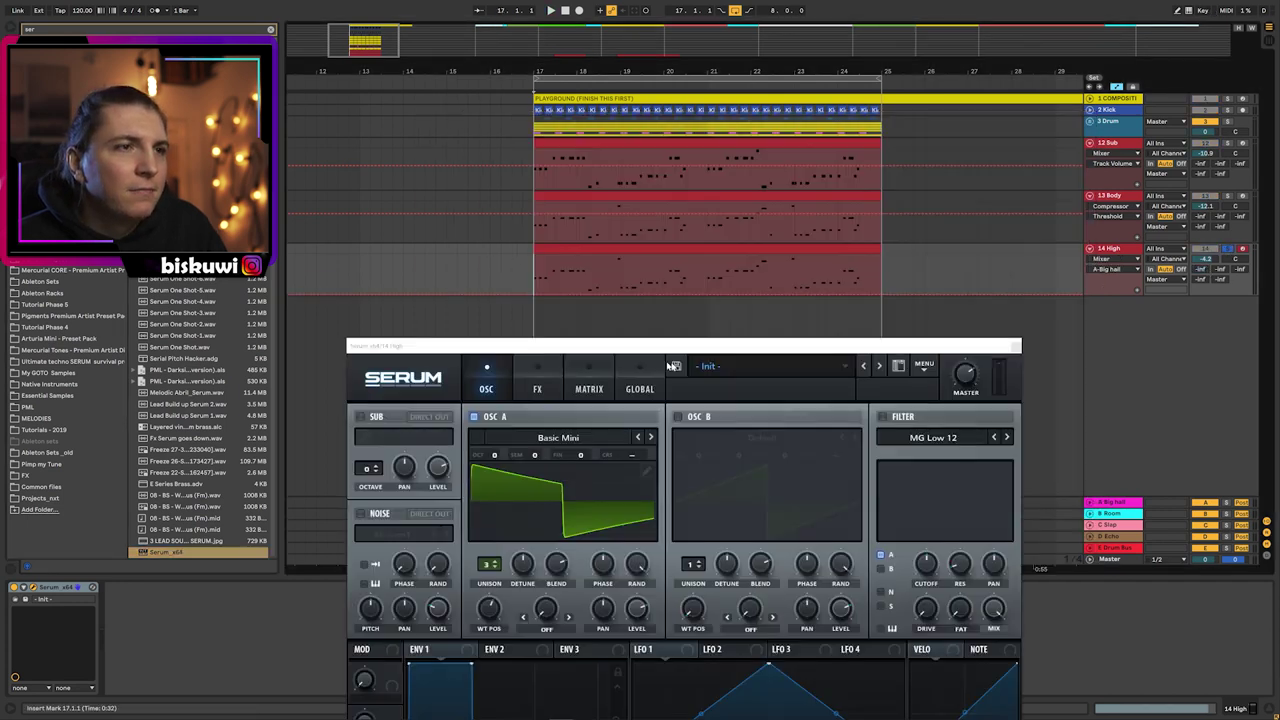
key(space)
drag(677, 344, 805, 121)
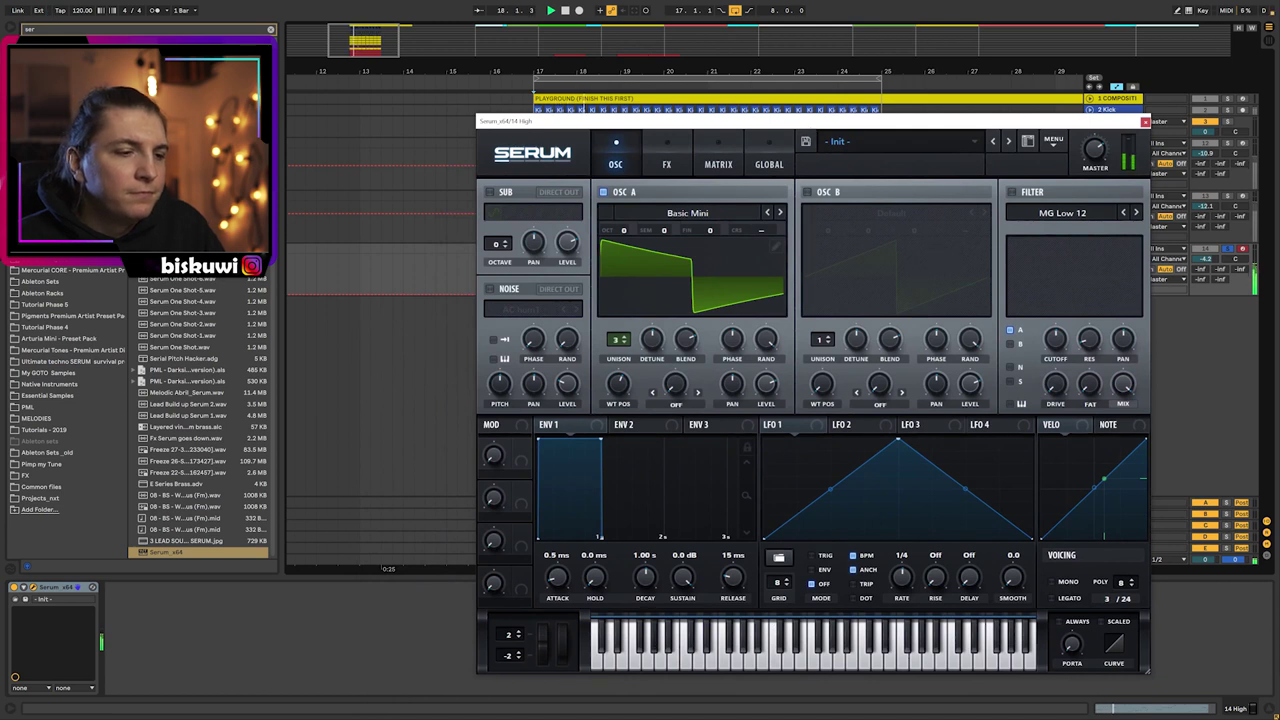
drag(600, 438, 646, 588)
key(space)
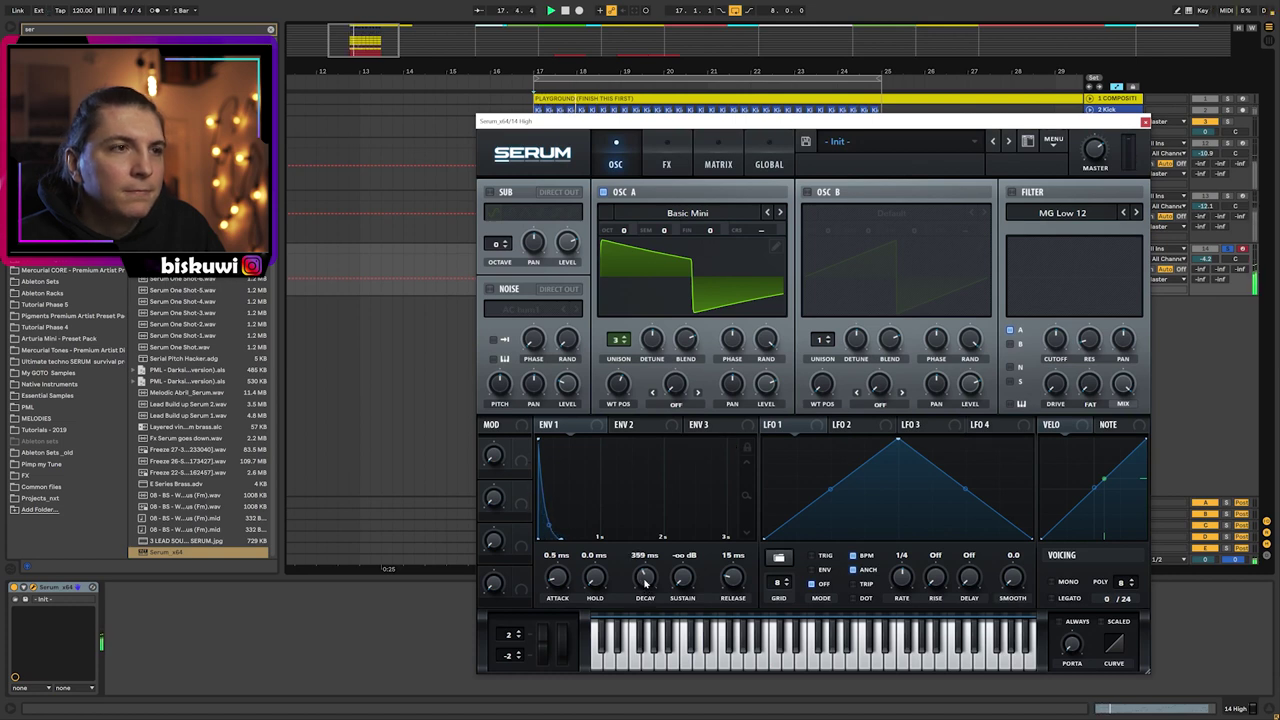
drag(661, 346, 658, 373)
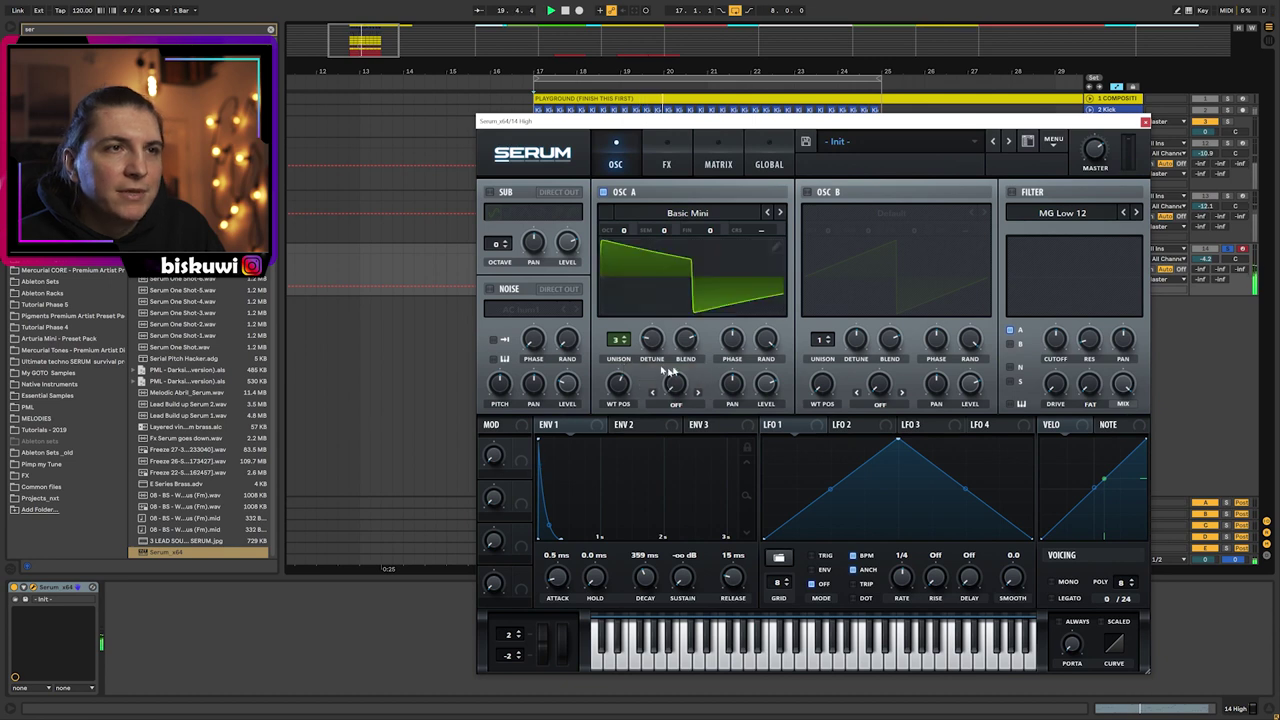
- Enable an MG Low 24 filter on oscillator A and modulate its cutoff with envelope 2 at 426 ms decay and 0% sustain
click(1014, 192)
click(636, 430)
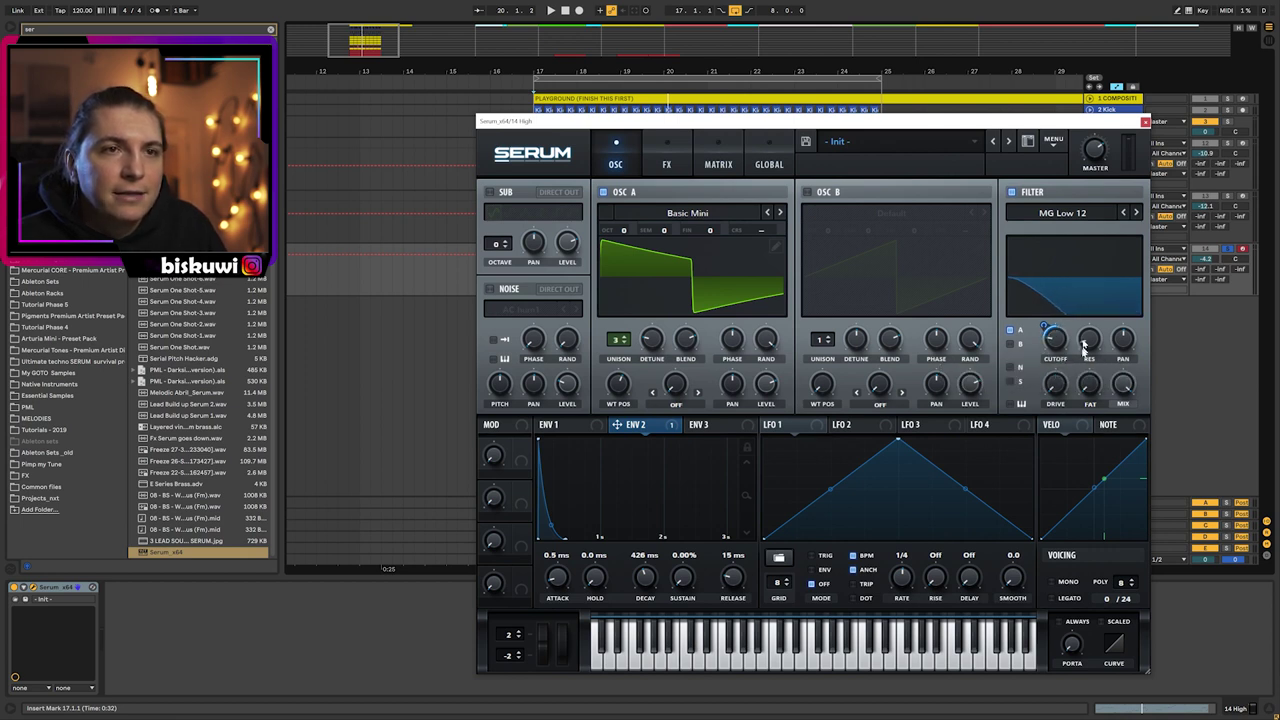
click(1136, 213)
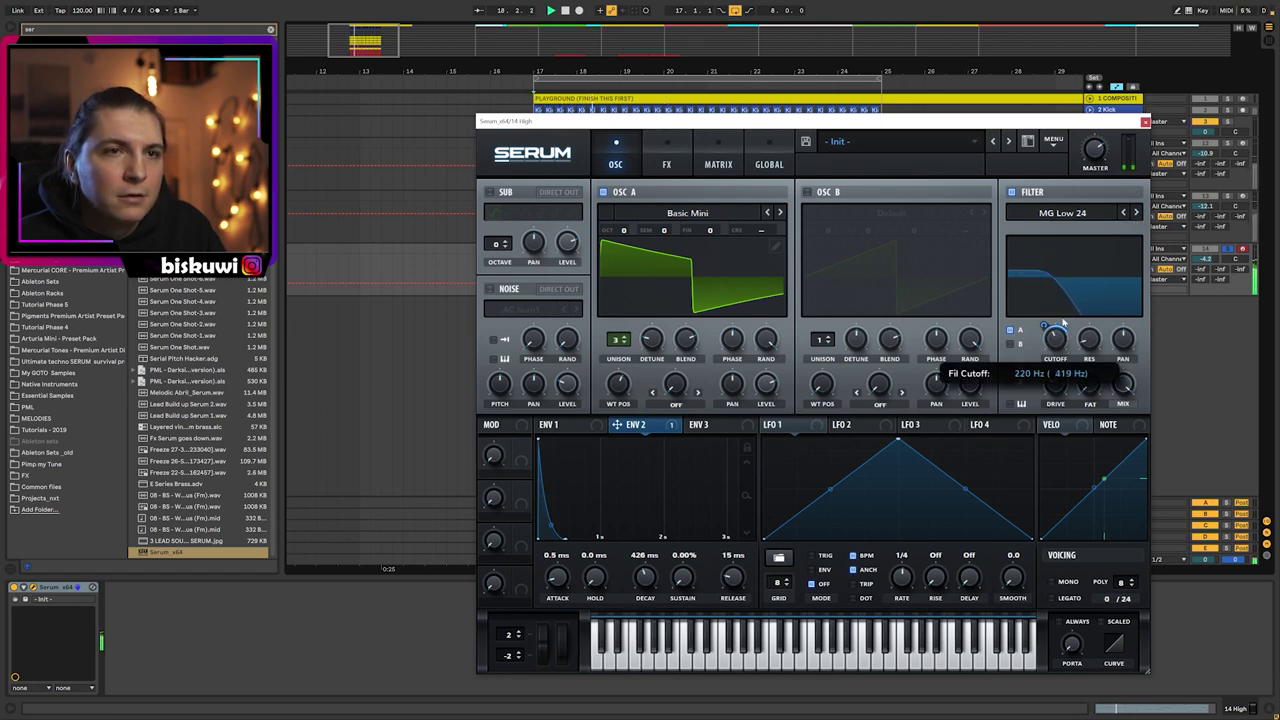
drag(1044, 326, 1044, 323)
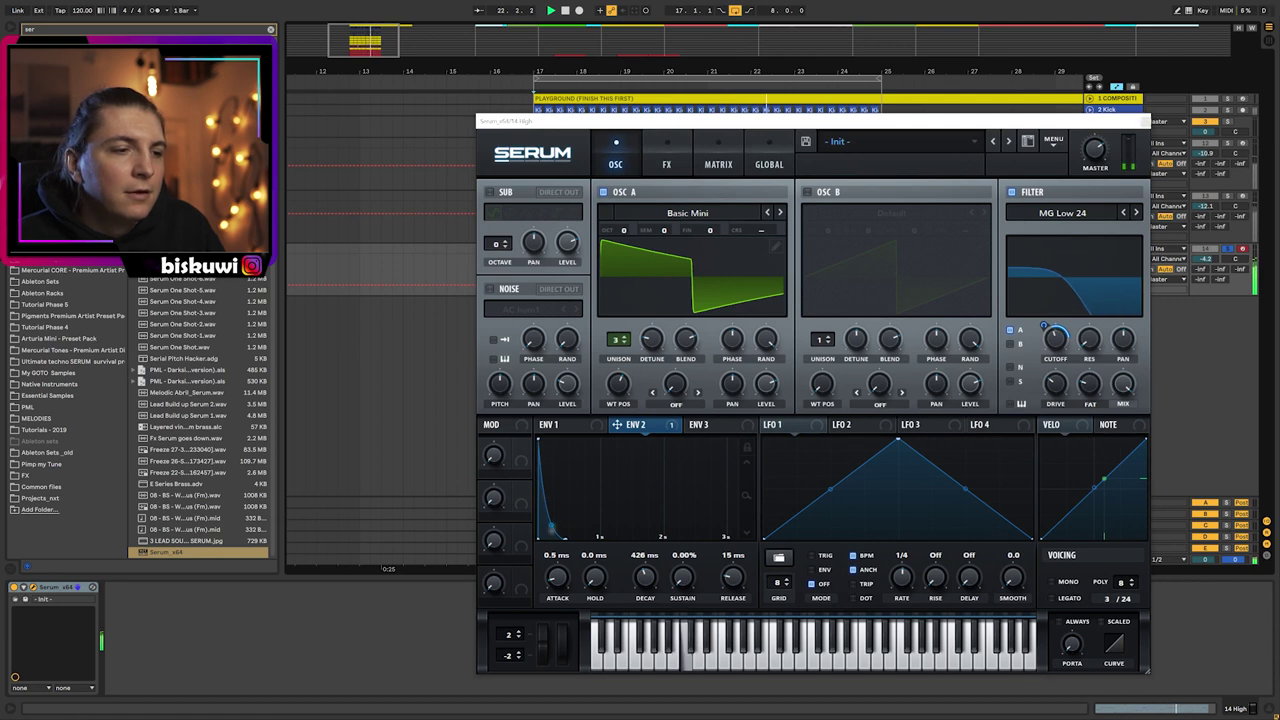
- Enable Serum's Compressor and EQ effects, boost the EQ's high band slightly and close the Serum editor
click(686, 152)
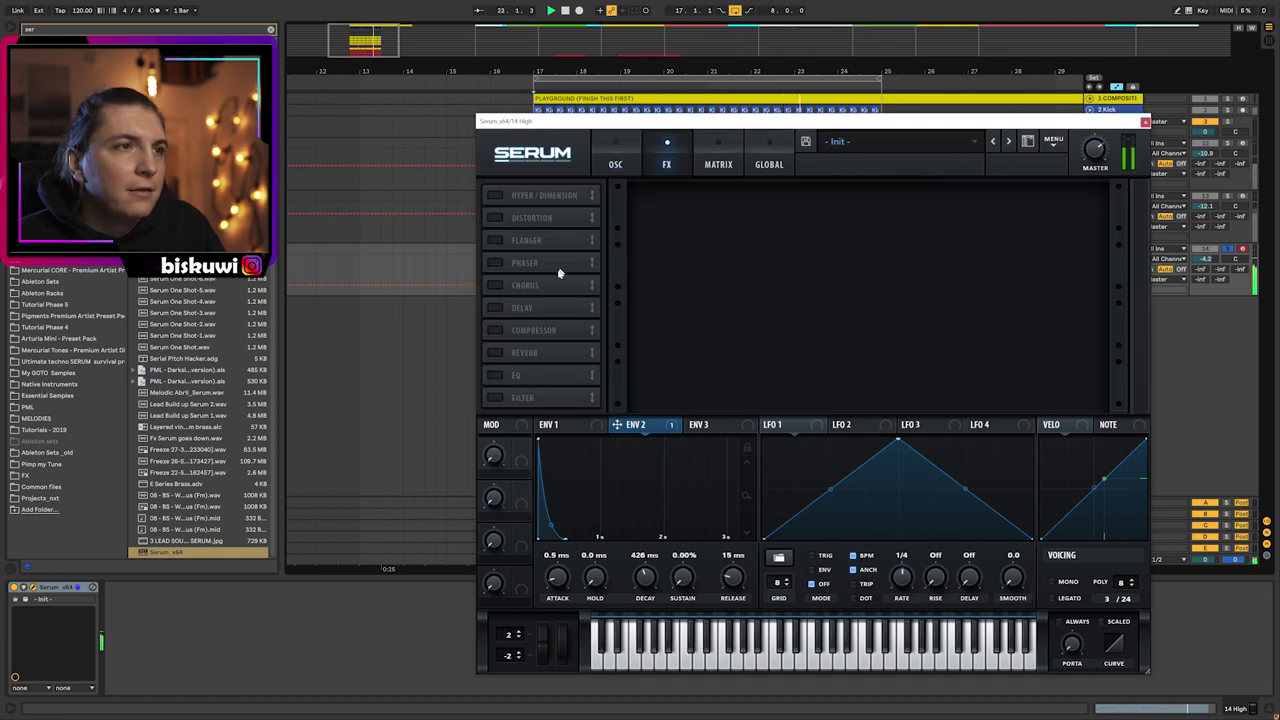
click(497, 330)
mouse_move(722, 207)
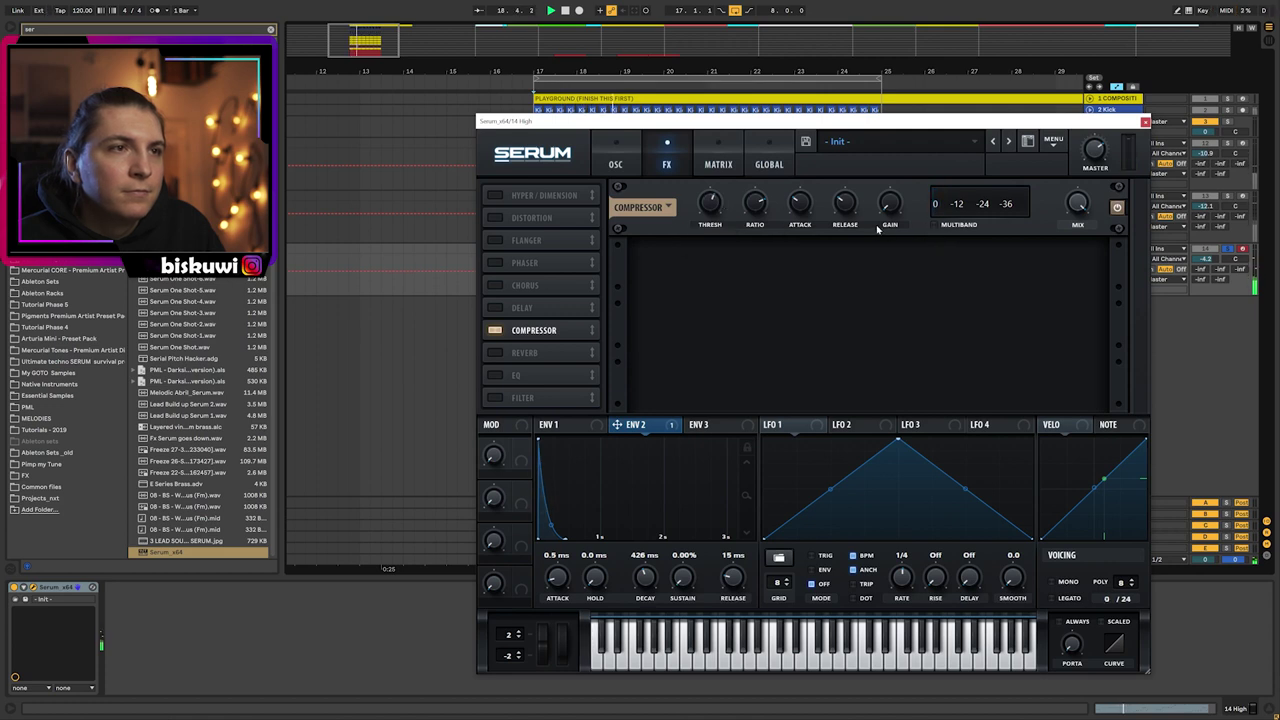
click(495, 375)
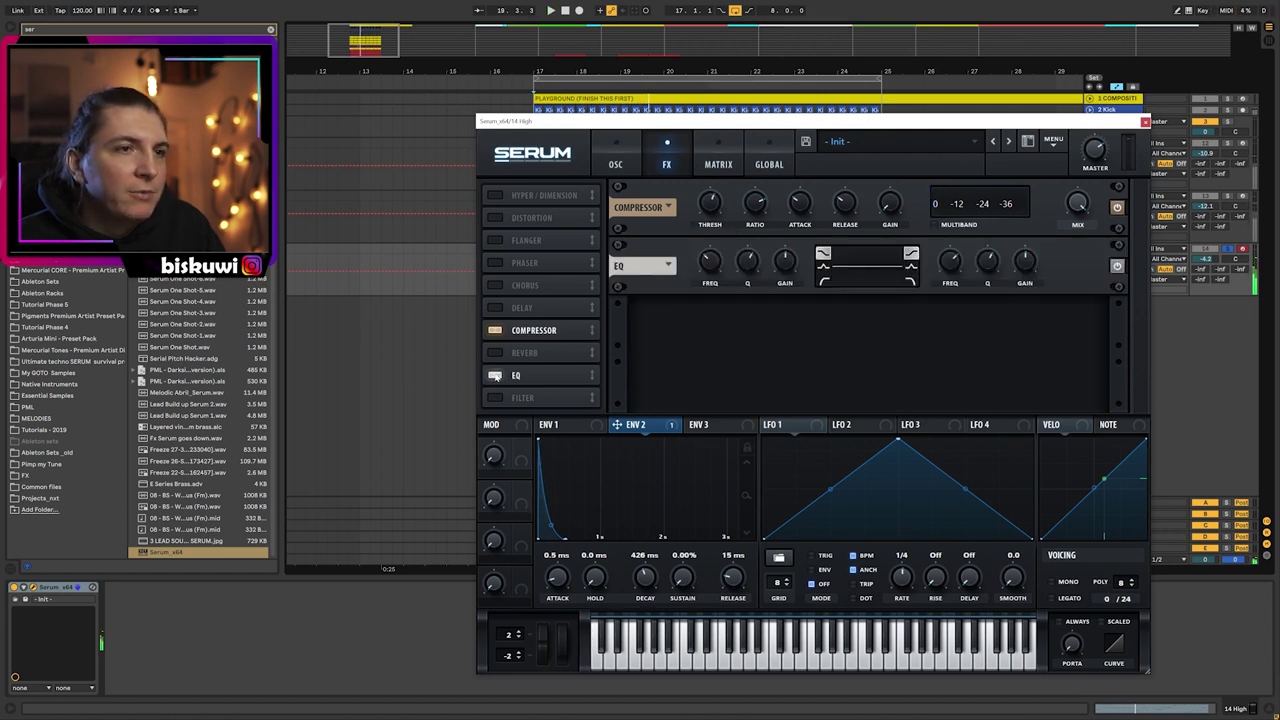
mouse_move(1027, 264)
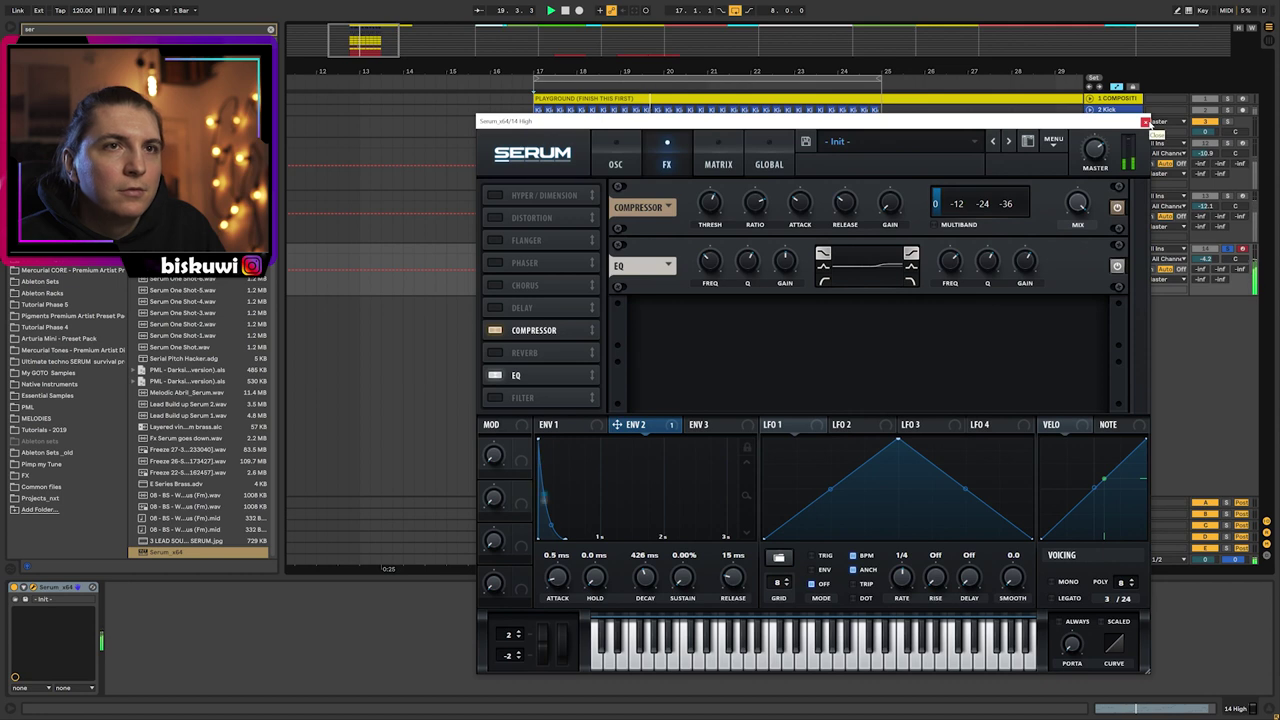
click(1146, 123)
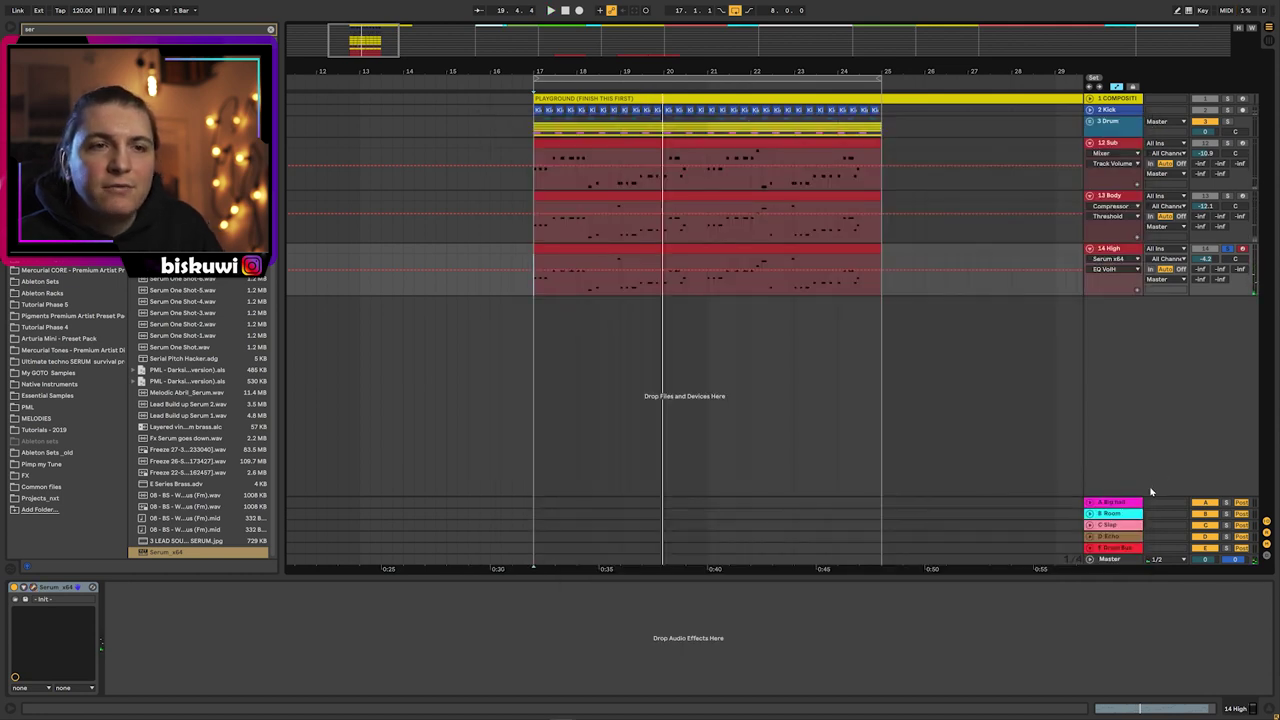
- Set the Big hall return's reverb to a 794 Hz input high cut, 2.37 kHz high diffusion filter and 2.11 s decay
click(1151, 488)
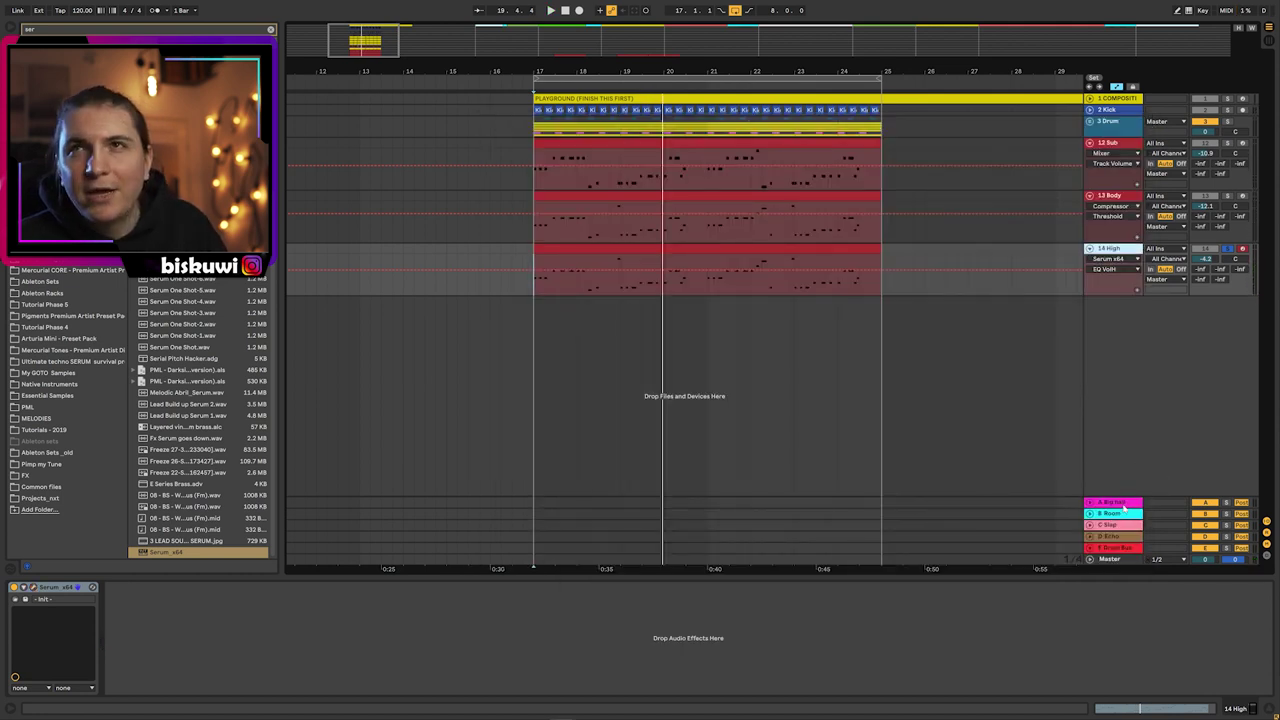
click(1115, 502)
drag(197, 638, 206, 629)
drag(37, 622, 41, 622)
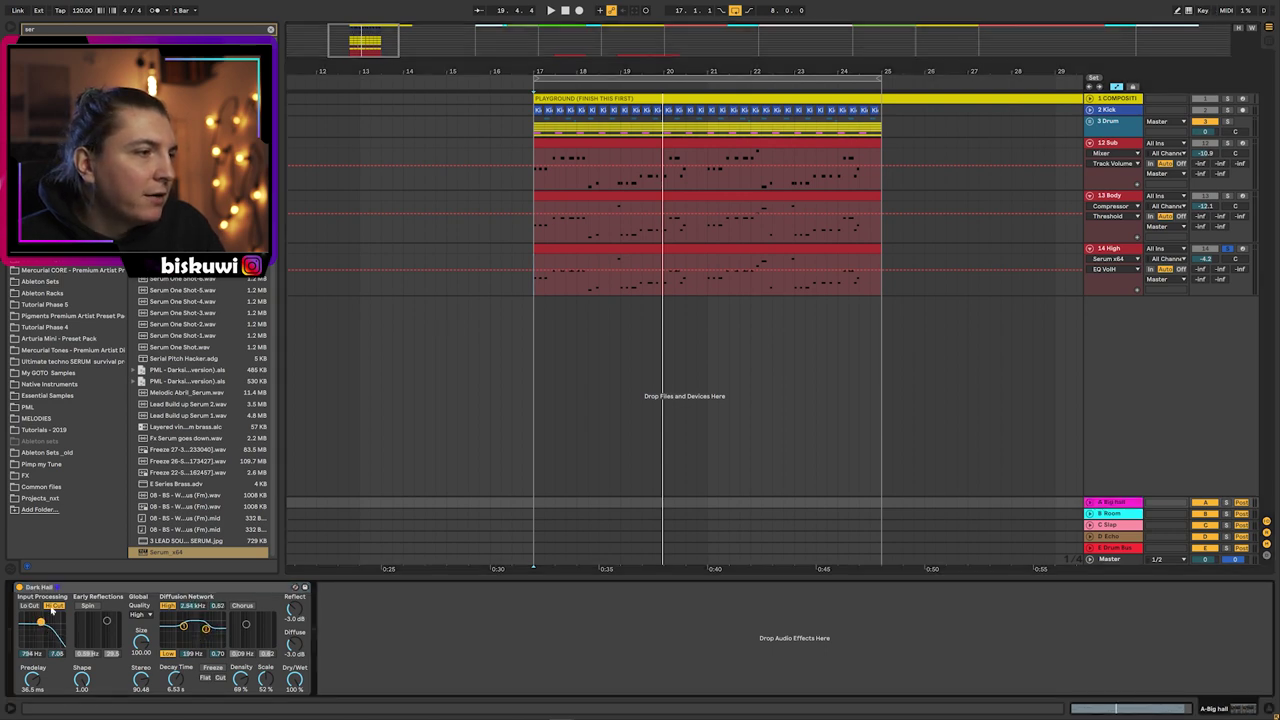
drag(206, 629, 205, 631)
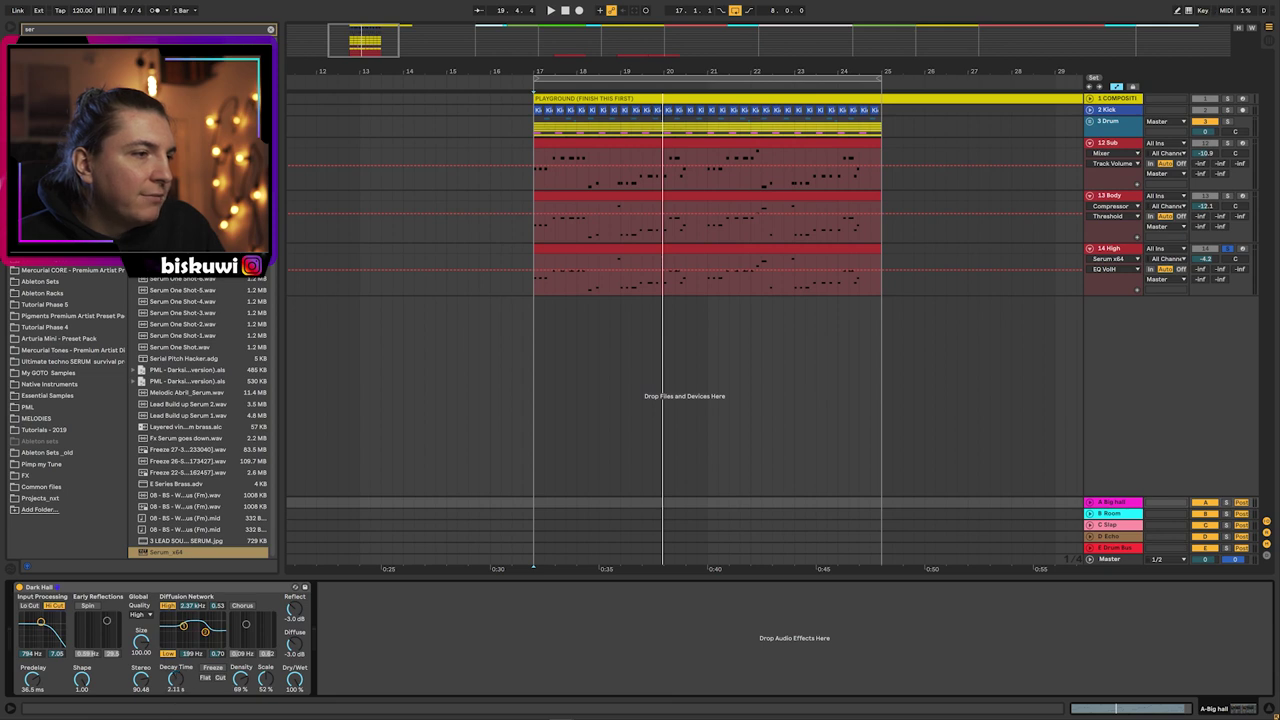
- Send the High track to Big hall at -10.6 dB and set the reverb's reflect to -2.2 dB and diffuse to -0.2 dB
drag(1201, 270, 1201, 201)
key(space)
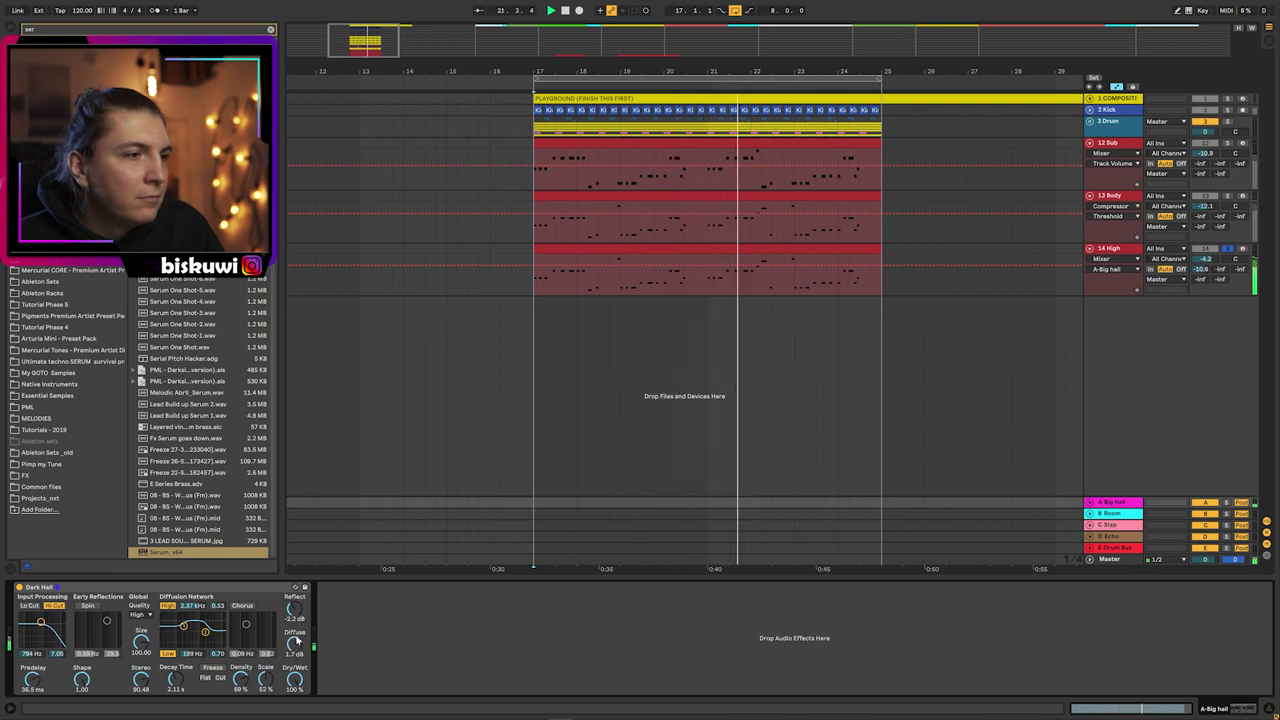
drag(295, 643, 295, 634)
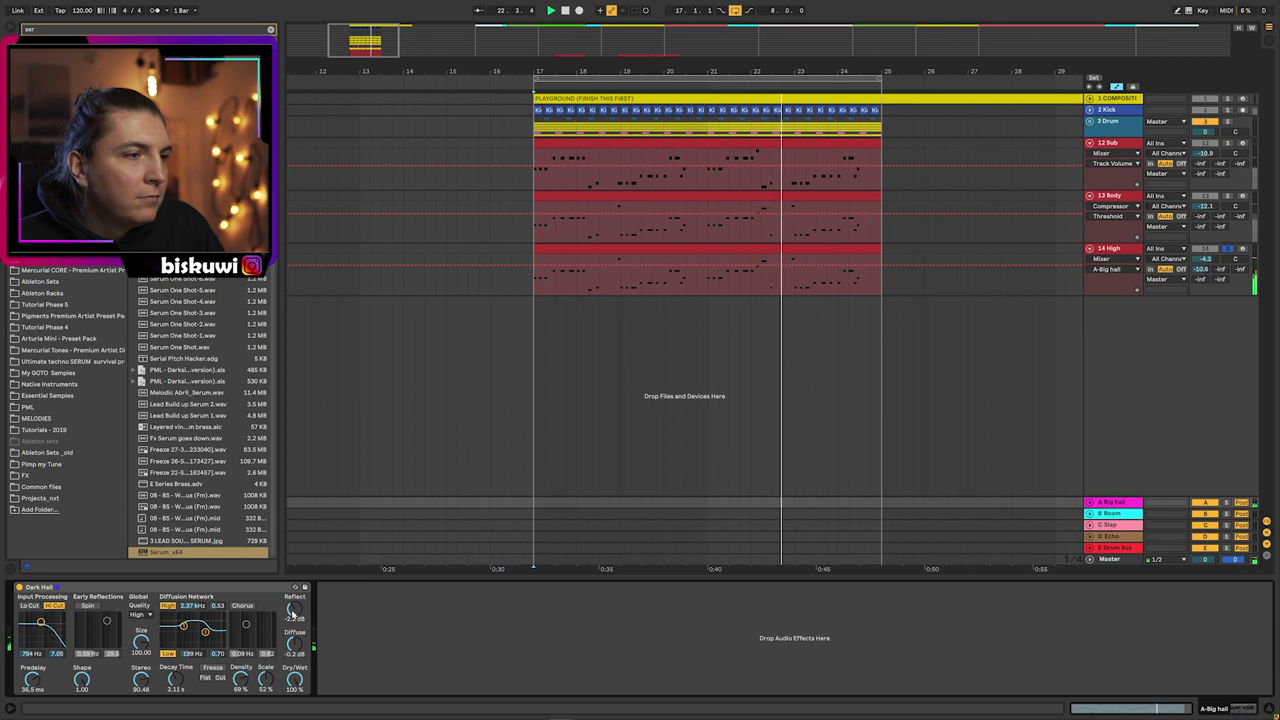
- Reduce the Big hall reverb's decay to 1.68 s and size to 45.84, with 68% scale and a 2.54 kHz high diffusion filter
drag(175, 684, 175, 693)
drag(141, 644, 141, 657)
drag(205, 632, 207, 632)
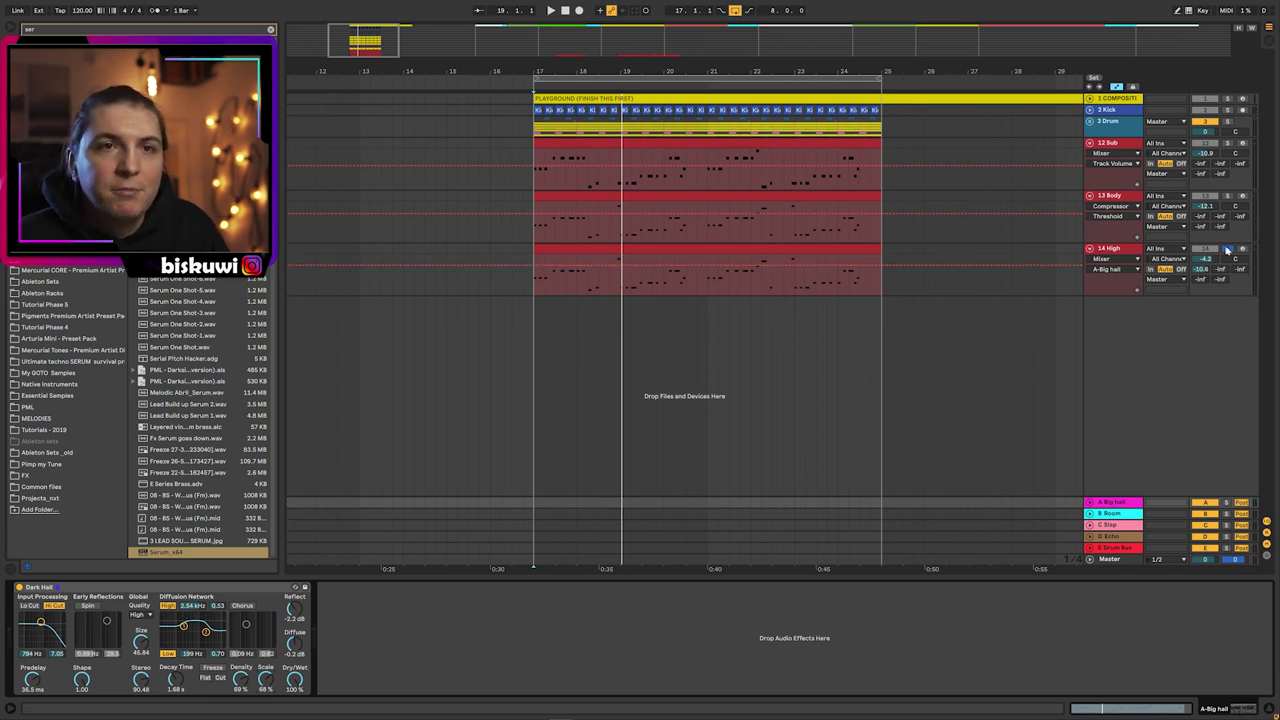
- Unsolo the High track, play the full mix and raise High's volume to -3.5 dB
key(space)
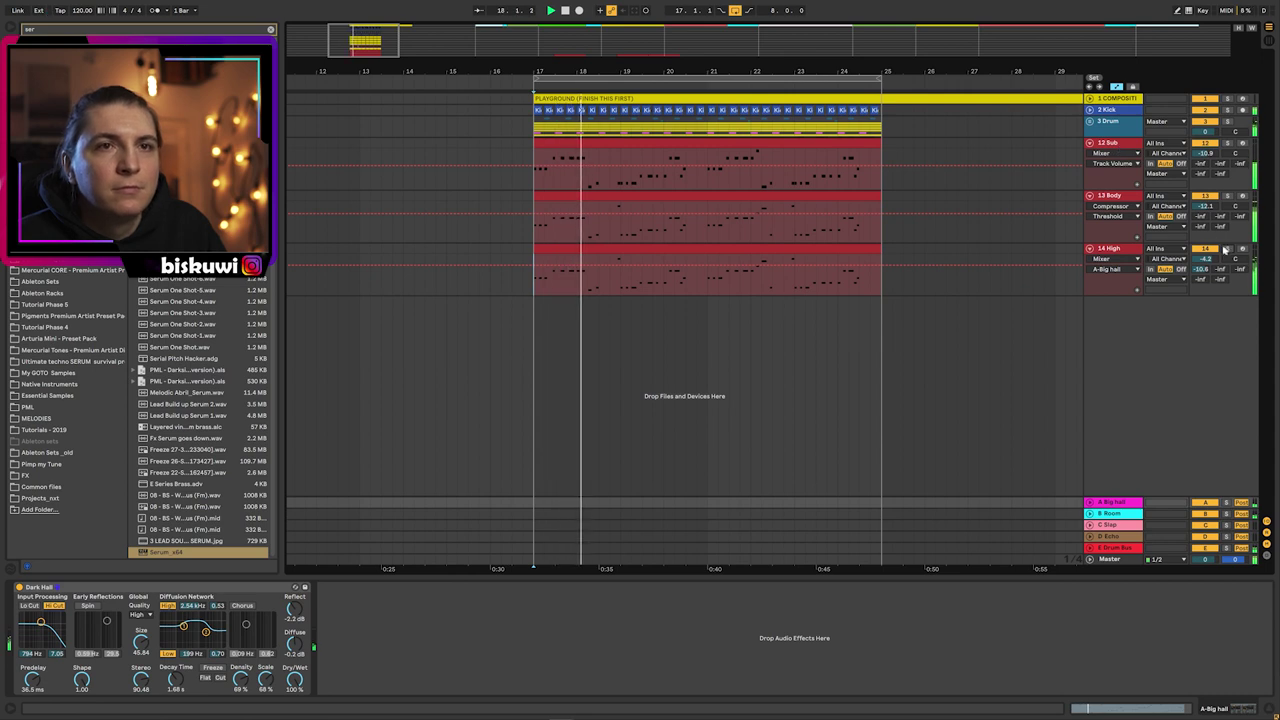
drag(1206, 258, 1206, 248)
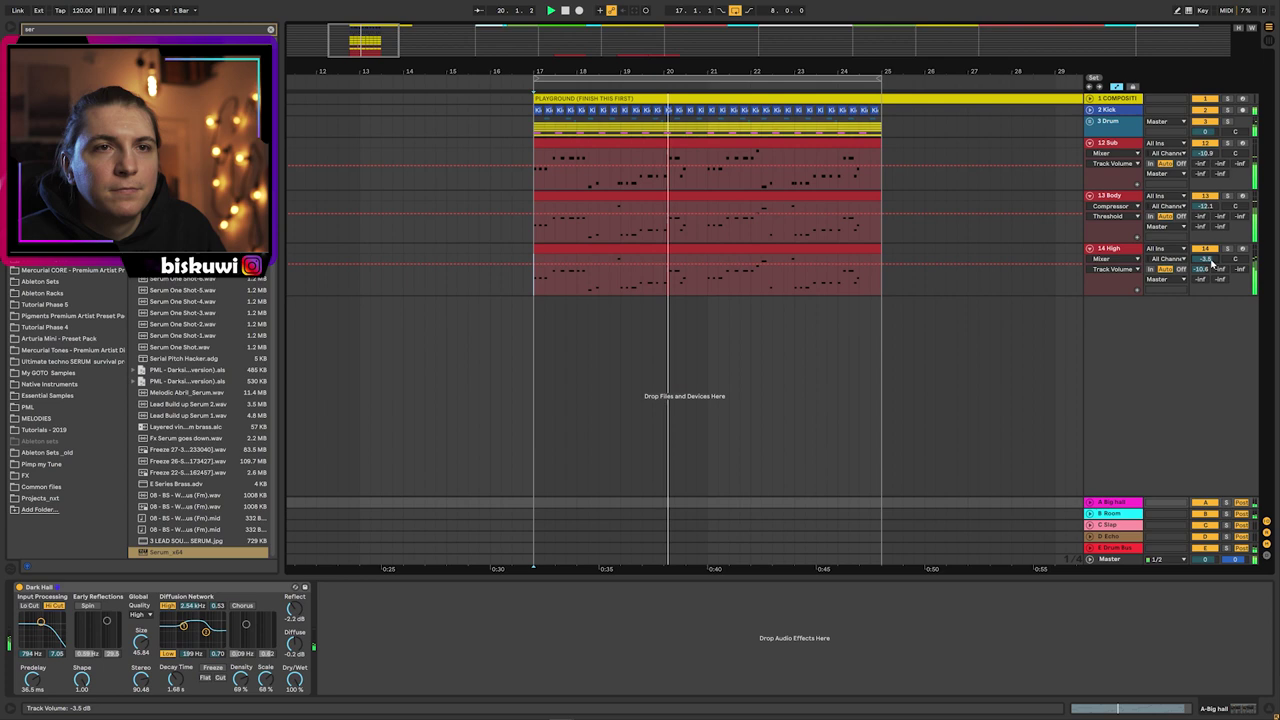
- Select the High track and start a browser search for another device
click(1133, 257)
key(ctrl+f)
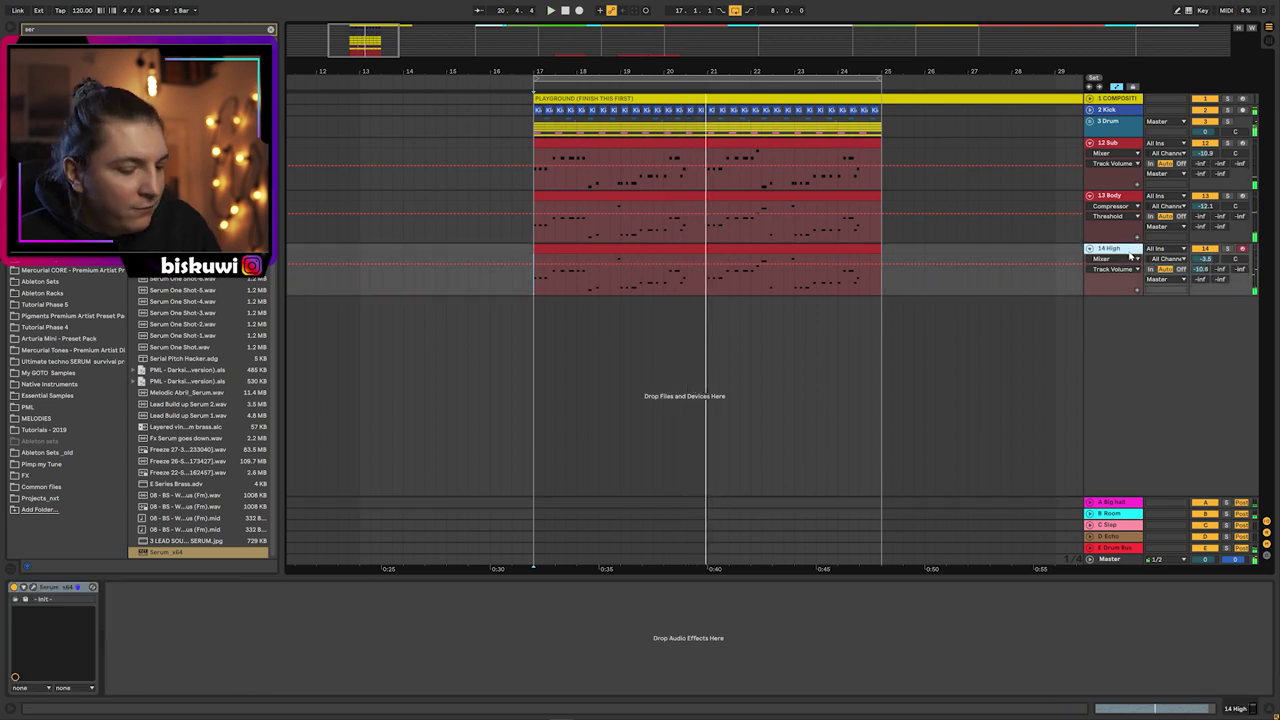
- Add an EQ Eight to the High track, with band 1 as a low cut and a boost of about 4 dB near 1.8 kHz
text(eq)
key(Down)
key(Return)
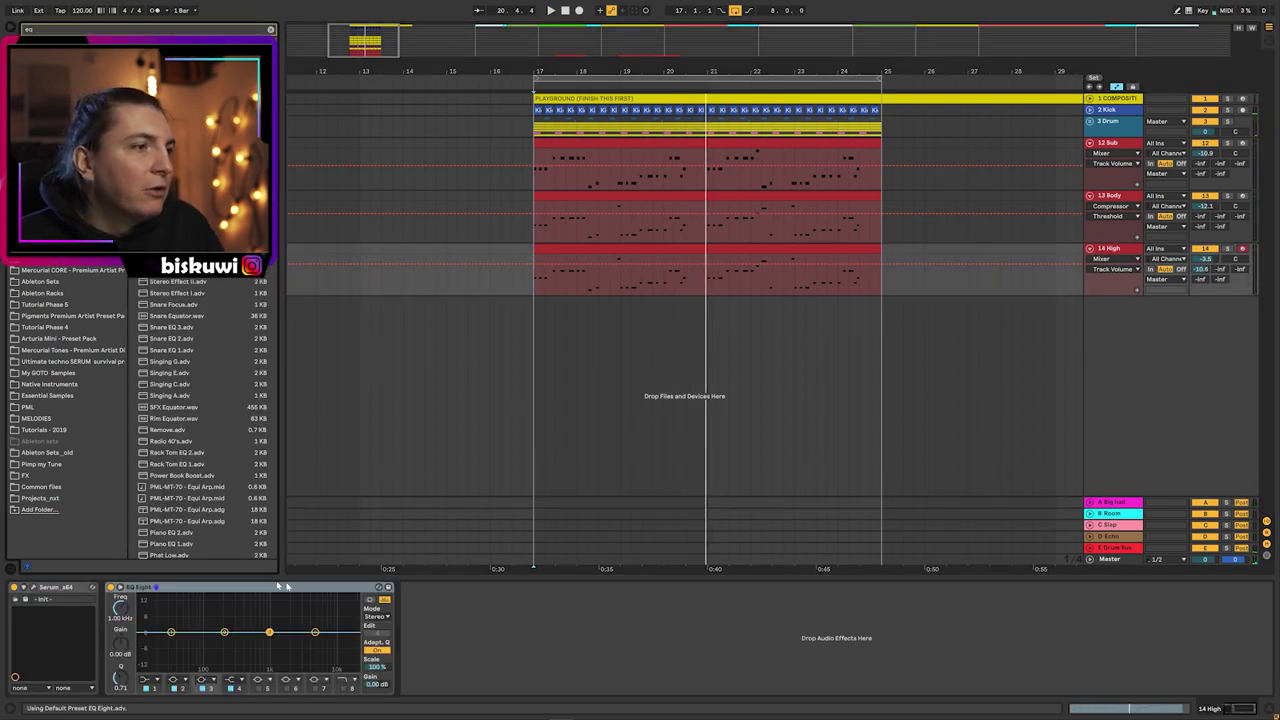
click(147, 680)
click(149, 610)
key(space)
drag(171, 632, 286, 622)
key(space)
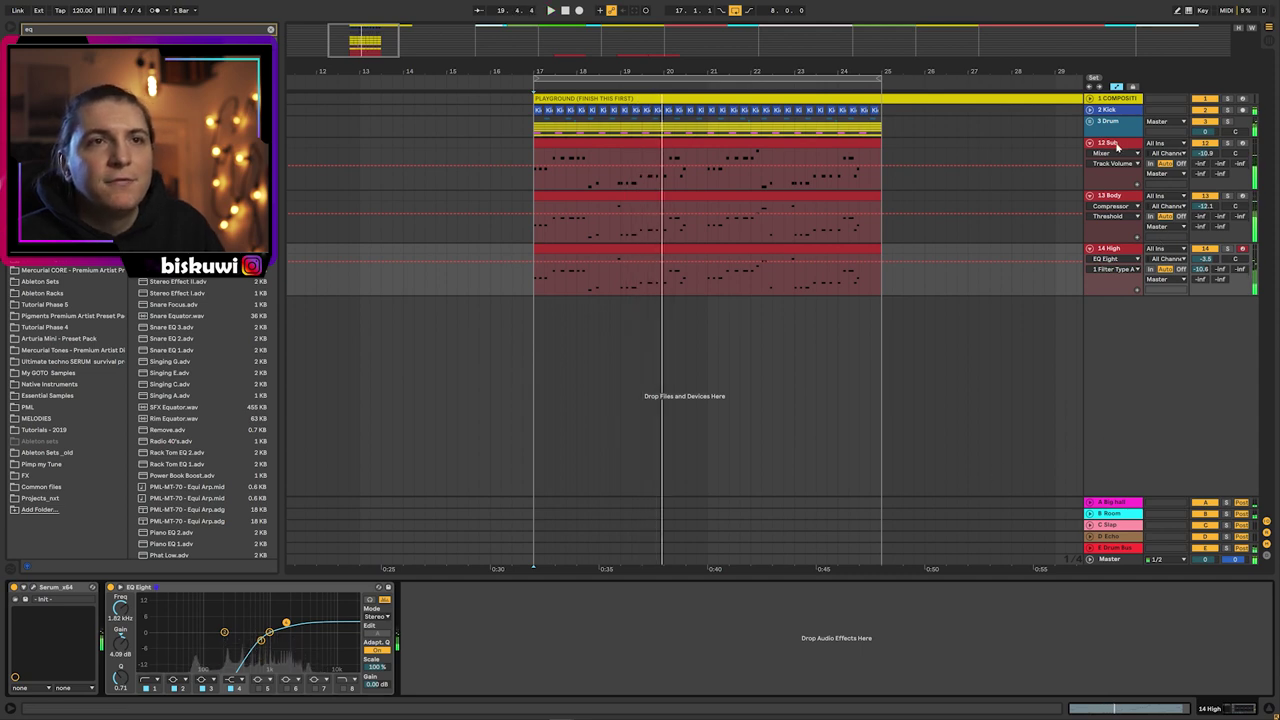
- Group the Sub, Body and High tracks and move the Kick track into the group above Sub
click(1108, 143)
click(1123, 254)
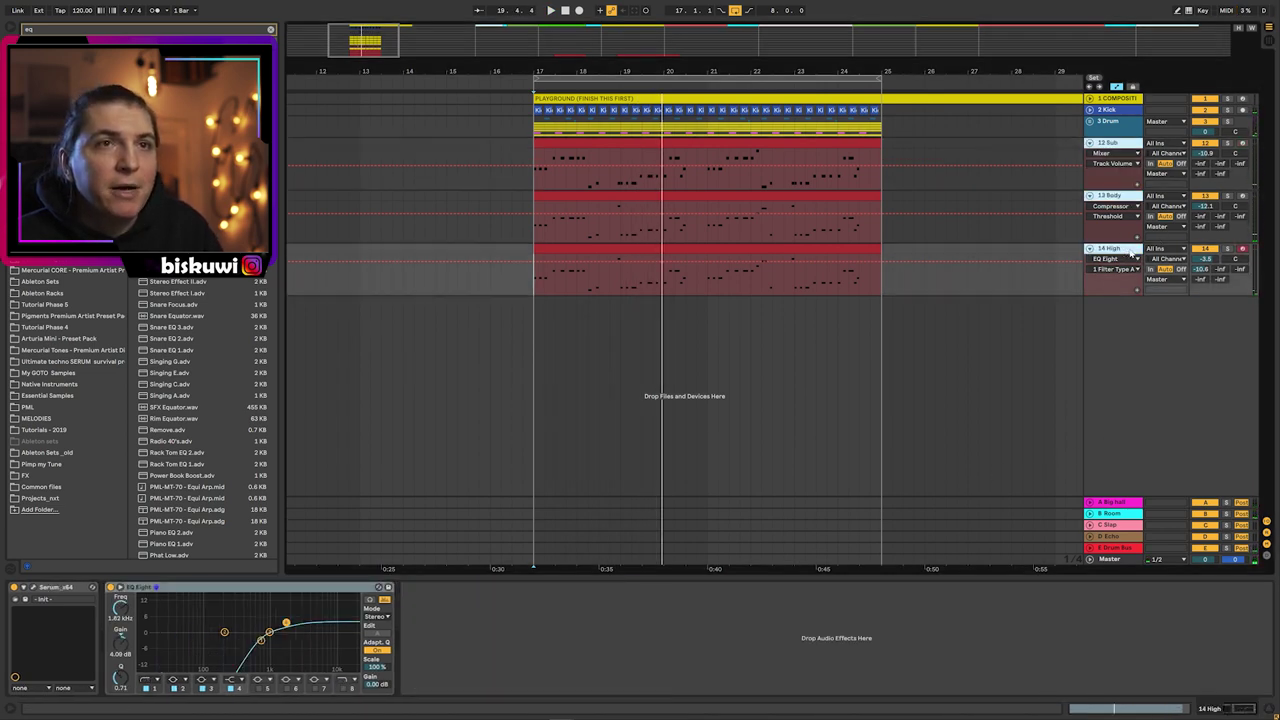
key(ctrl+g)
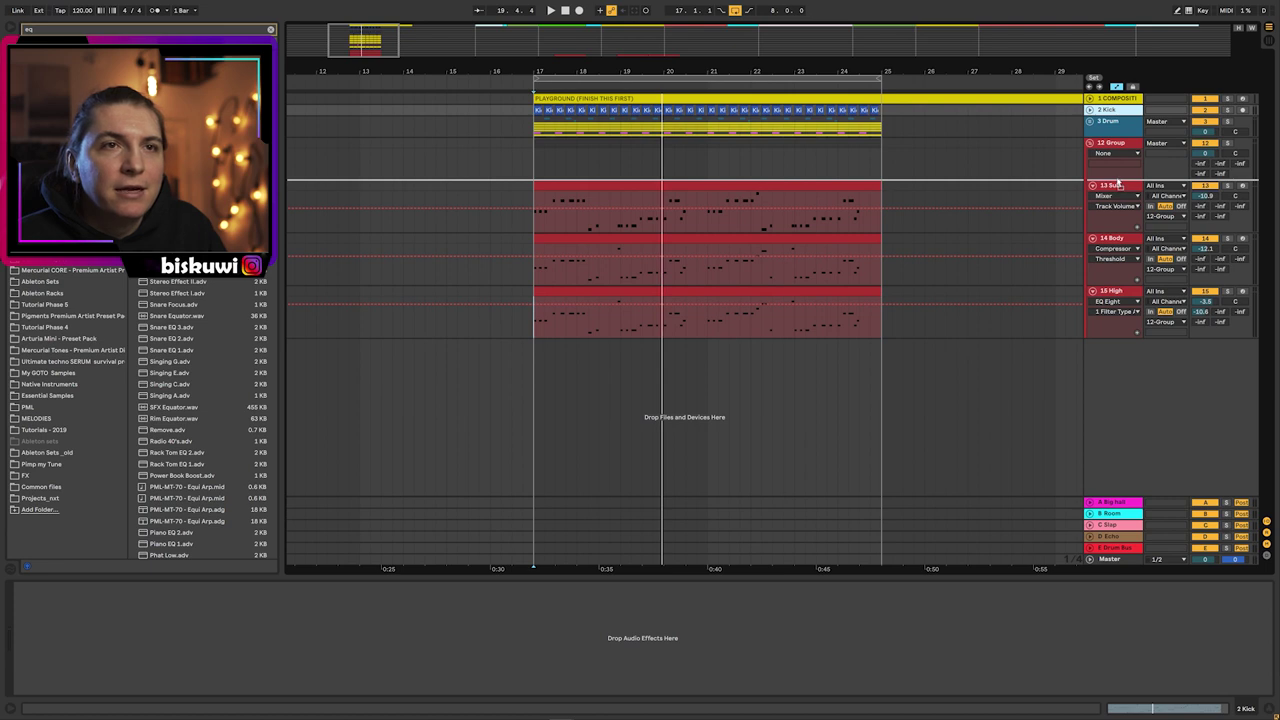
drag(1118, 183, 1116, 180)
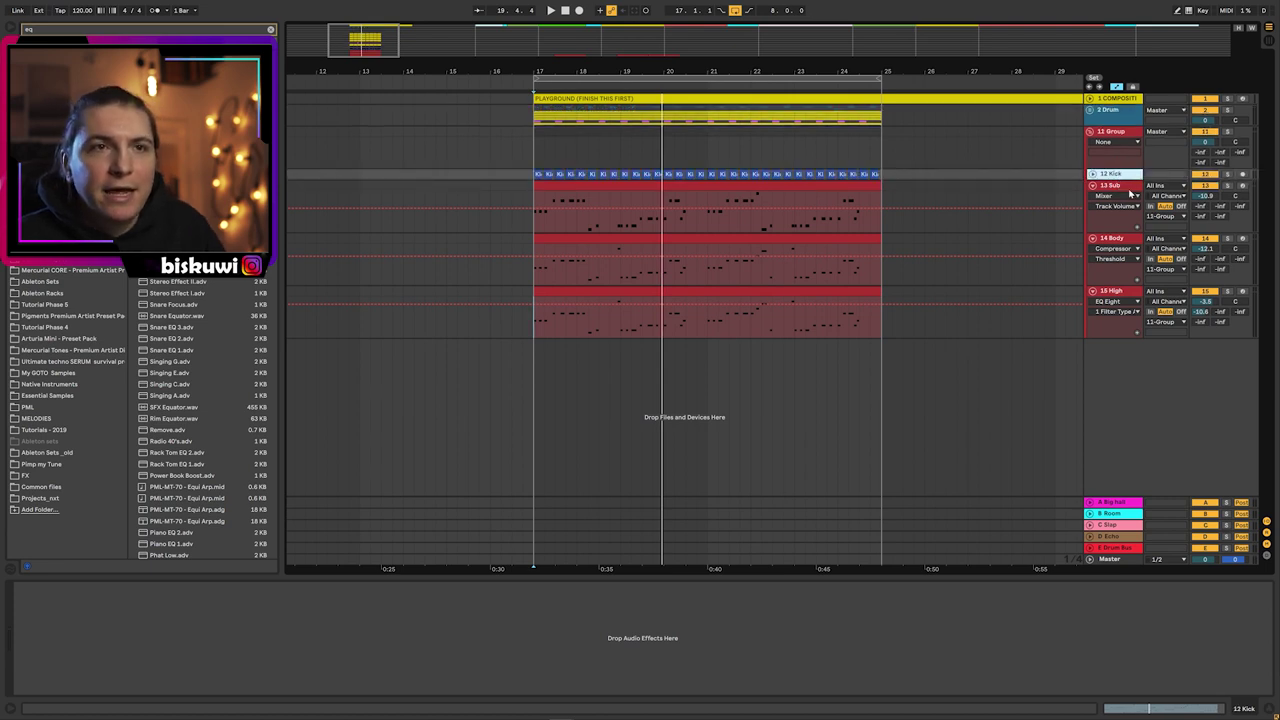
- Group the Sub, Body and High tracks inside the existing group and name the nested group Bass
click(1131, 193)
click(1119, 292)
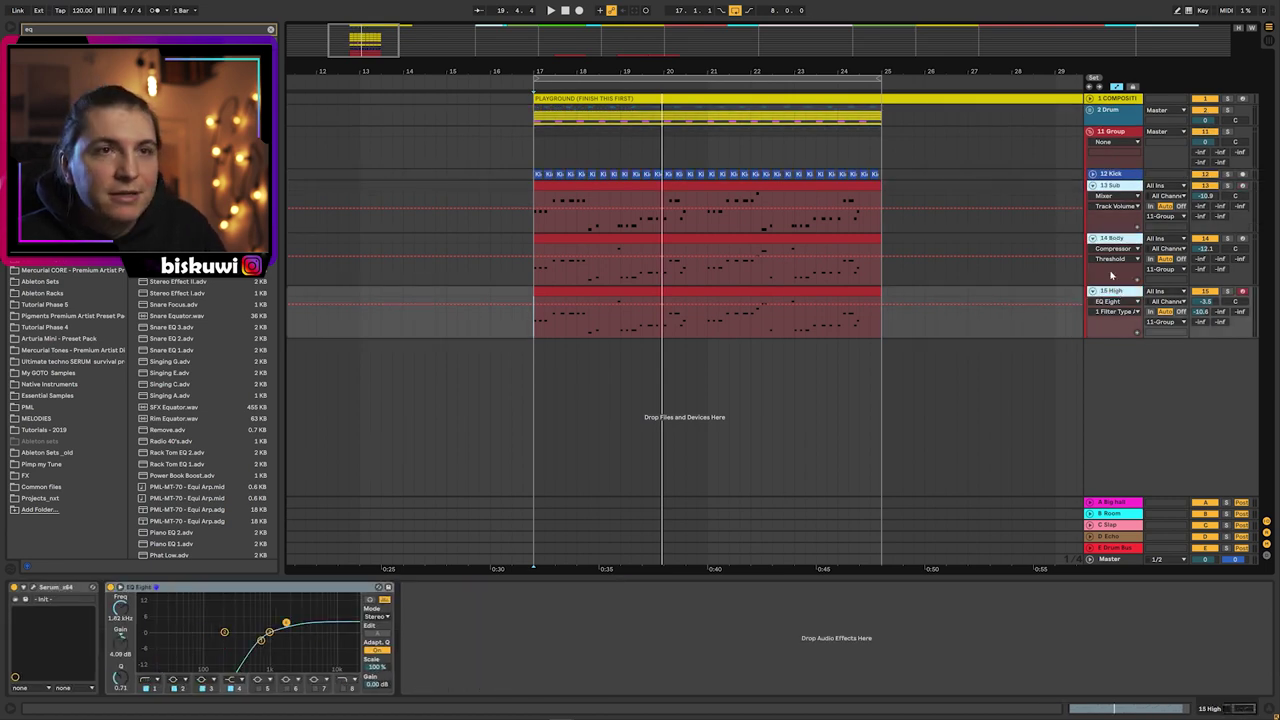
shift+click(1119, 206)
key(ctrl+g)
key(ctrl+r)
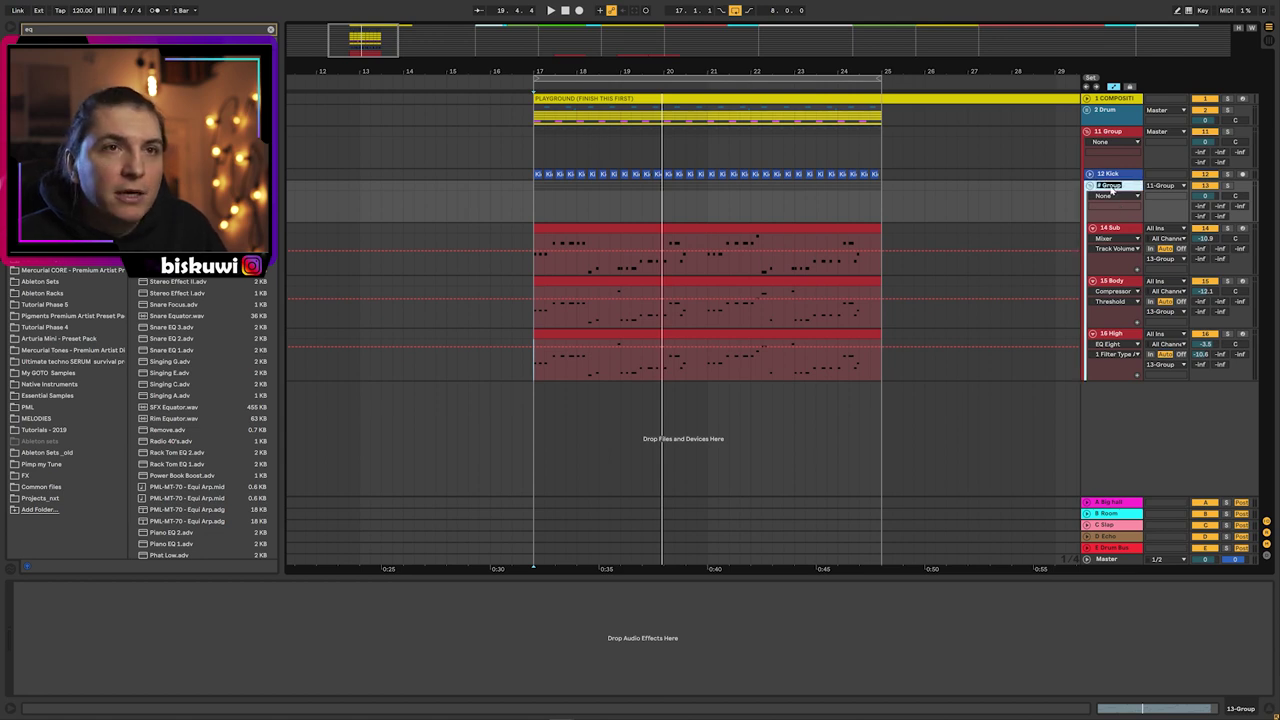
text(Bass)
key(Return)
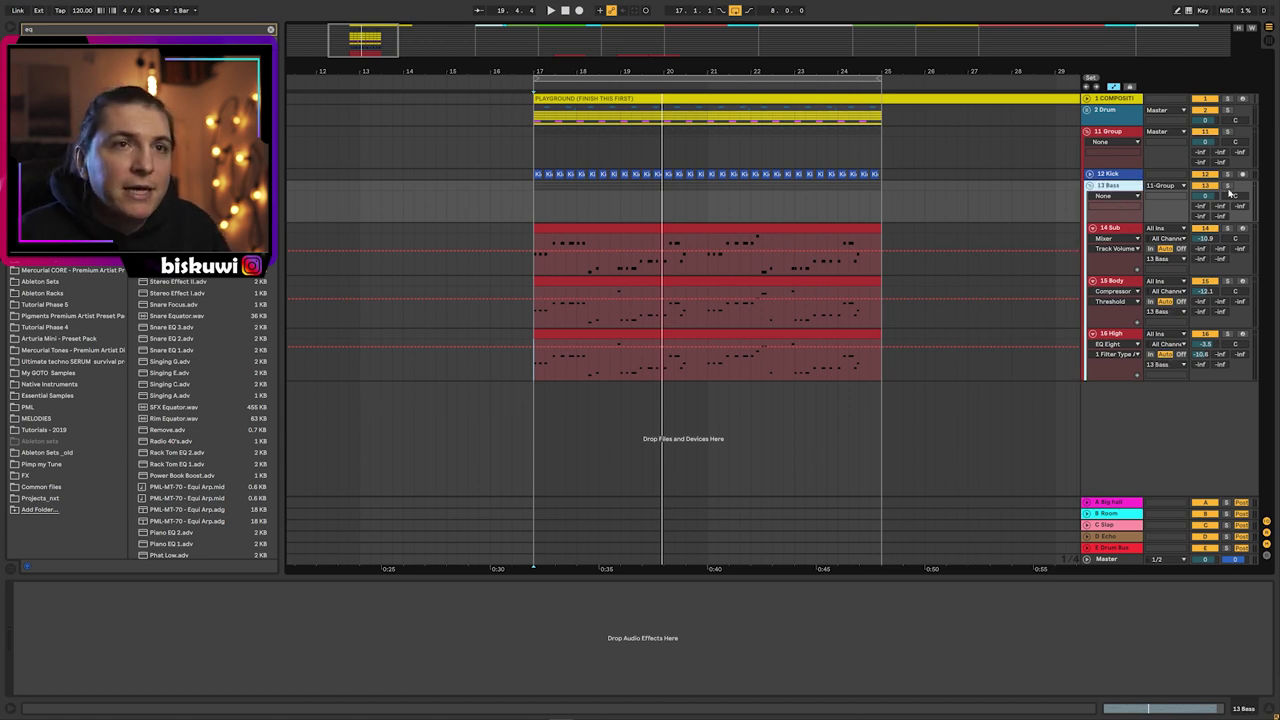
- Rename the outer group containing the Kick and Bass as Low
click(1120, 132)
key(ctrl+r)
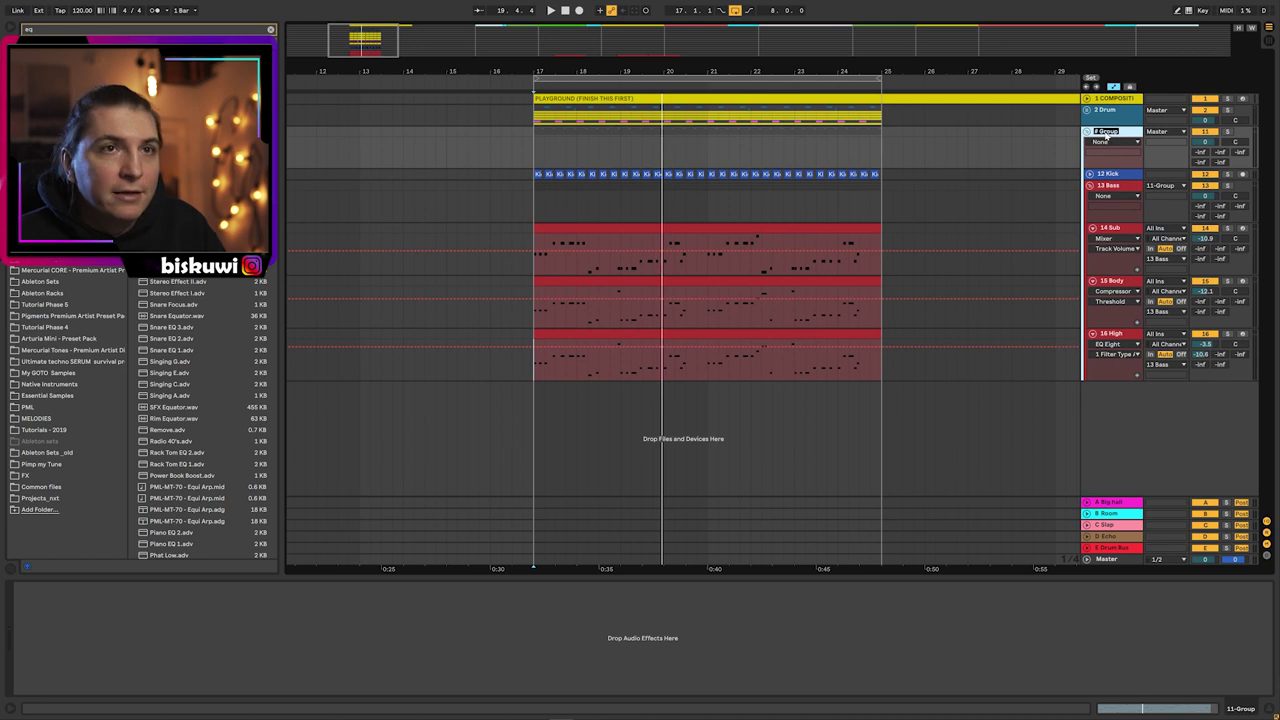
text(Plw)
key(Return)
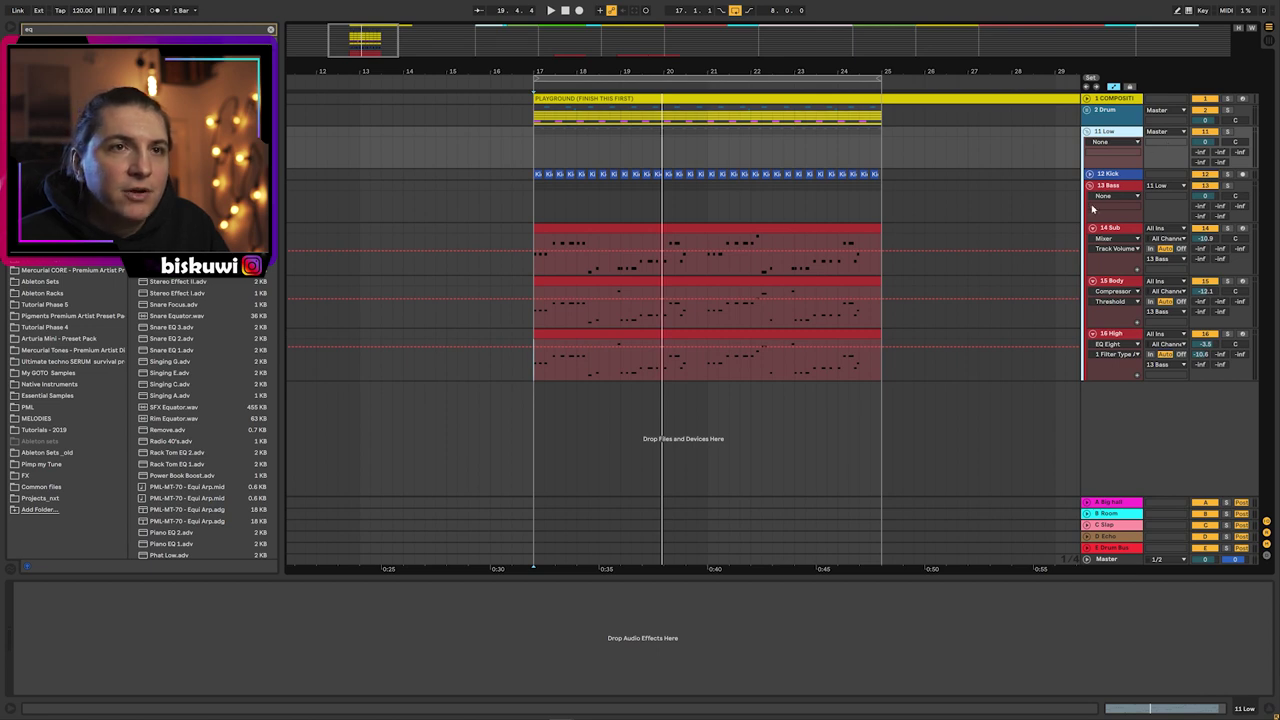
- Find the Glue Compressor in the browser and add it to the Bass group
click(1130, 189)
key(ctrl+f)
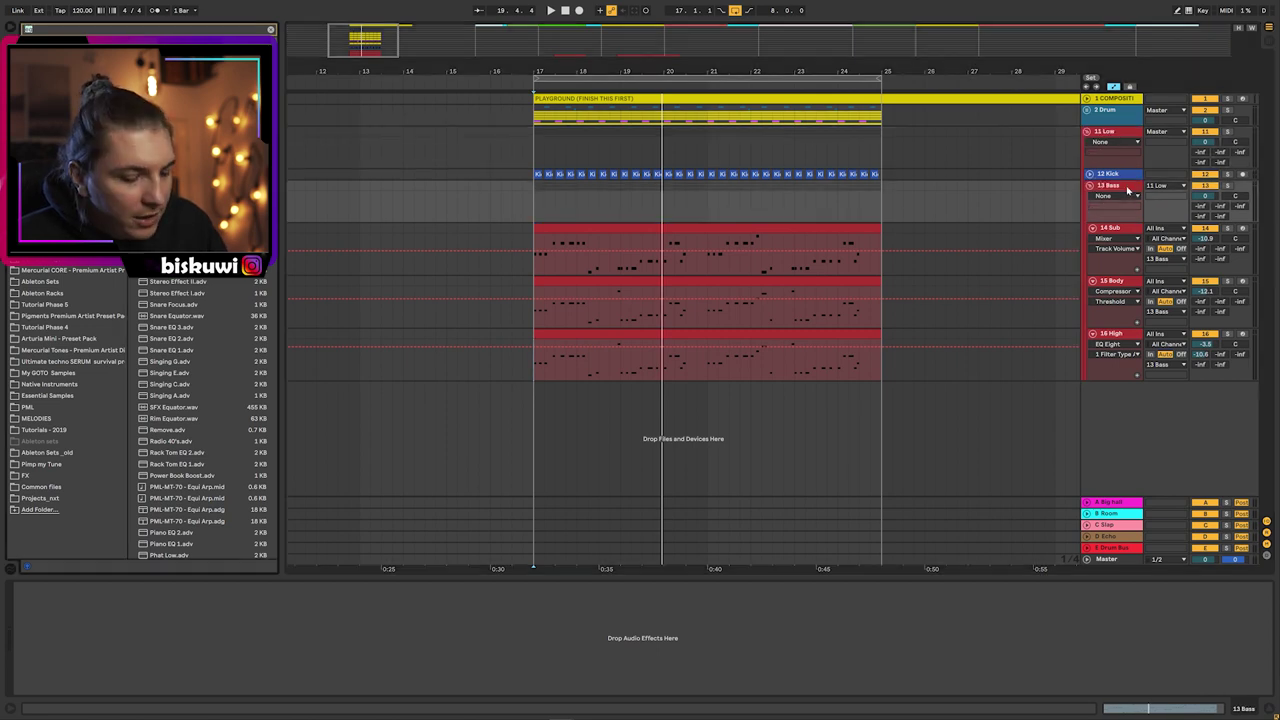
text(glue)
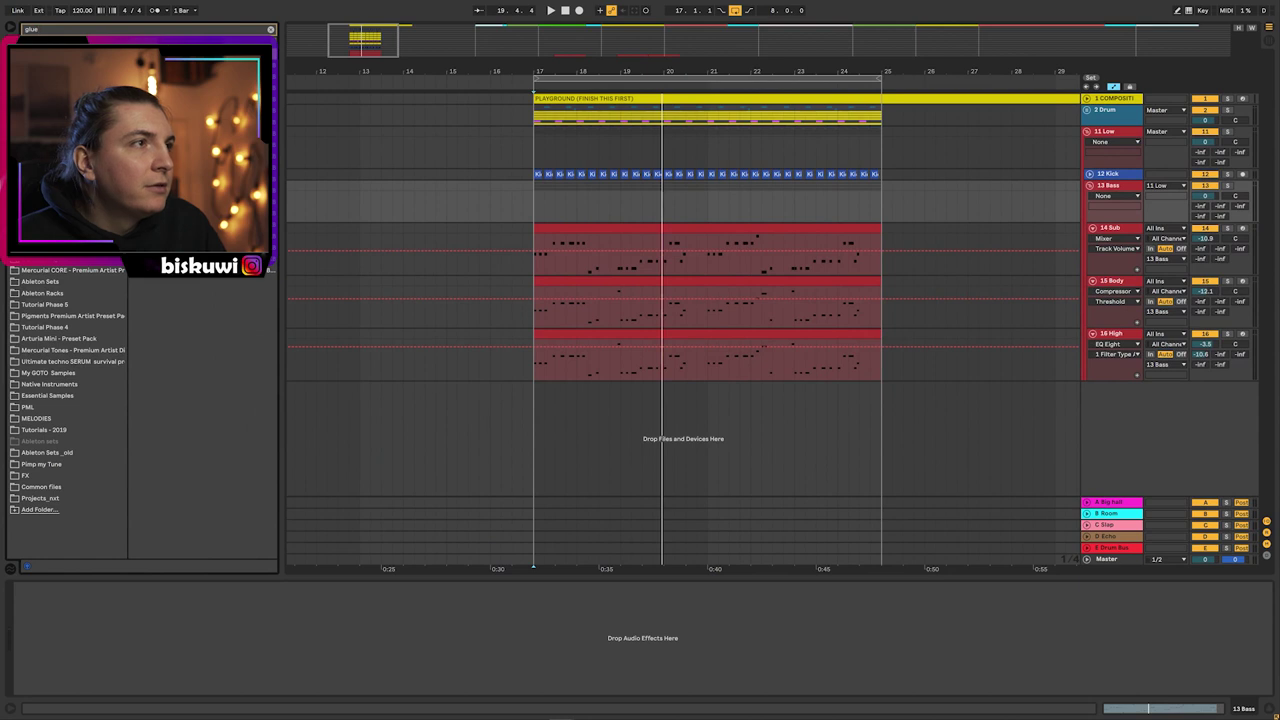
key(Down)
key(Return)
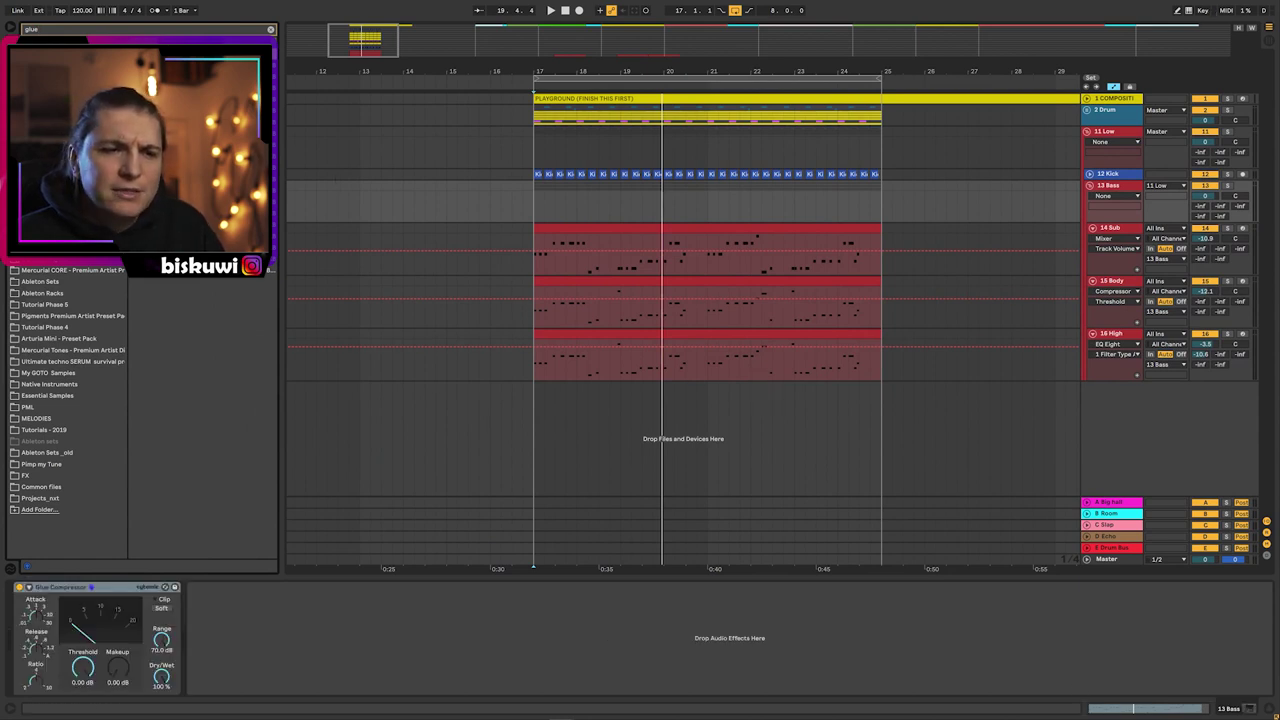
- During playback, set the Glue Compressor's threshold to about -17.5 dB and makeup to about 4.29 dB, with Soft clipping on
key(space)
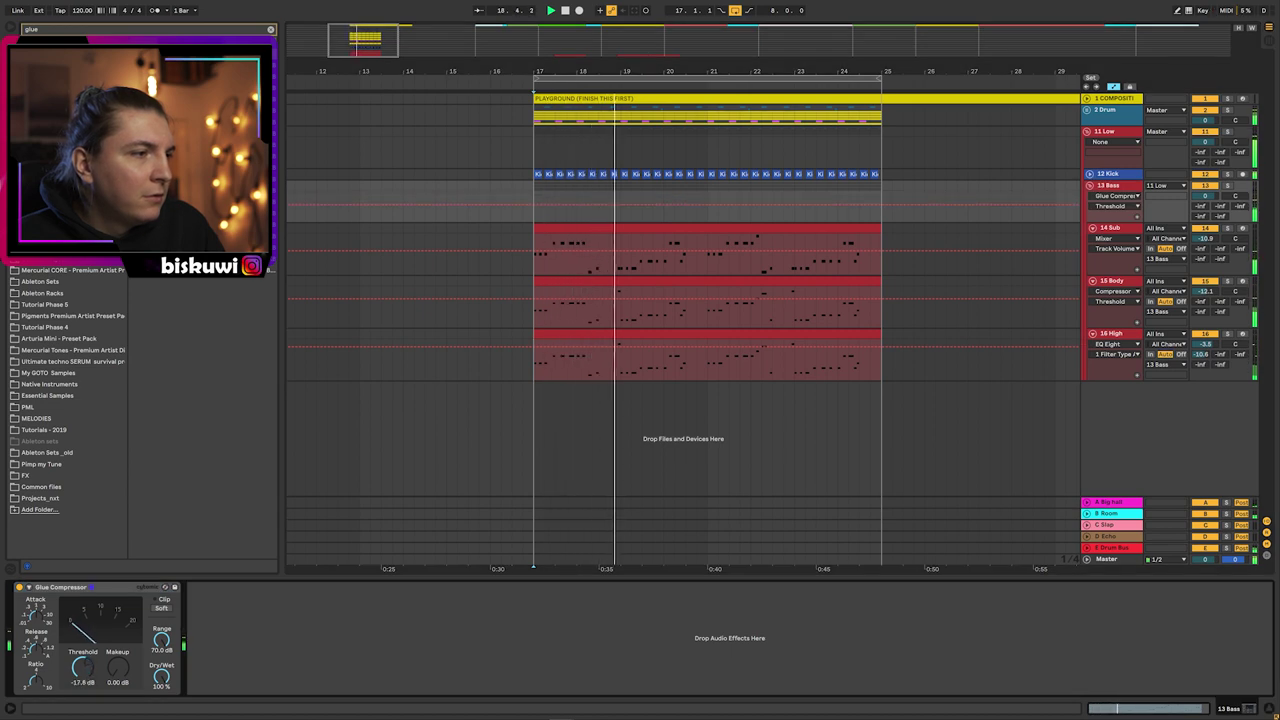
drag(109, 667, 104, 668)
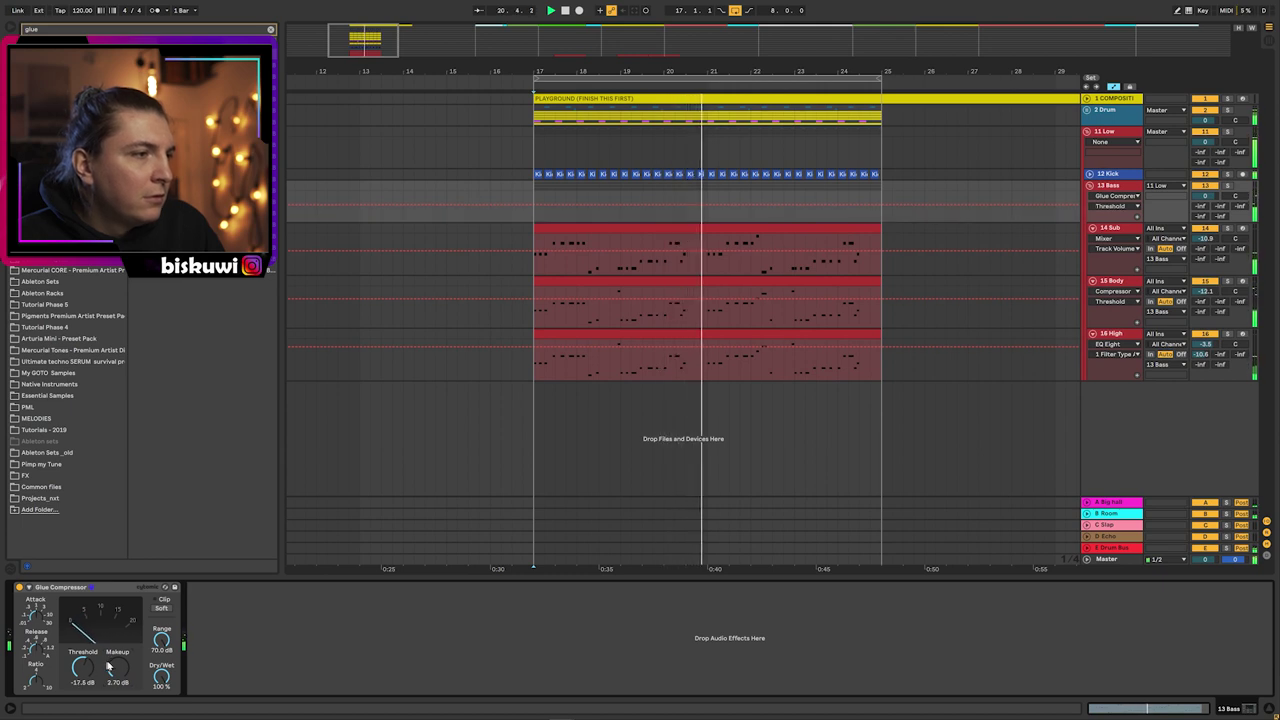
click(161, 608)
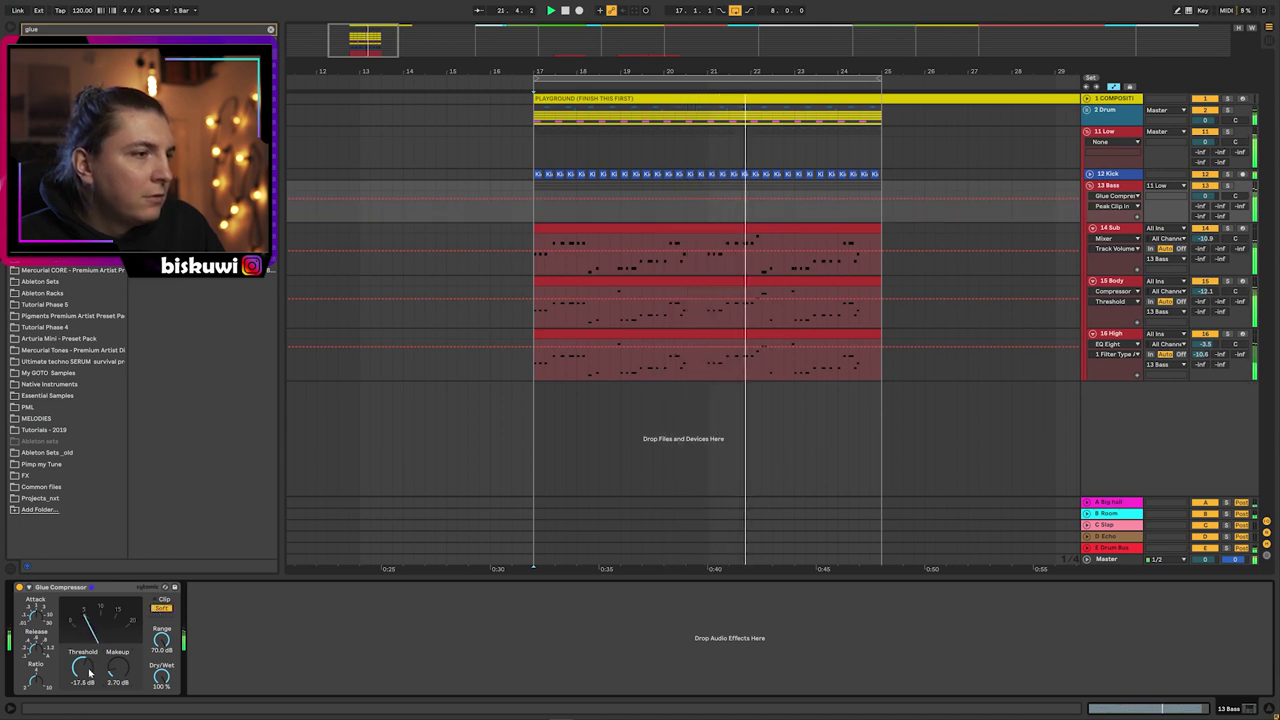
drag(112, 669, 112, 655)
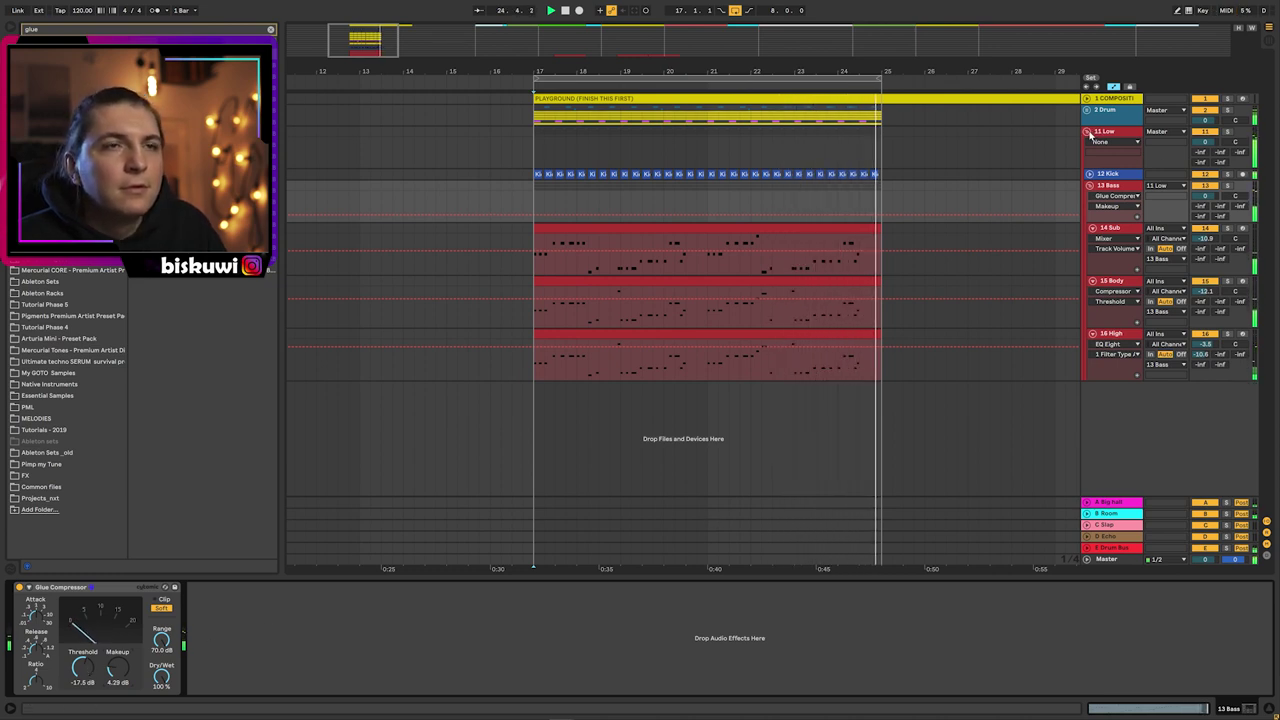
- Fold the Low group and insert a new MIDI track below it
click(1088, 132)
click(1103, 134)
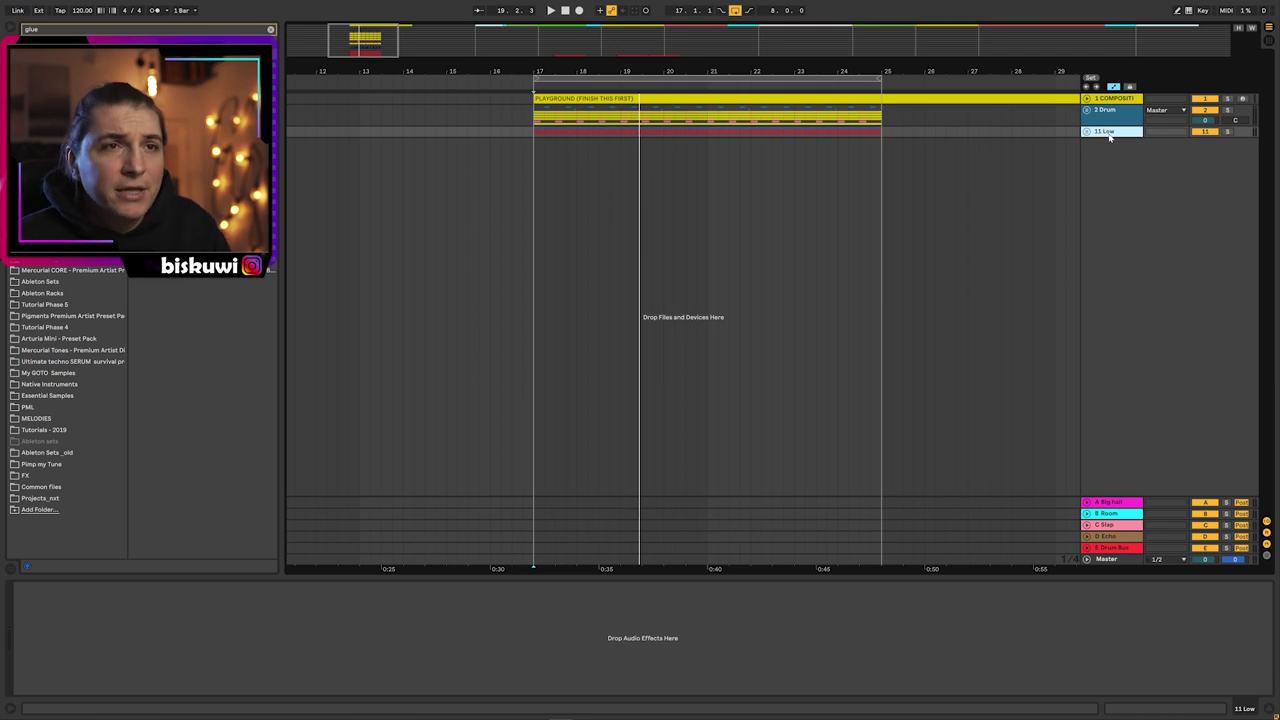
key(ctrl+shift+t)
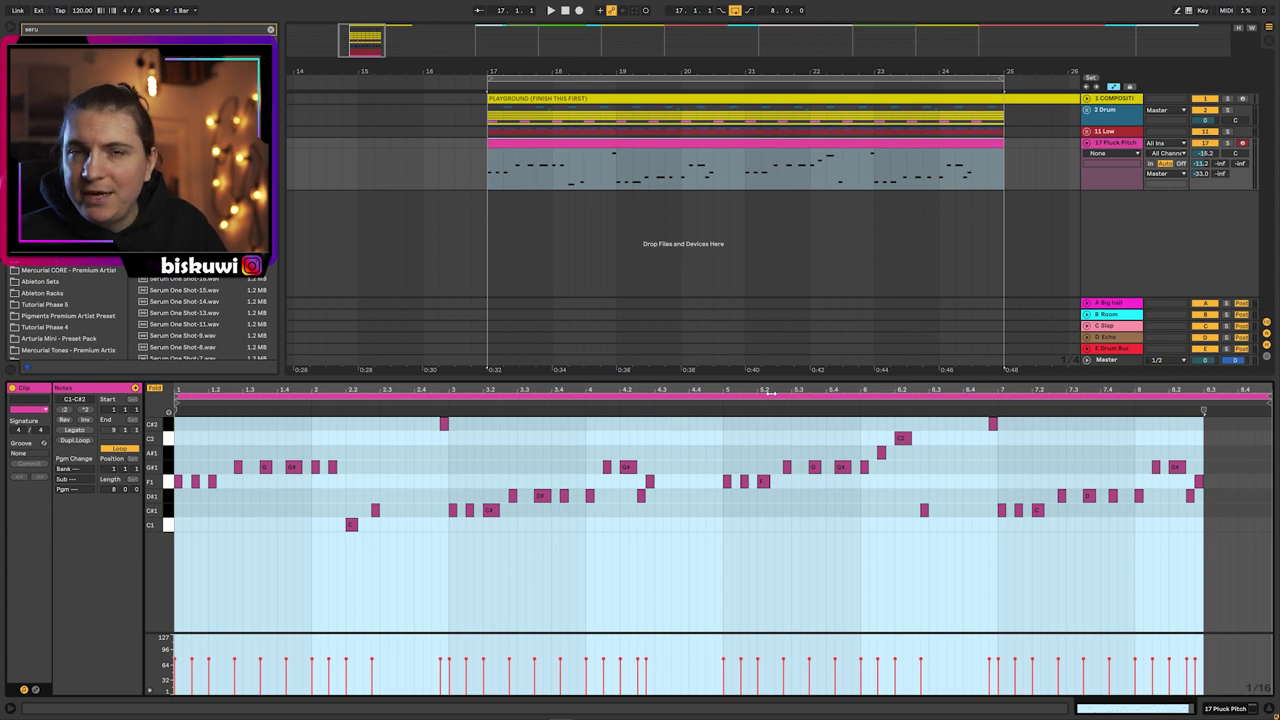
key(shift+Tab)
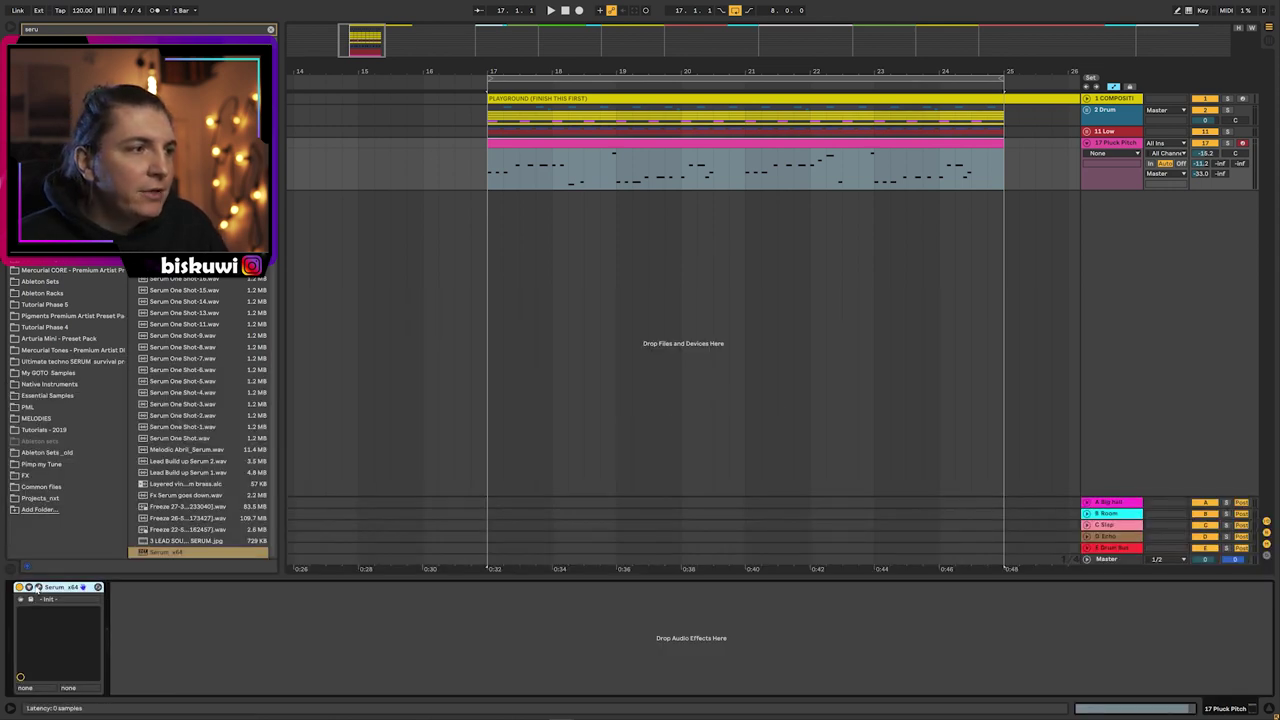
click(39, 588)
drag(845, 141, 893, 141)
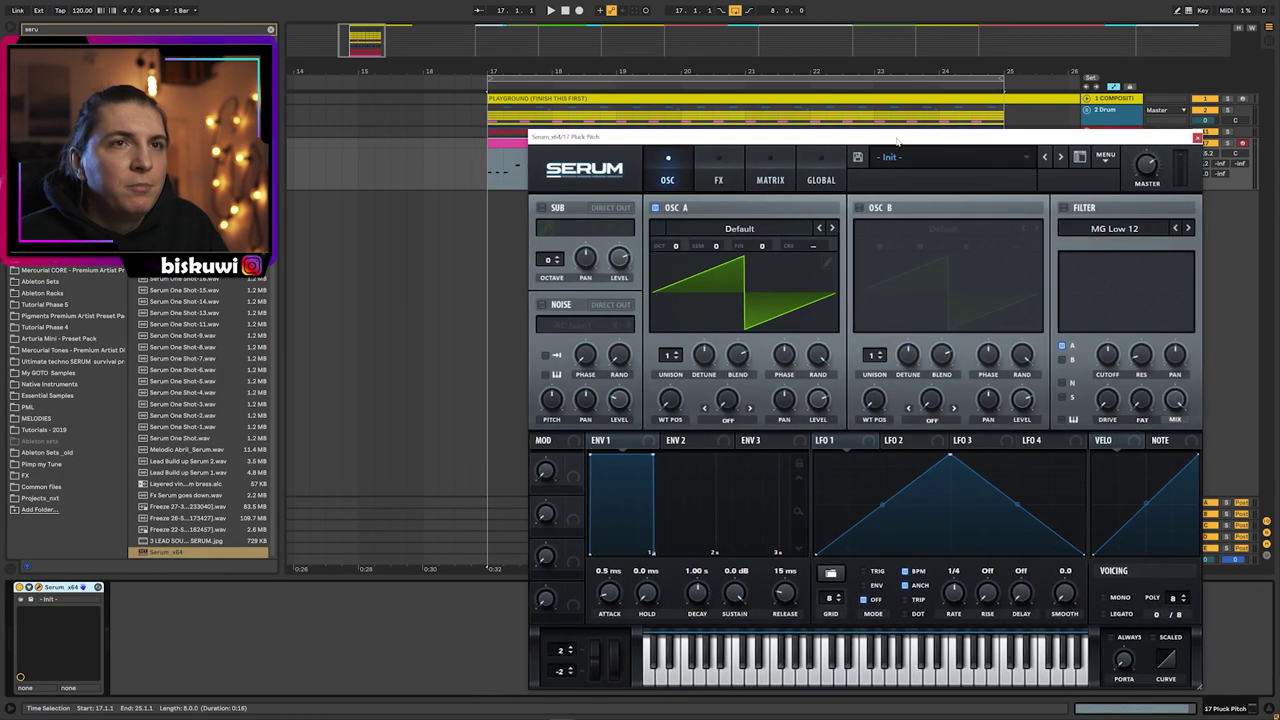
click(1197, 137)
- Unfold the Low group, copy the Body track's Serum sound onto the Pluck Pitch track and open its editor
click(1087, 132)
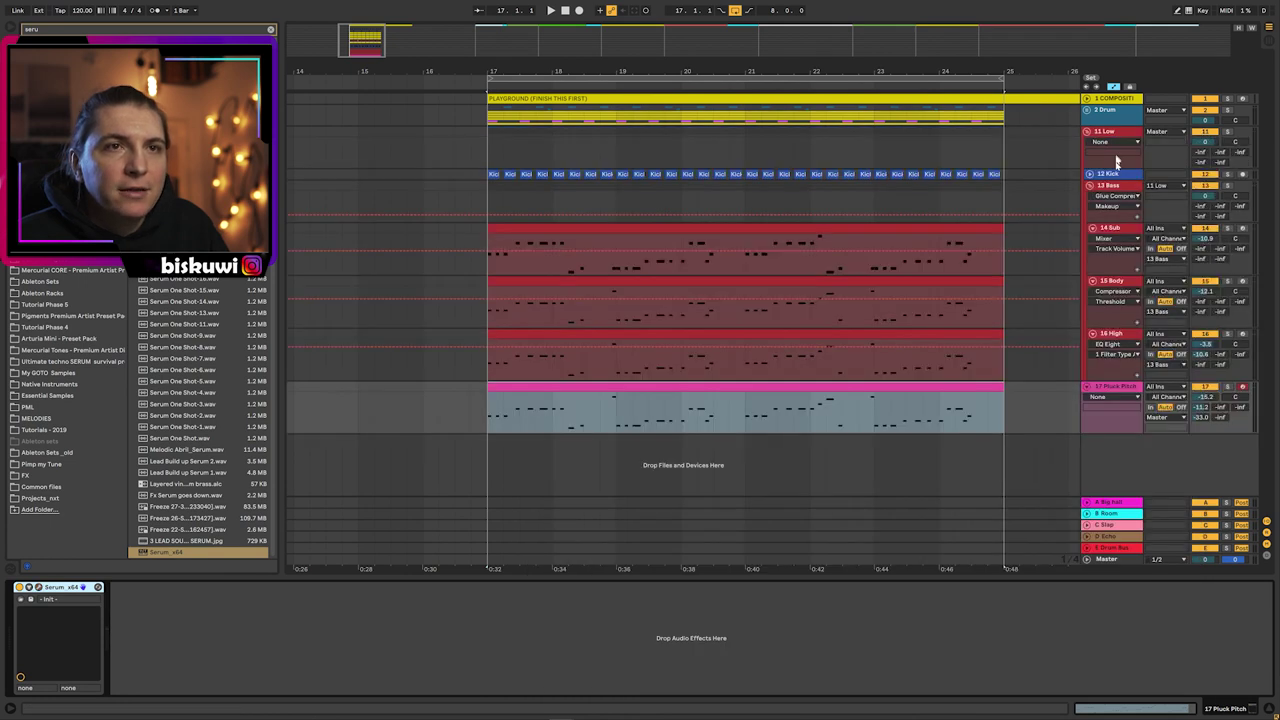
click(1117, 283)
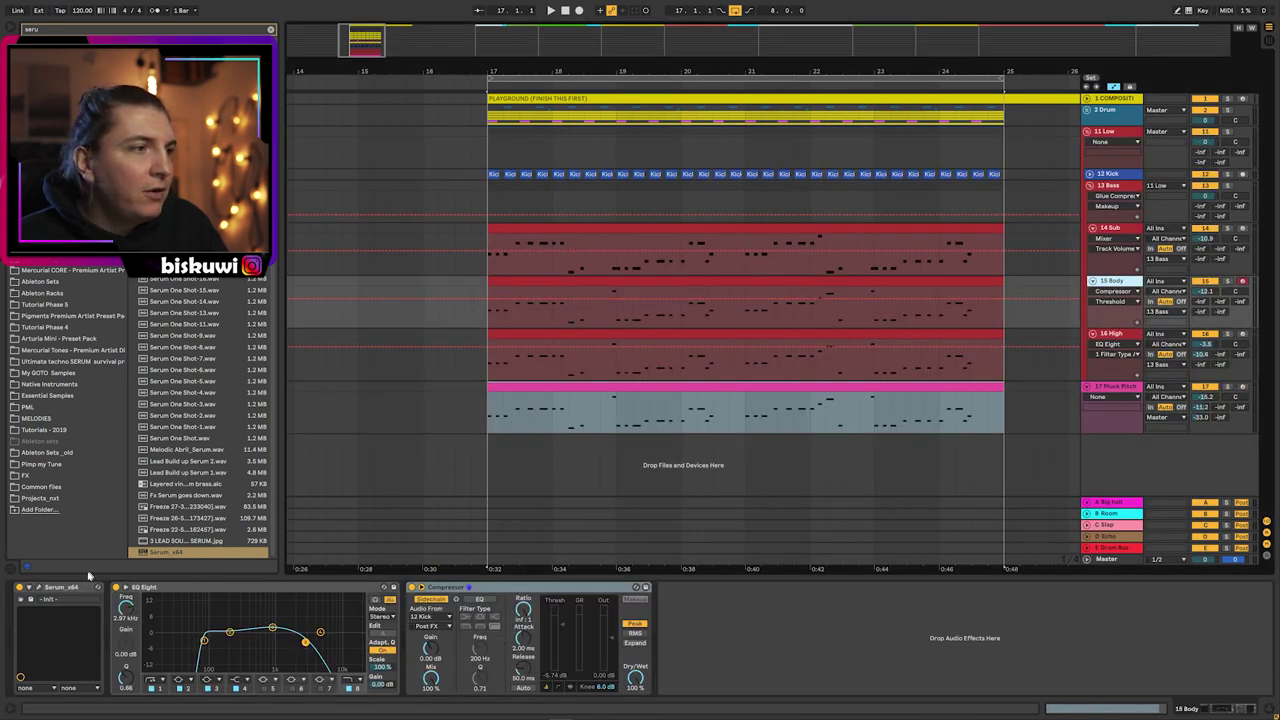
click(1117, 389)
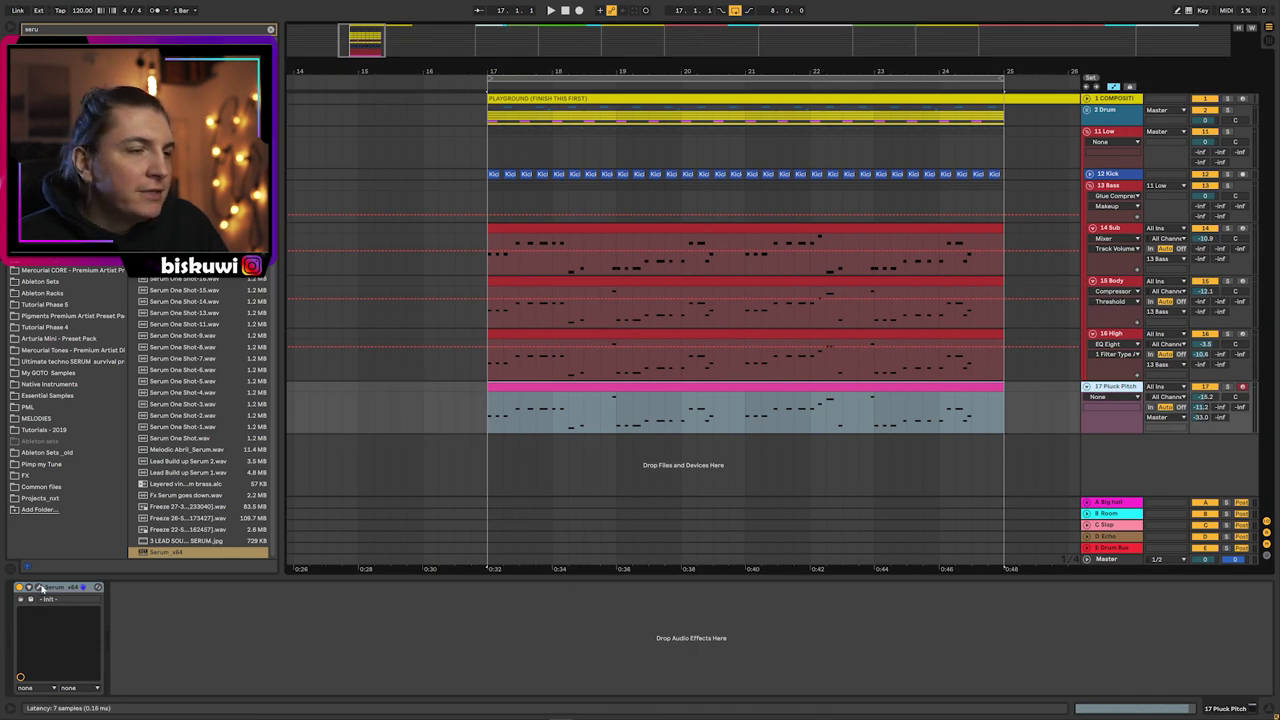
key(ctrl+alt+p)
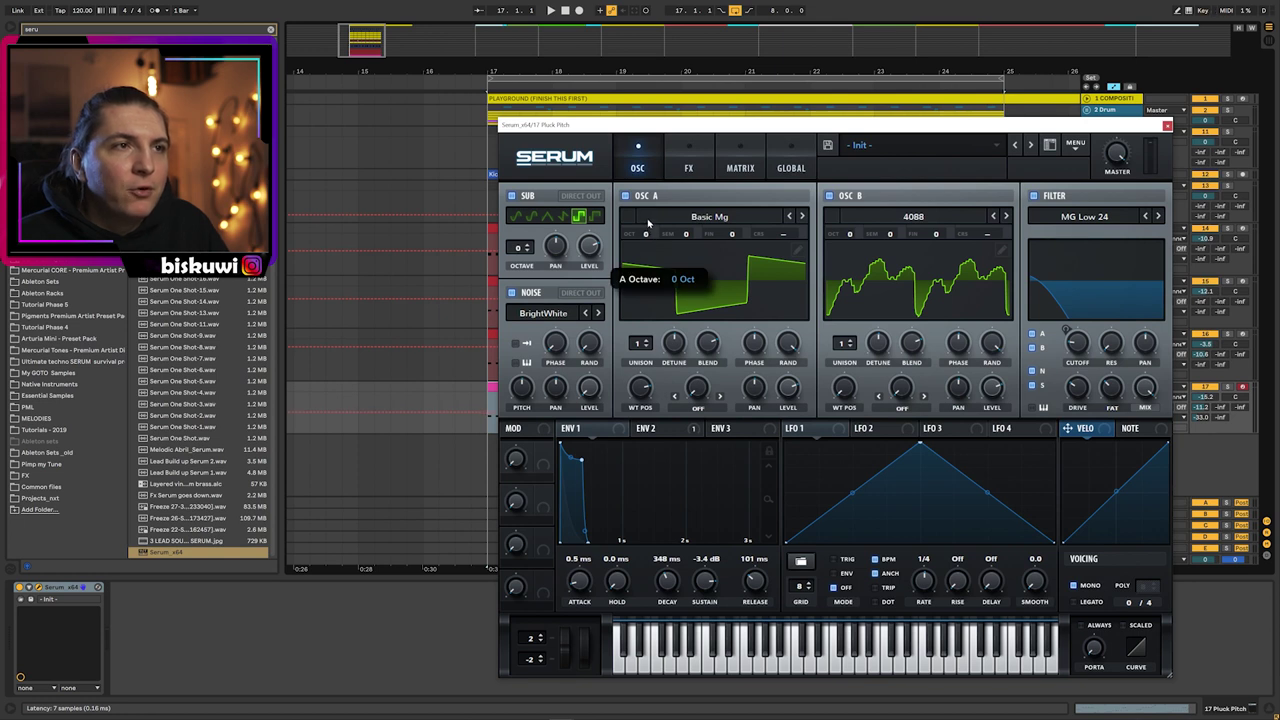
- Set OSC A to +1 octave and OSC B to +1 octave and +7 semitones, disable Sub and Noise, and audition the soloed pluck
drag(648, 214, 648, 208)
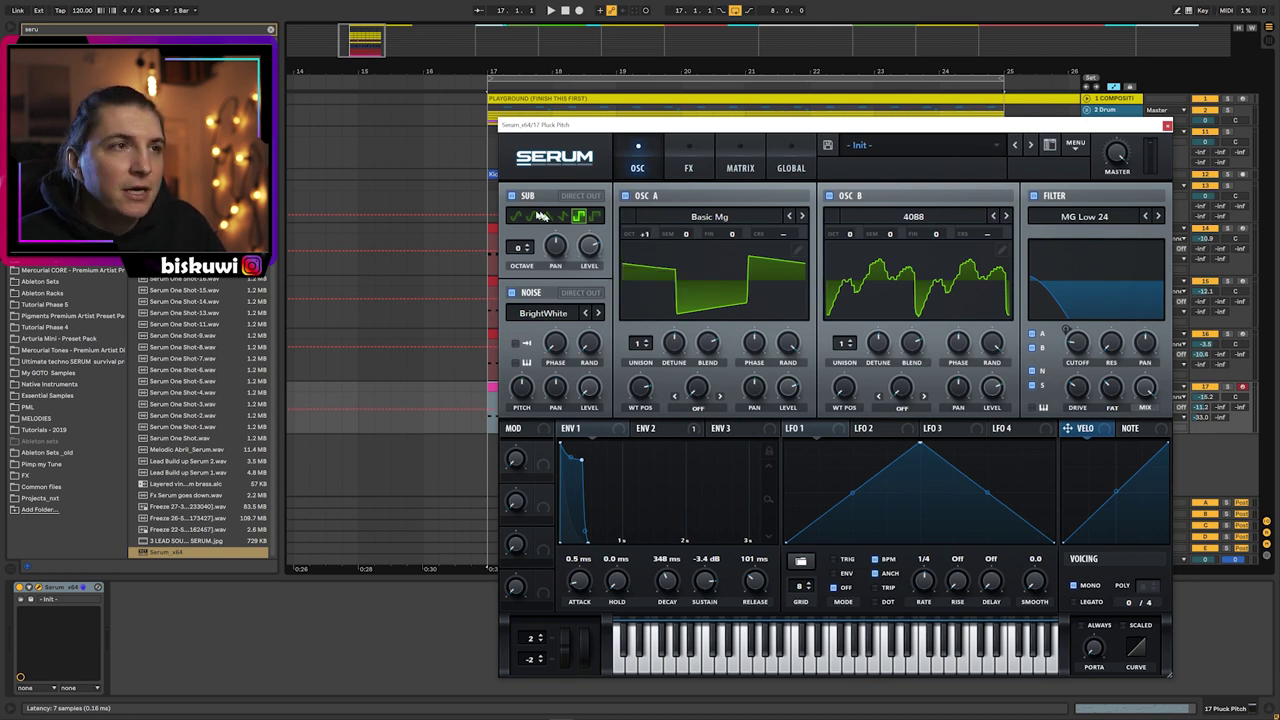
click(512, 196)
click(512, 292)
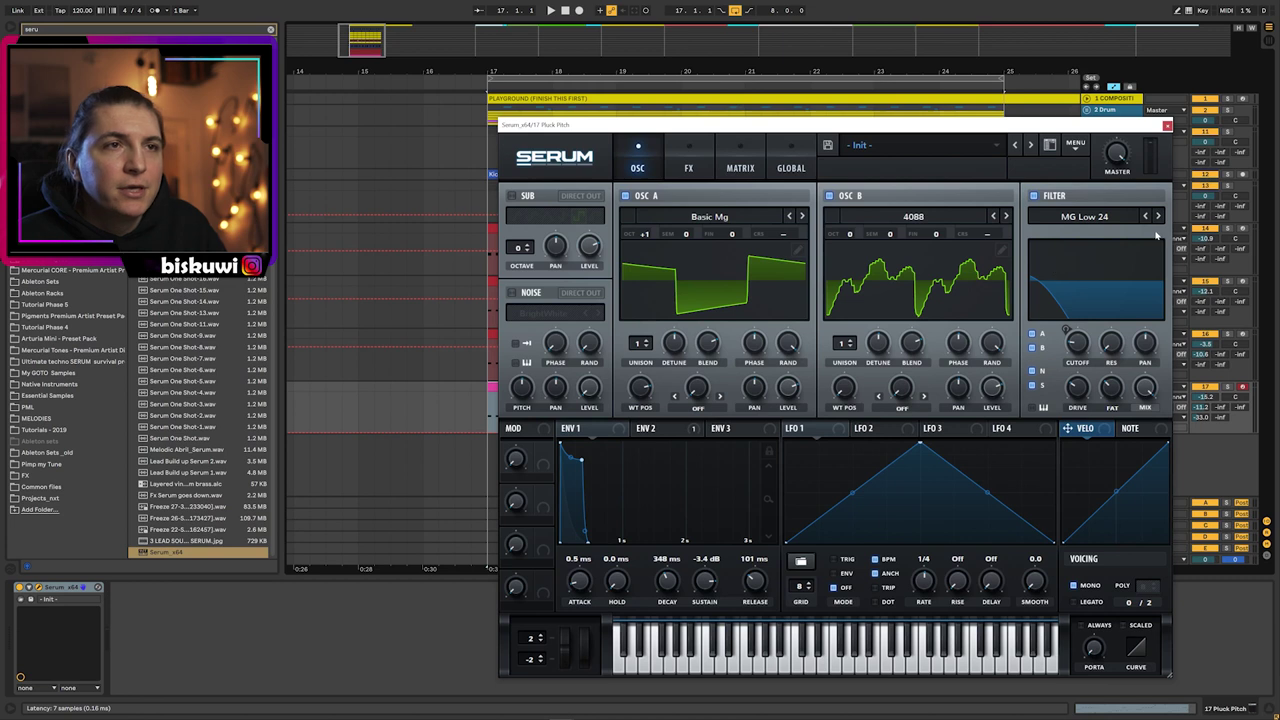
drag(851, 234, 892, 234)
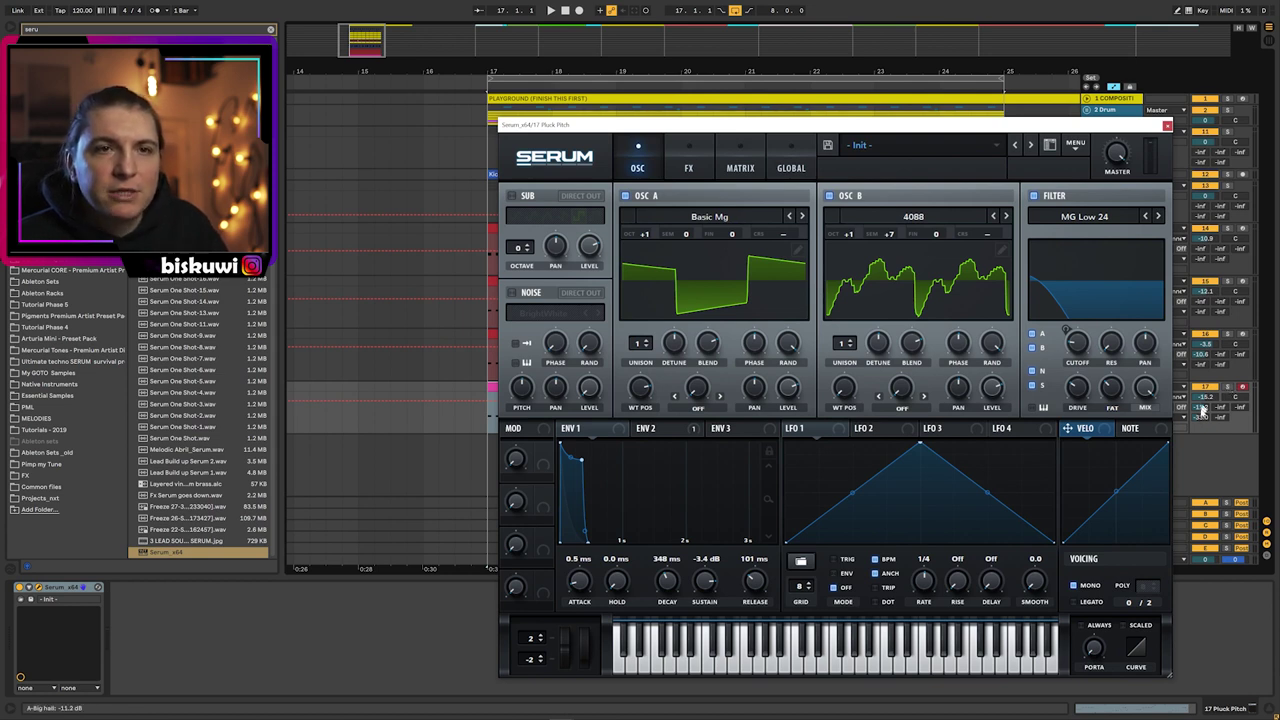
key(space)
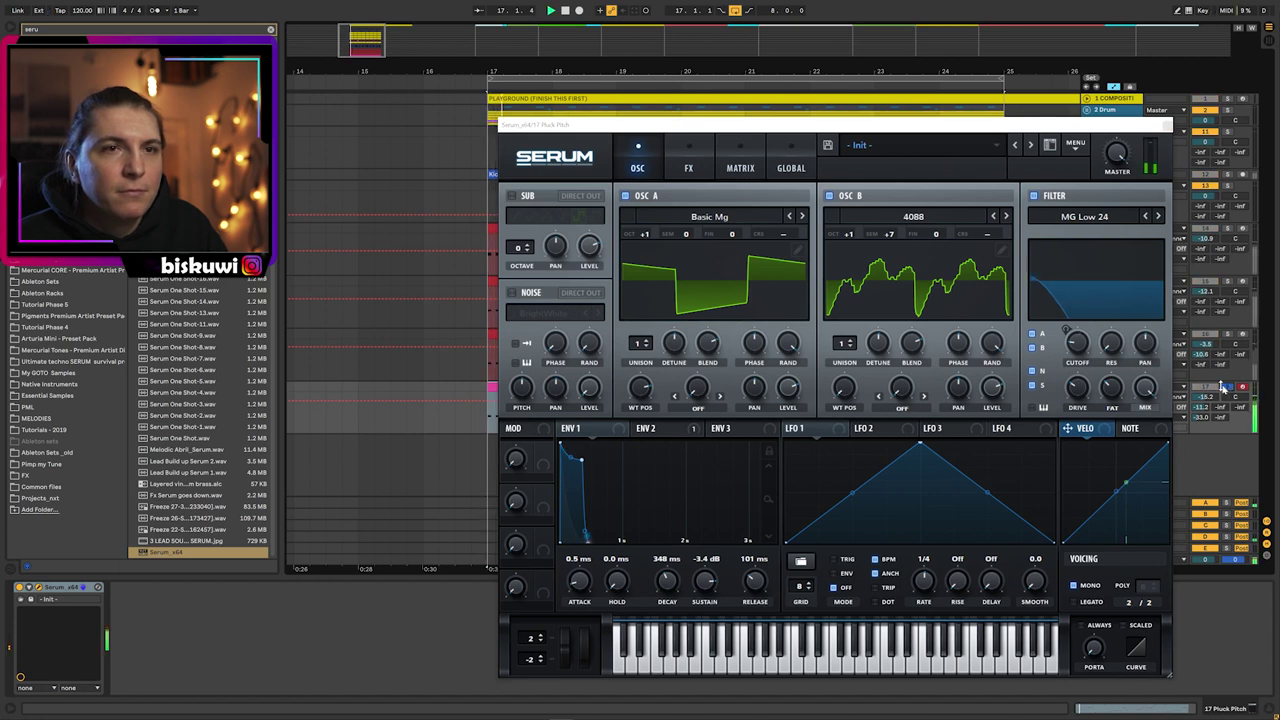
mouse_move(1079, 342)
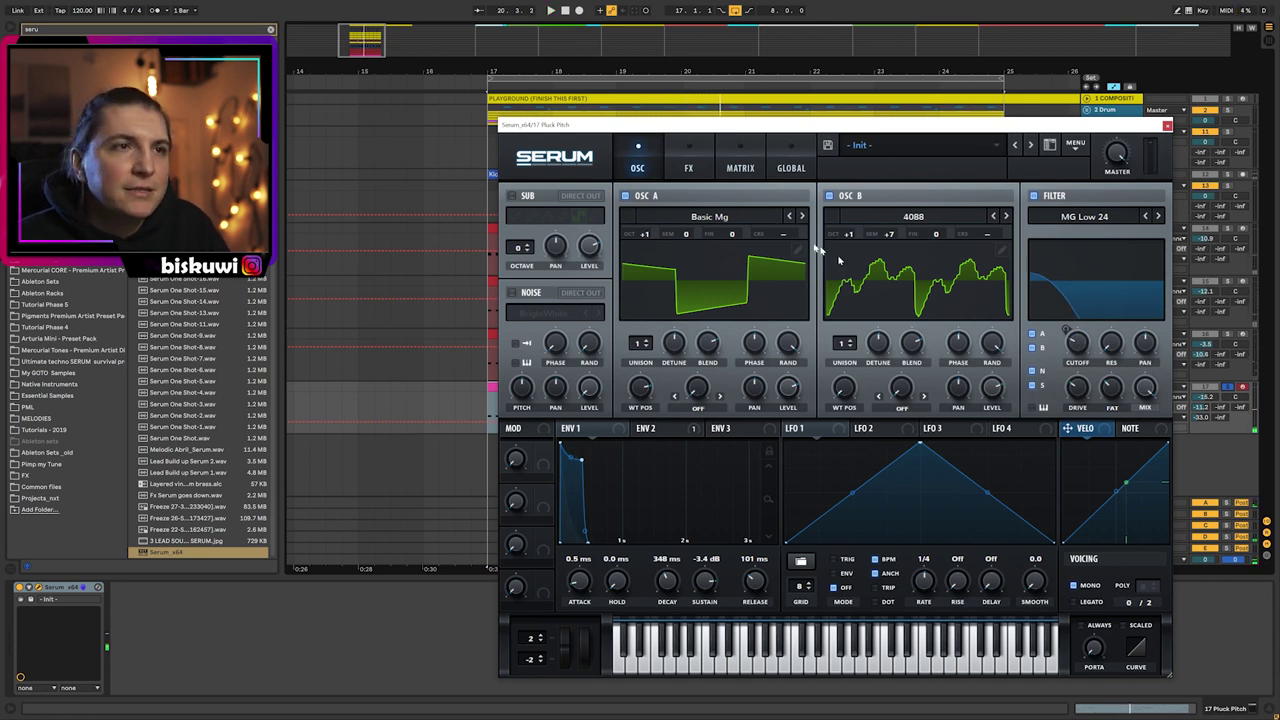
- Shape ENV 3 with 0% sustain and a 31 ms decay, and modulate OSC A's coarse pitch with it
click(727, 428)
drag(621, 444, 572, 535)
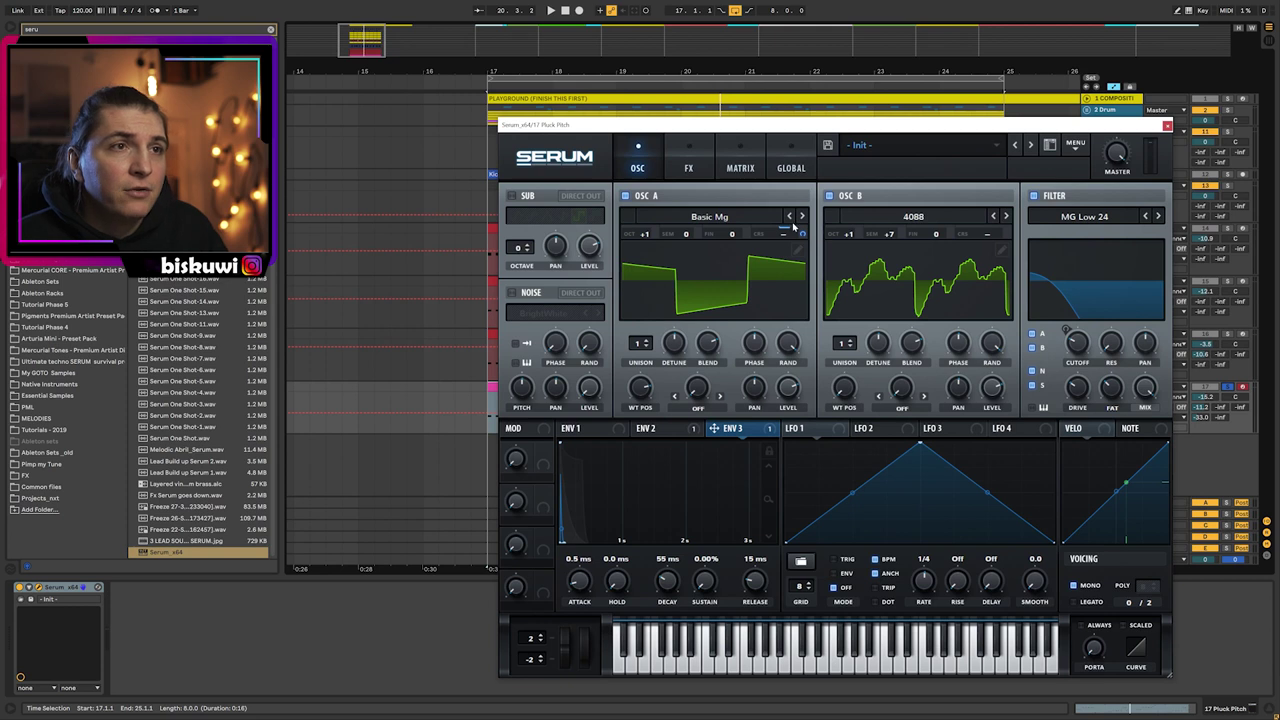
drag(801, 226, 804, 208)
key(space)
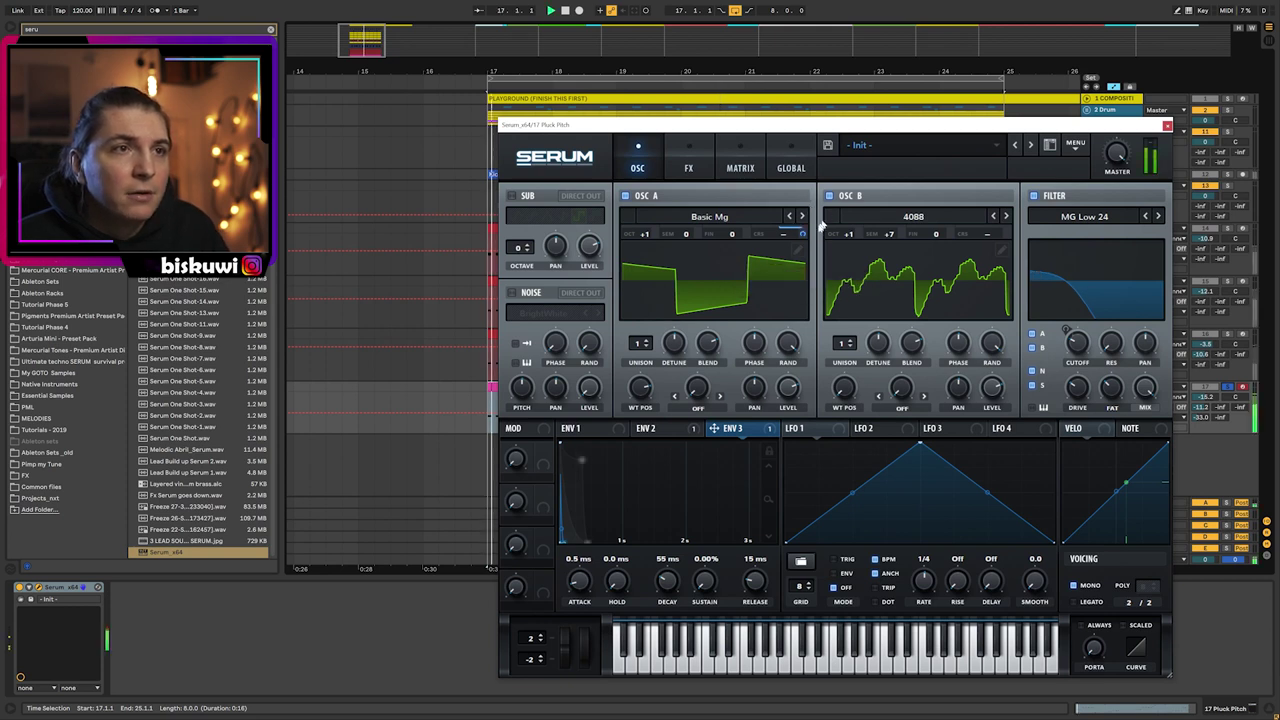
drag(667, 580, 672, 588)
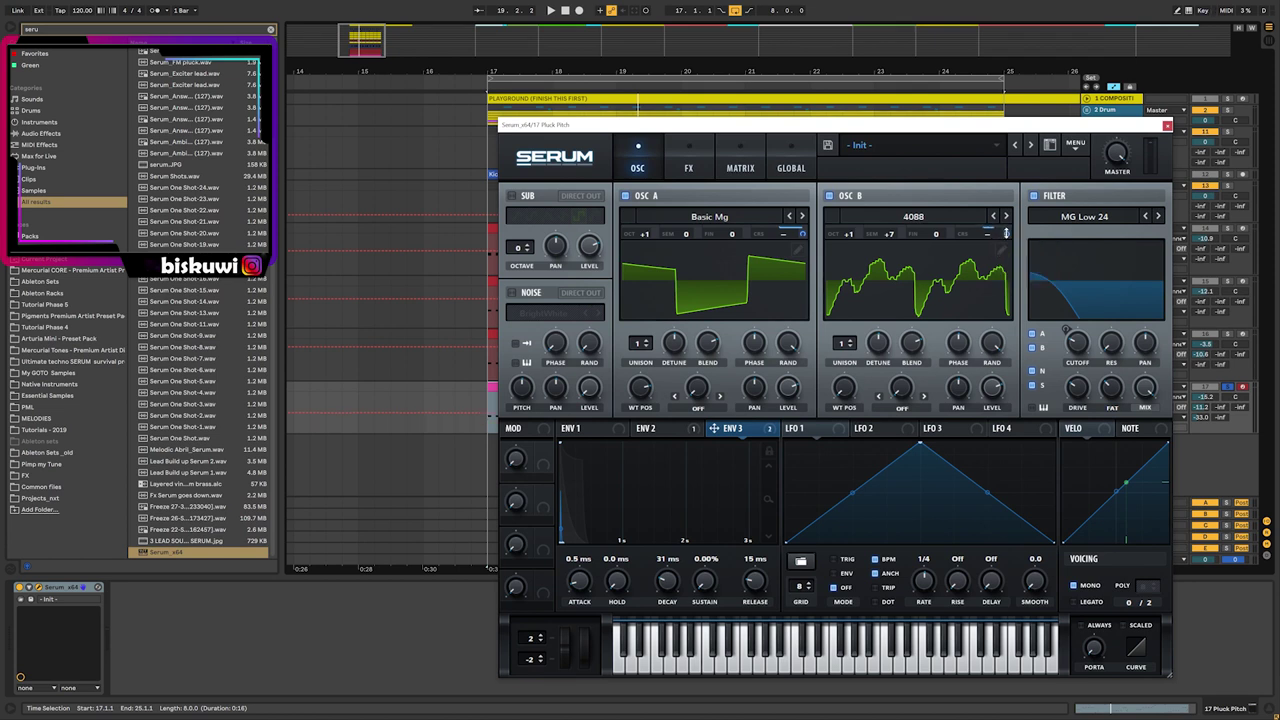
- Modulate OSC B's coarse pitch with ENV 3 as well and lower the filter cutoff slightly during playback
drag(1006, 233, 1014, 198)
key(space)
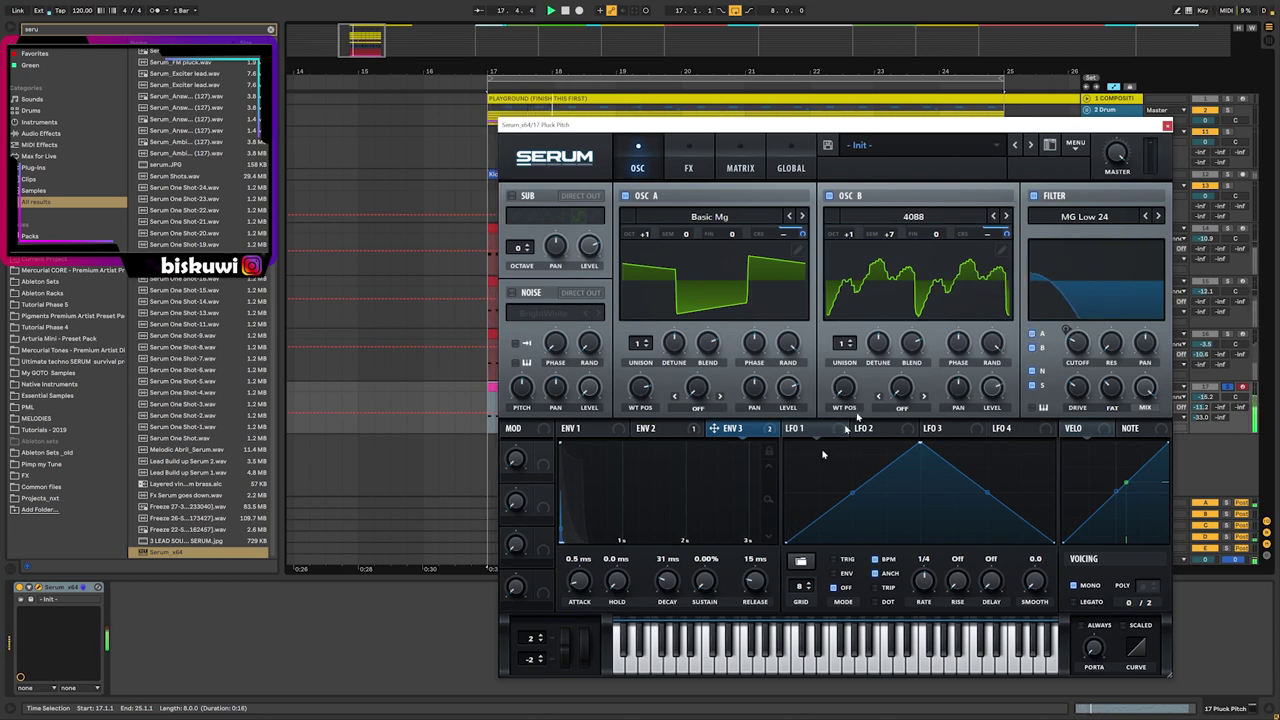
drag(1079, 351, 1078, 363)
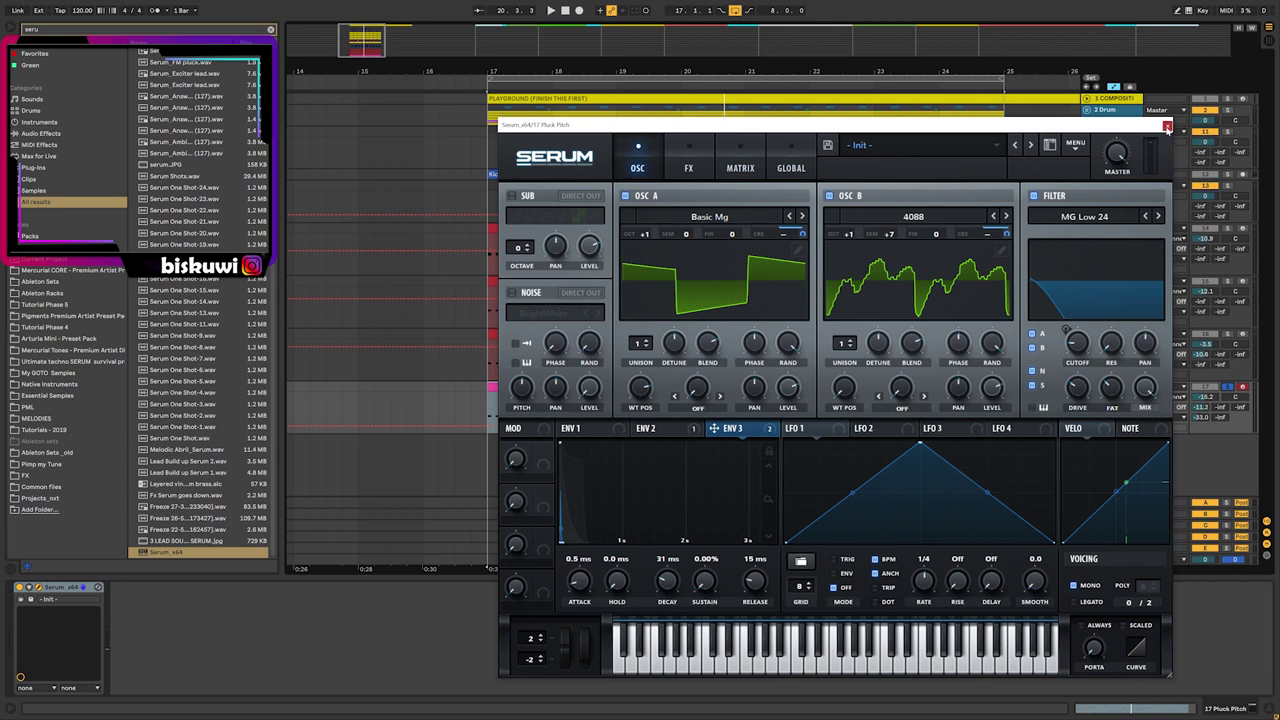
- Close the Serum editor and add an EQ Eight to the Pluck Pitch track
click(1166, 128)
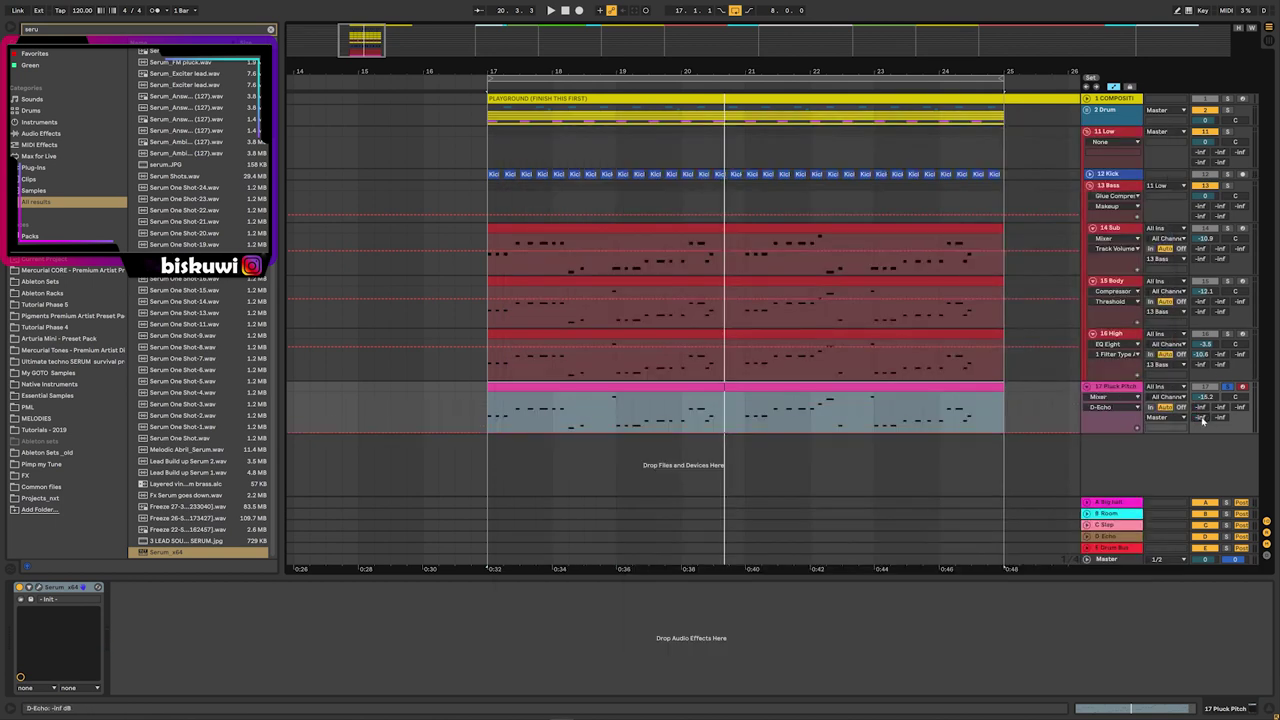
key(ctrl+f)
text(eq)
key(Down)
key(Return)
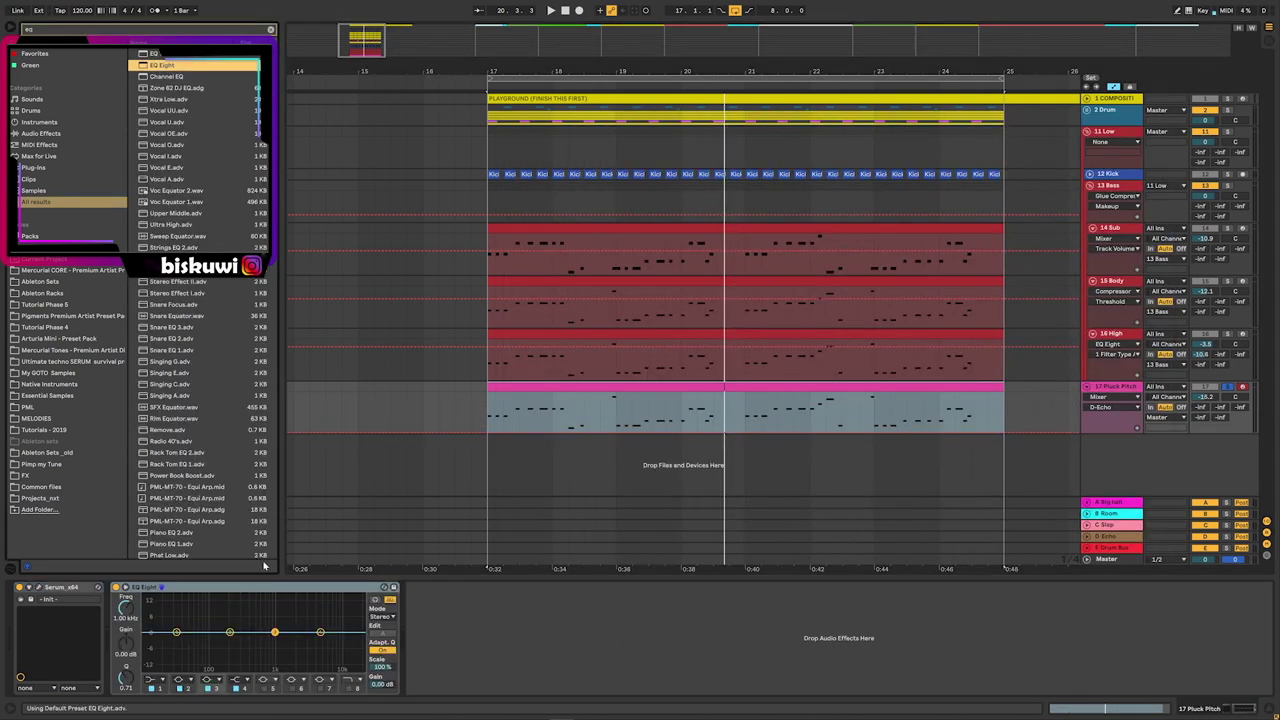
- Band-limit the pluck in EQ Eight during playback with a low cut at 599 Hz and a gentle high cut
click(166, 678)
click(150, 616)
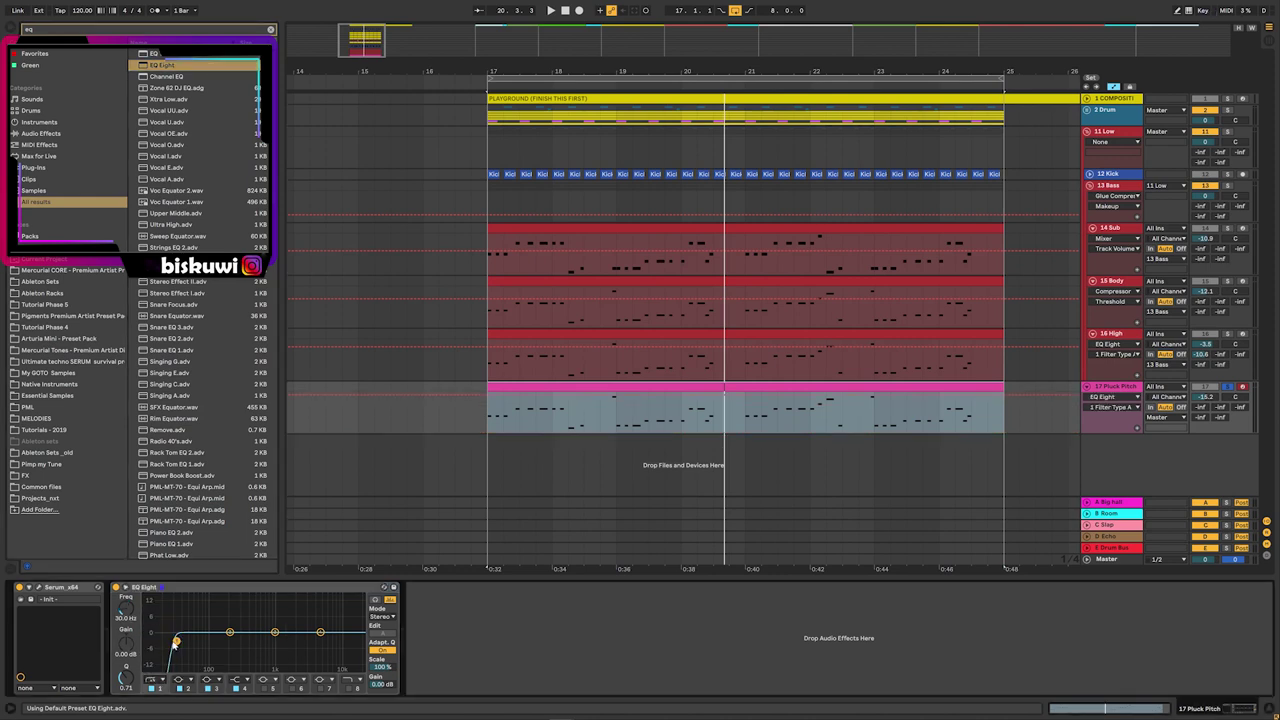
key(space)
mouse_move(236, 640)
mouse_down()
mouse_move(266, 640)
mouse_move(251, 644)
mouse_up()
click(357, 688)
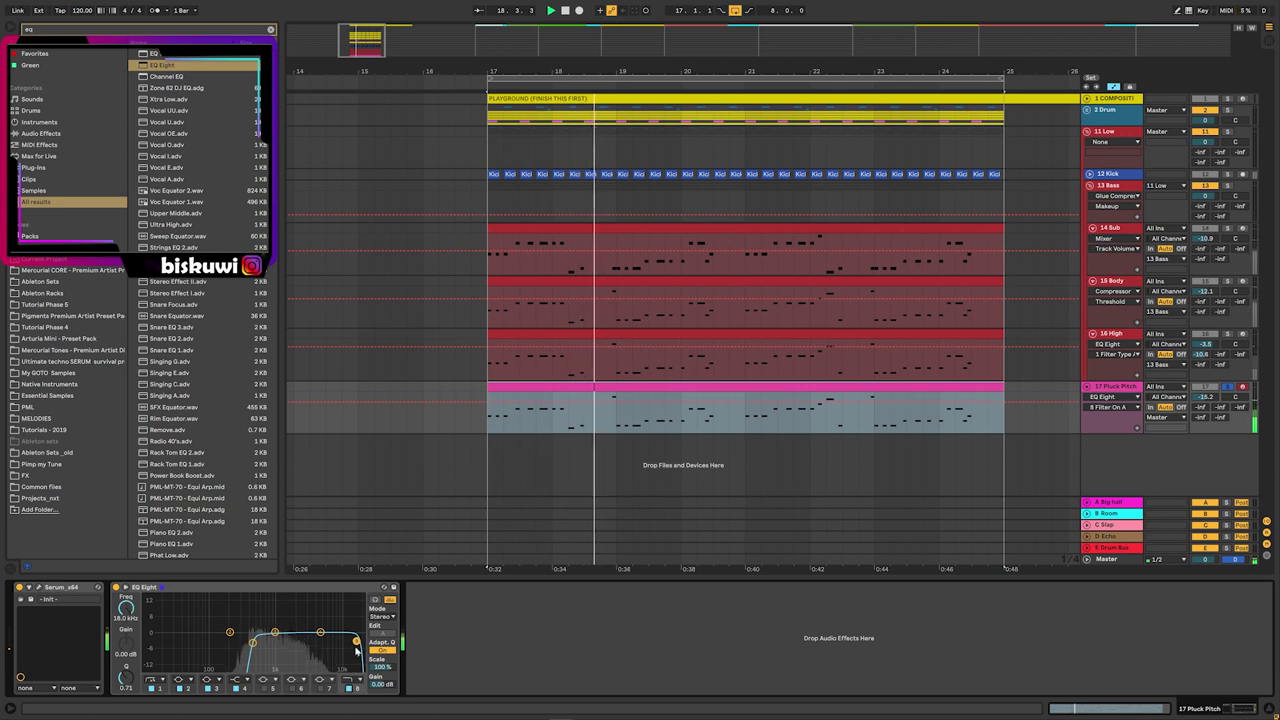
drag(351, 649, 261, 643)
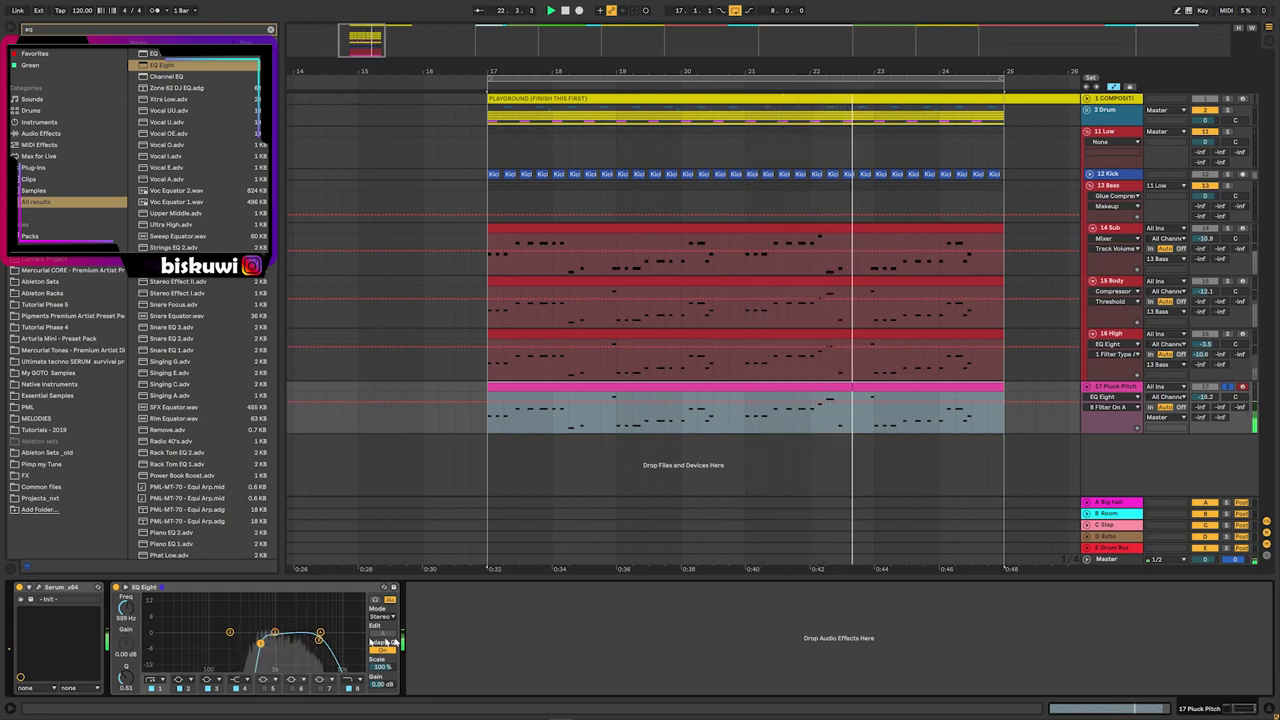
key(space)
- Reopen the pluck's Serum, adjust ENV 2's modulation amount on the filter cutoff during playback, and close the editor
click(38, 588)
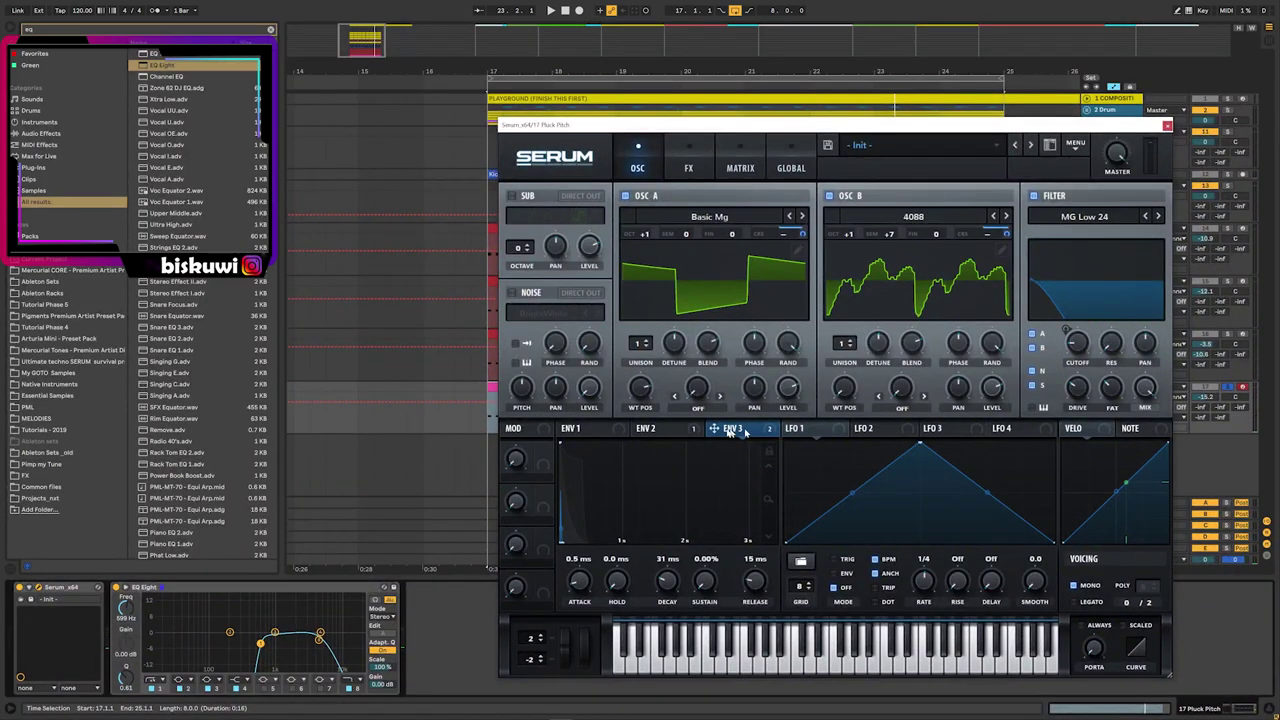
click(659, 430)
key(space)
mouse_move(1067, 333)
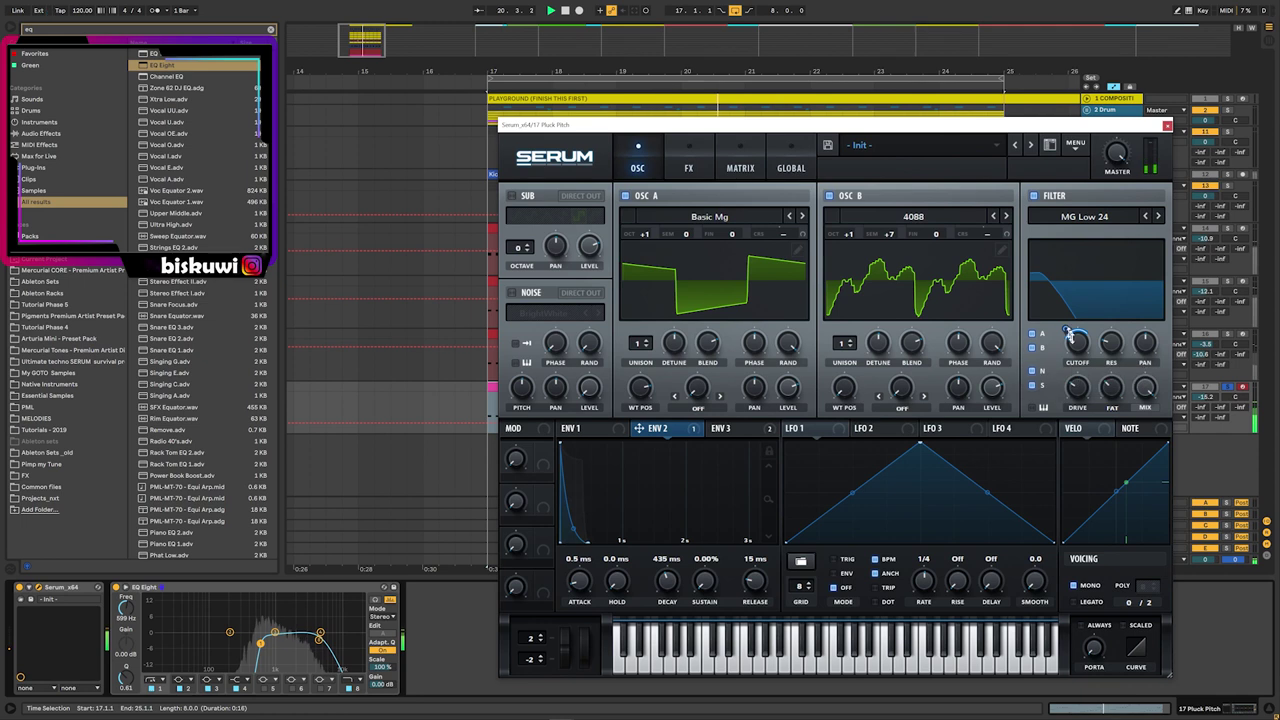
drag(1066, 330, 1069, 335)
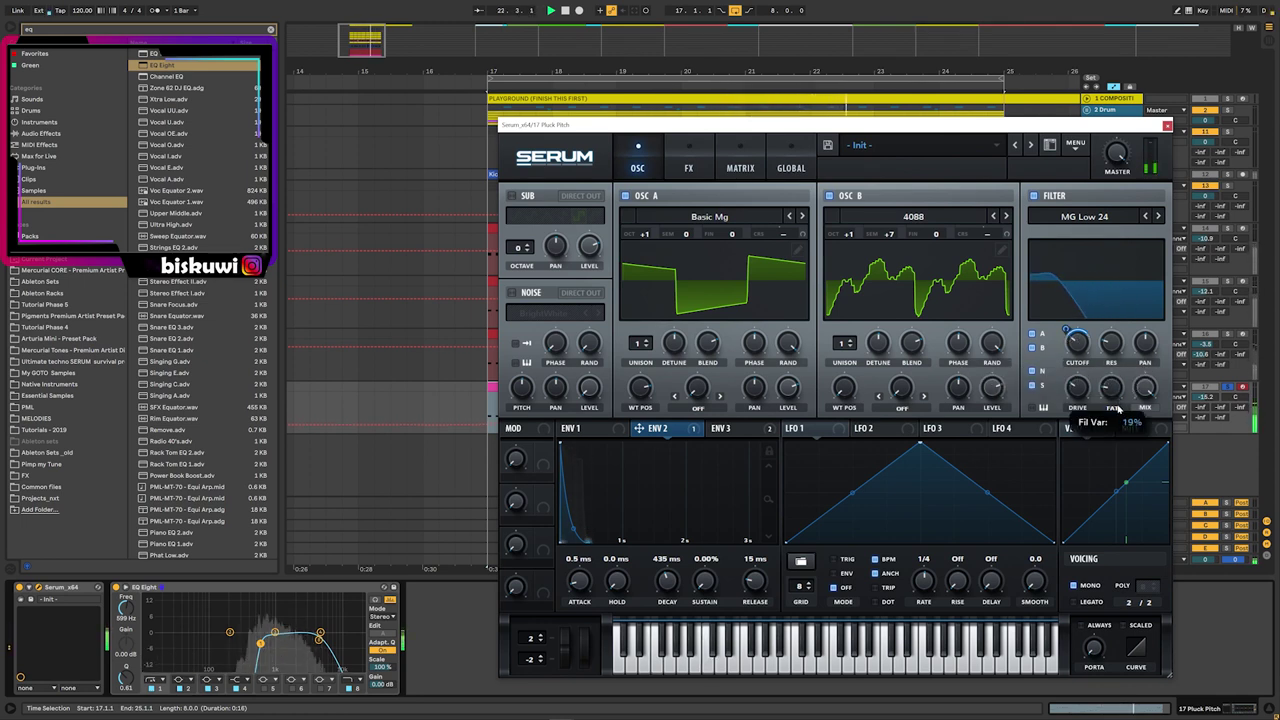
mouse_move(1082, 408)
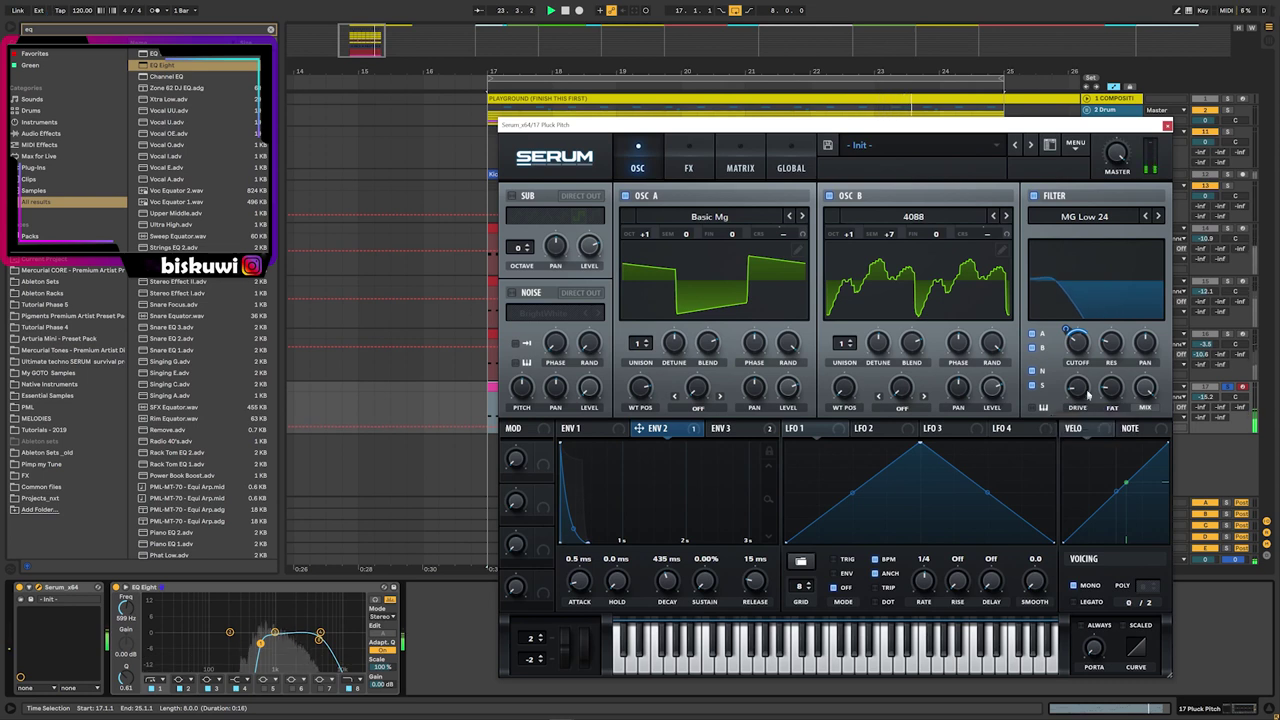
key(space)
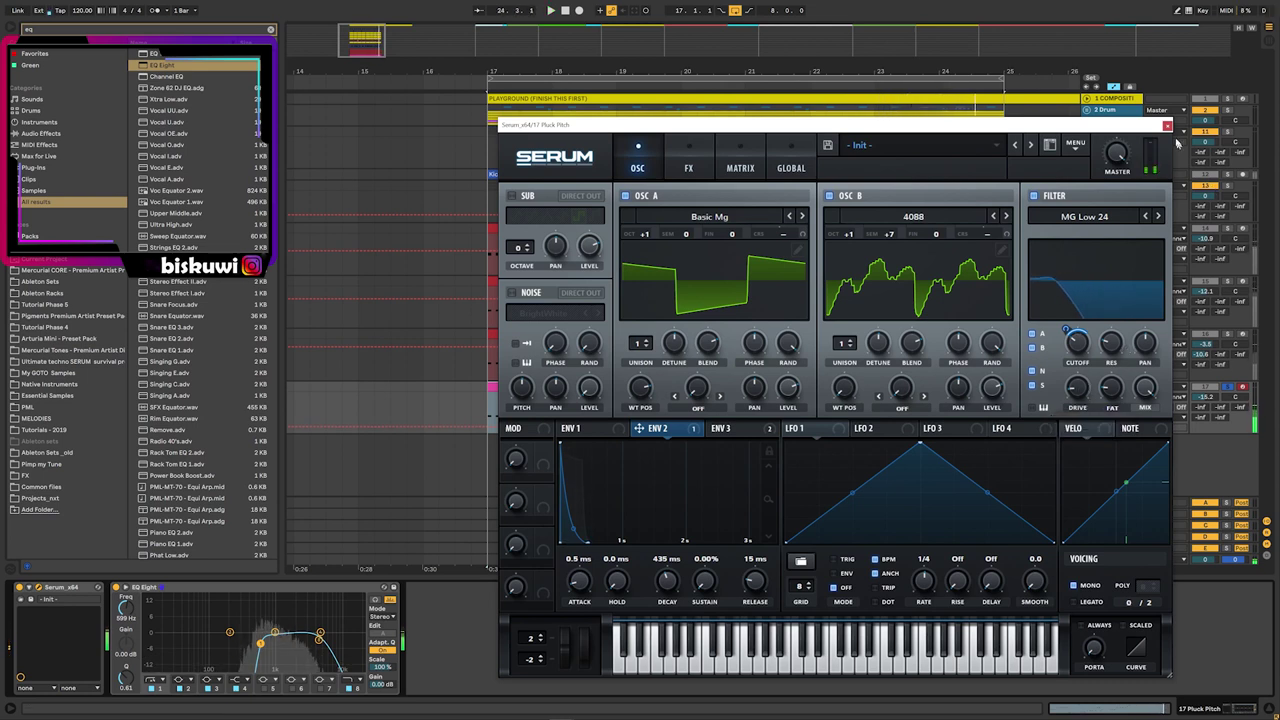
key(ctrl+alt+p)
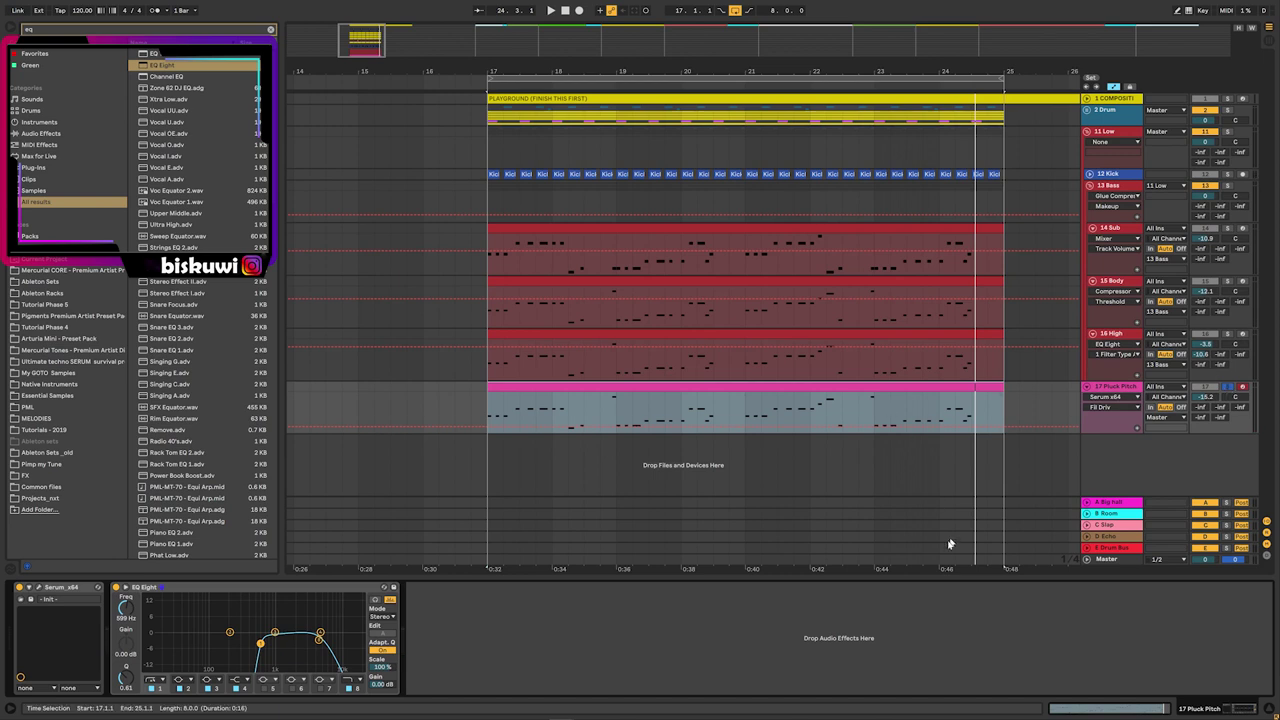
- Duplicate the Pluck Pitch track and set OSC A to +2 octaves in the copy's Serum
key(minus)
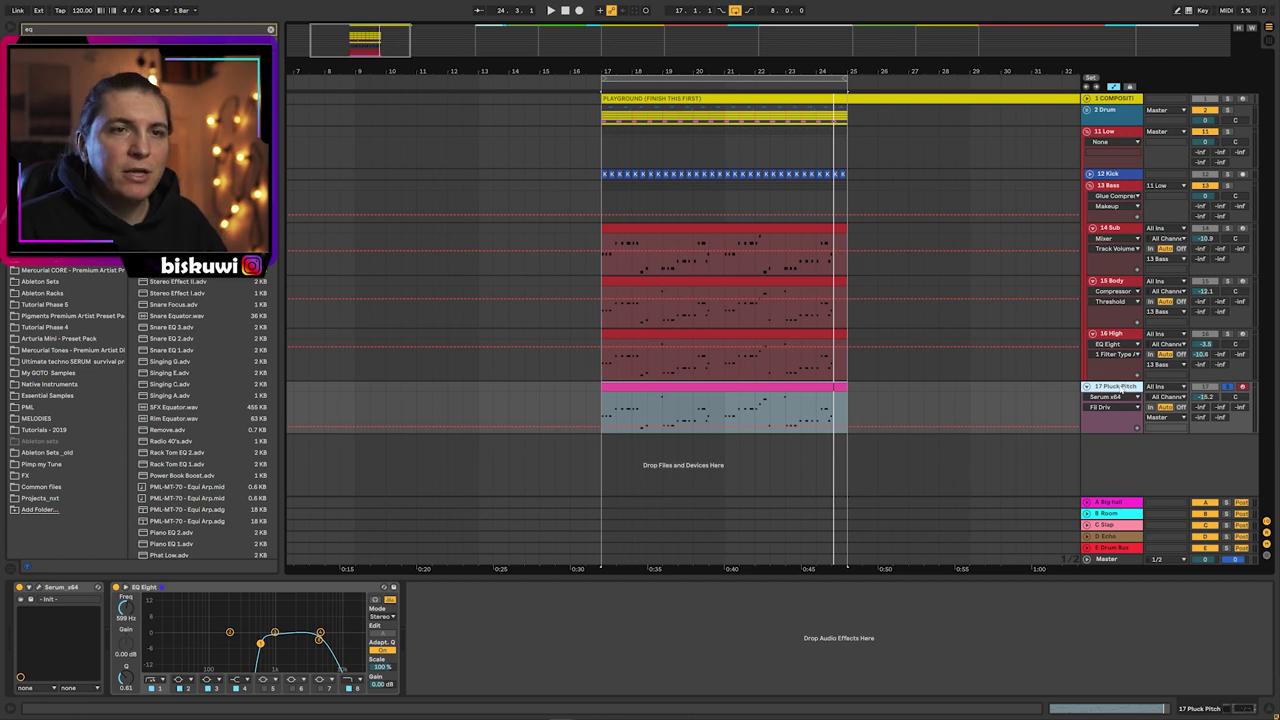
key(ctrl+d)
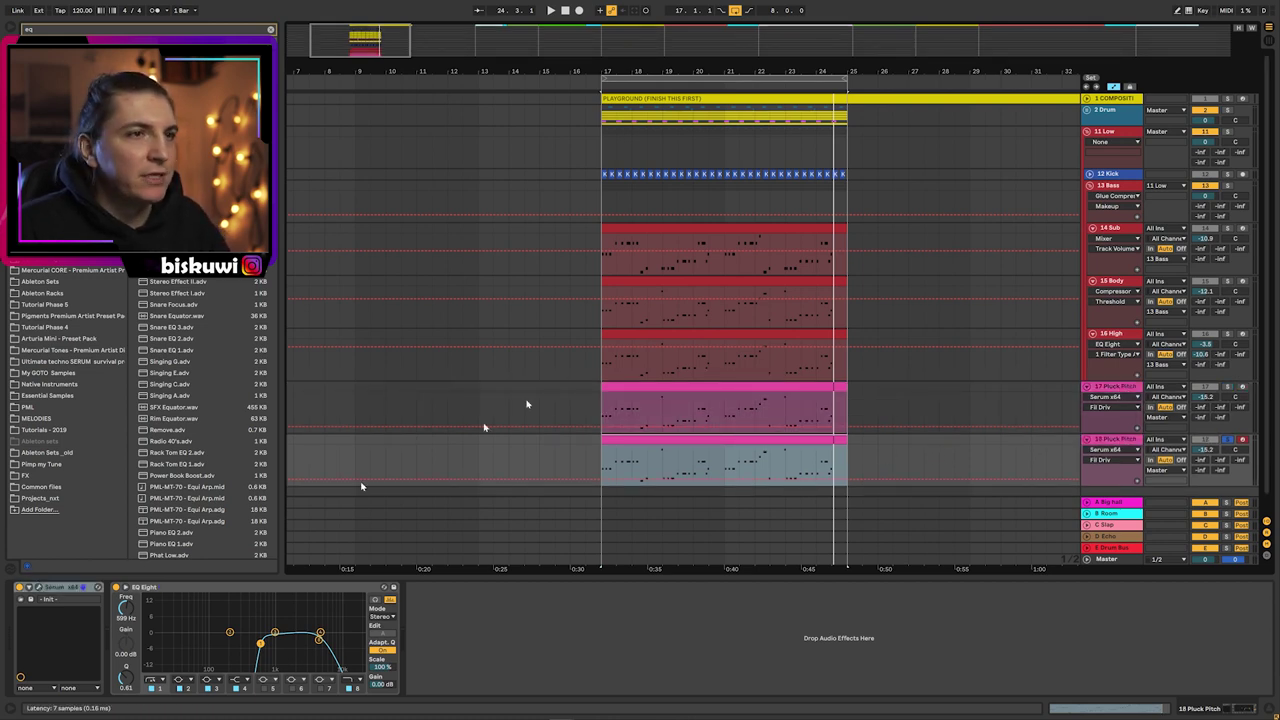
click(37, 590)
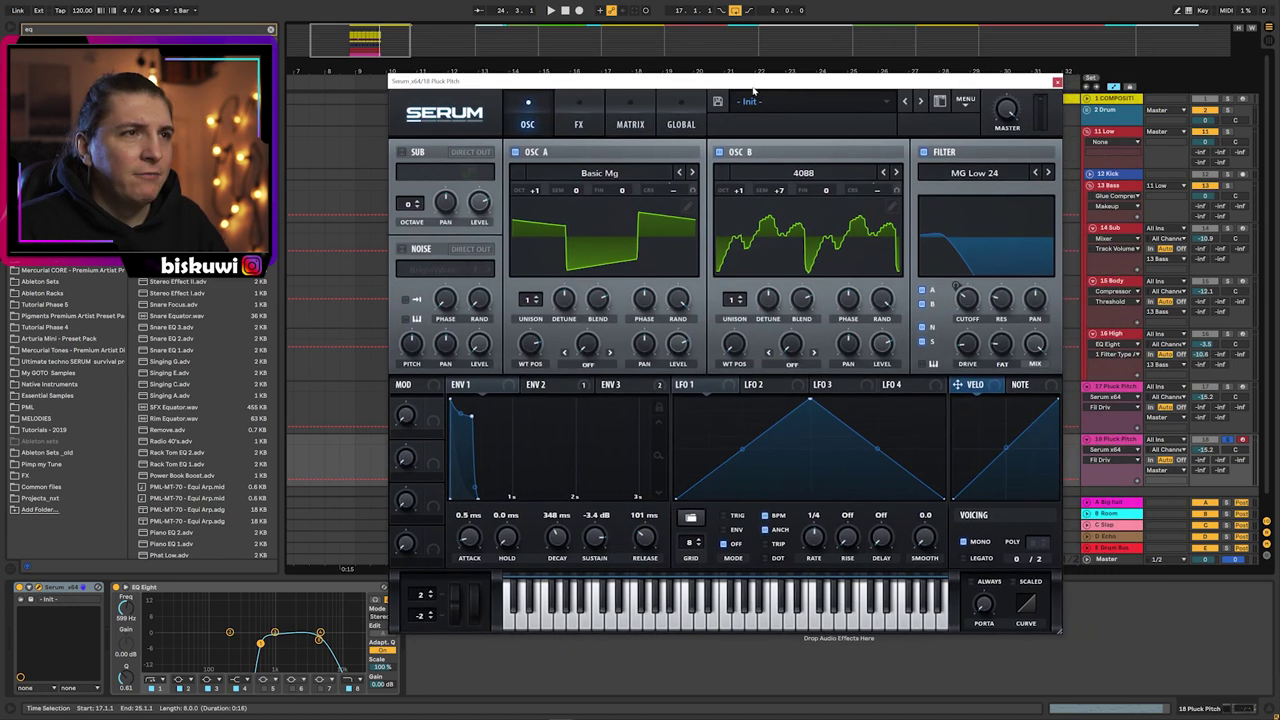
click(535, 191)
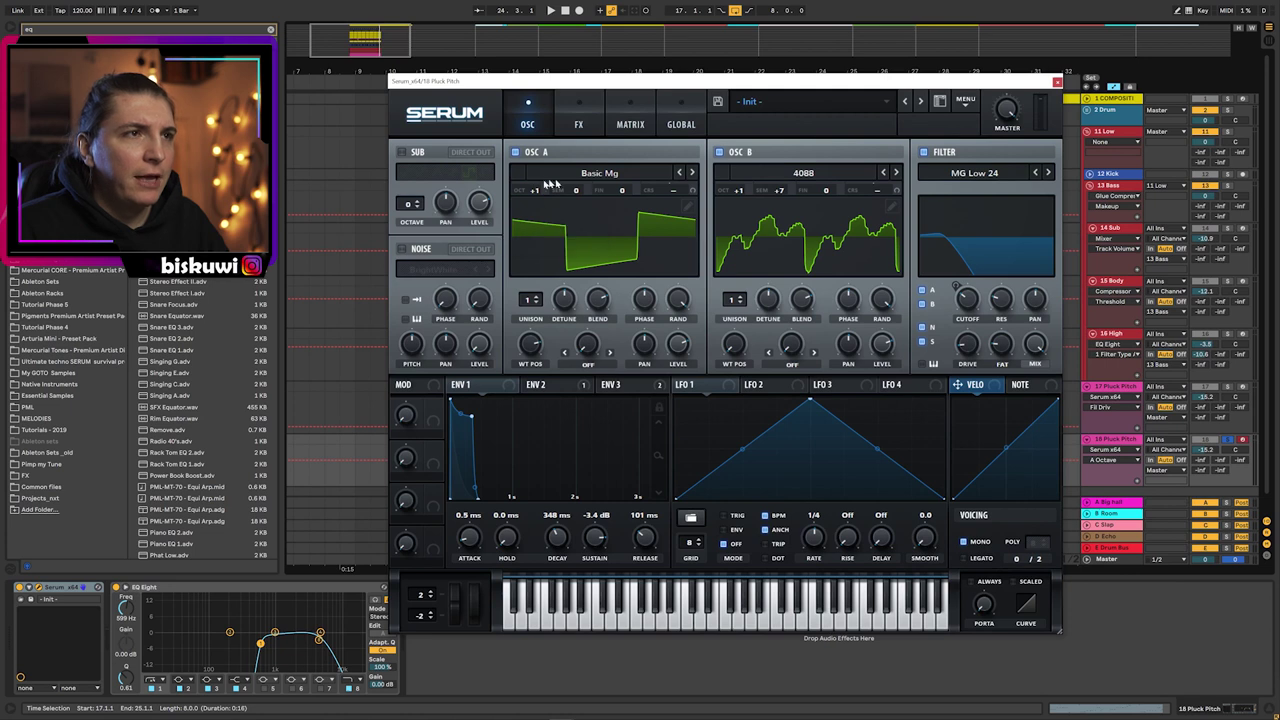
drag(519, 193, 555, 181)
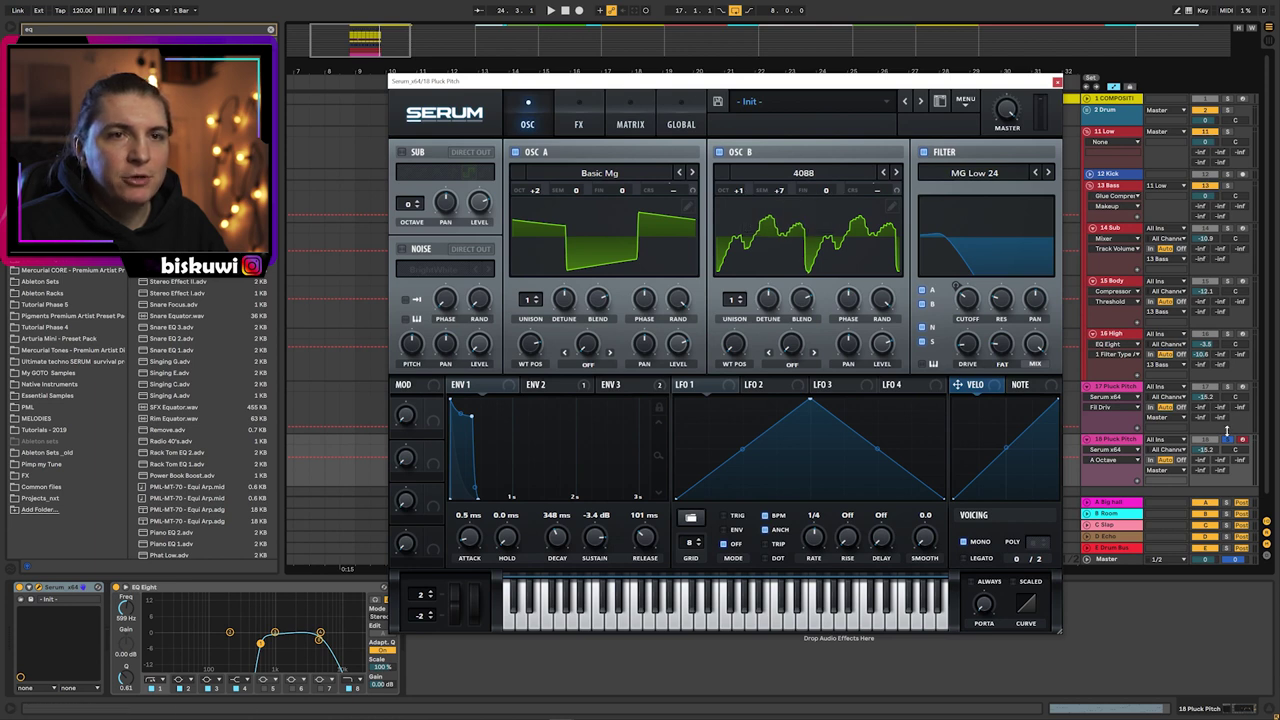
- Adjust ENV 3's modulation amounts on the coarse pitch of OSC A and OSC B in the duplicate while auditioning it
key(space)
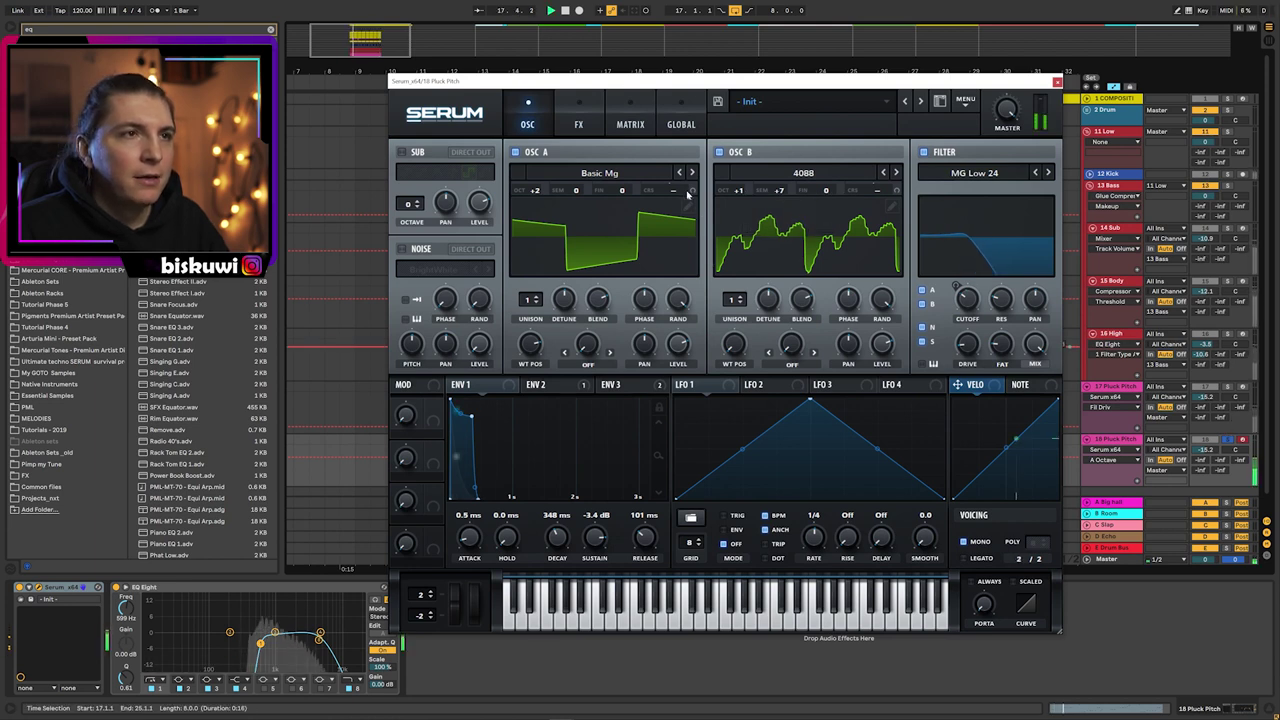
drag(615, 385, 692, 227)
drag(896, 190, 896, 233)
key(space)
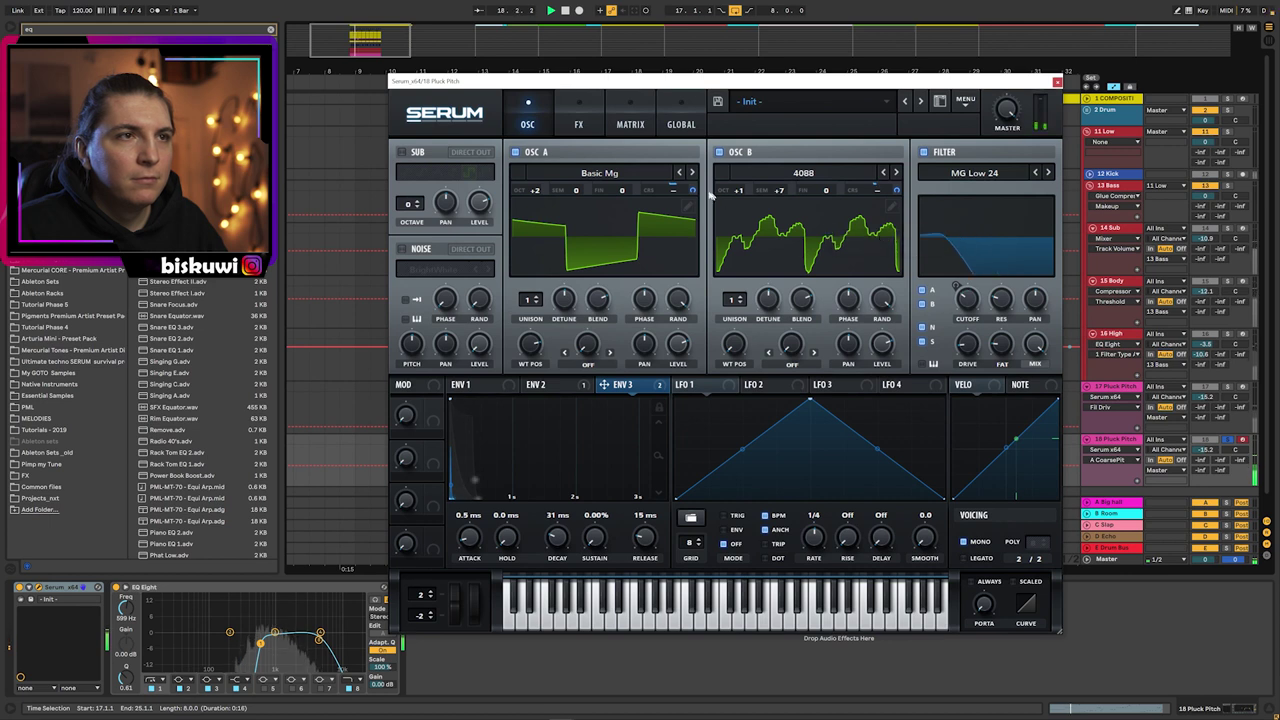
mouse_move(694, 195)
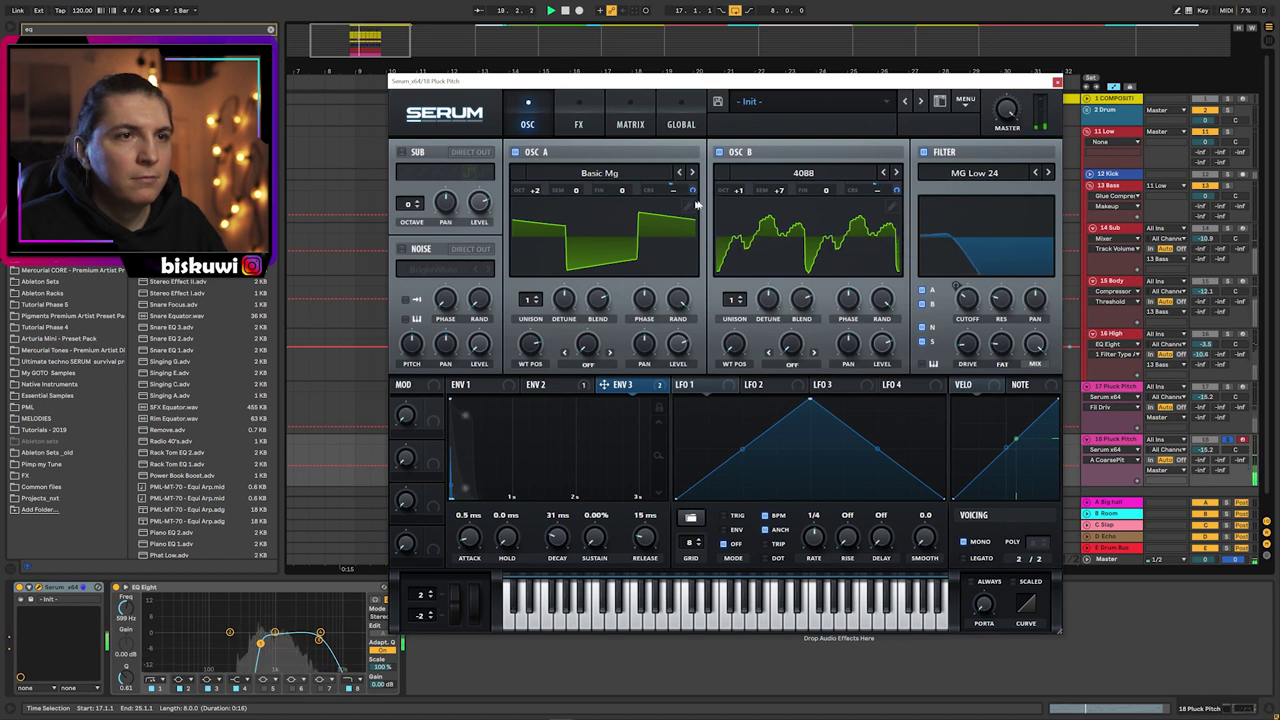
mouse_move(884, 372)
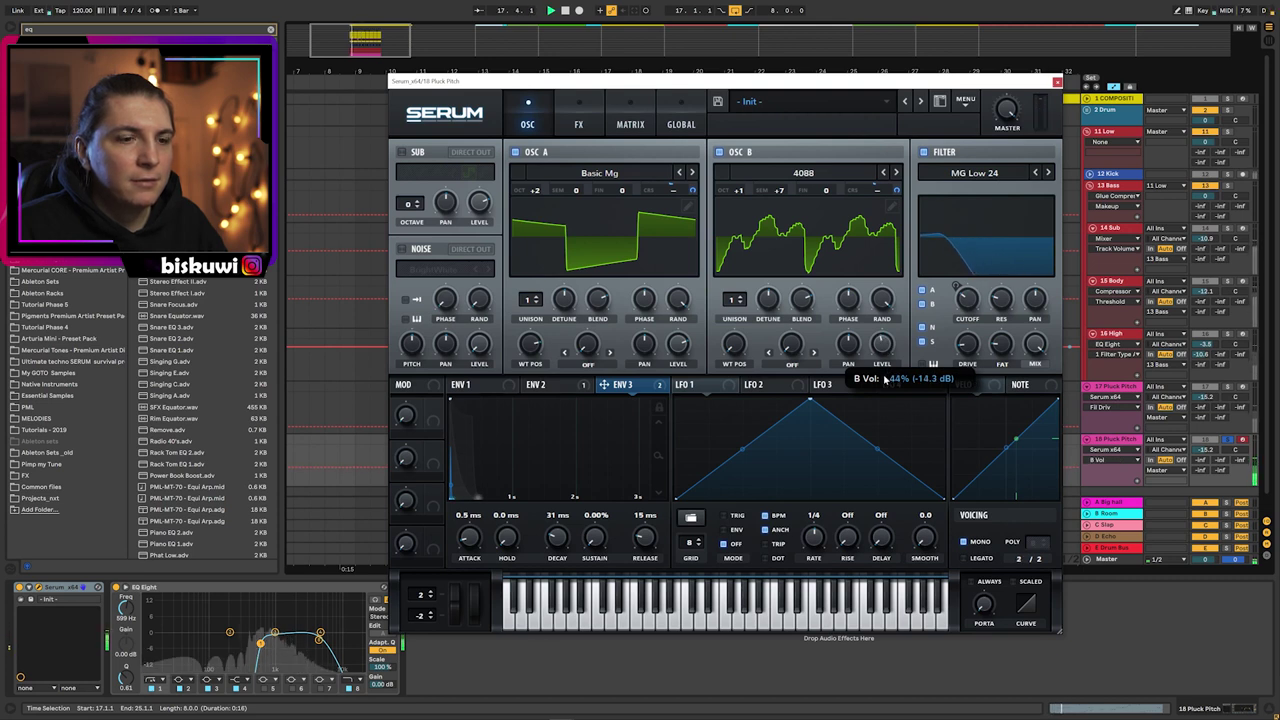
- Raise the duplicate's filter cutoff slightly and audition both soloed pluck layers together
click(967, 303)
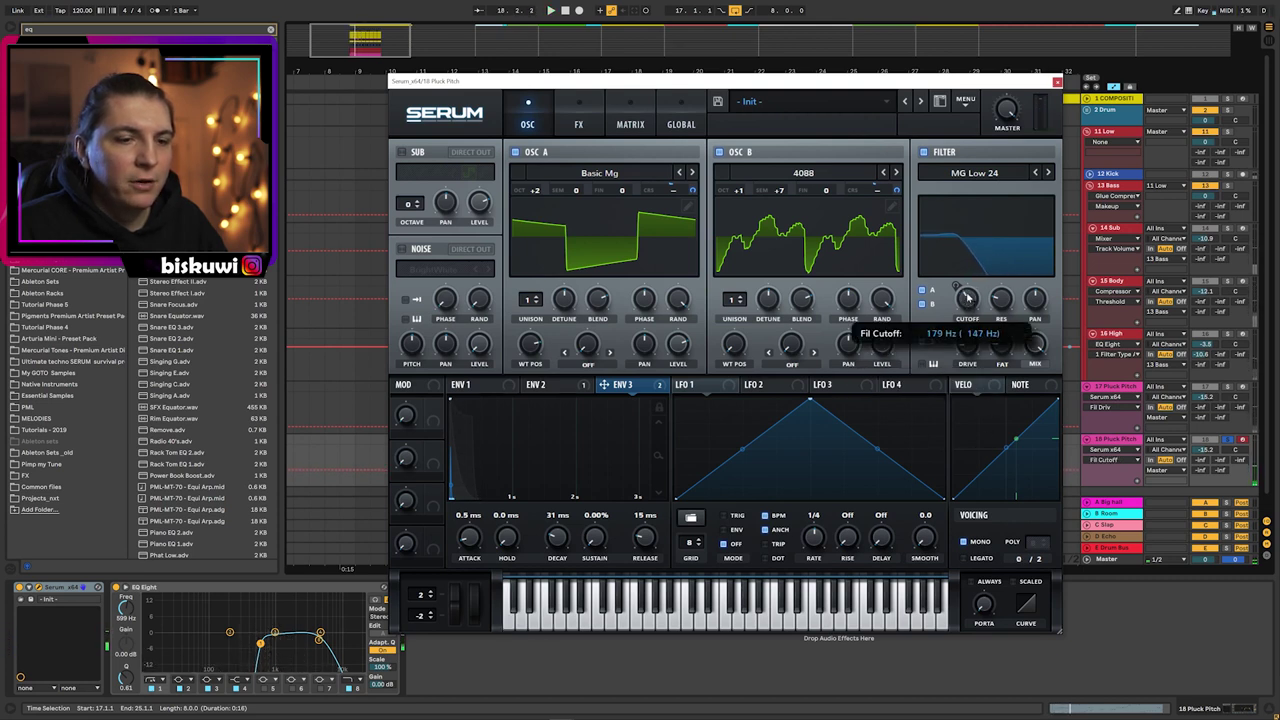
drag(967, 297, 967, 290)
key(space)
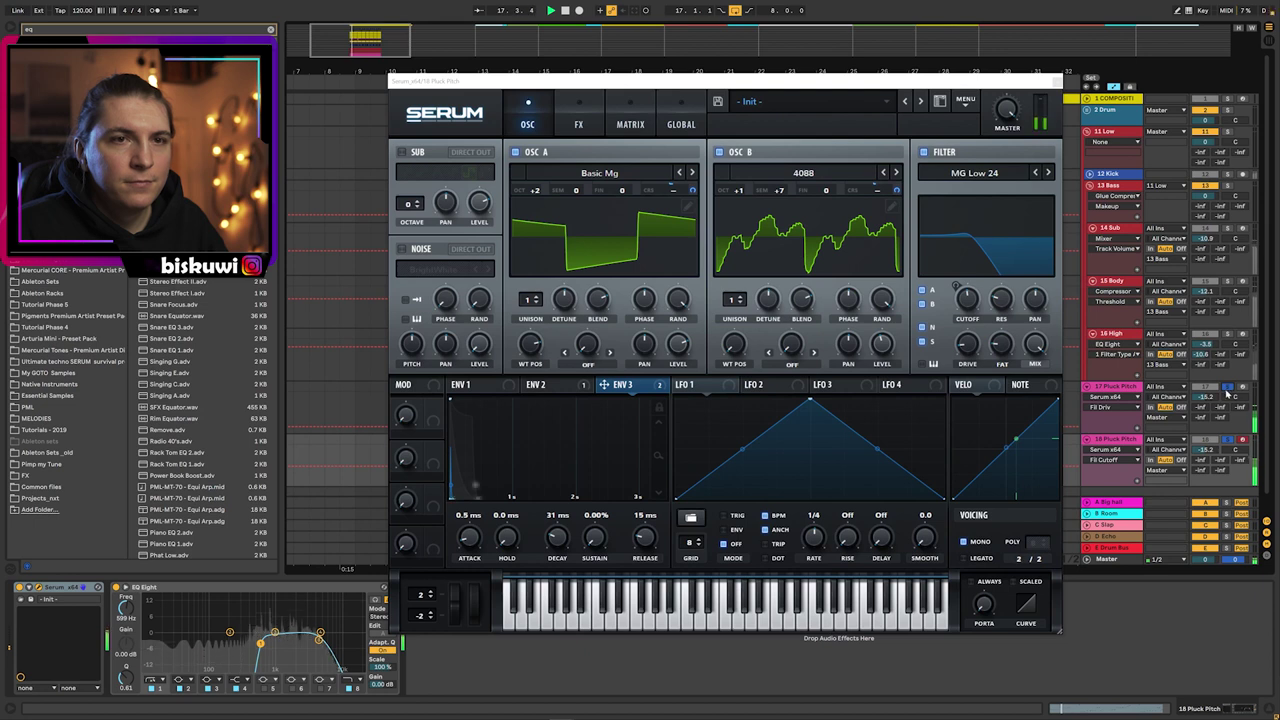
- Close the Serum editor, lower the duplicate pluck track's volume to -18.0 dB, and play the full mix
click(1066, 80)
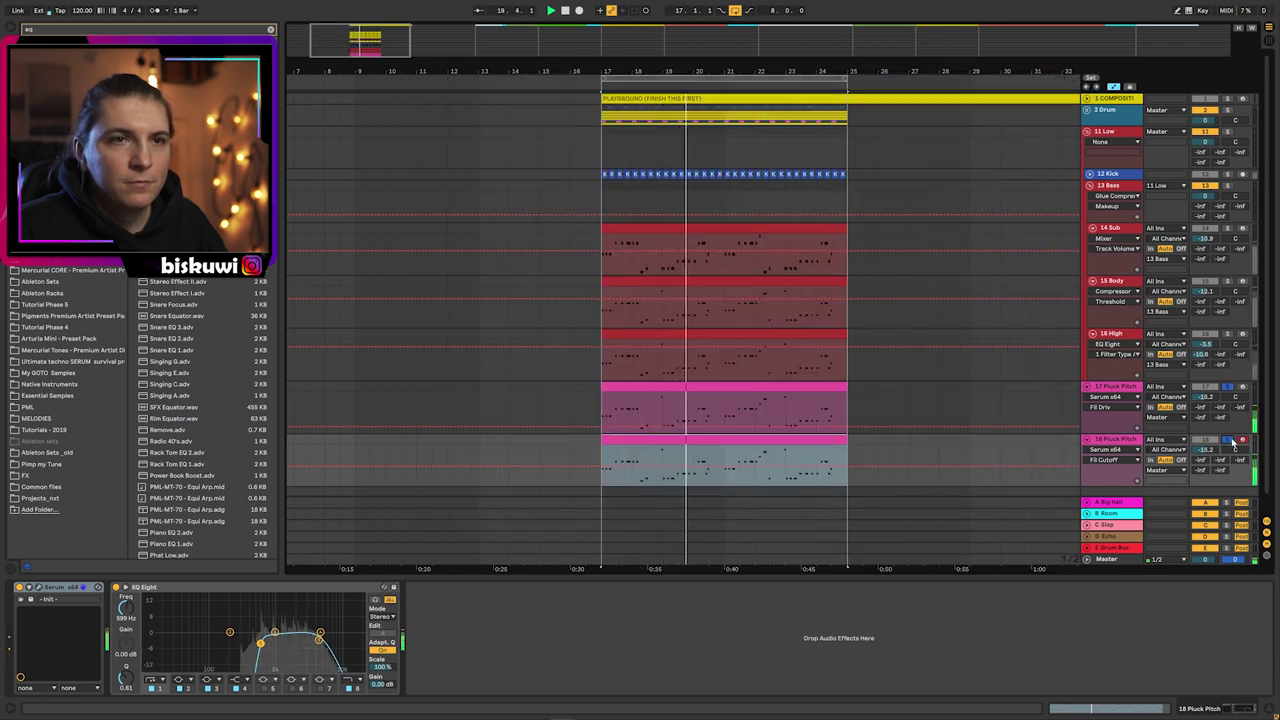
drag(1205, 450, 1205, 468)
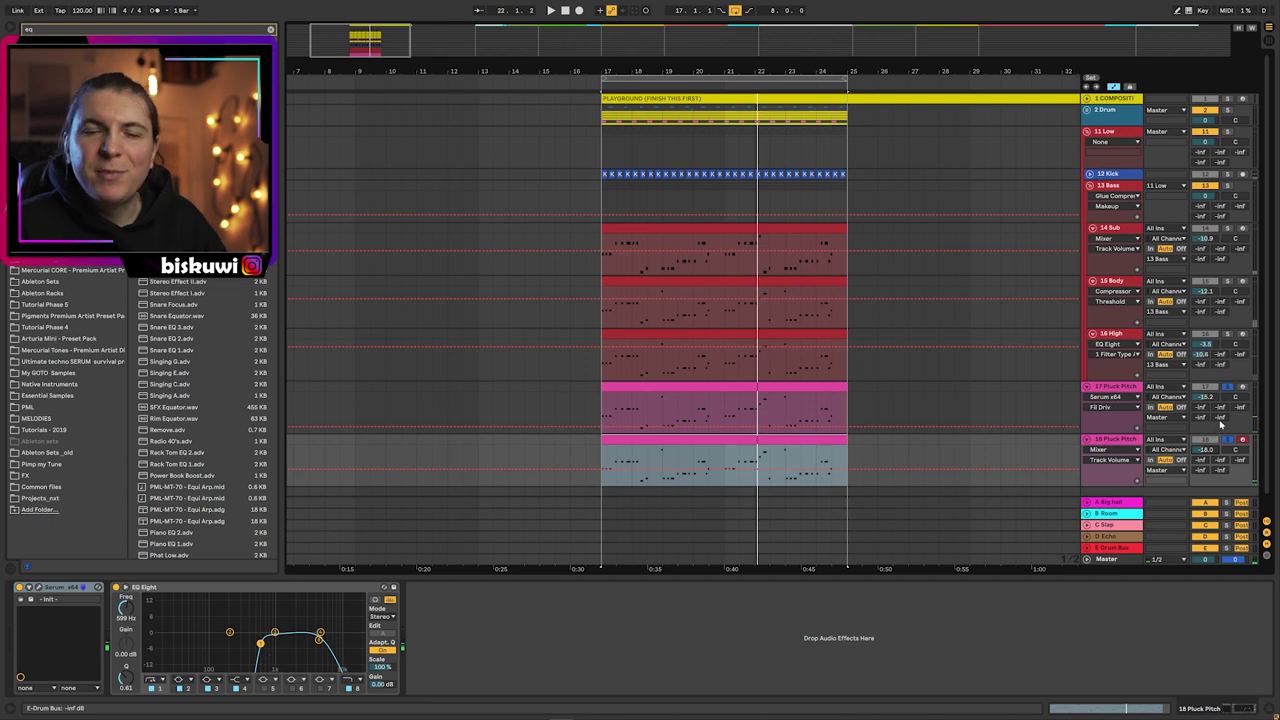
key(space)
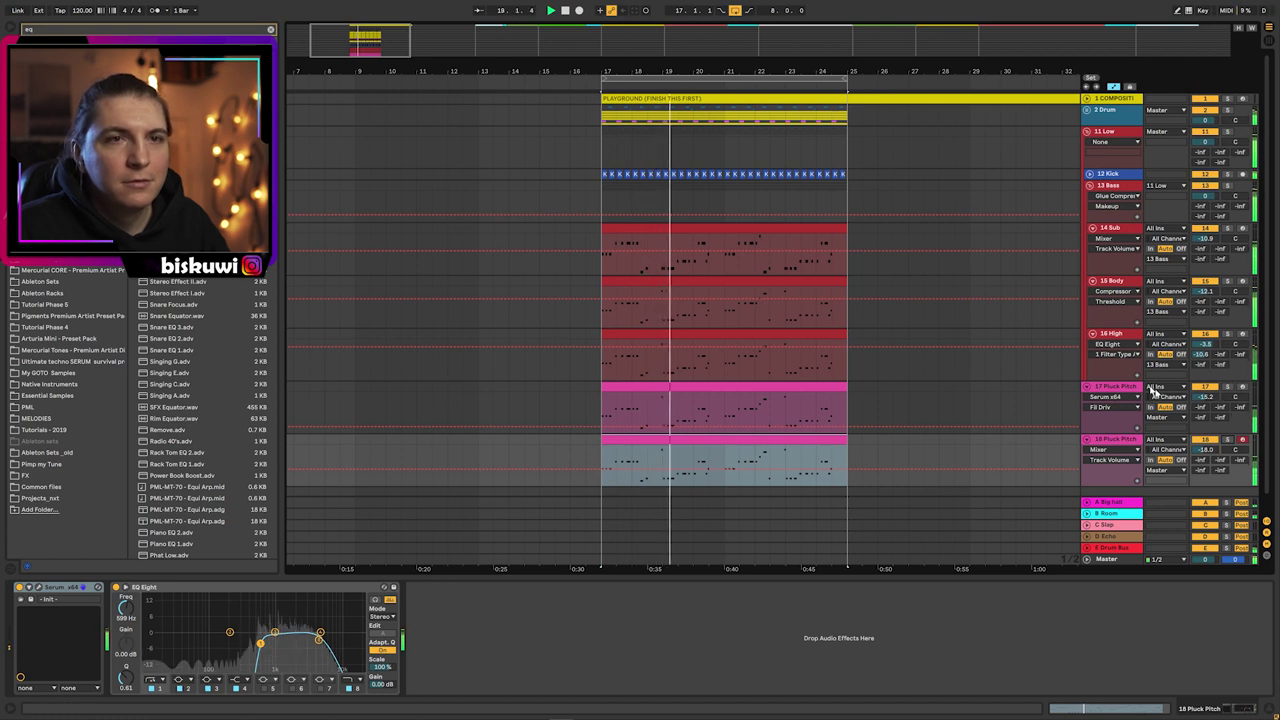
- Group the two Pluck Pitch tracks and toggle the group's track activator to compare the mix during playback
click(1122, 387)
shift+click(1122, 441)
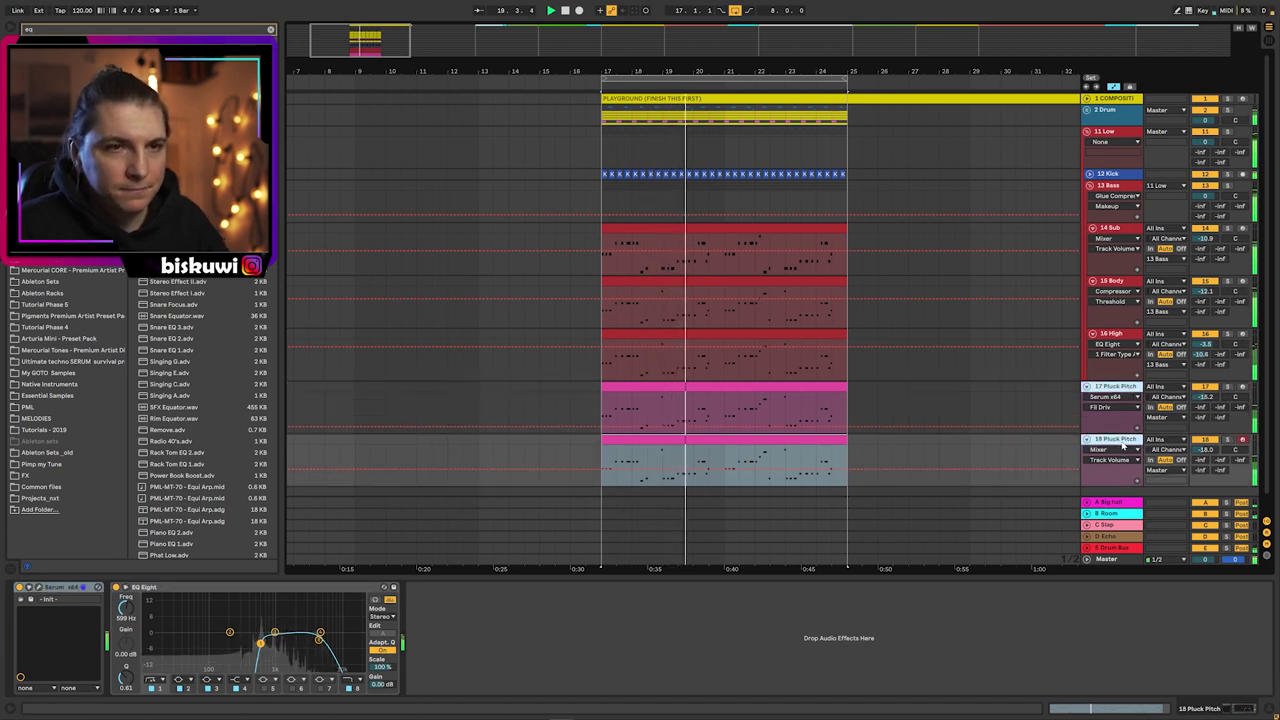
key(ctrl+g)
click(1210, 389)
key(space)
key(space)
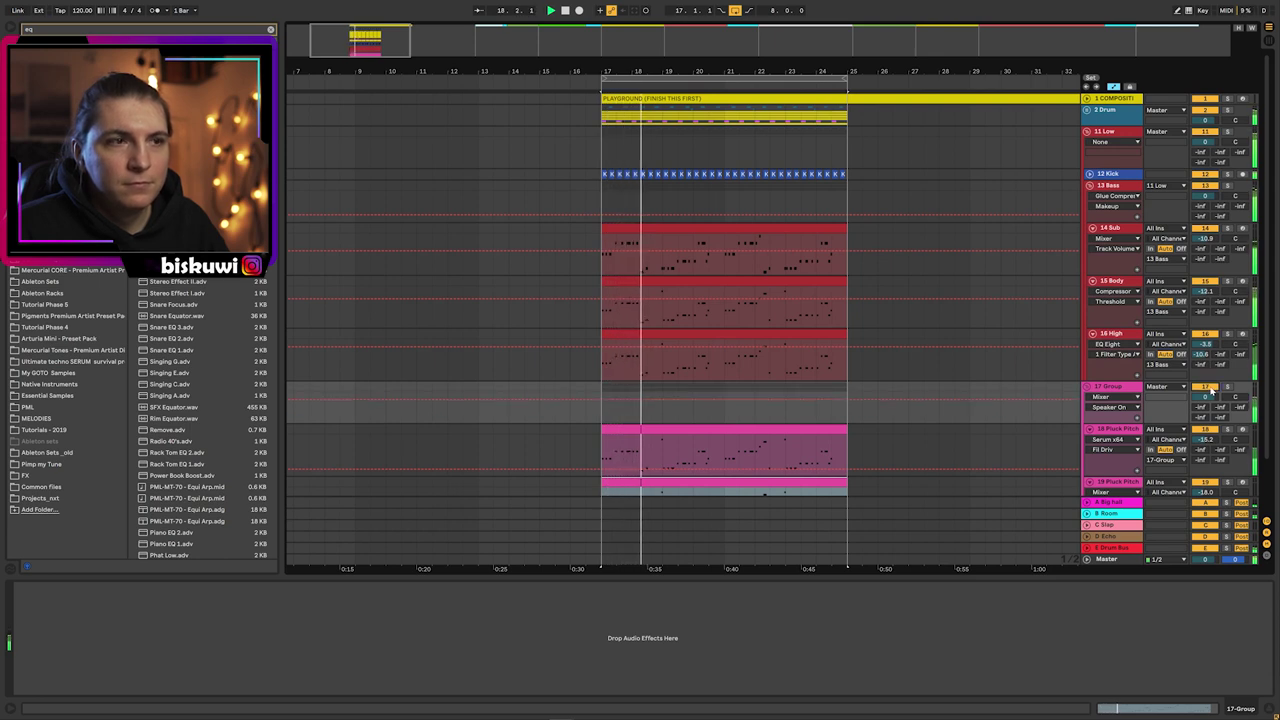
- Switch the D Echo return's delay to Ping Pong and enable its filter with a 481 Hz high-pass
scroll(1210, 389, down, 2)
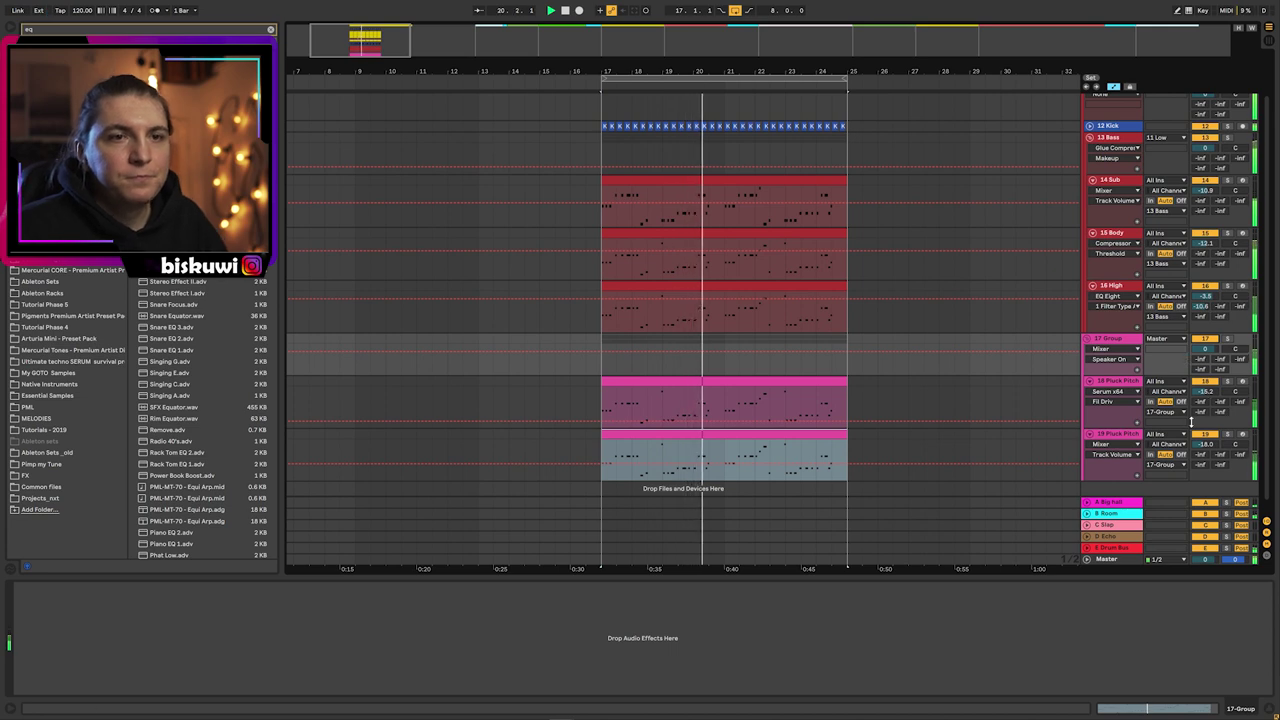
click(1124, 549)
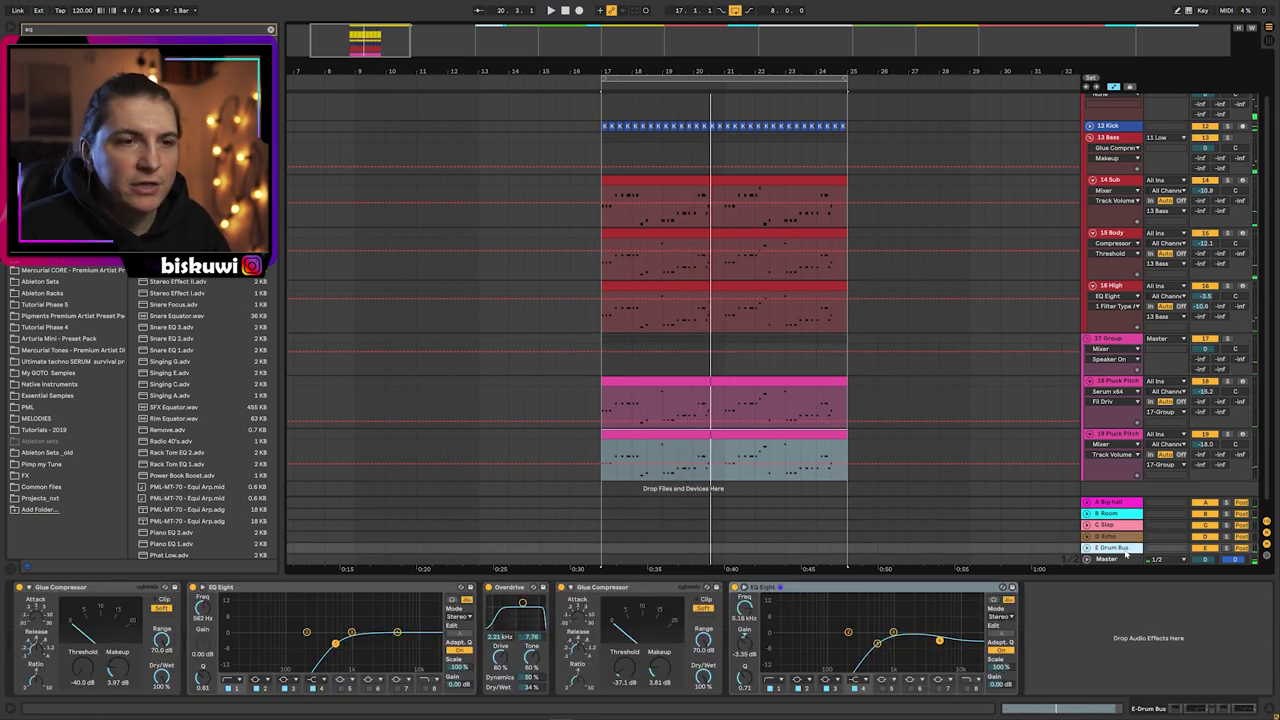
click(1120, 537)
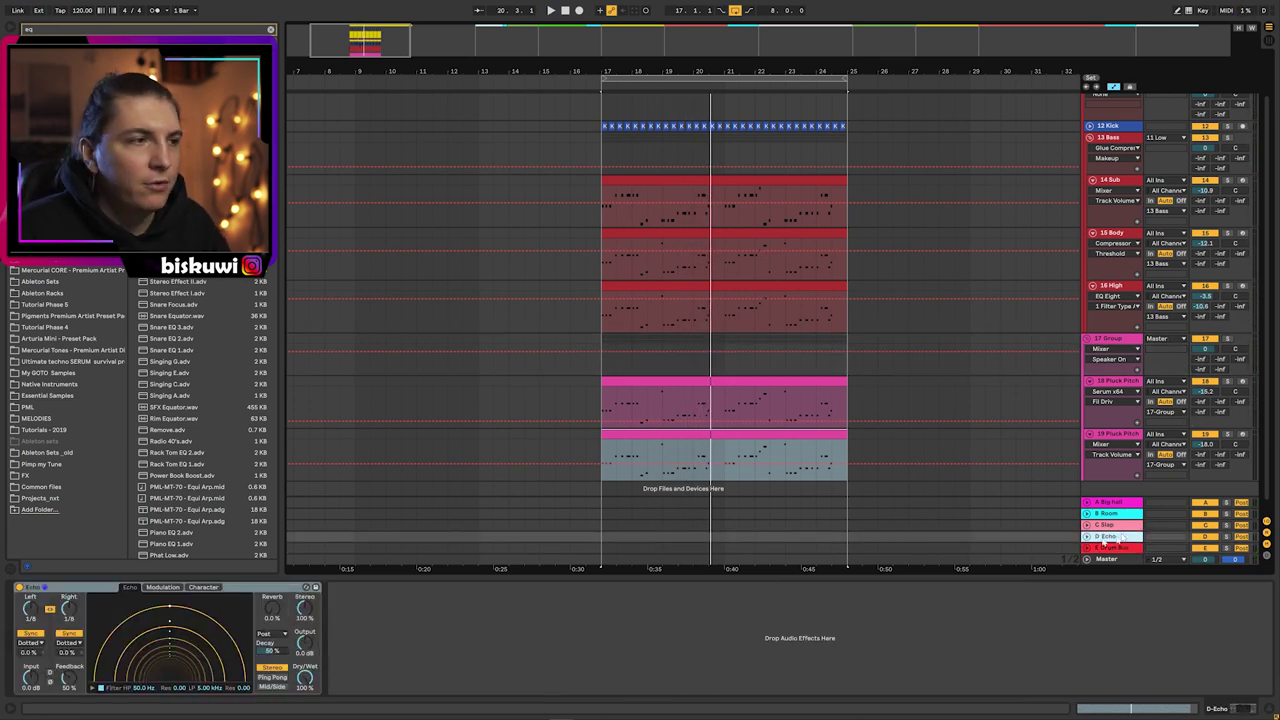
click(283, 679)
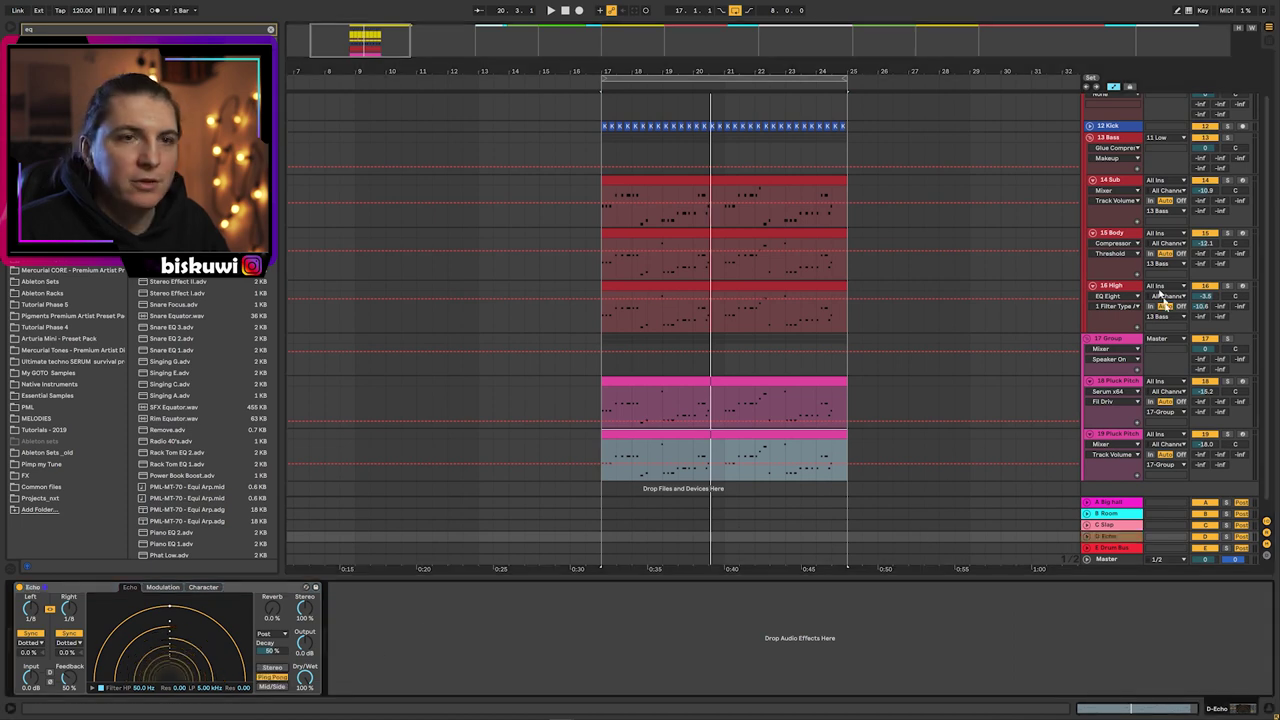
click(92, 687)
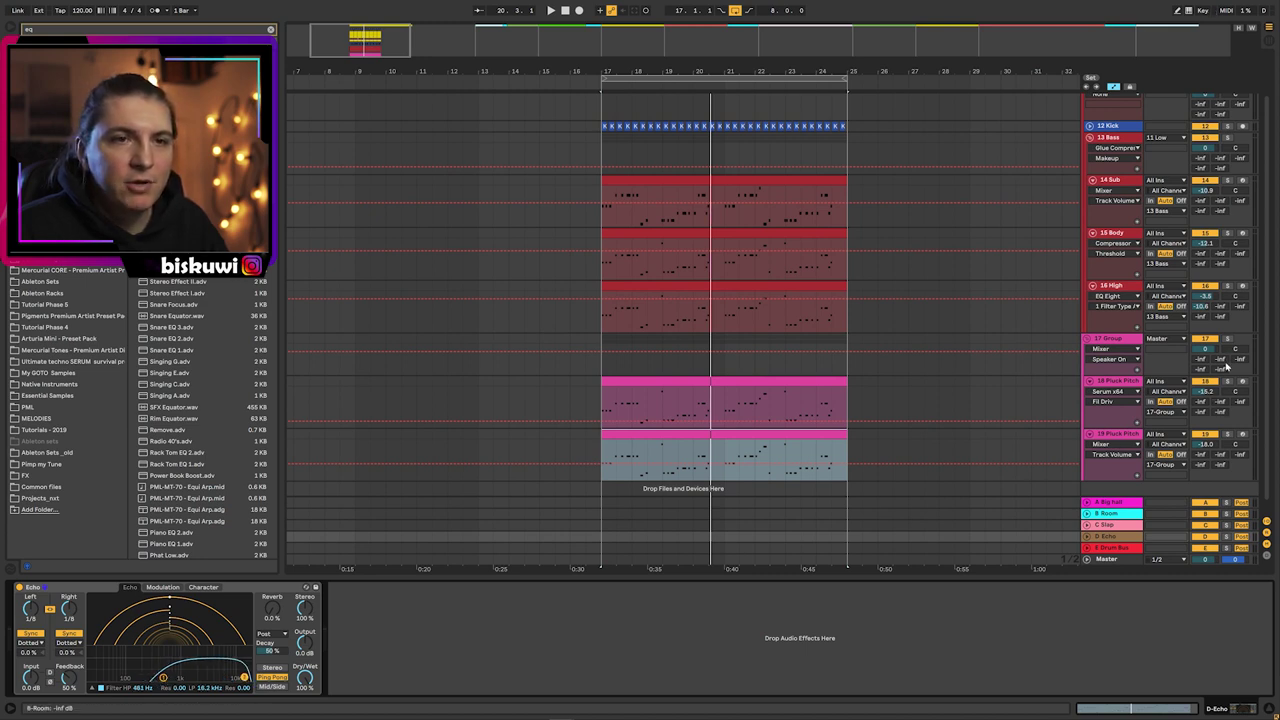
- Play the mix, and set oscillator A's unison to 3 voices in the 19 Pluck Pitch layer's Serum
key(space)
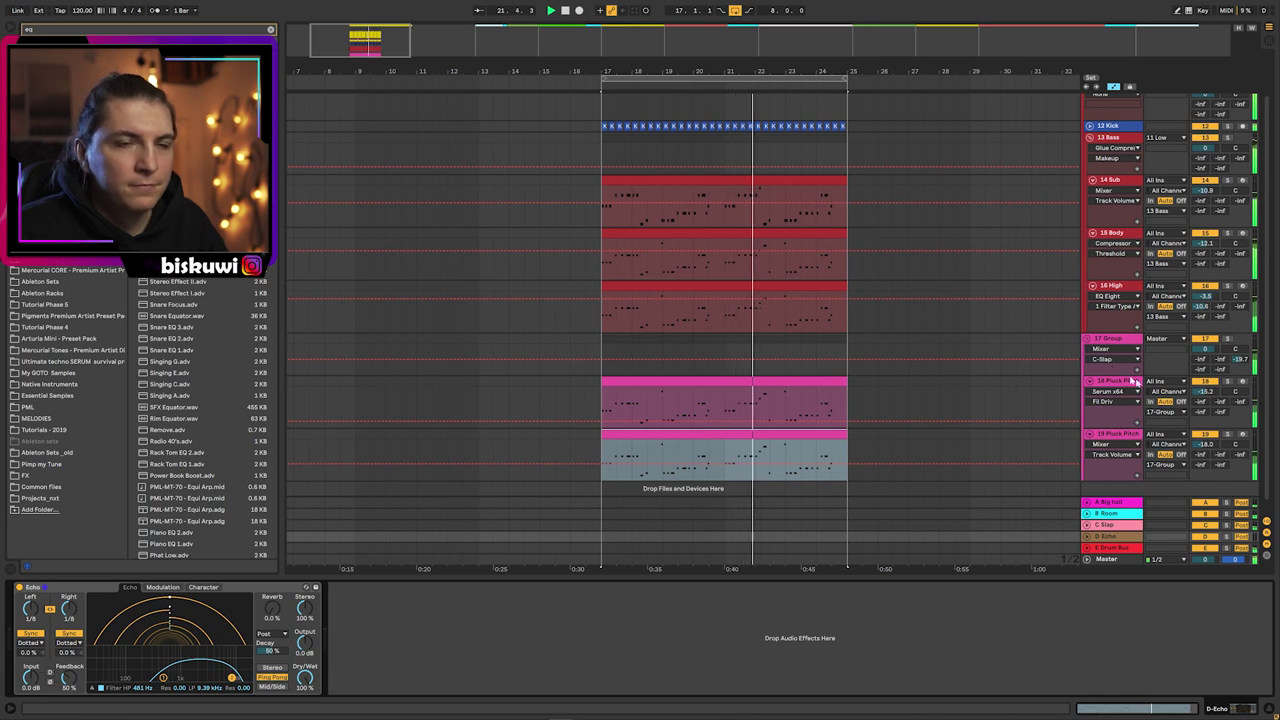
click(1127, 434)
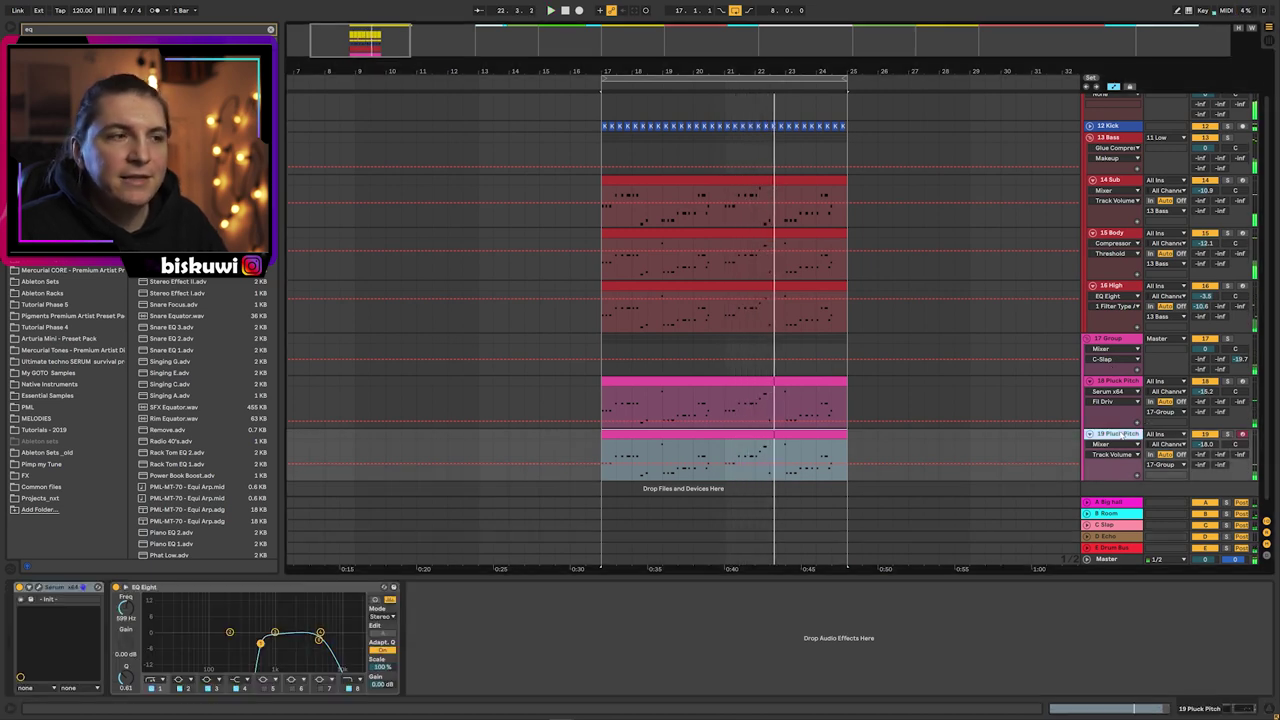
click(36, 589)
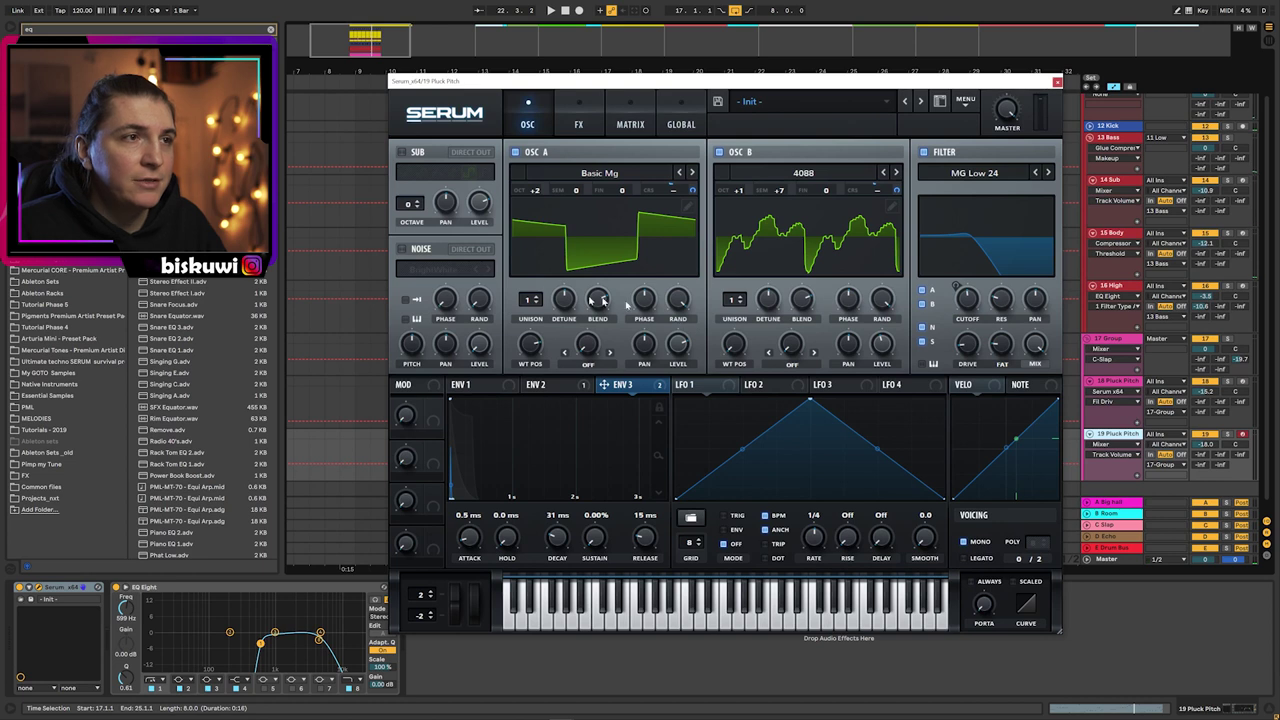
click(531, 299)
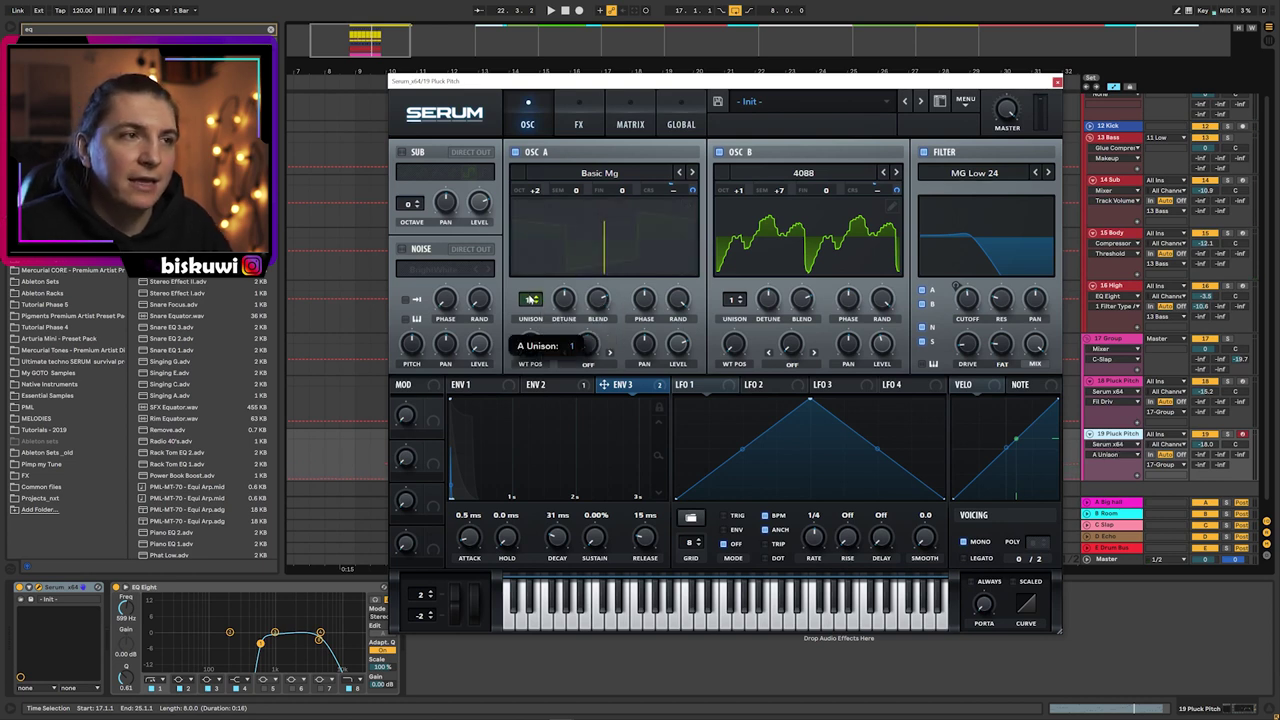
drag(531, 288, 565, 311)
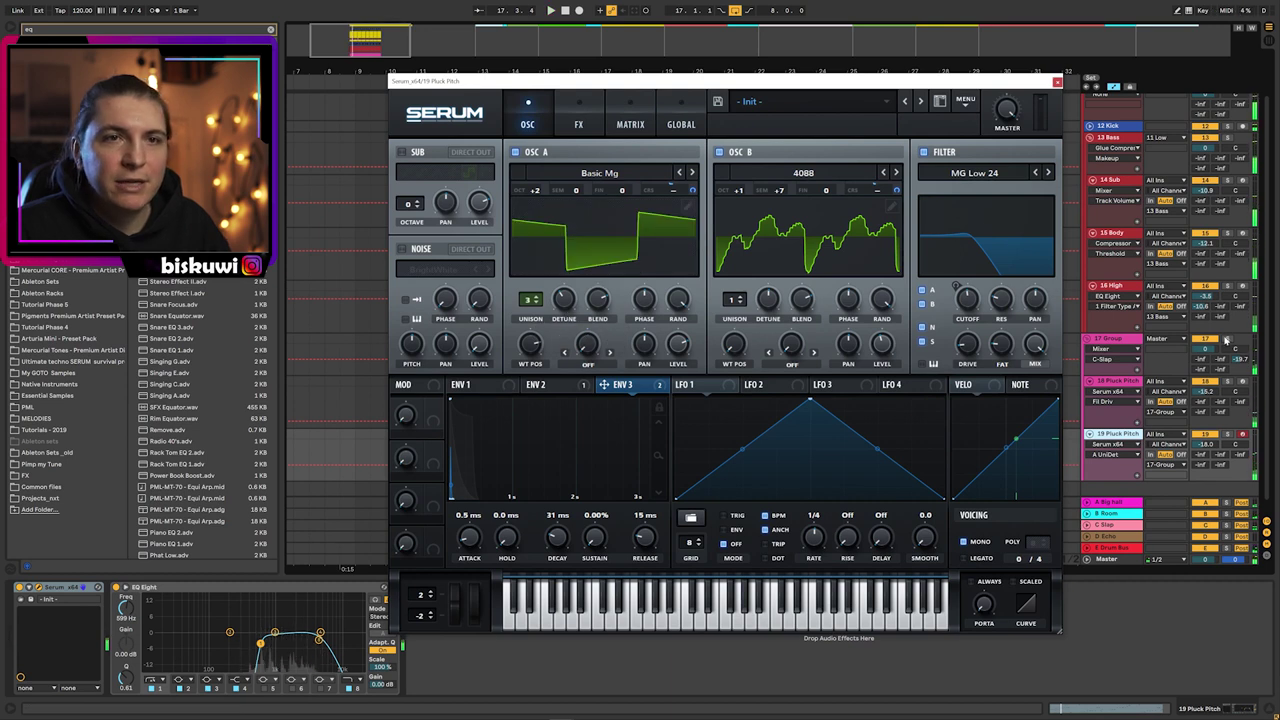
- Solo the pluck group and its lower layer to compare oscillator A with and without unison during playback
click(1224, 339)
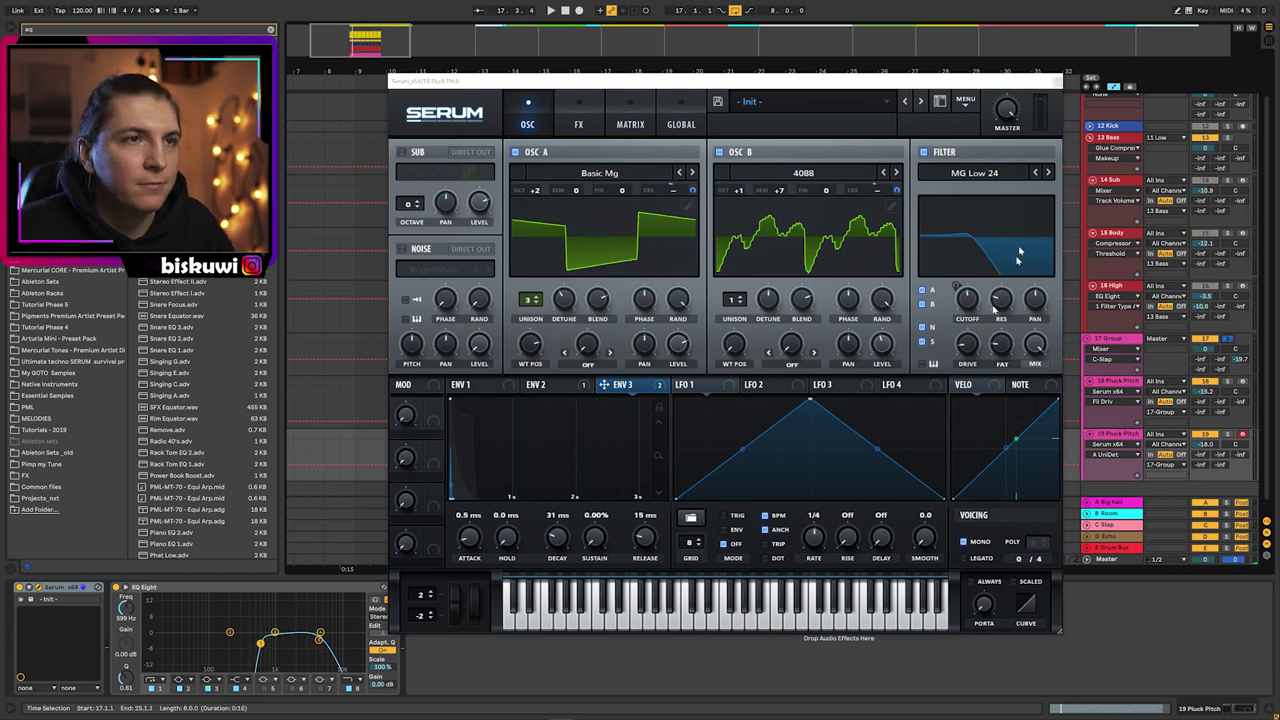
key(space)
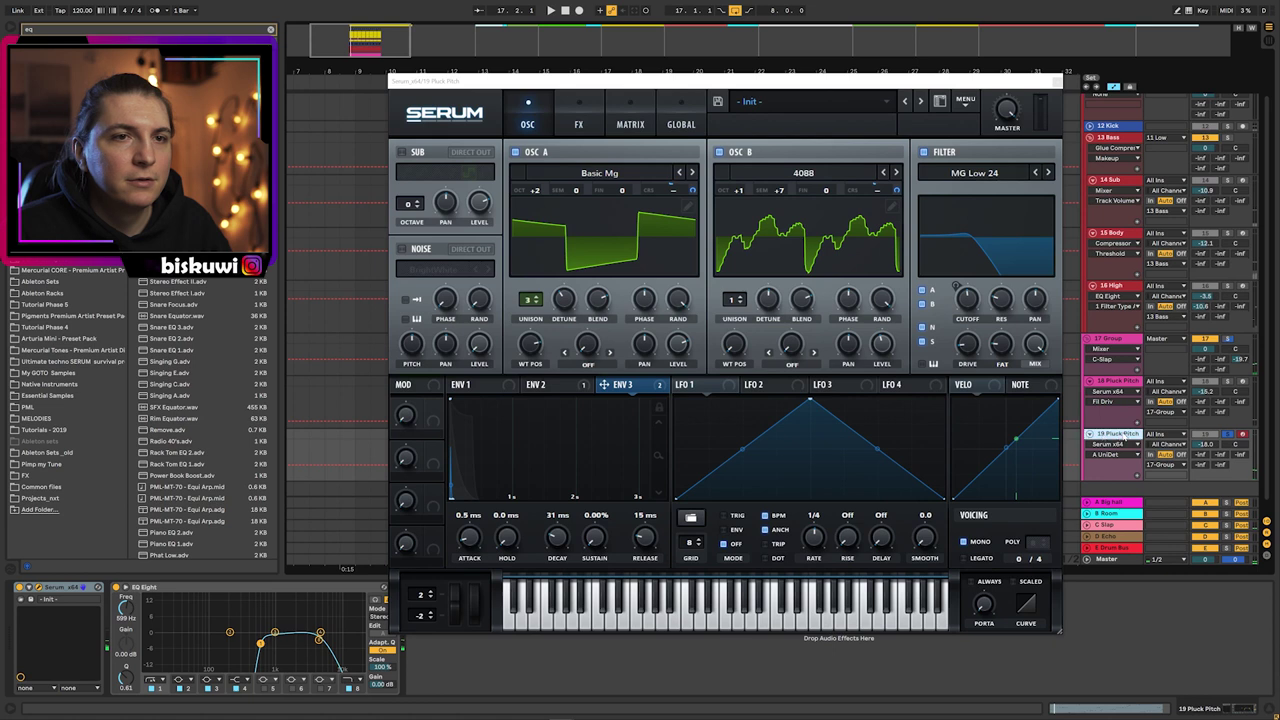
key(space)
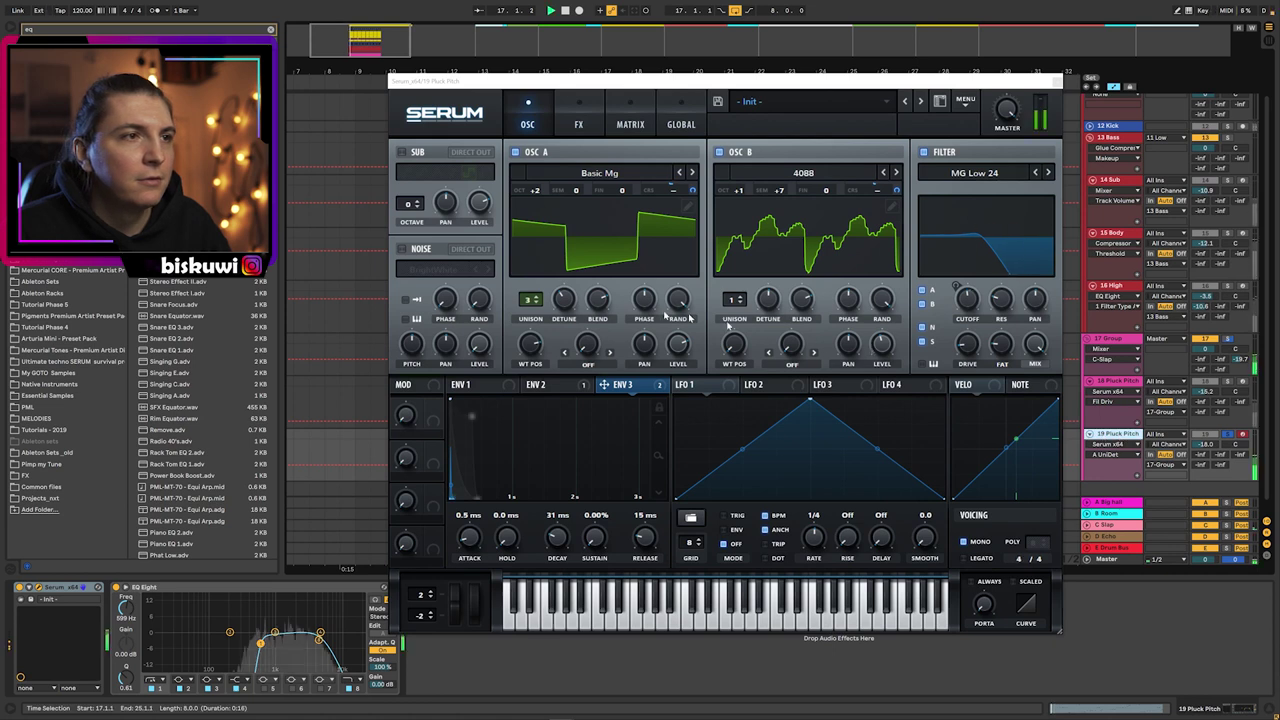
double_click(533, 297)
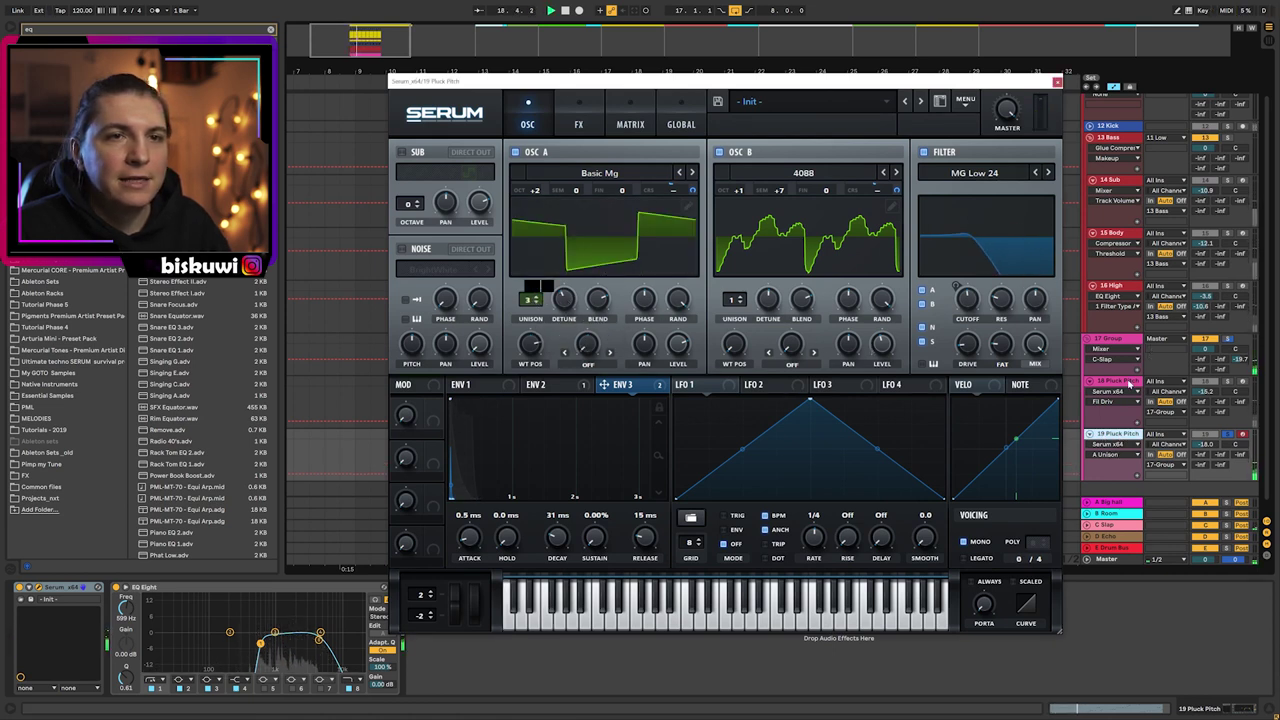
- Set oscillator A to 3 unison voices in the 18 Pluck Pitch layer's Serum, test oscillator B's unison, and close that editor
click(1130, 383)
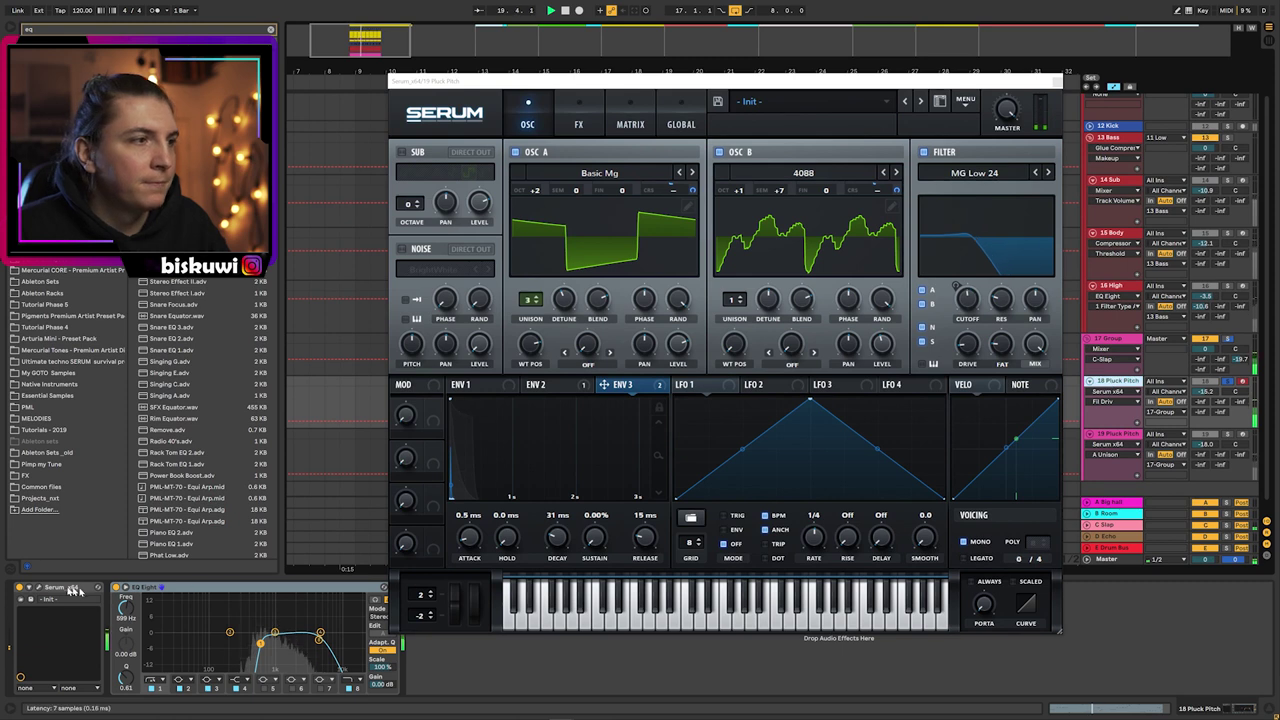
click(38, 588)
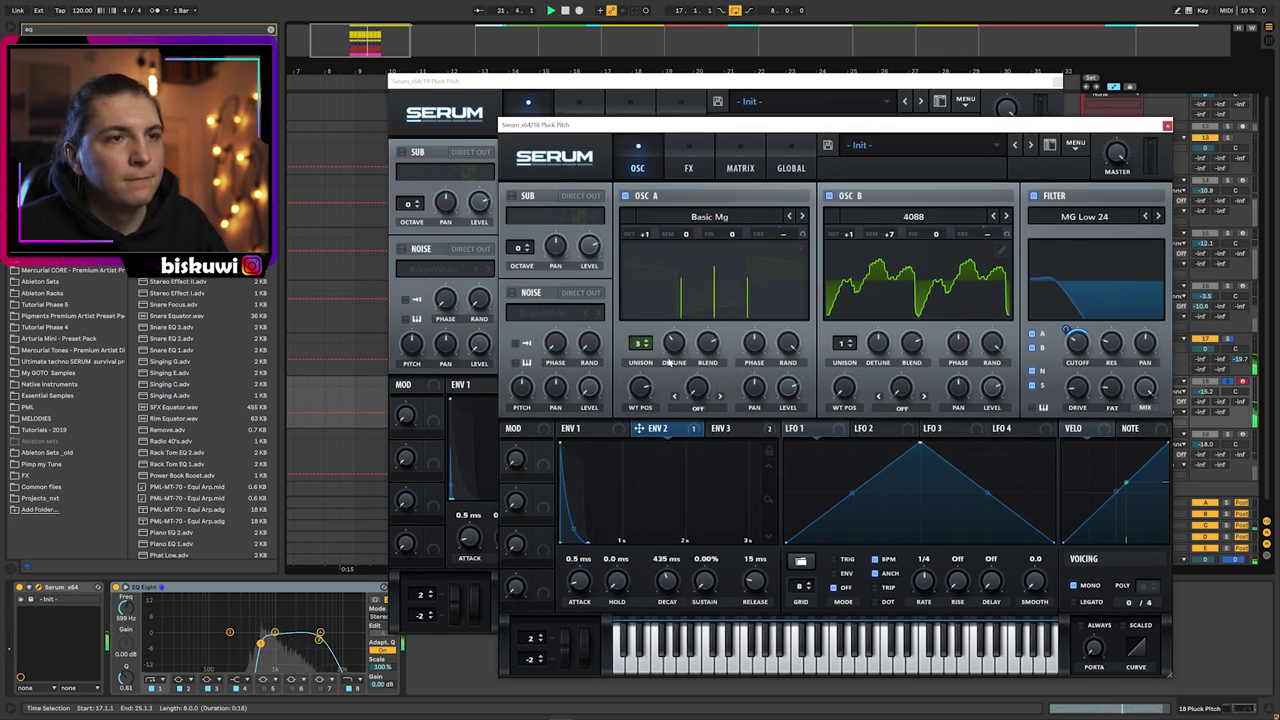
mouse_move(845, 345)
mouse_down()
mouse_move(853, 328)
mouse_move(850, 356)
mouse_up()
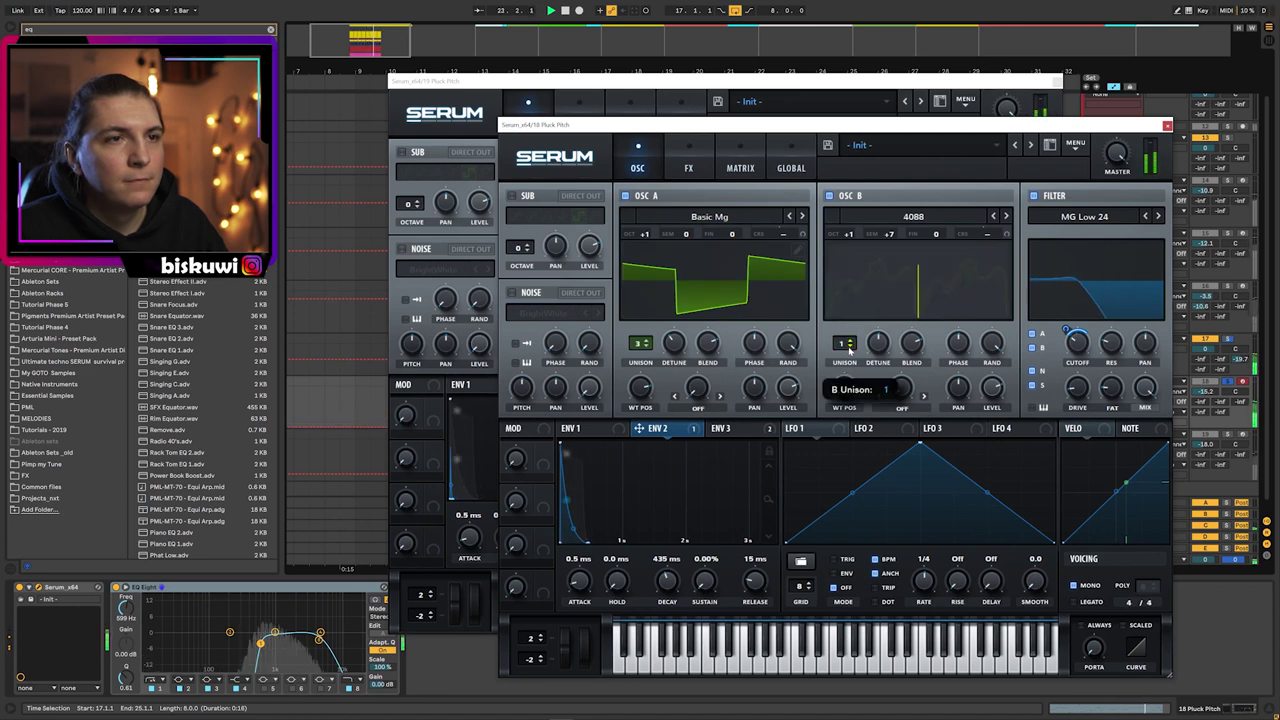
click(1167, 126)
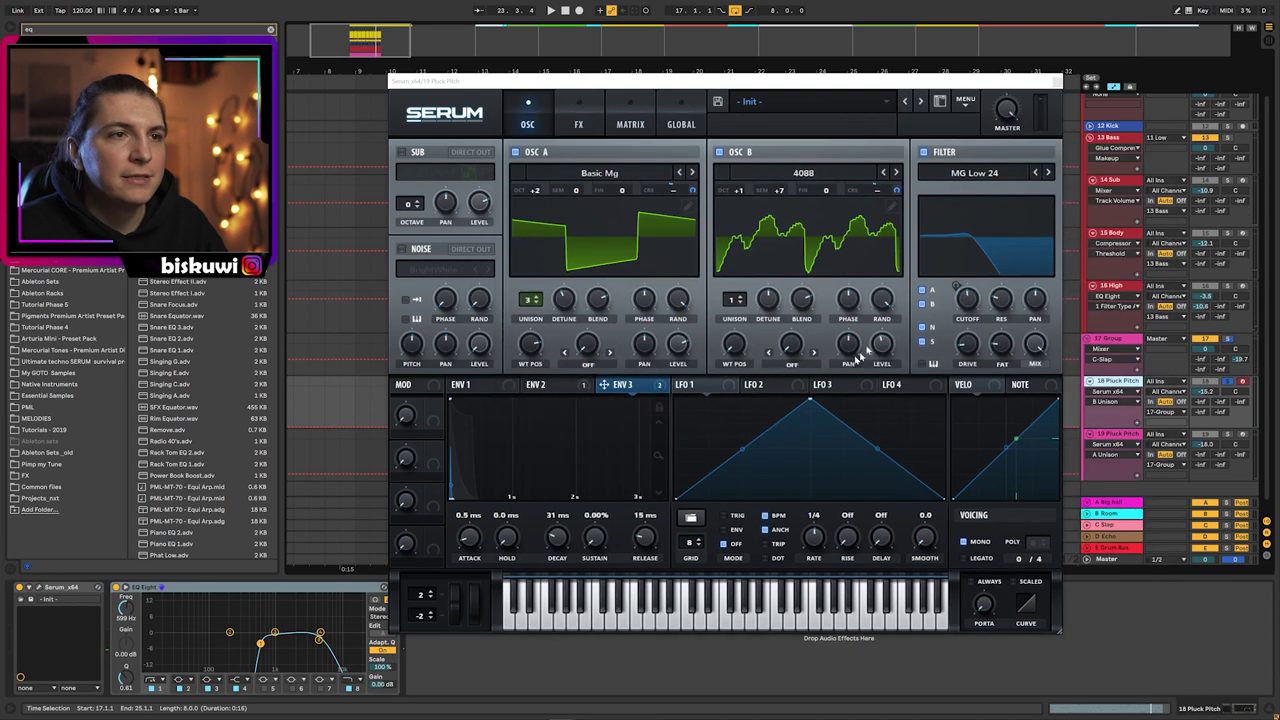
- Give the 19 Pluck Pitch layer's oscillator B 3 unison voices with detune about 0.14, and set oscillator A's detune to about 0.21
drag(735, 302, 770, 316)
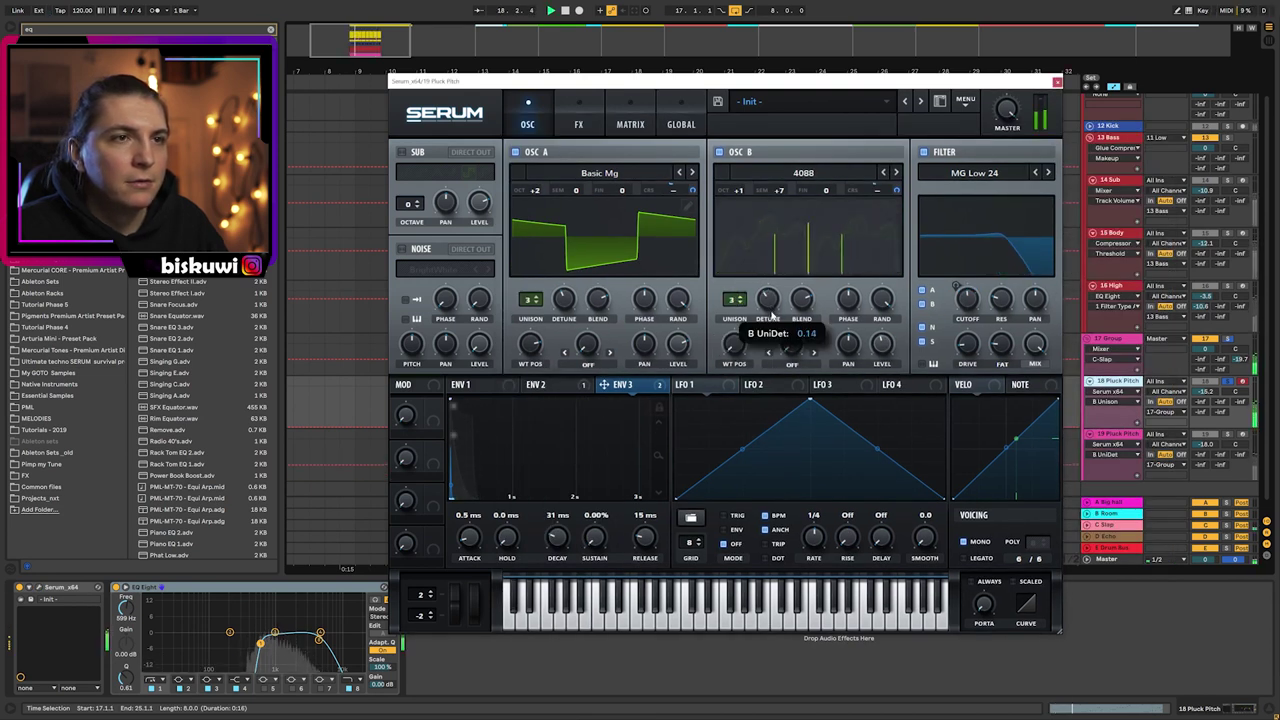
click(1057, 80)
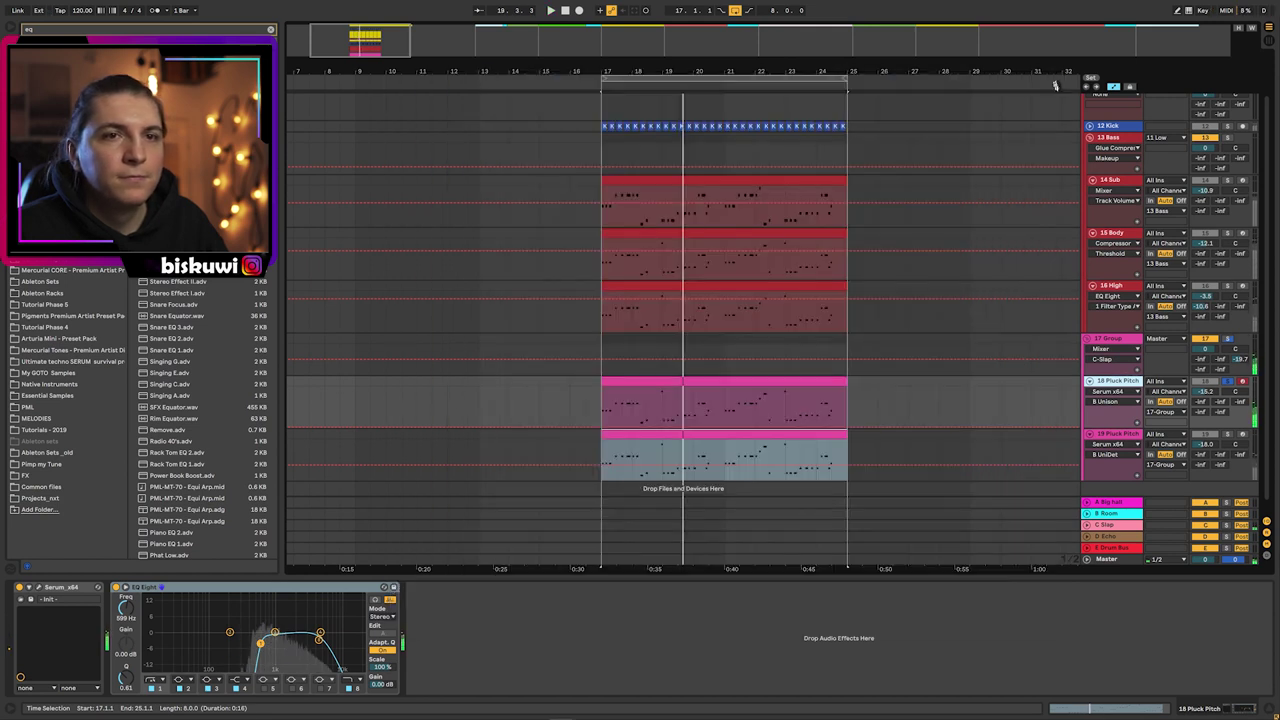
click(1124, 436)
click(38, 588)
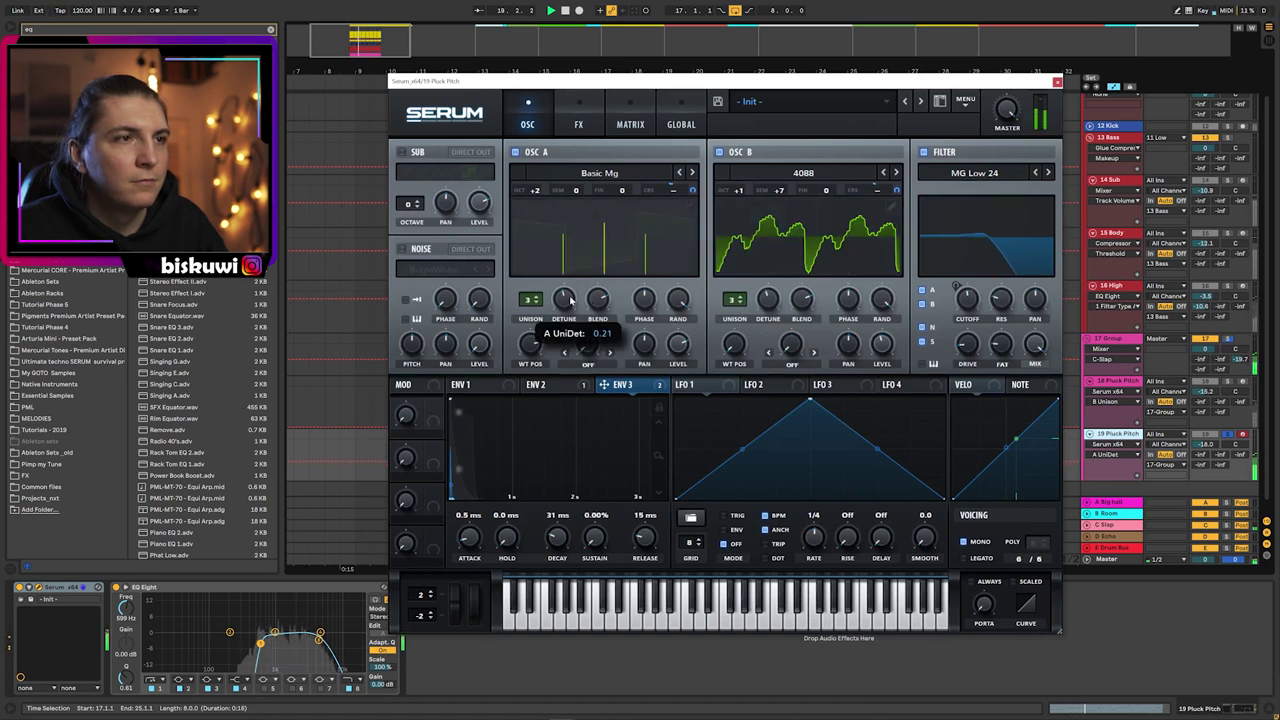
click(1058, 82)
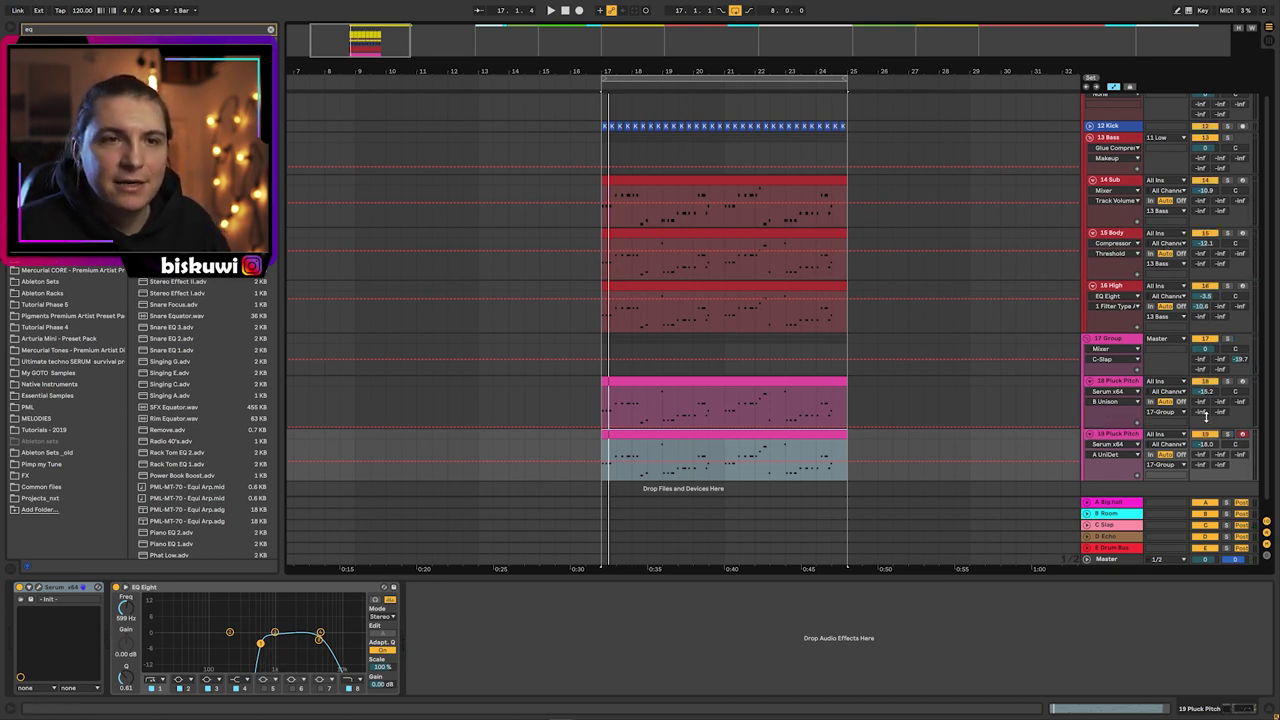
- Raise the pluck group's send to the A Big hall return while the full mix plays
click(1201, 359)
key(space)
mouse_move(1201, 359)
mouse_down()
mouse_move(1201, 307)
mouse_move(1206, 366)
mouse_up()
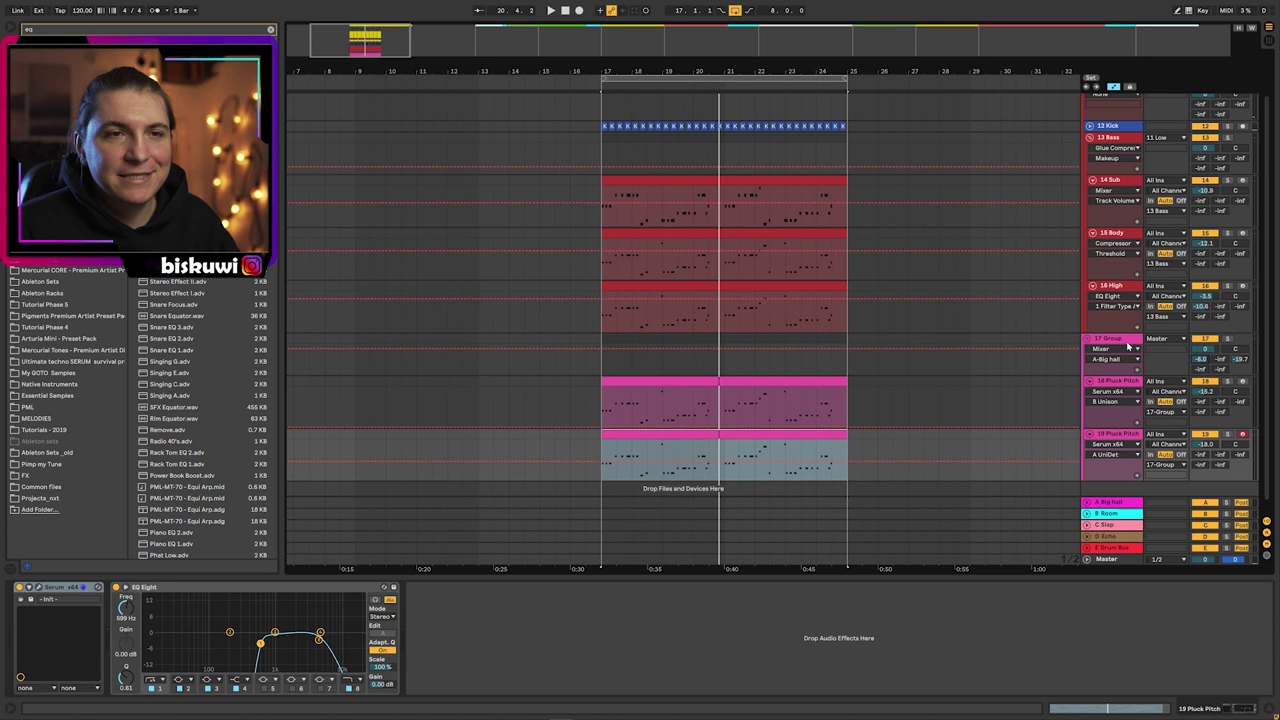
- Select the 19 Pluck Pitch track, and select the range from 18.1.3 to 23.2.1 in the Back smooth track's clip
click(1109, 436)
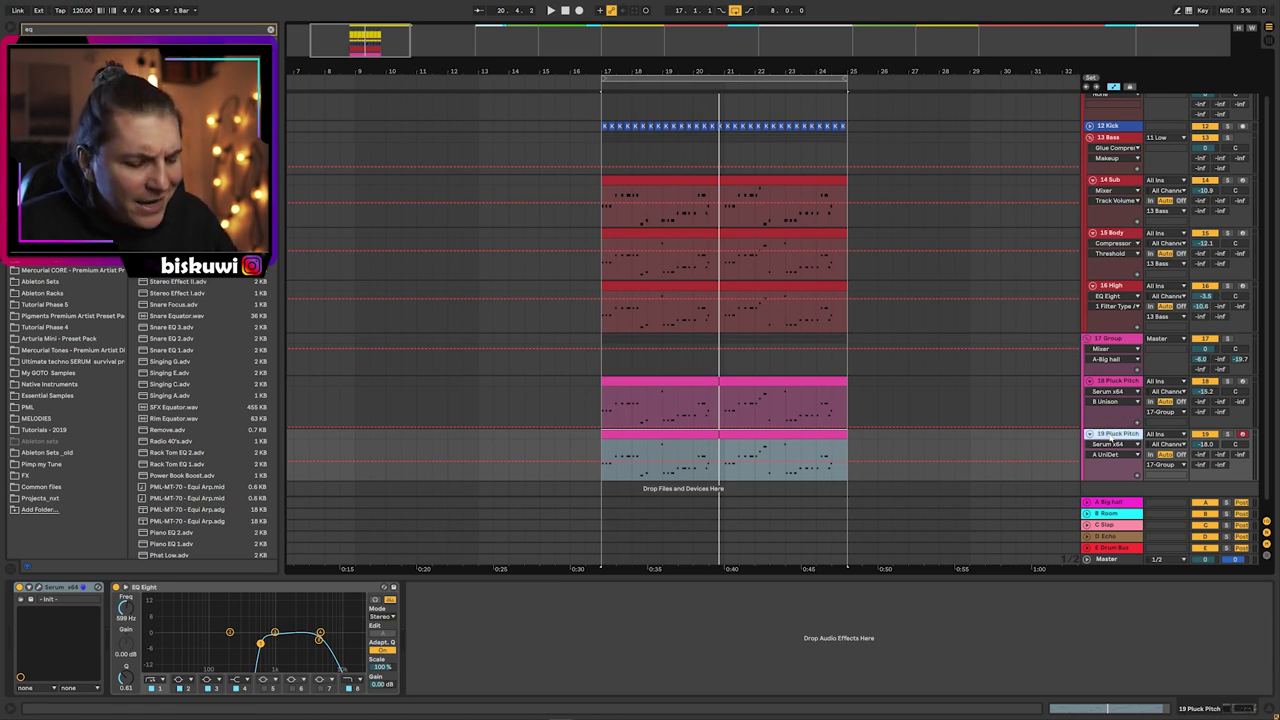
scroll(1116, 393, down, 1)
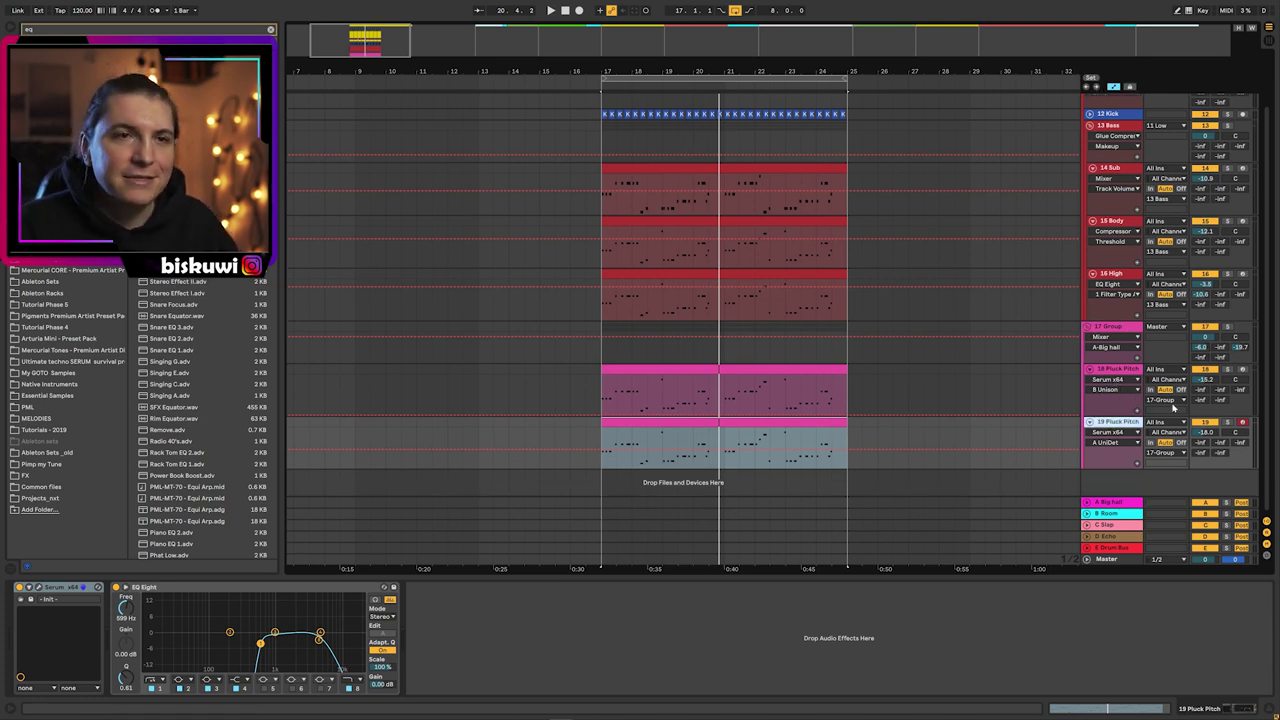
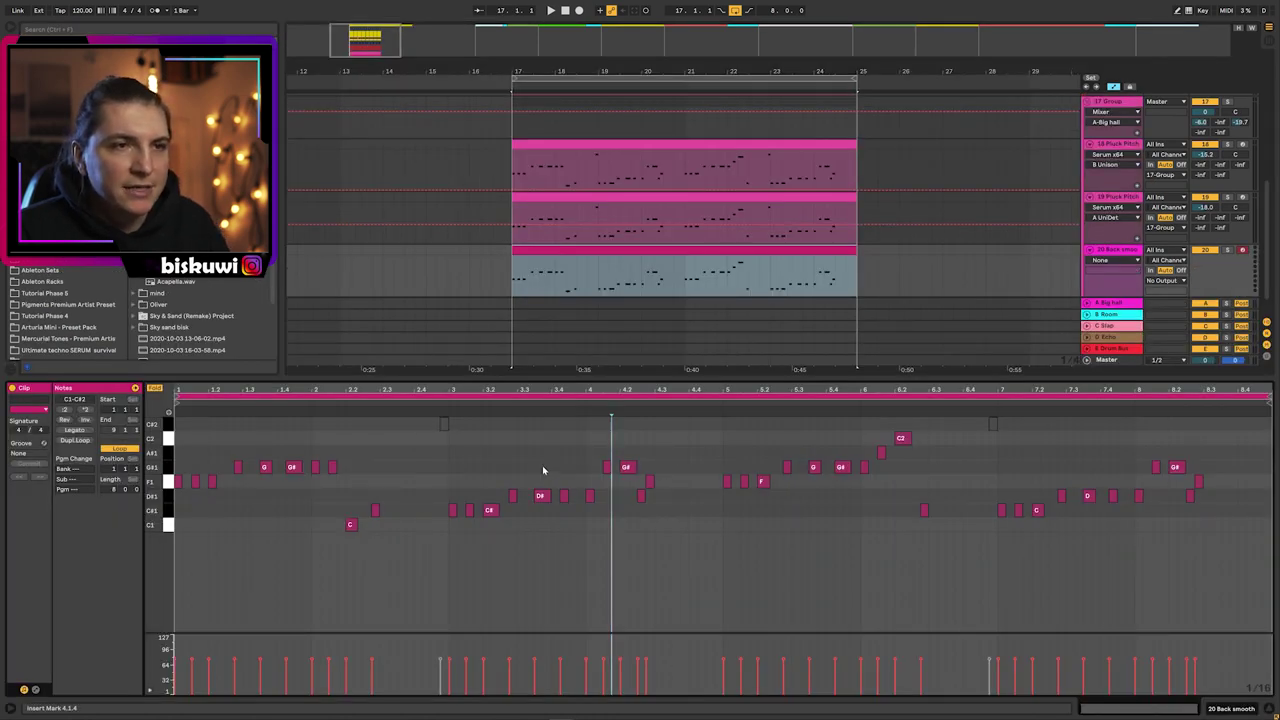
drag(1038, 432, 334, 431)
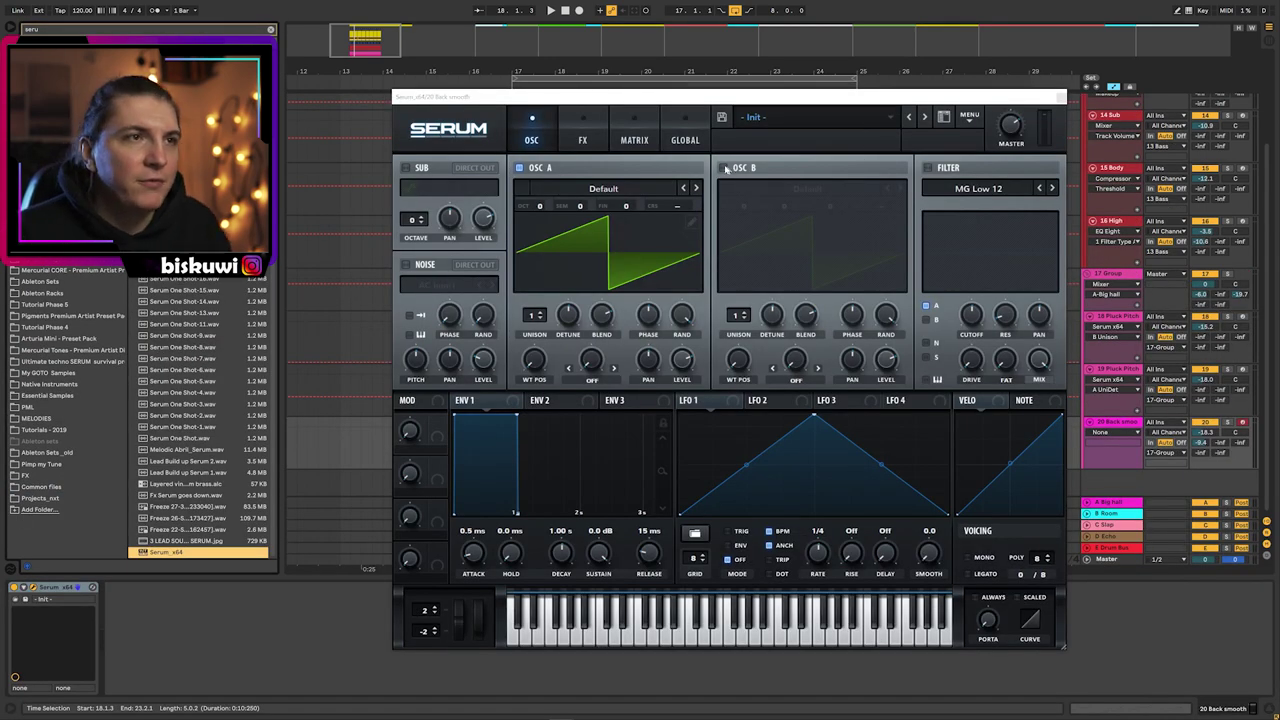
- Enable oscillator B in Back smooth's Serum, and set oscillator A to the Basic_Cjw wavetable at position 85, octave +2
click(724, 168)
click(697, 188)
click(697, 188)
click(697, 188)
click(697, 188)
mouse_move(534, 371)
drag(534, 371, 534, 338)
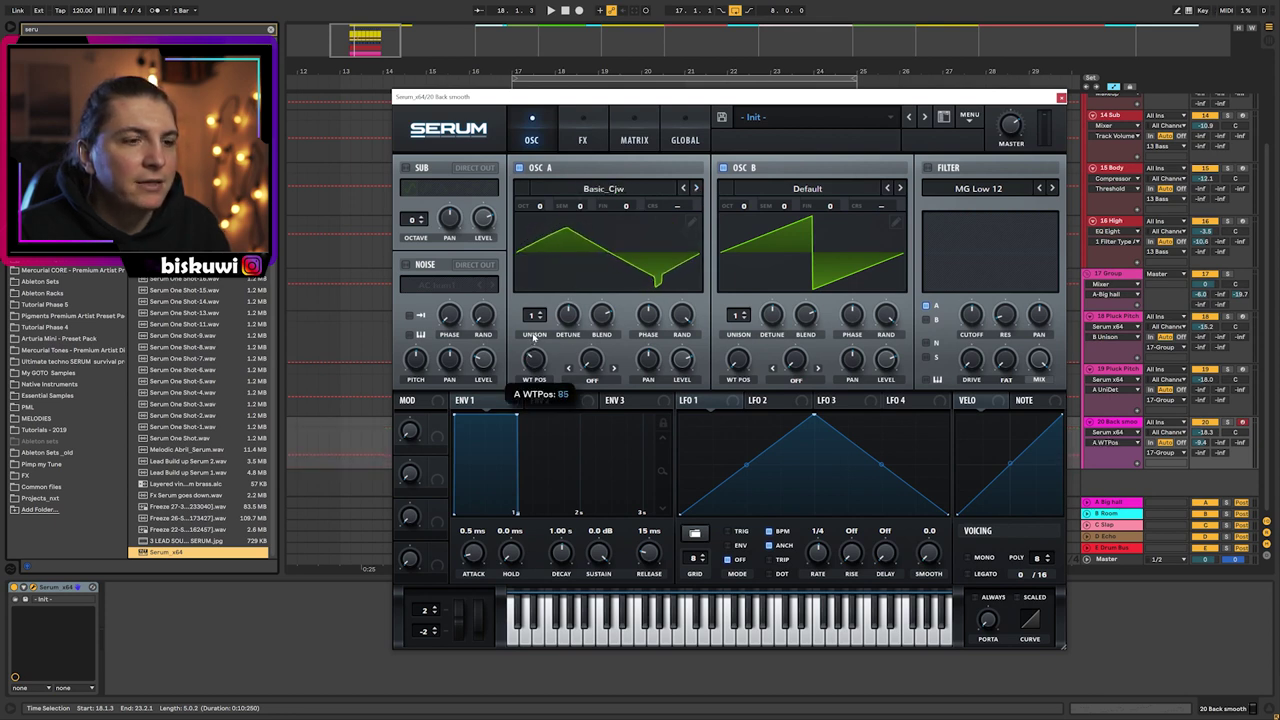
drag(546, 208, 545, 194)
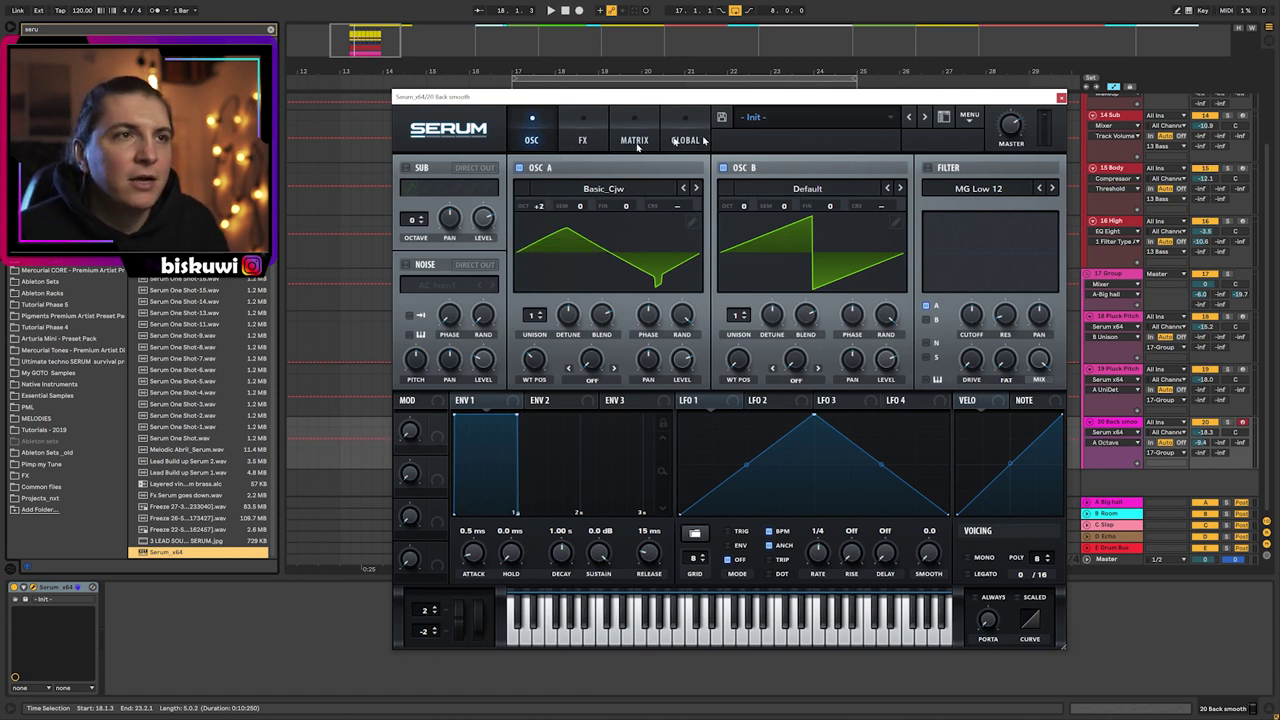
- Set oscillator B to the Basic Shapes wavetable at position 3, tuned to octave +1 and semitone +7
click(899, 189)
click(899, 189)
click(900, 189)
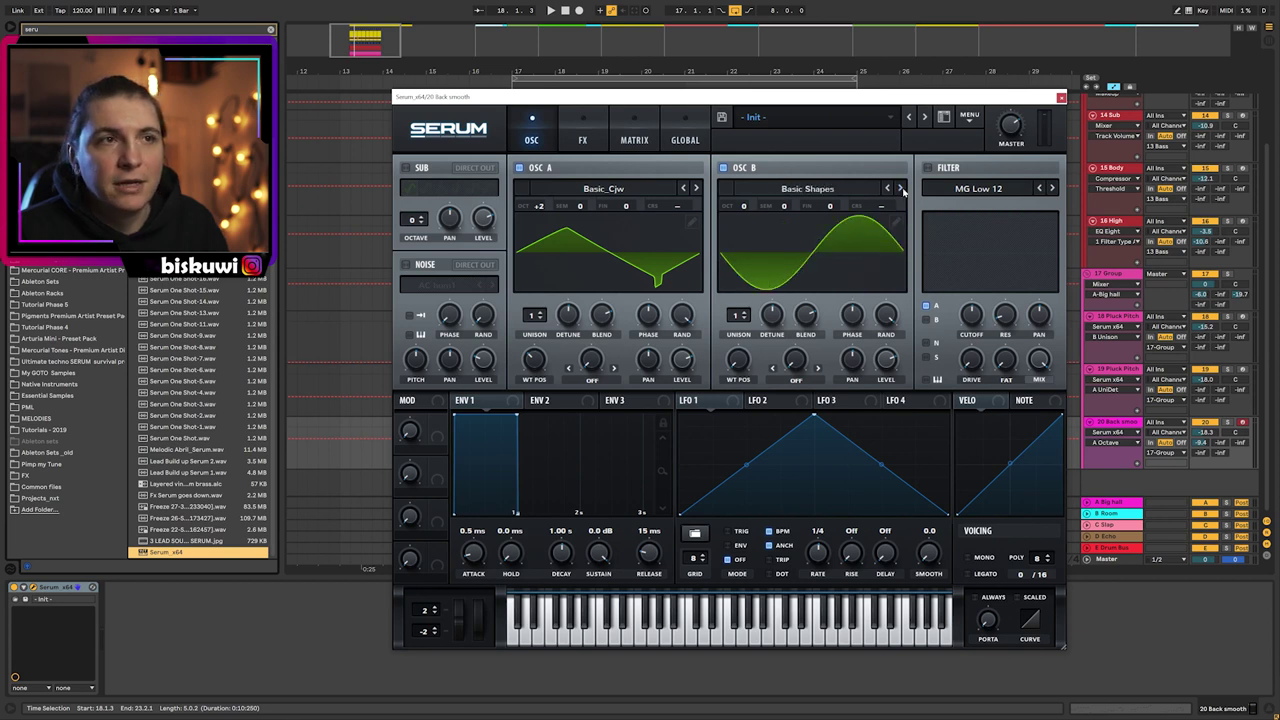
drag(748, 362, 745, 336)
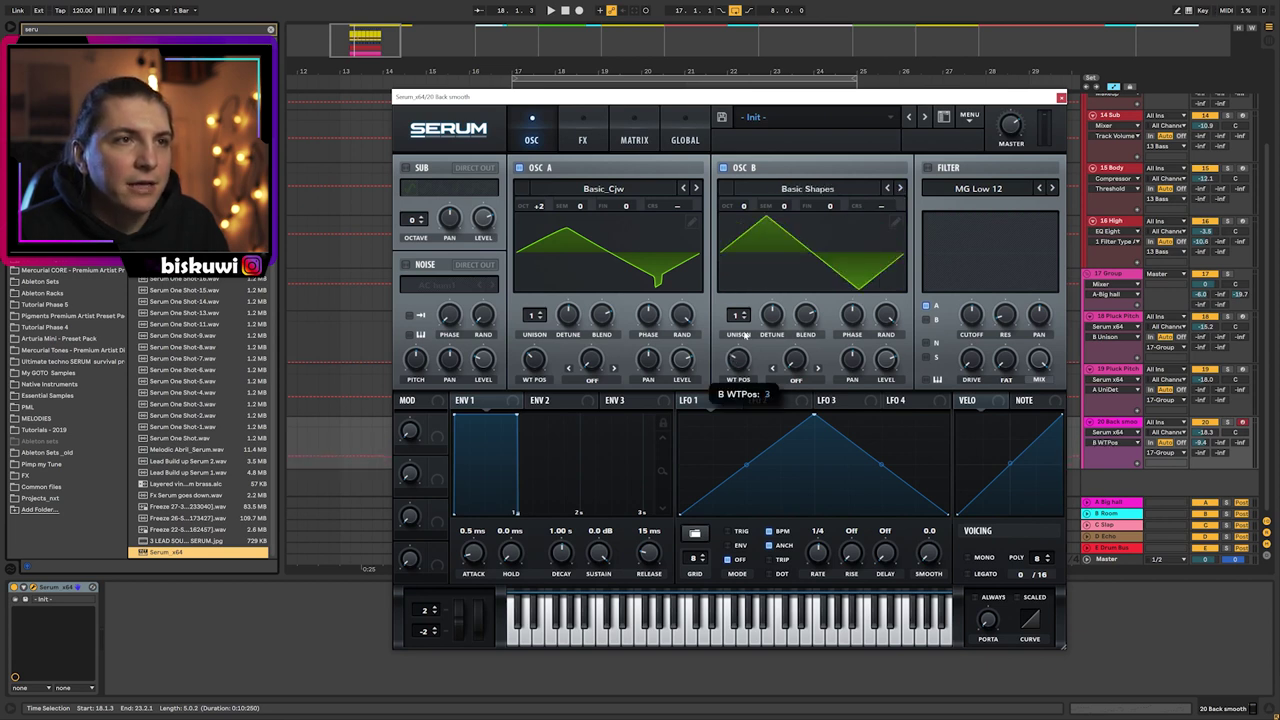
drag(743, 208, 794, 176)
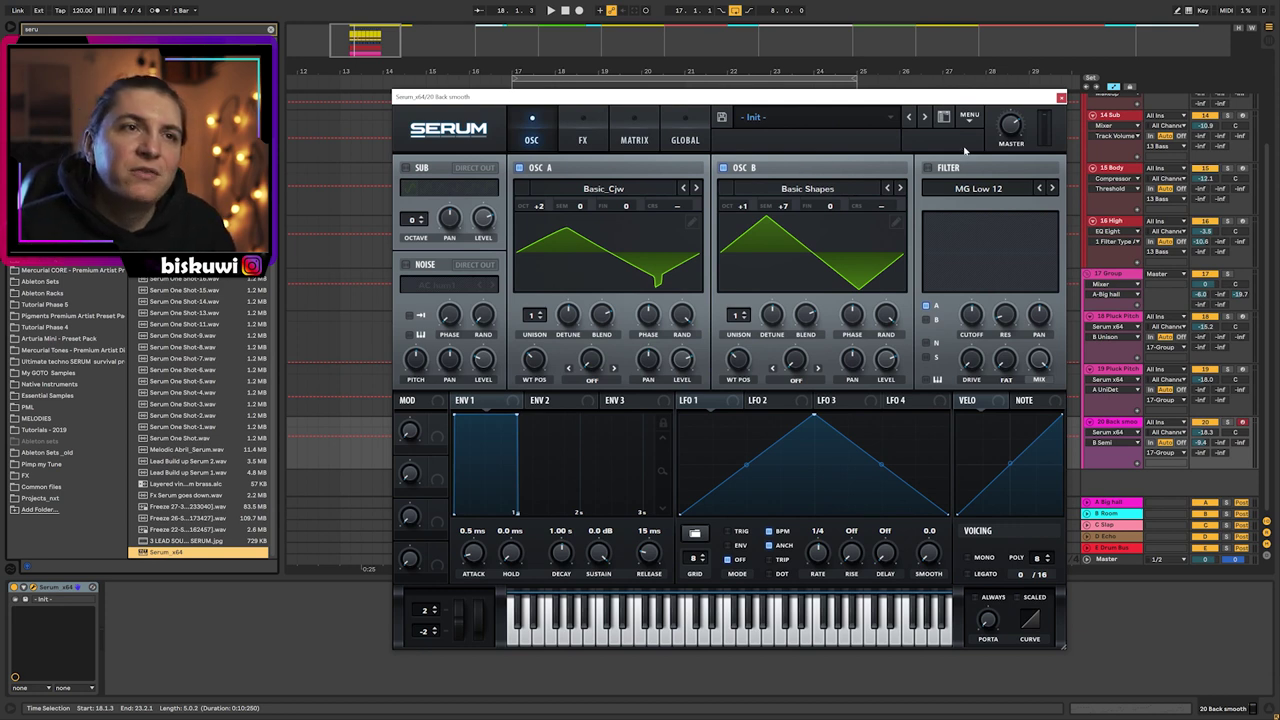
- Enable the filter for oscillators A and B, choose the MG Low 24 type, and slightly raise its cutoff and resonance
click(927, 168)
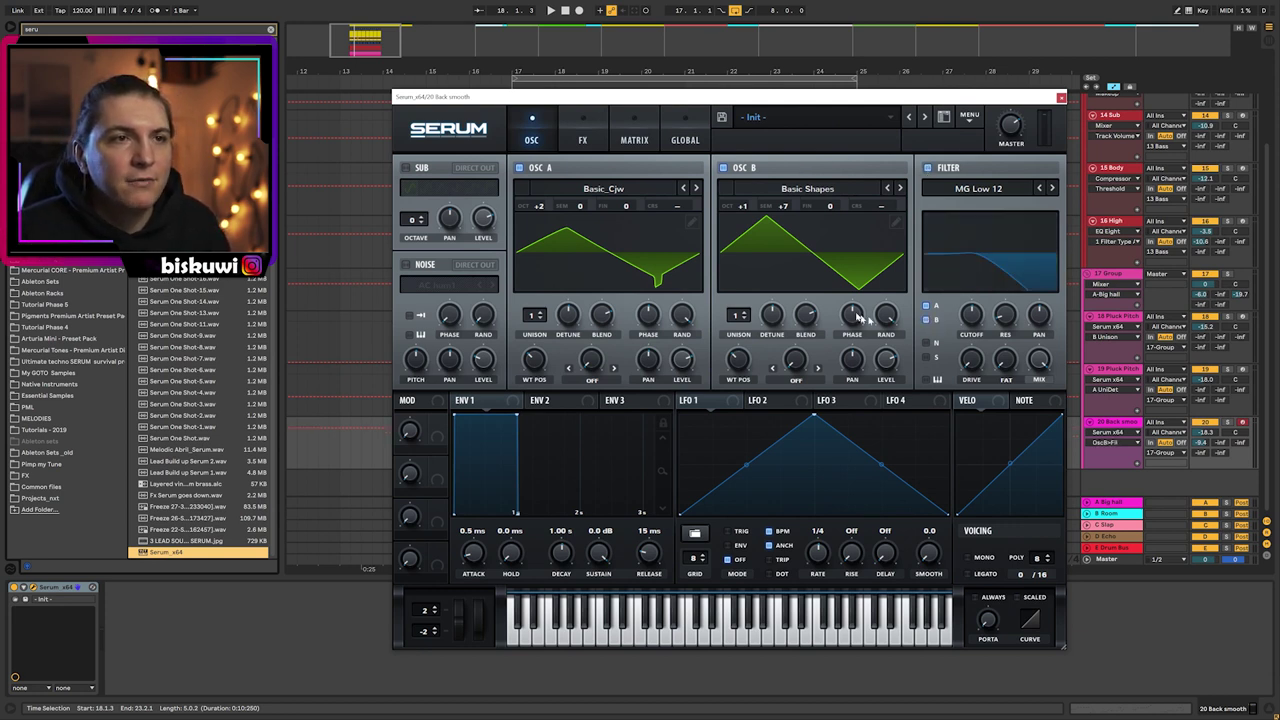
drag(1004, 318, 977, 299)
click(1051, 188)
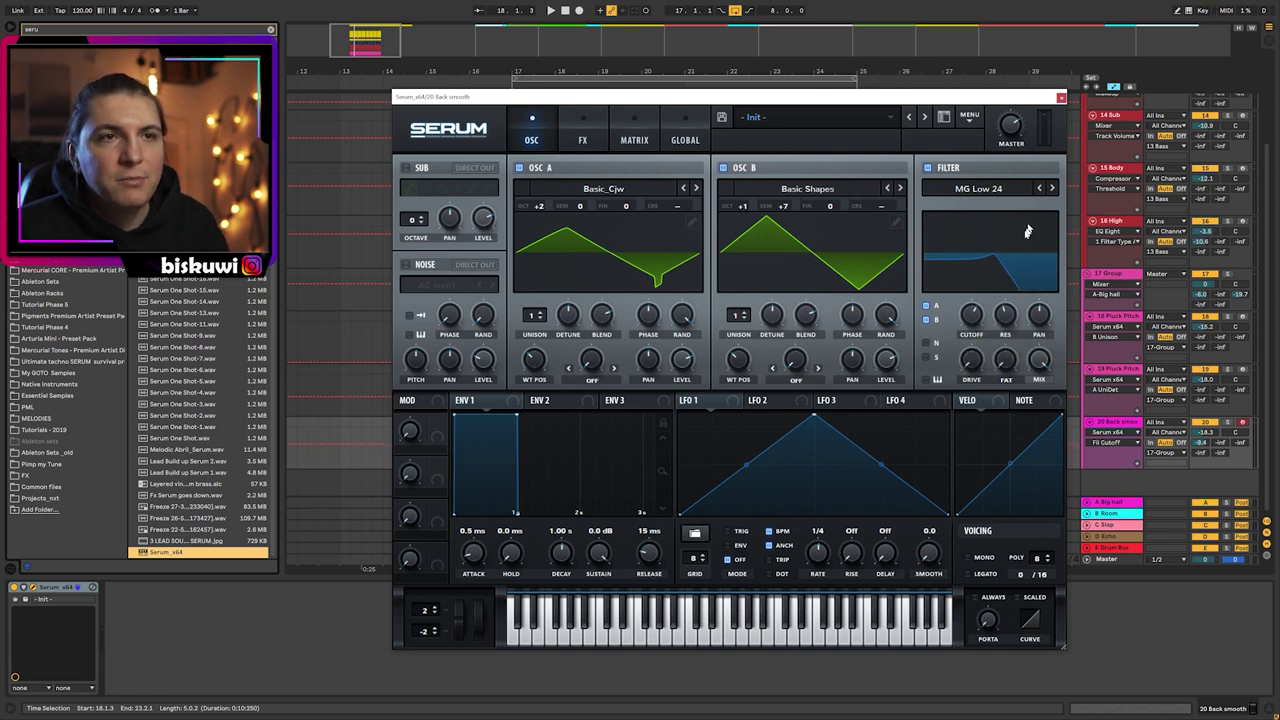
- Solo the Back smooth track and audition its sound, replaying it from the loop start
click(1228, 423)
key(space)
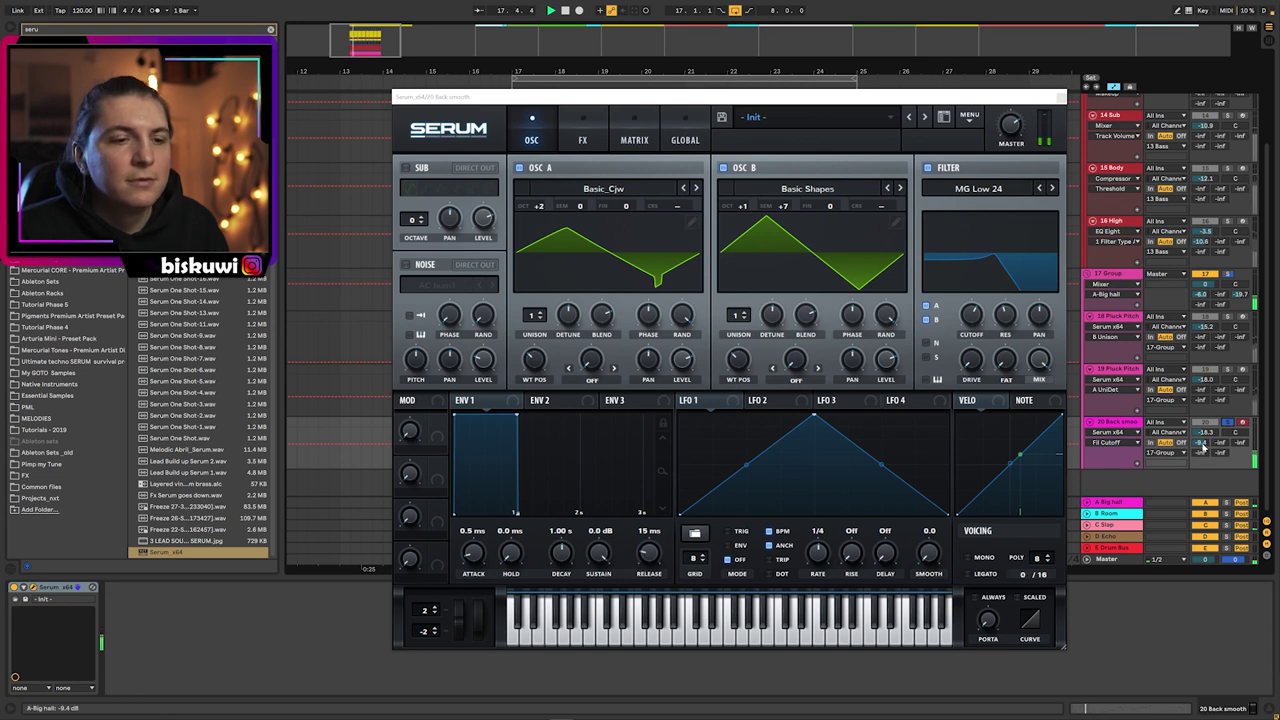
key(space)
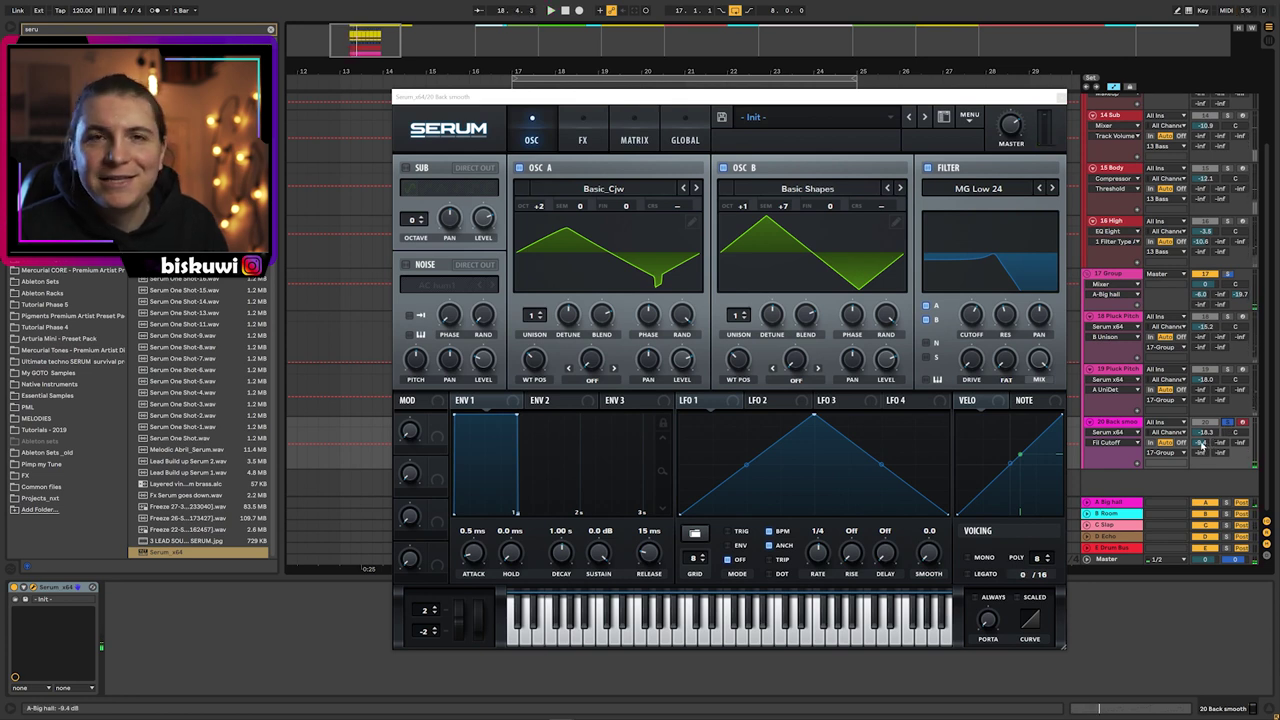
key(space)
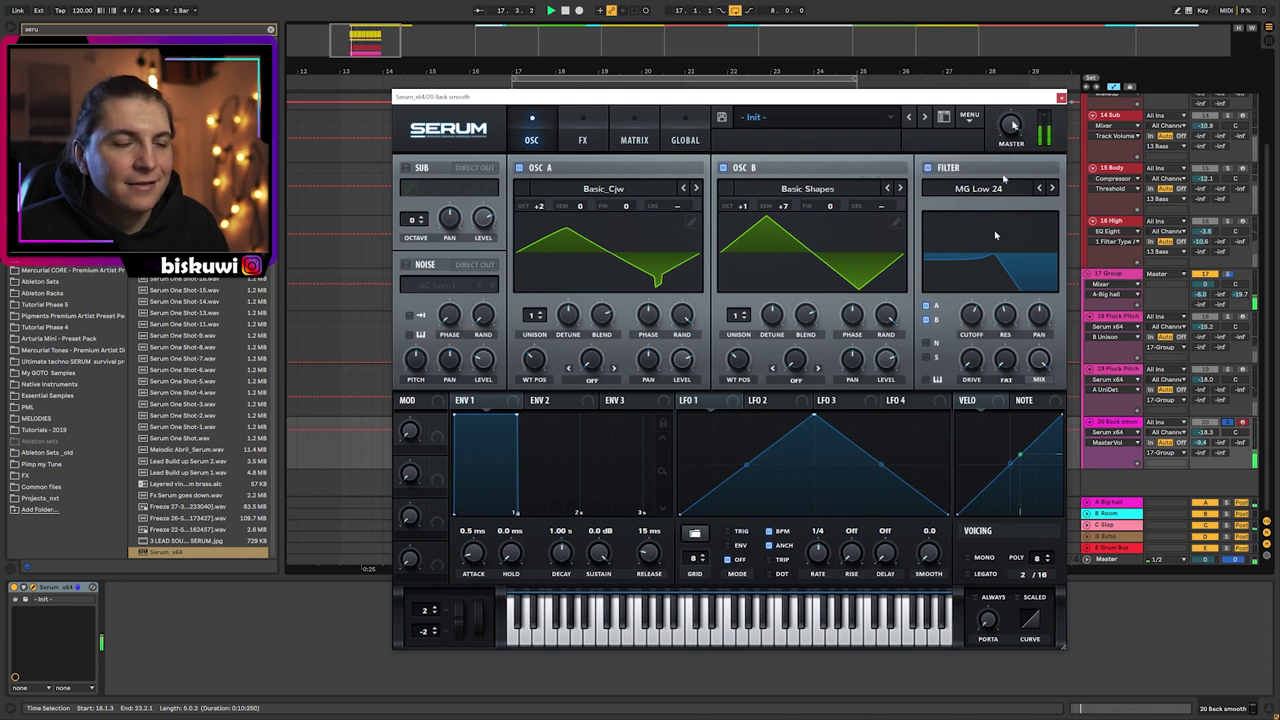
- Add Serum's Tube distortion and compressor effects to the Back smooth sound, and adjust the compressor's threshold during playback
click(585, 136)
click(441, 196)
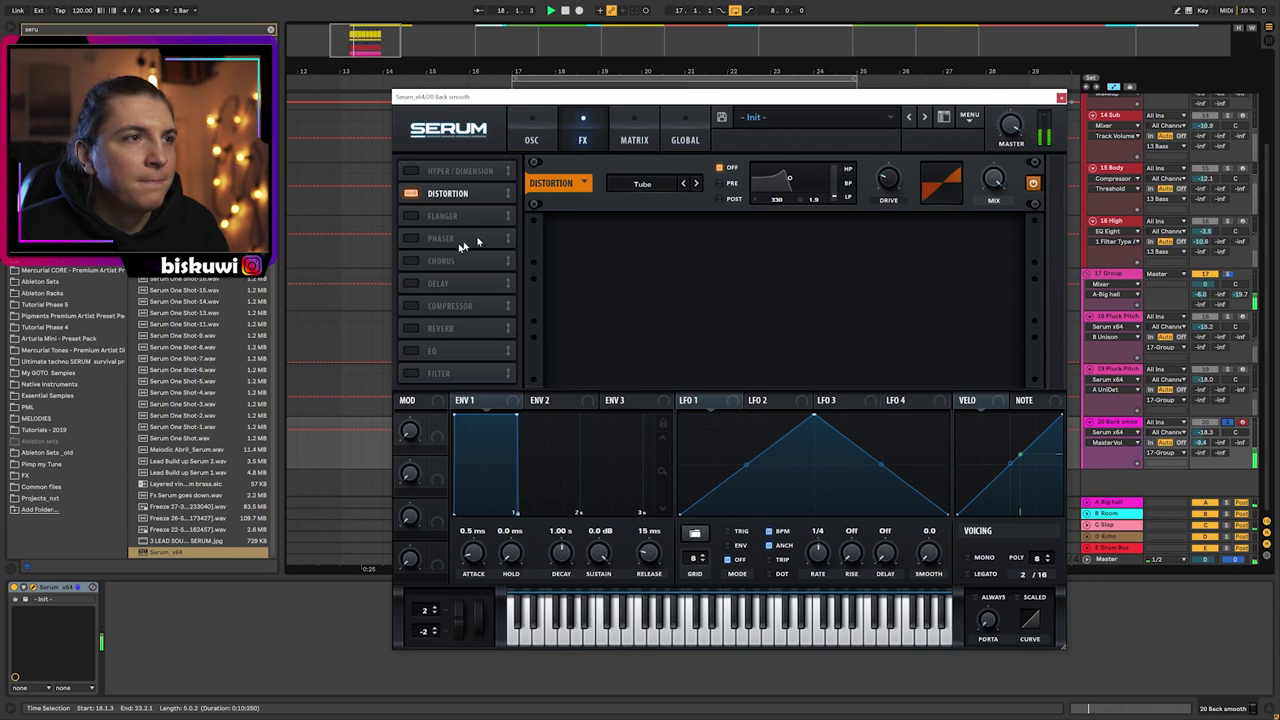
click(411, 305)
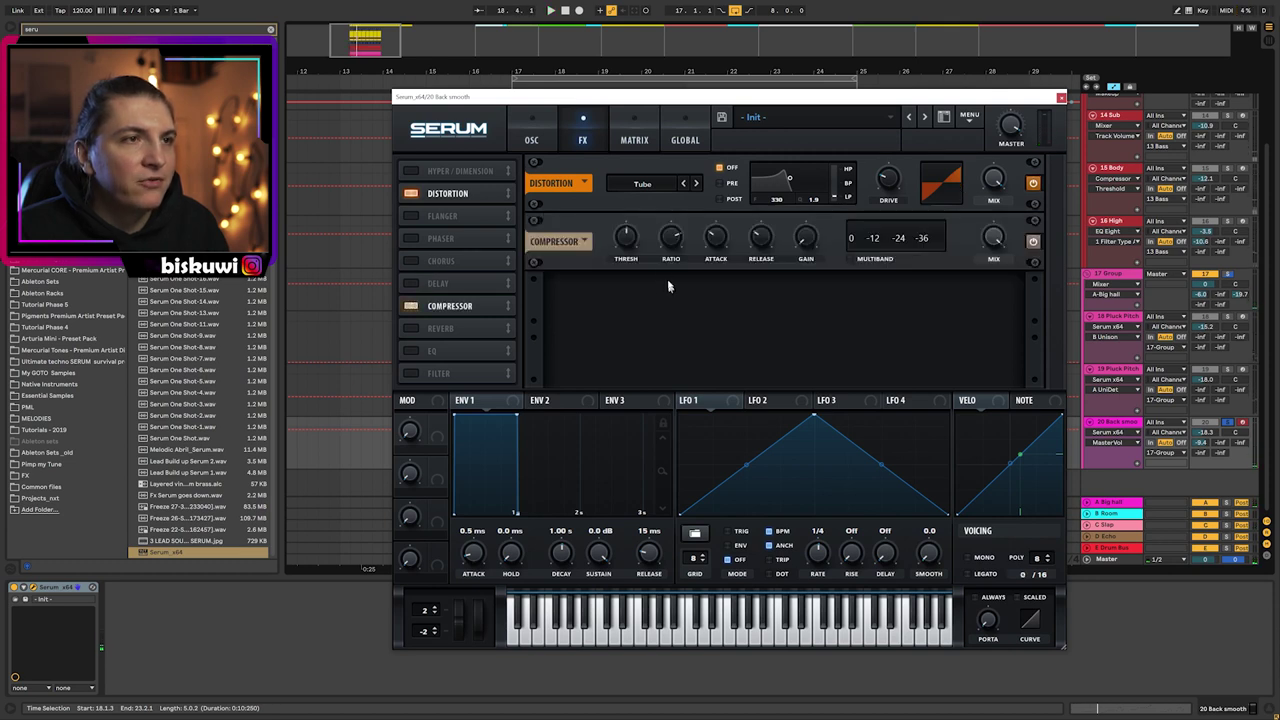
key(space)
drag(624, 245, 632, 239)
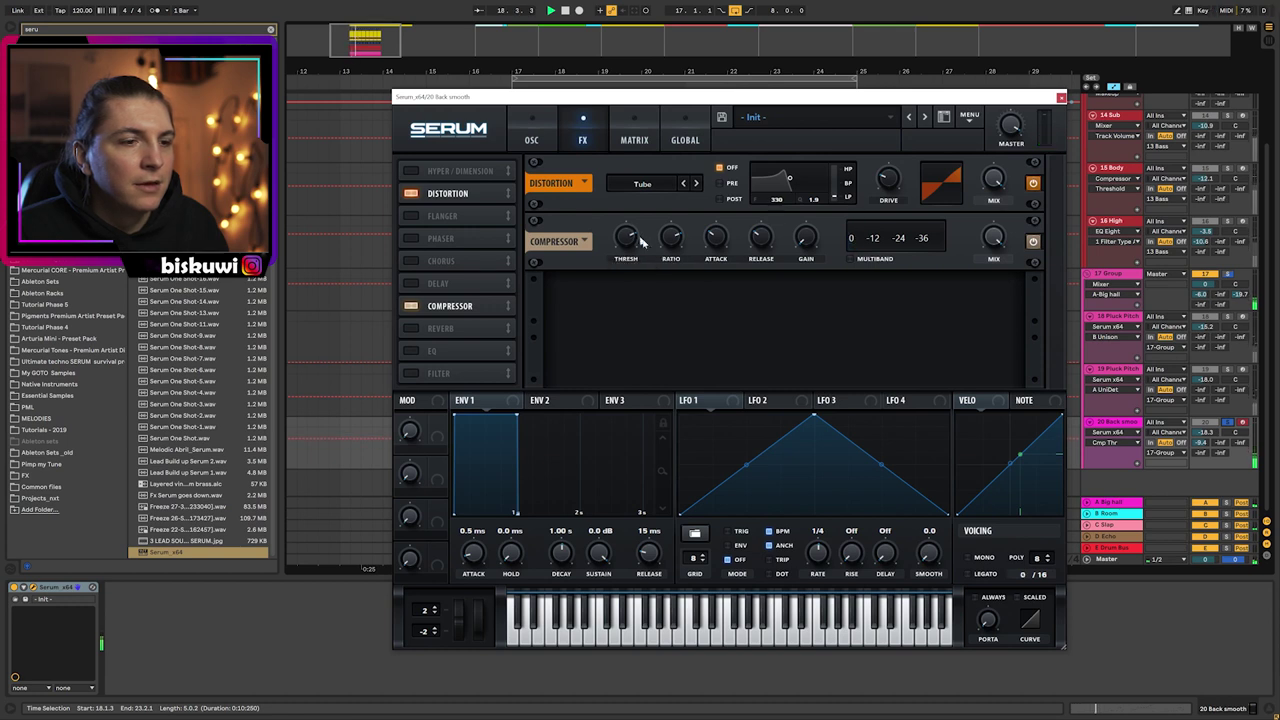
- Shape Envelope 1 with a 594 ms decay and -2.8 dB sustain, and adjust the filter drive and master volume
click(537, 128)
drag(515, 415, 487, 428)
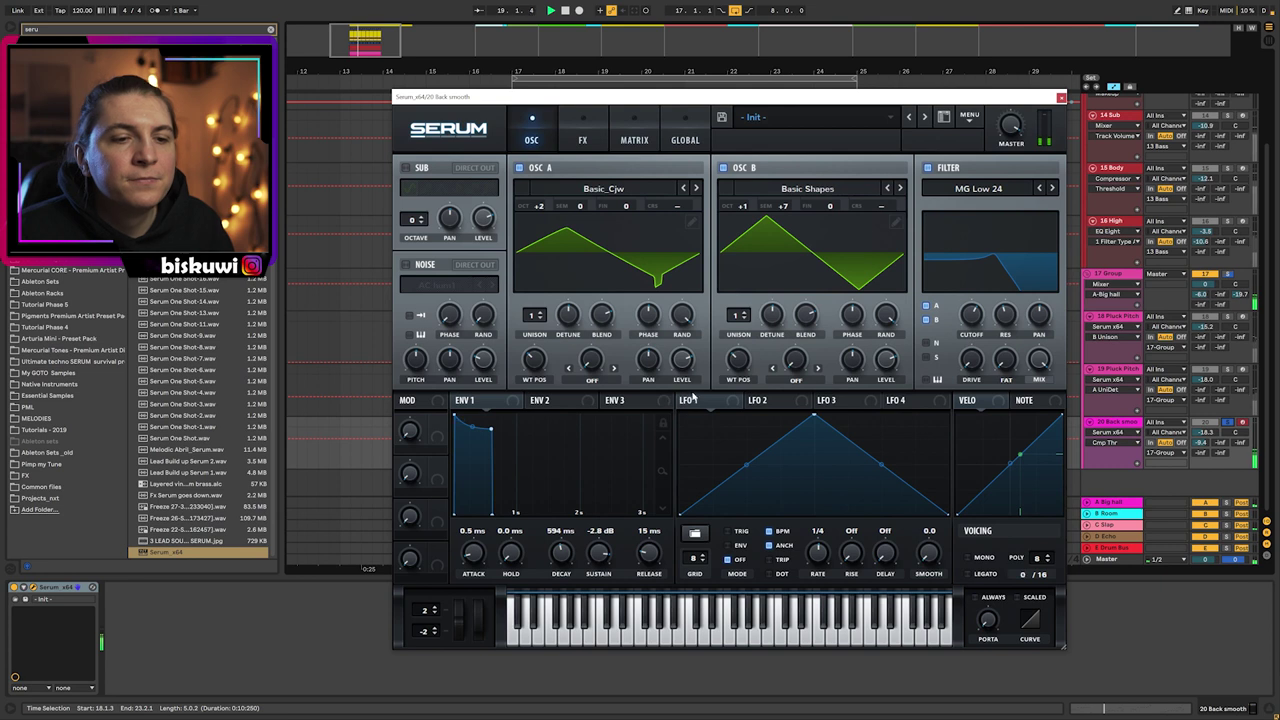
drag(971, 360, 979, 336)
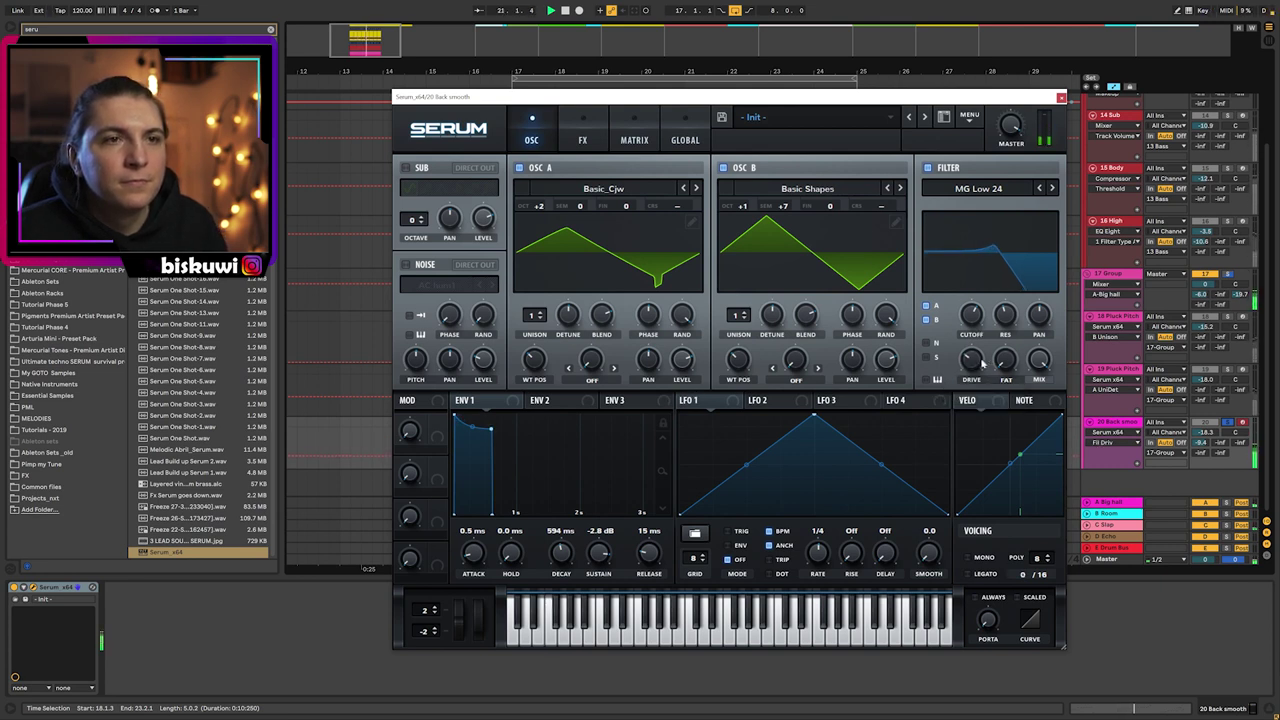
drag(1010, 131, 1011, 124)
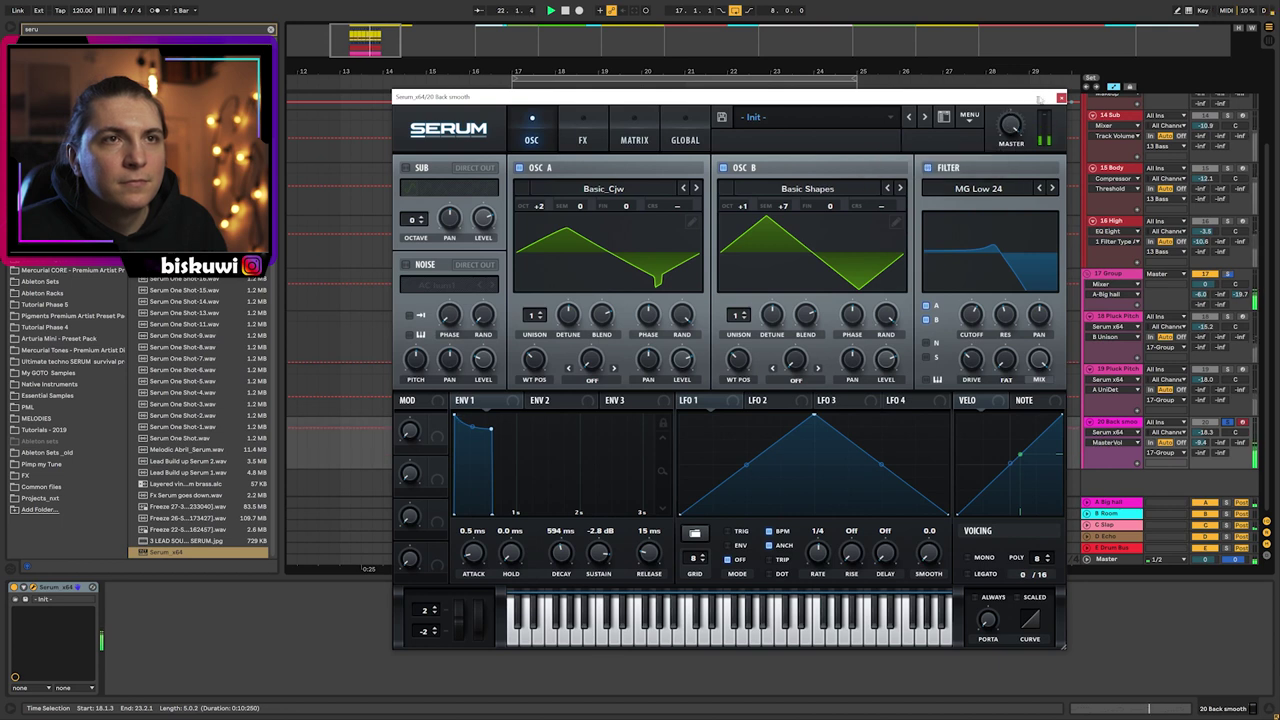
key(space)
click(1061, 98)
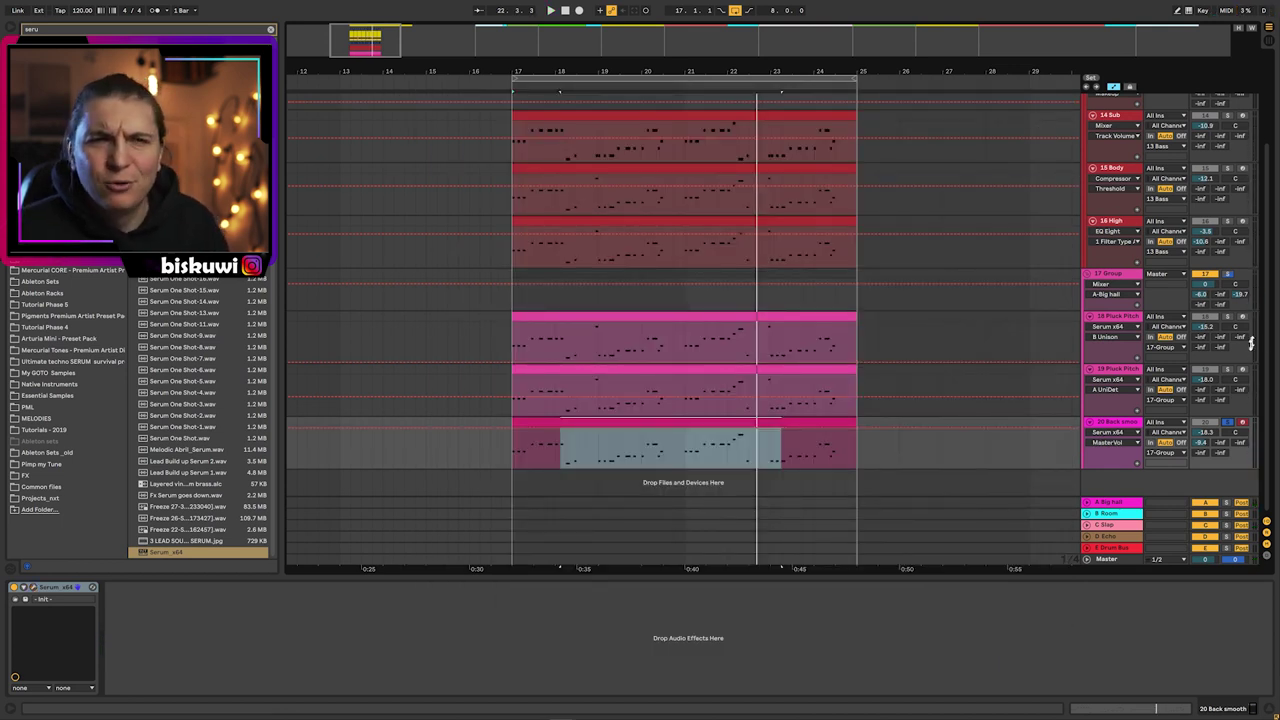
- Lower the second Pluck Pitch track, and set the pluck group to -3.0 dB and Back smooth to -14.2 dB during playback
key(space)
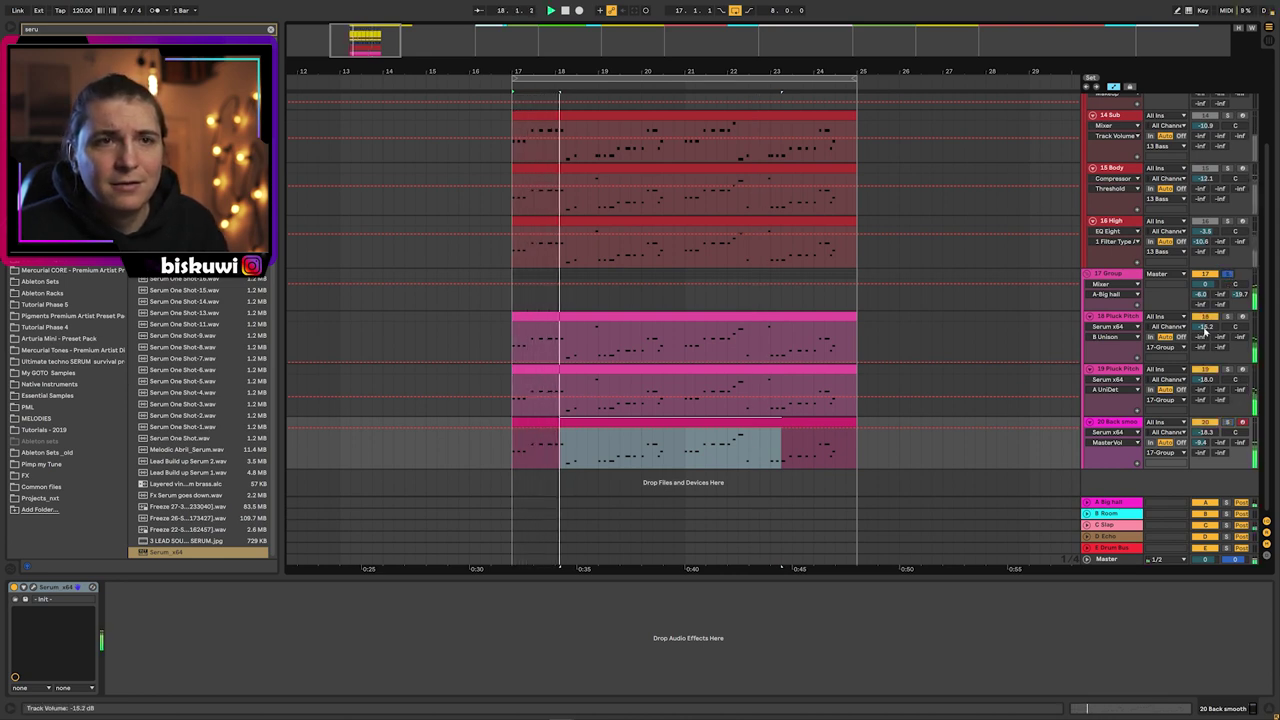
drag(1207, 380, 1207, 392)
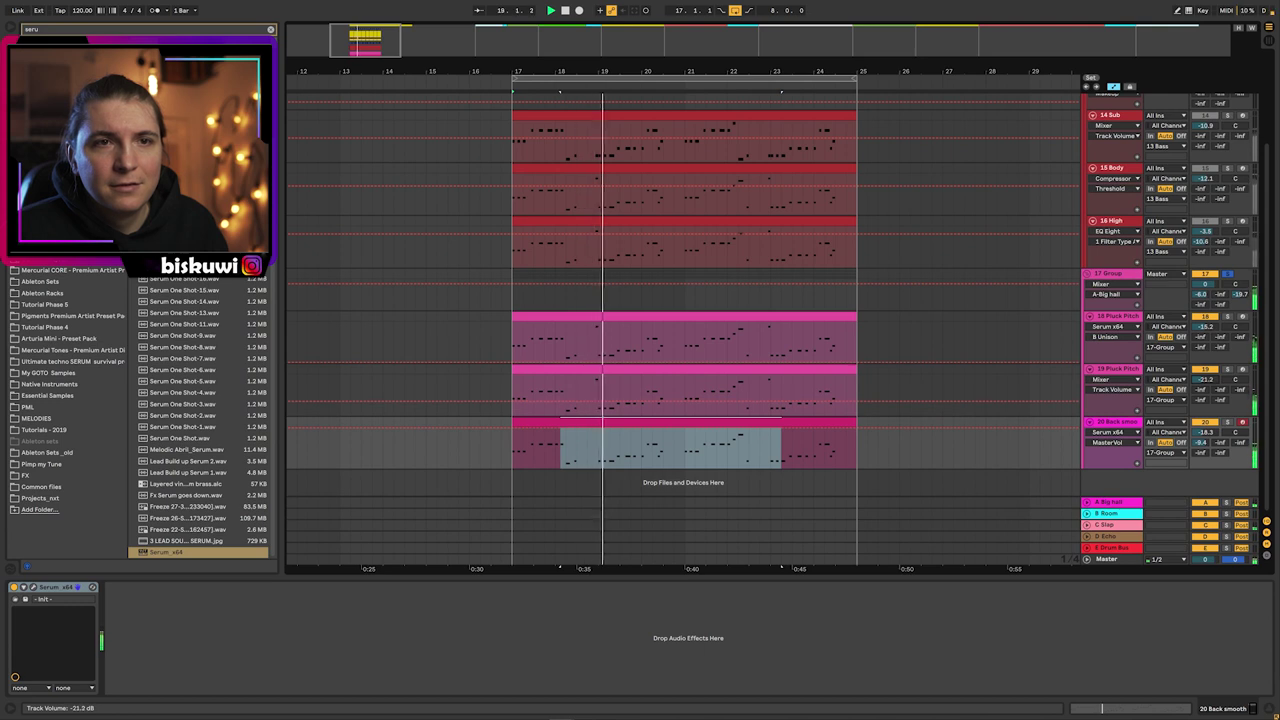
drag(1206, 285, 1206, 299)
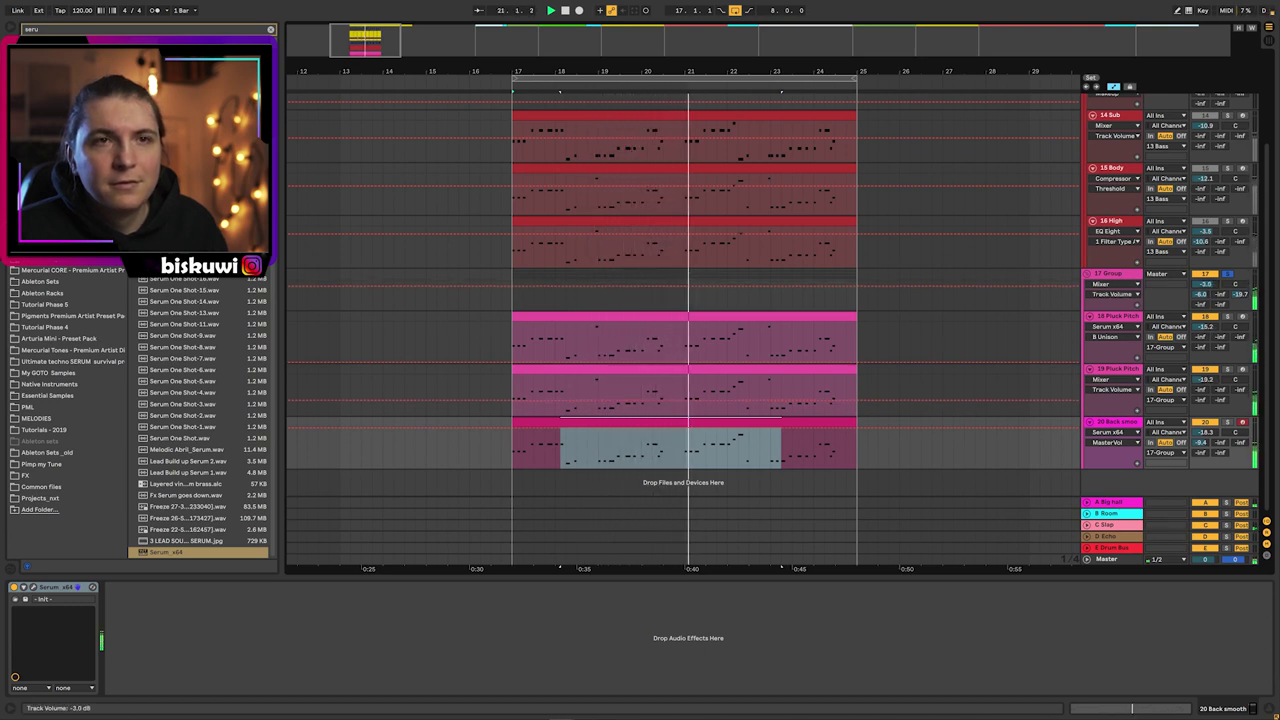
key(space)
drag(1212, 433, 1212, 419)
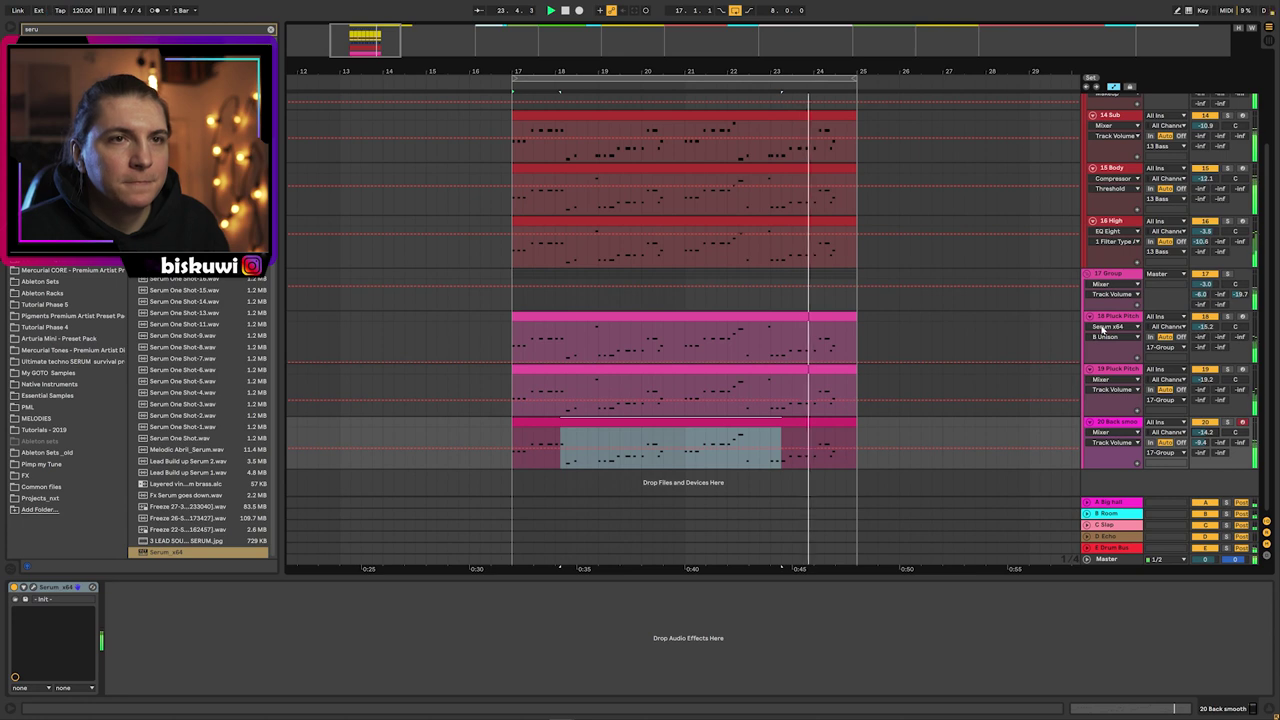
- Collapse the Low and pluck groups in the arrangement
scroll(1102, 330, up, 1)
scroll(1102, 330, up, 5)
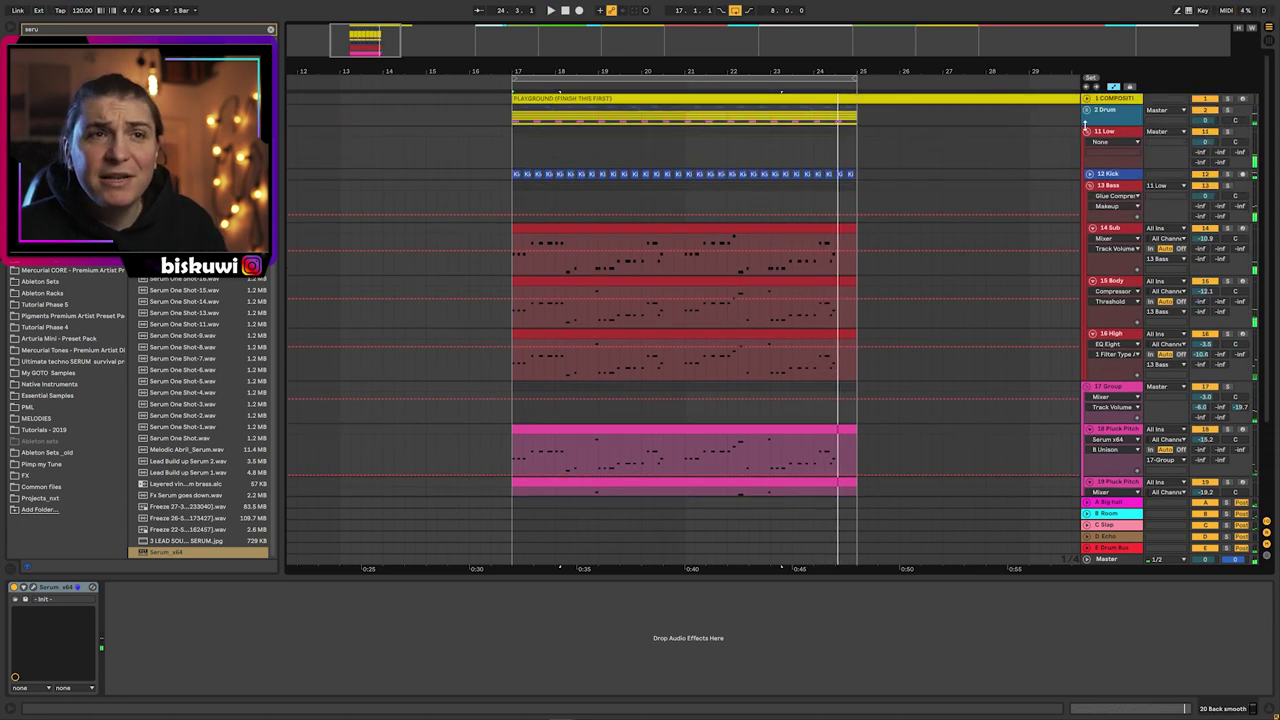
alt+click(1089, 132)
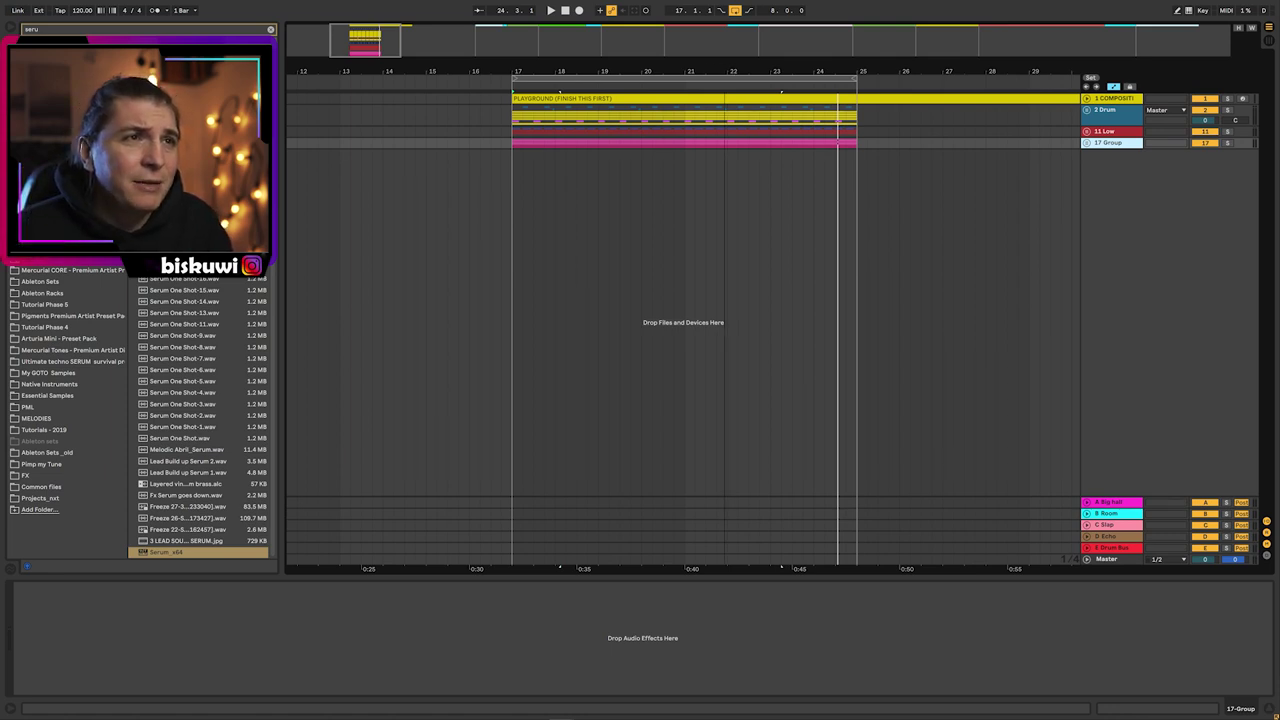
drag(725, 67, 729, 65)
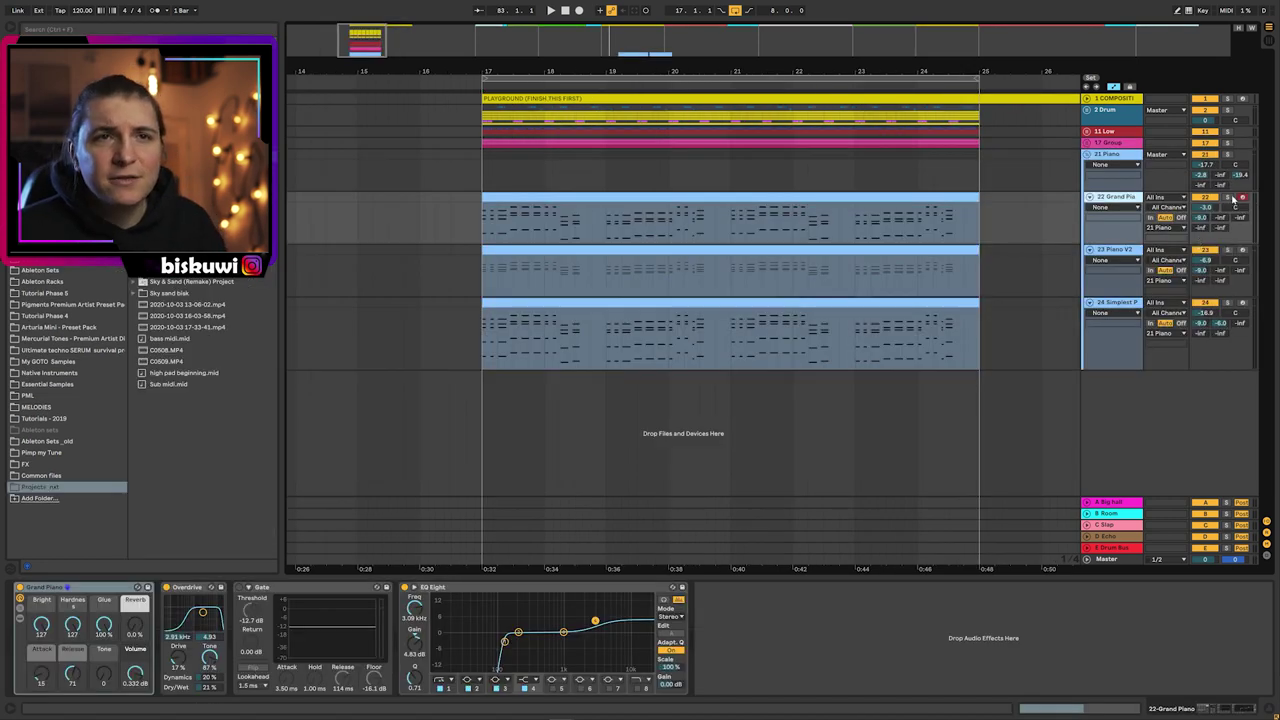
- Examine the Grand Piano clip's chord notes, and audition the Piano V2 and Simplest Piano layers in solo
double_click(731, 217)
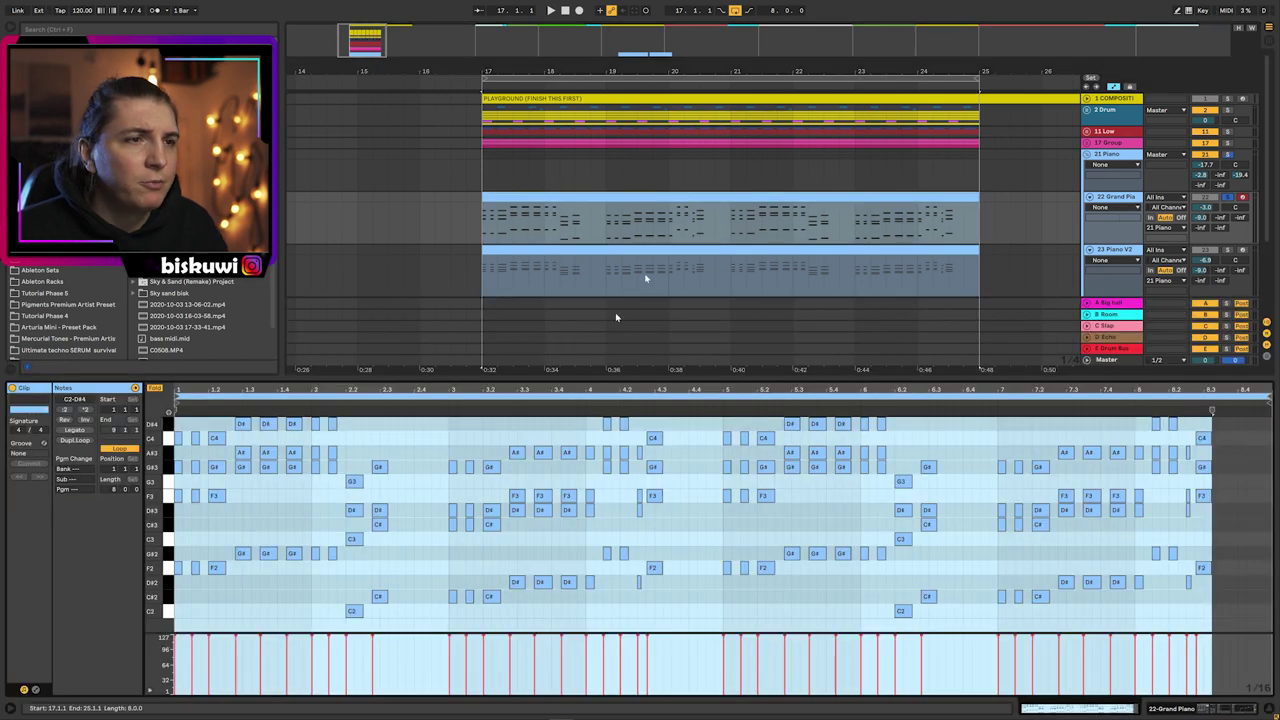
click(465, 449)
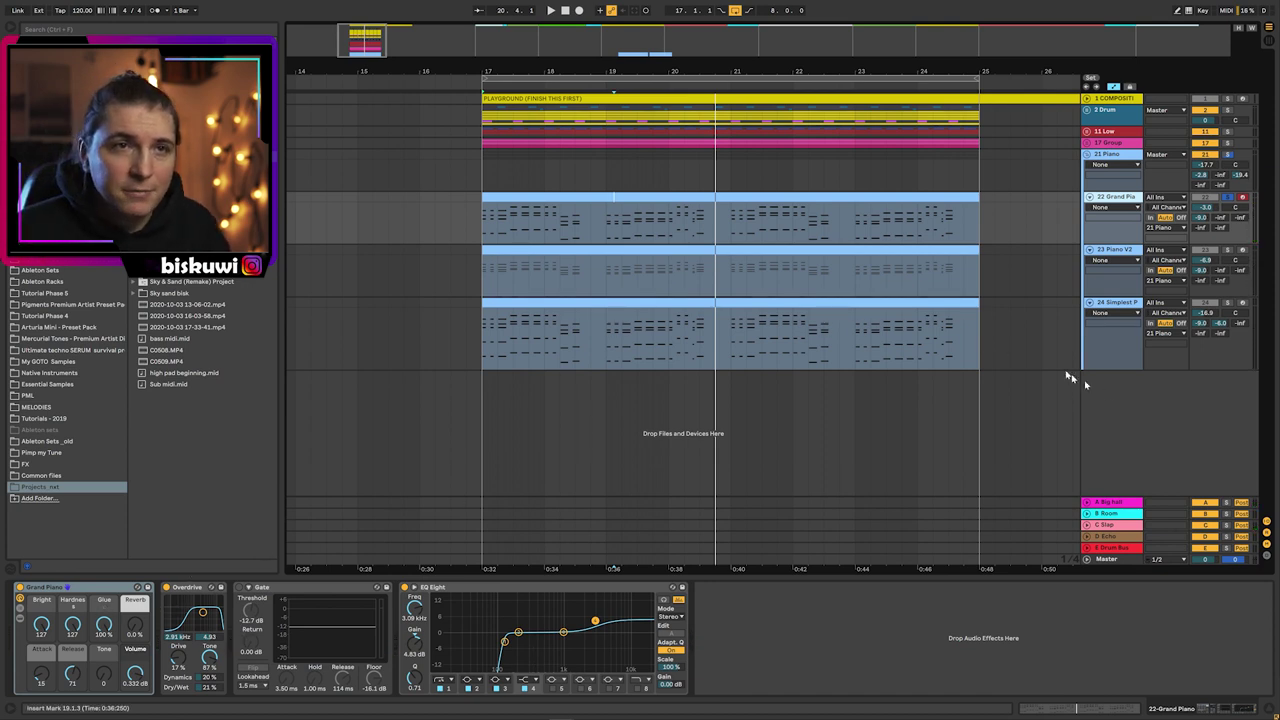
click(1227, 250)
click(1117, 257)
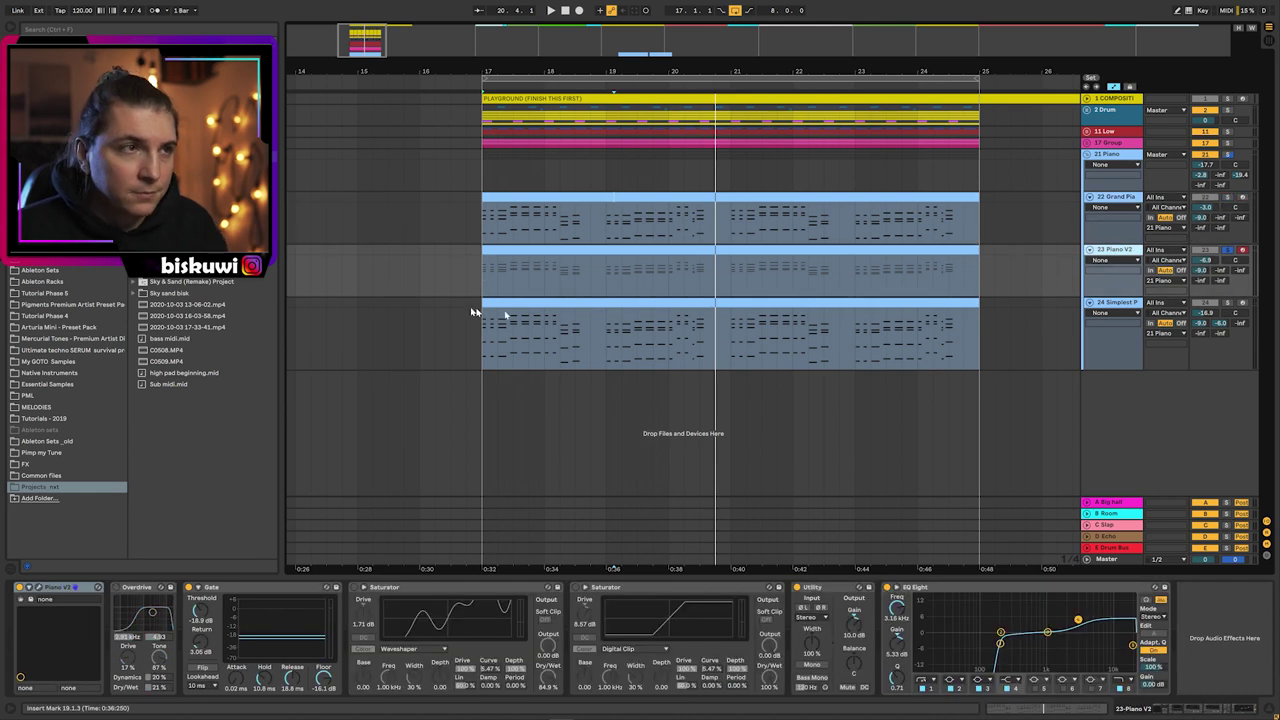
click(482, 286)
key(space)
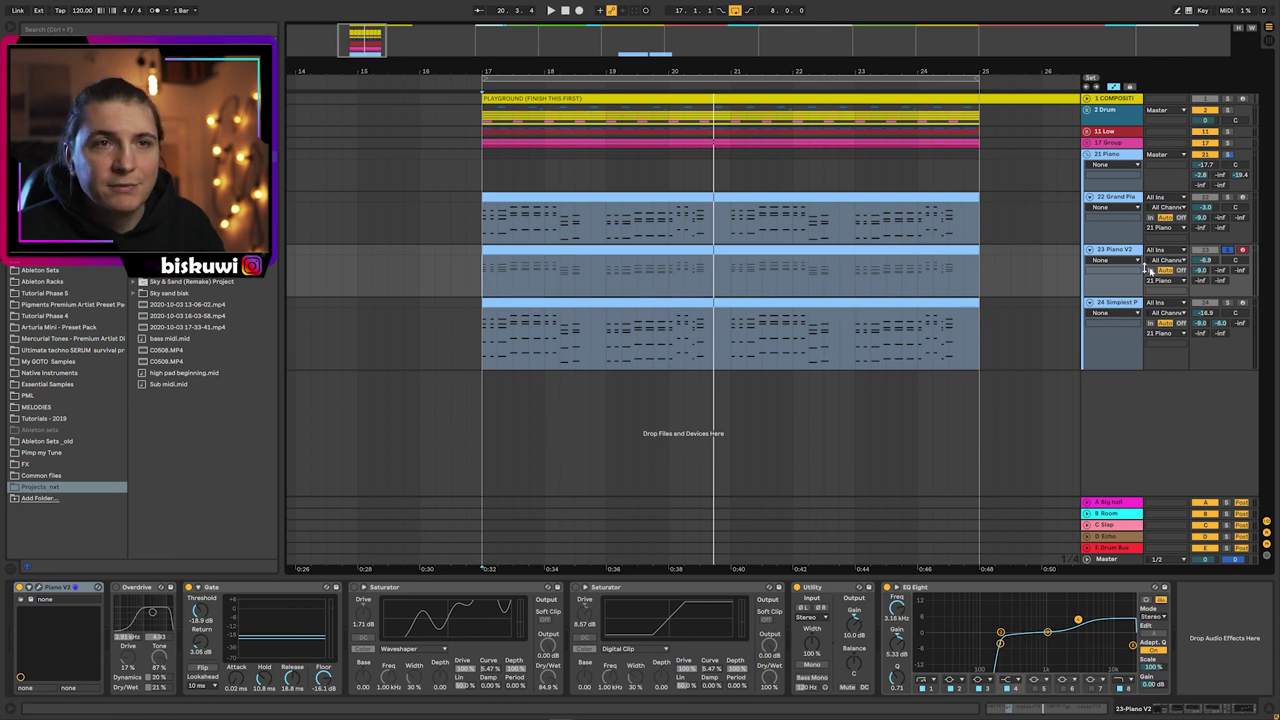
click(1127, 306)
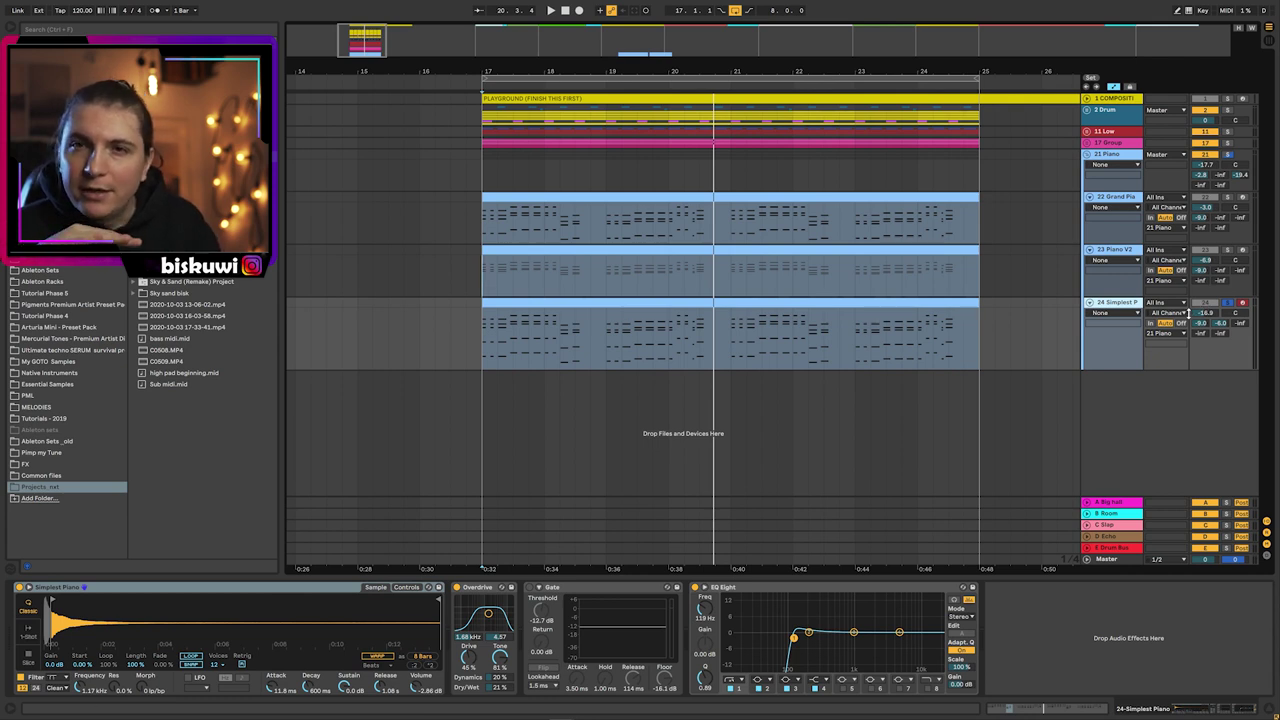
key(space)
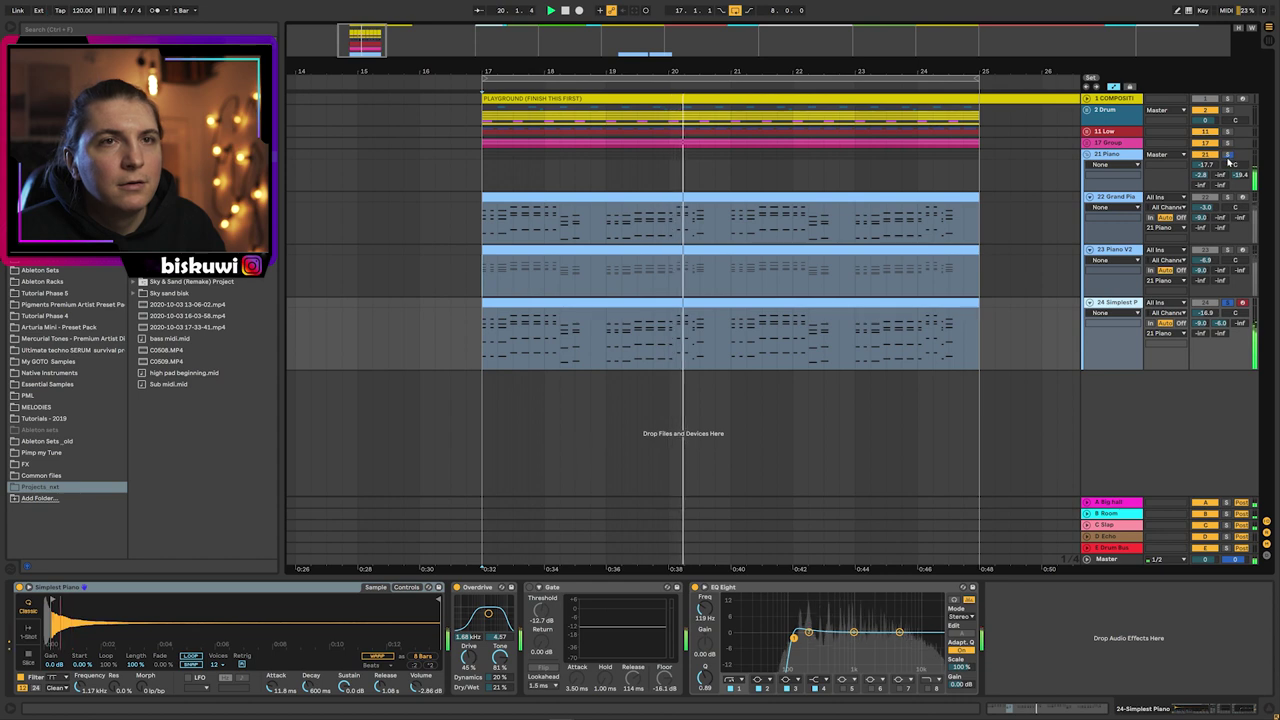
- Set the Piano group's volume to -22.3 dB, checking it against the full mix, and collapse the group
key(space)
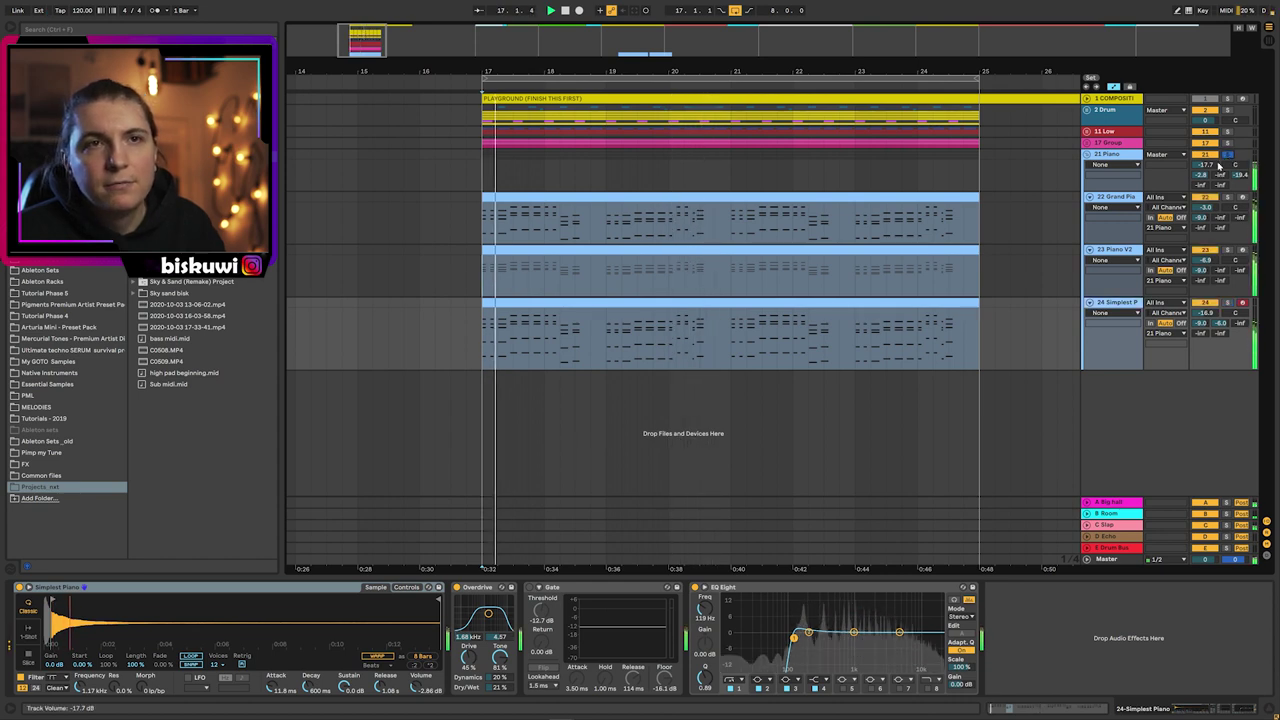
drag(1207, 165, 1207, 187)
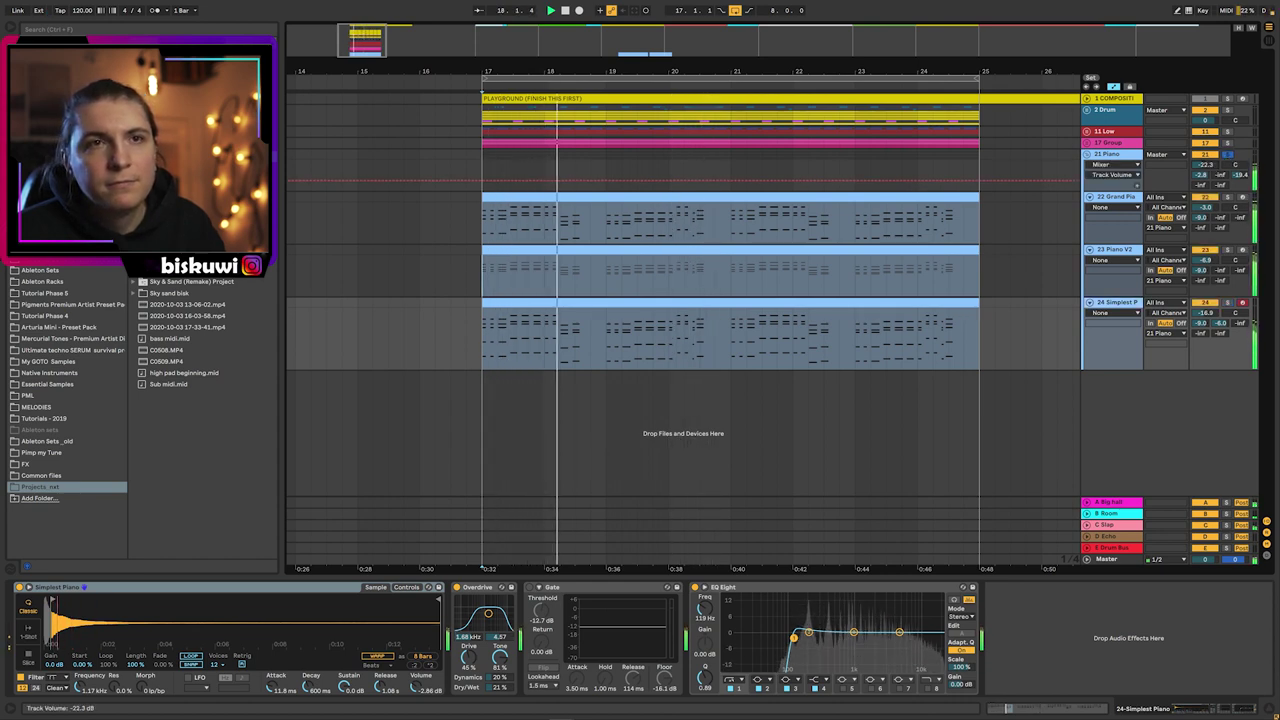
key(space)
key(space)
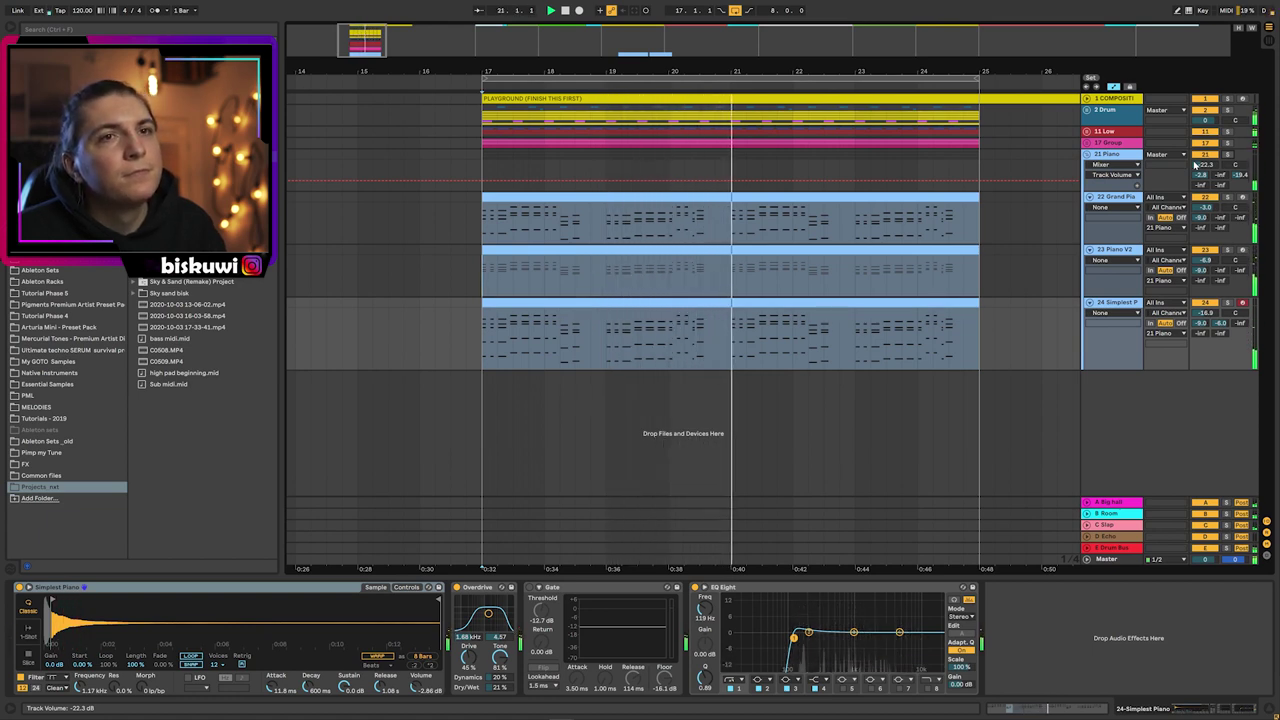
click(1088, 155)
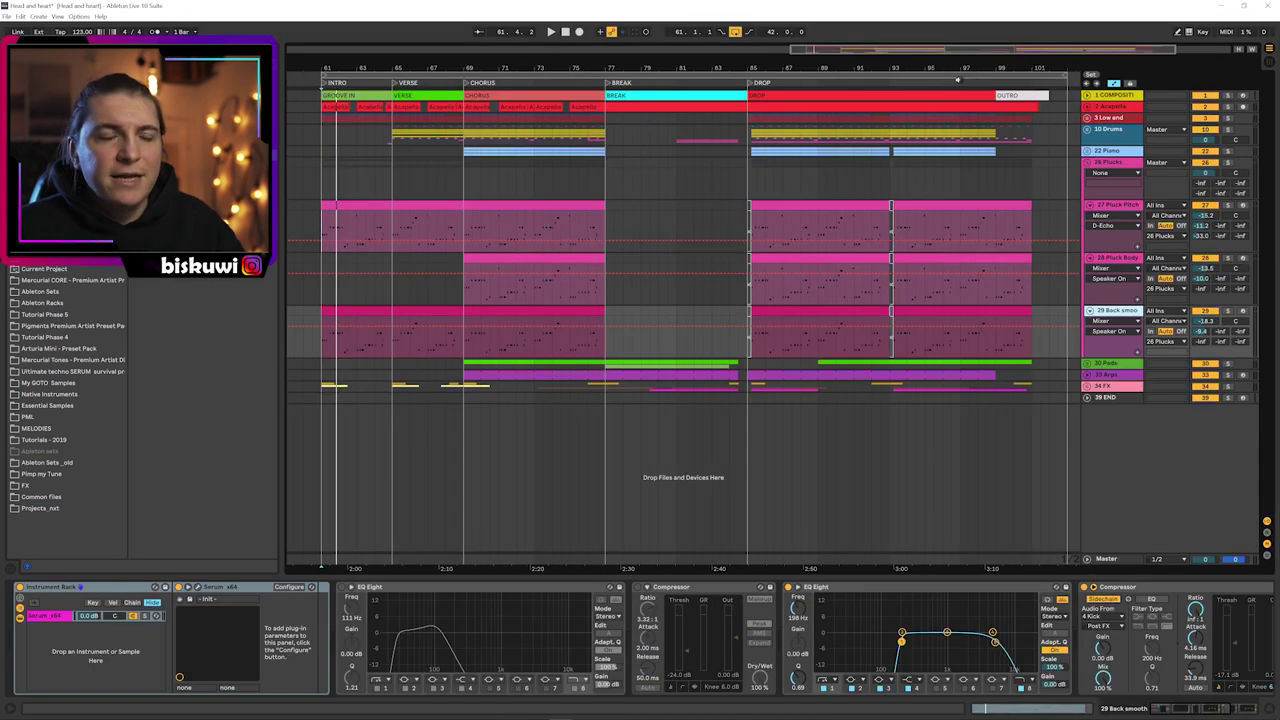
- Collapse the Plucks group and expand the Pads group
click(1089, 164)
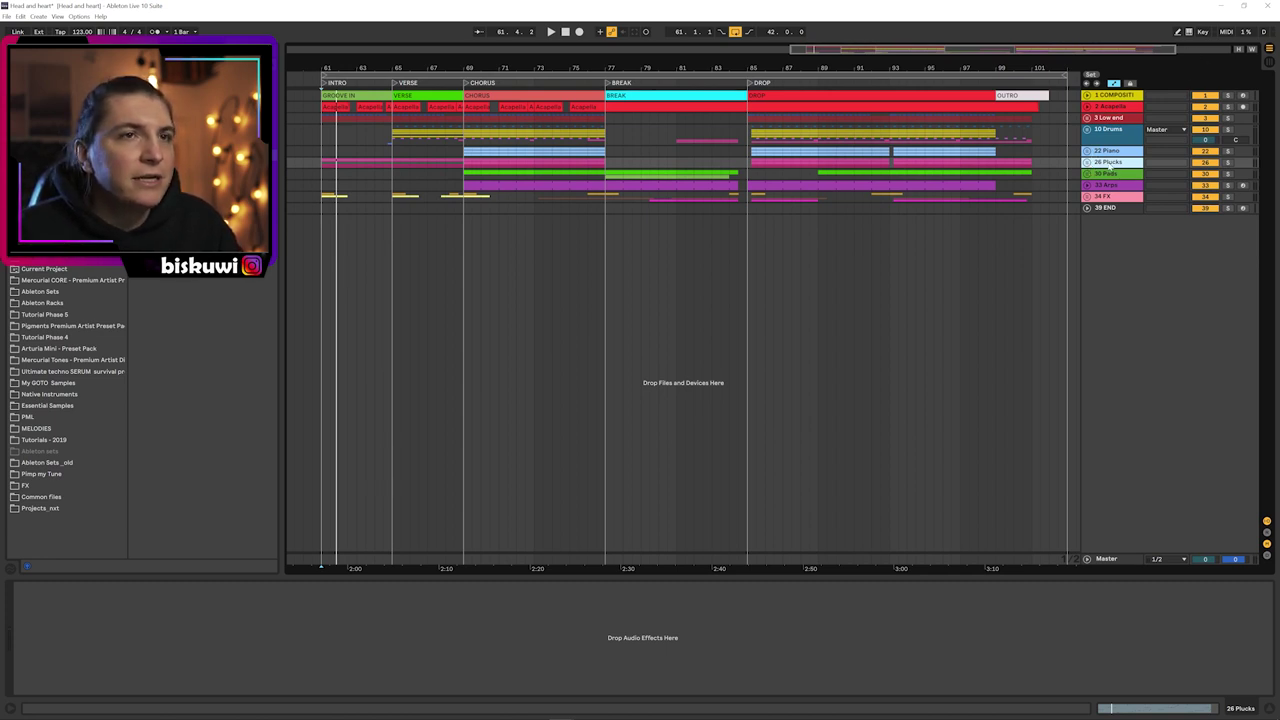
click(1108, 176)
key(u)
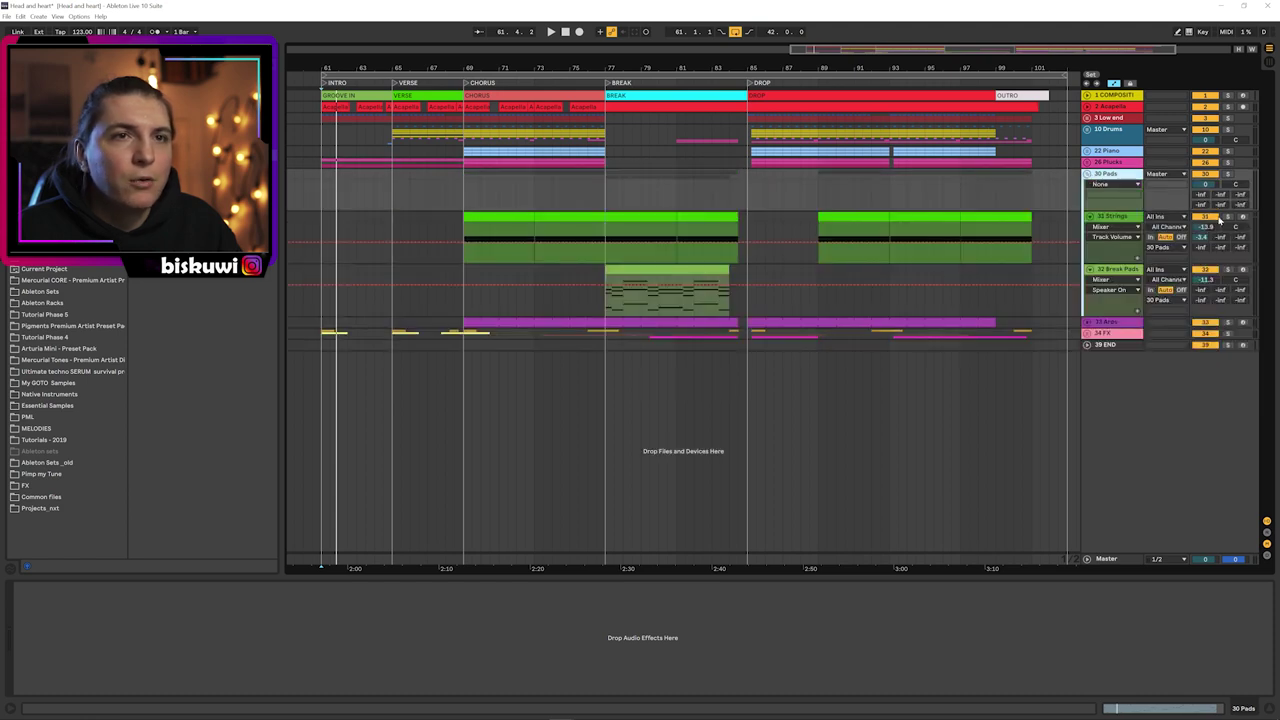
- Solo the Pads group, audition the Strings from the chorus start, and inspect their Serum patch
click(1228, 175)
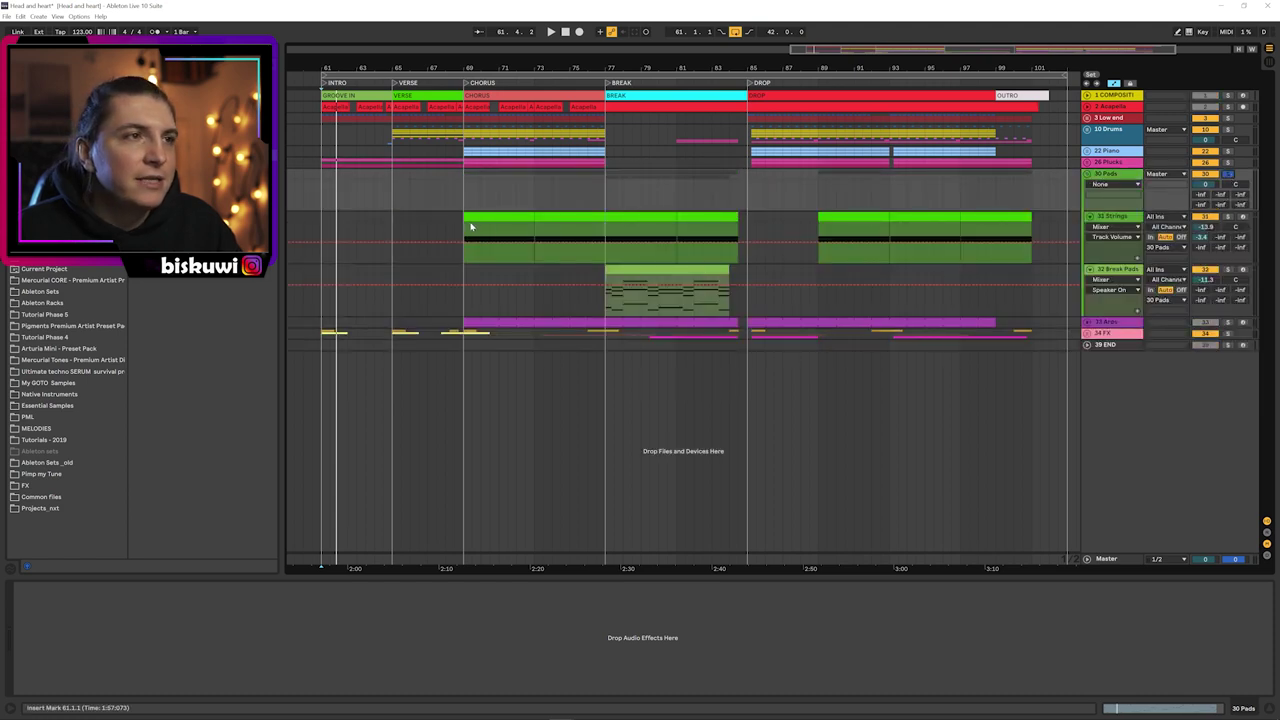
click(468, 228)
key(space)
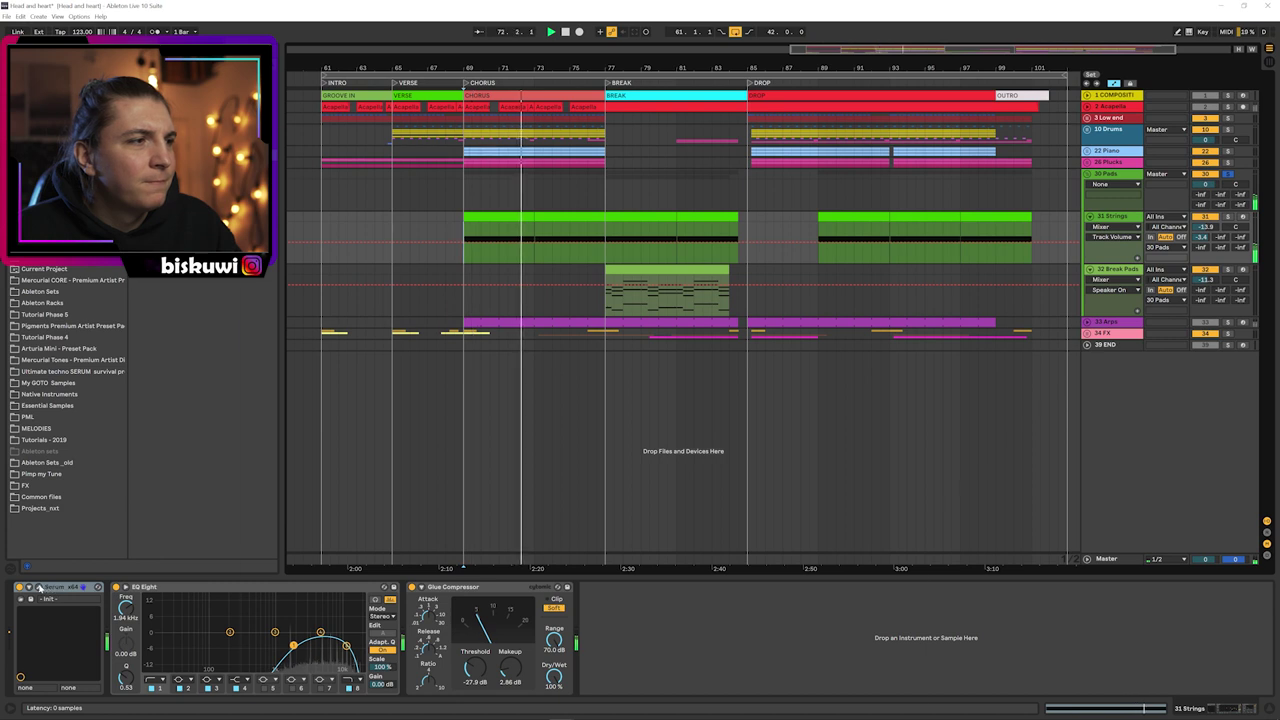
click(39, 587)
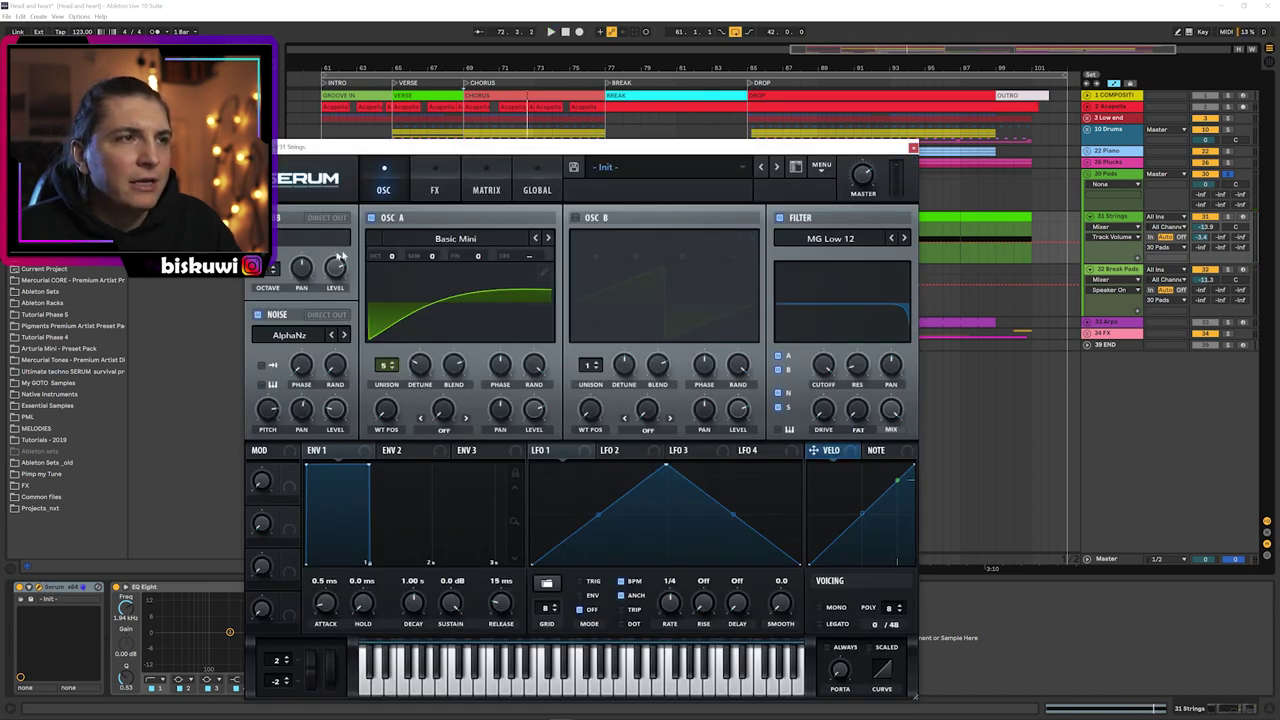
click(912, 148)
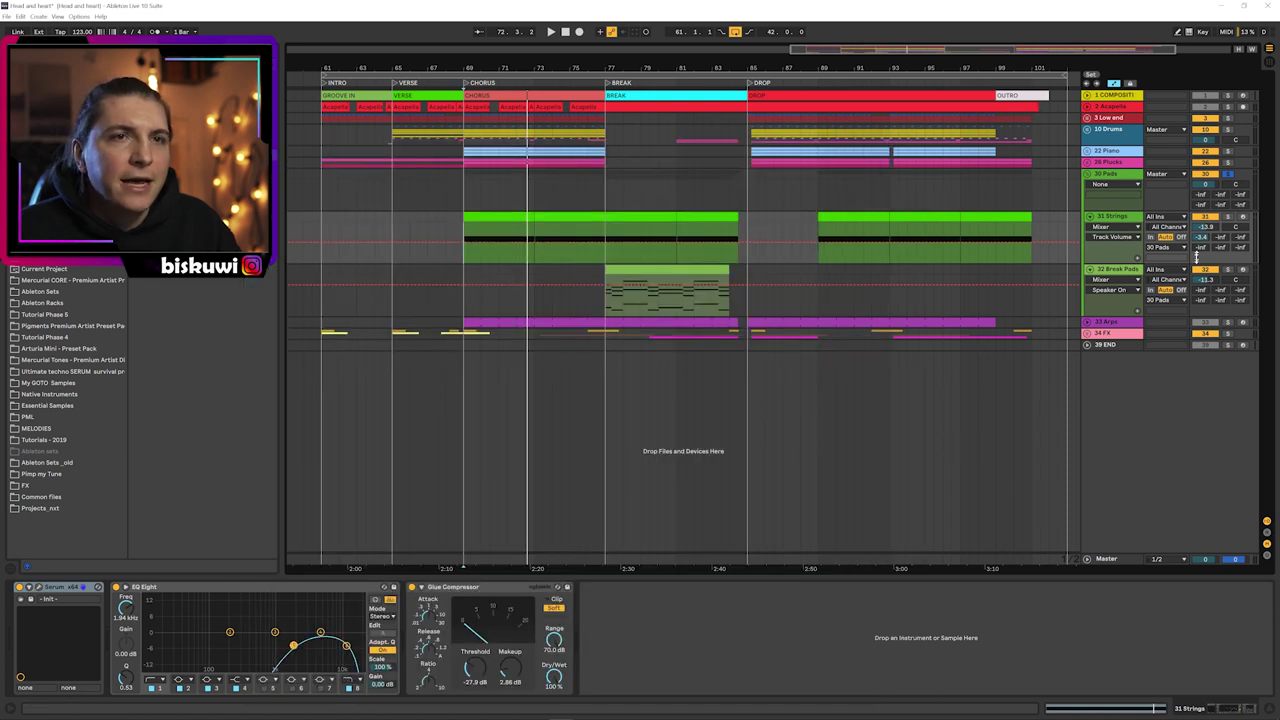
- Solo the Break Pads track, audition it from the start of the break, and inspect its Serum patch
click(1133, 271)
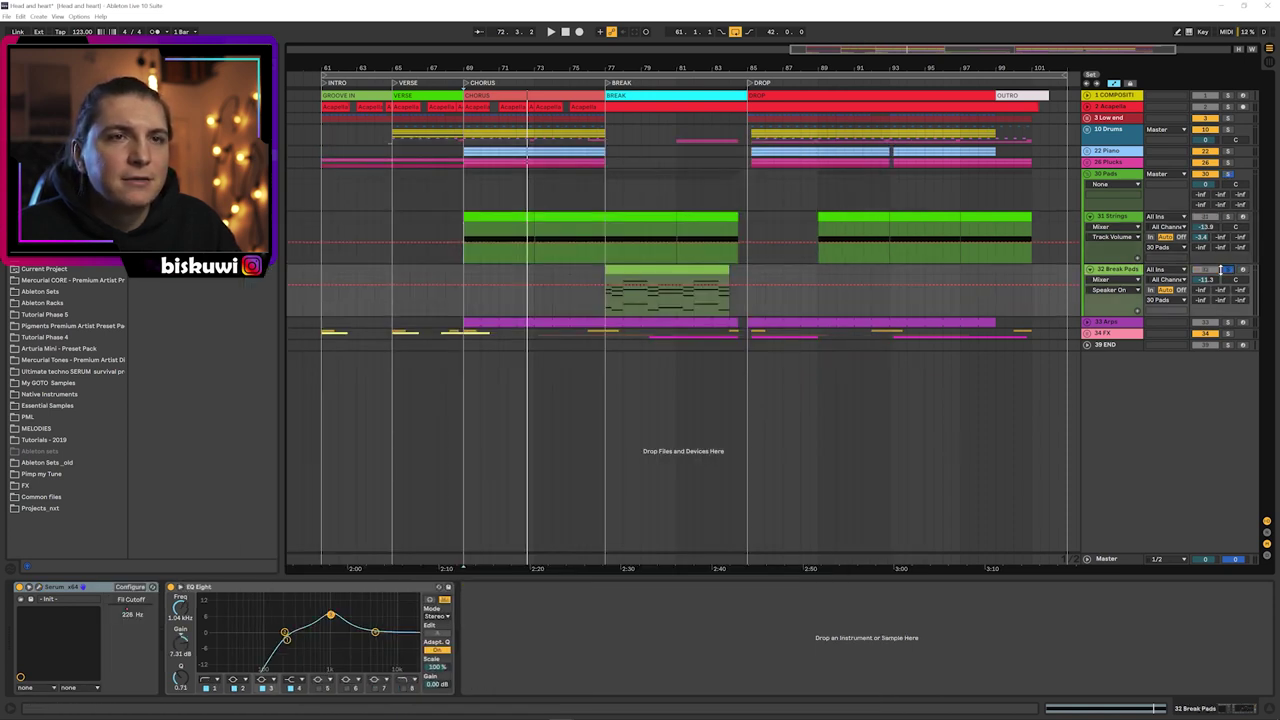
click(607, 305)
key(space)
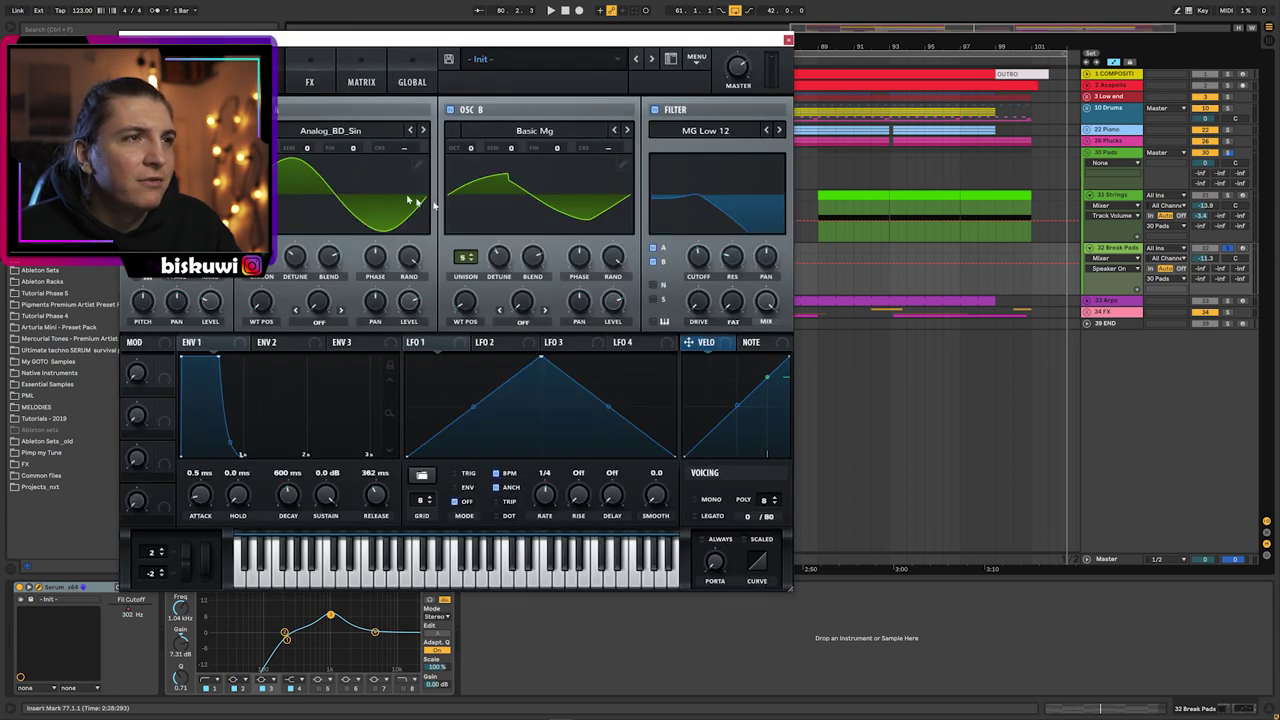
click(788, 42)
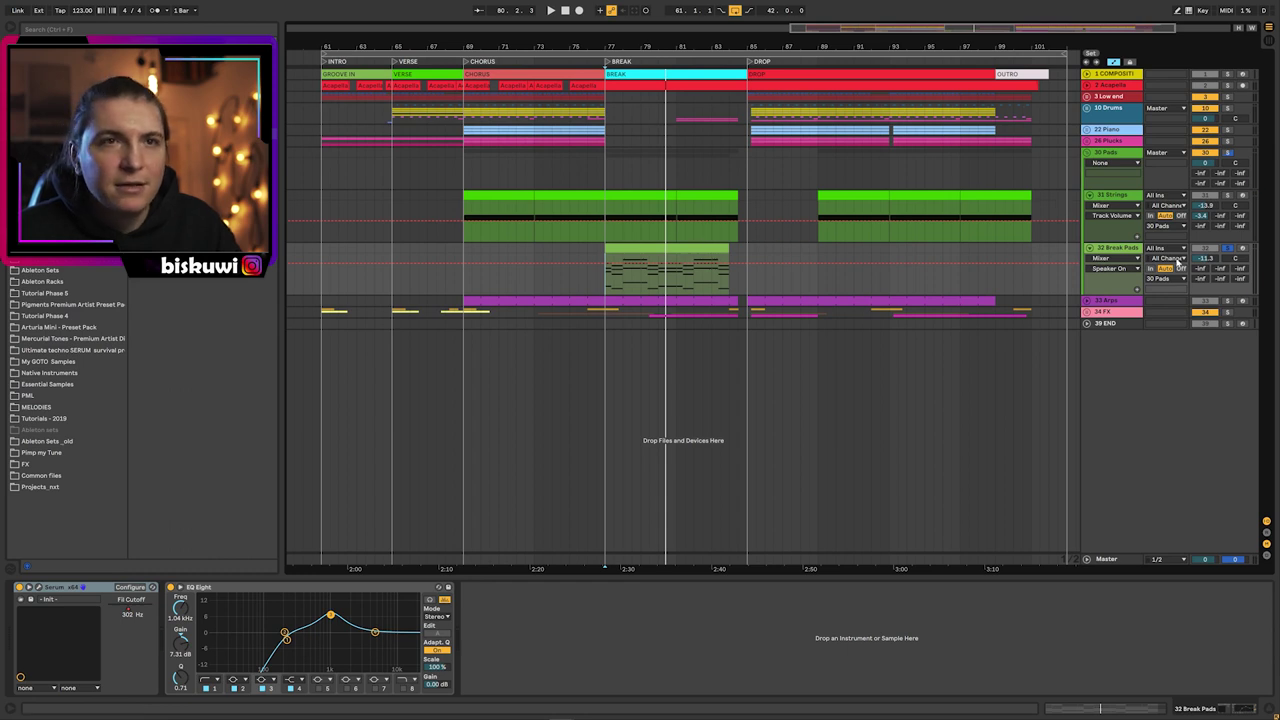
key(space)
- Expand and solo the Arps track
click(1110, 301)
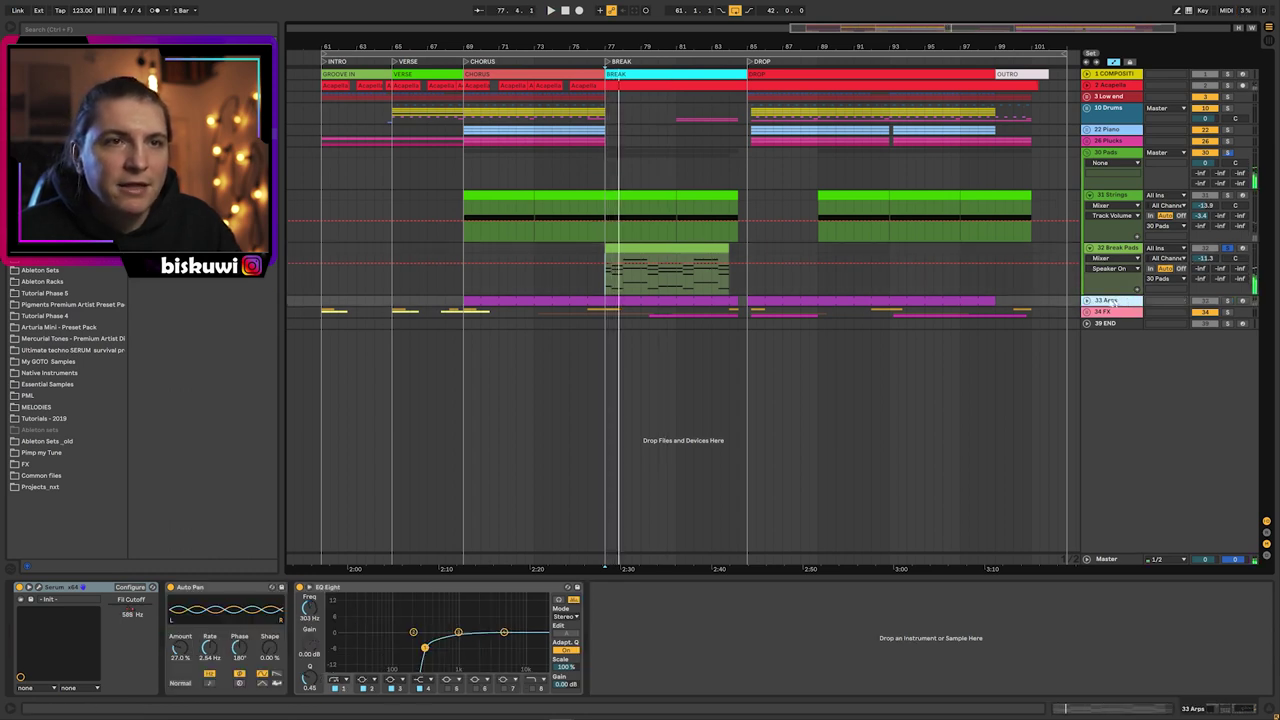
click(1087, 301)
click(1227, 302)
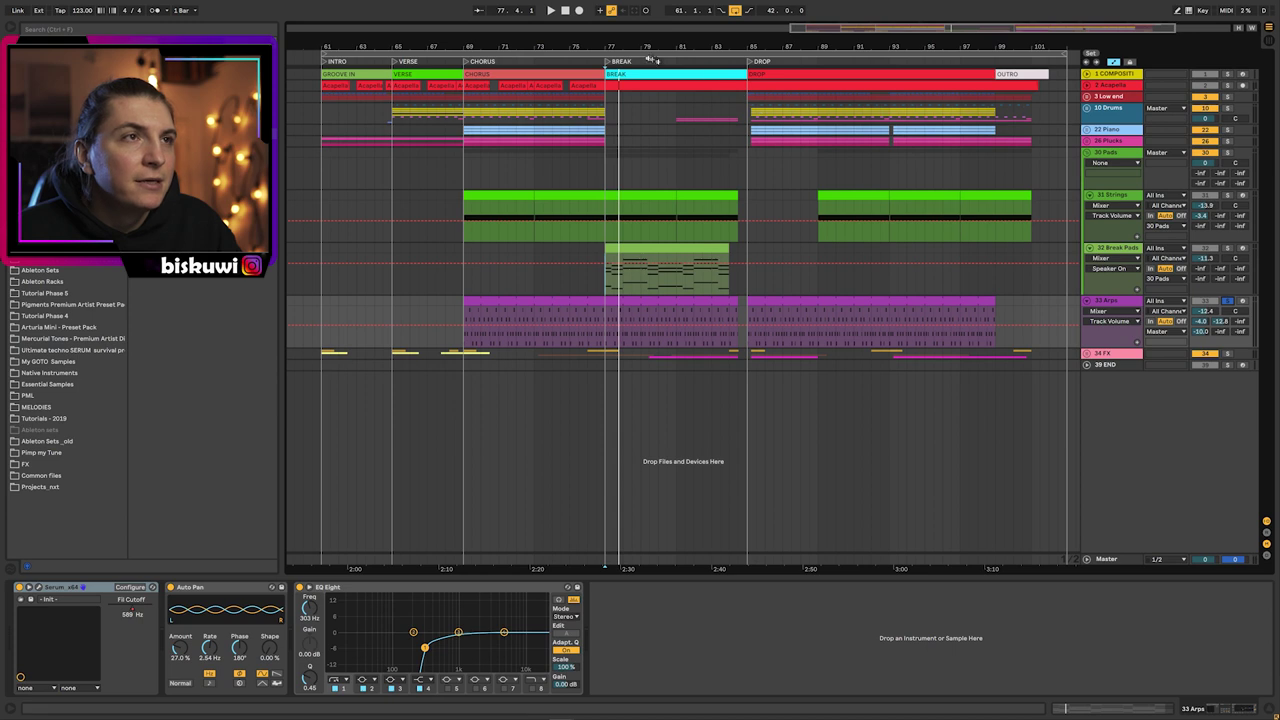
- Examine the note pattern of the Arps clip that runs into the break, and open the track's Serum patch
drag(612, 47, 635, 211)
double_click(619, 311)
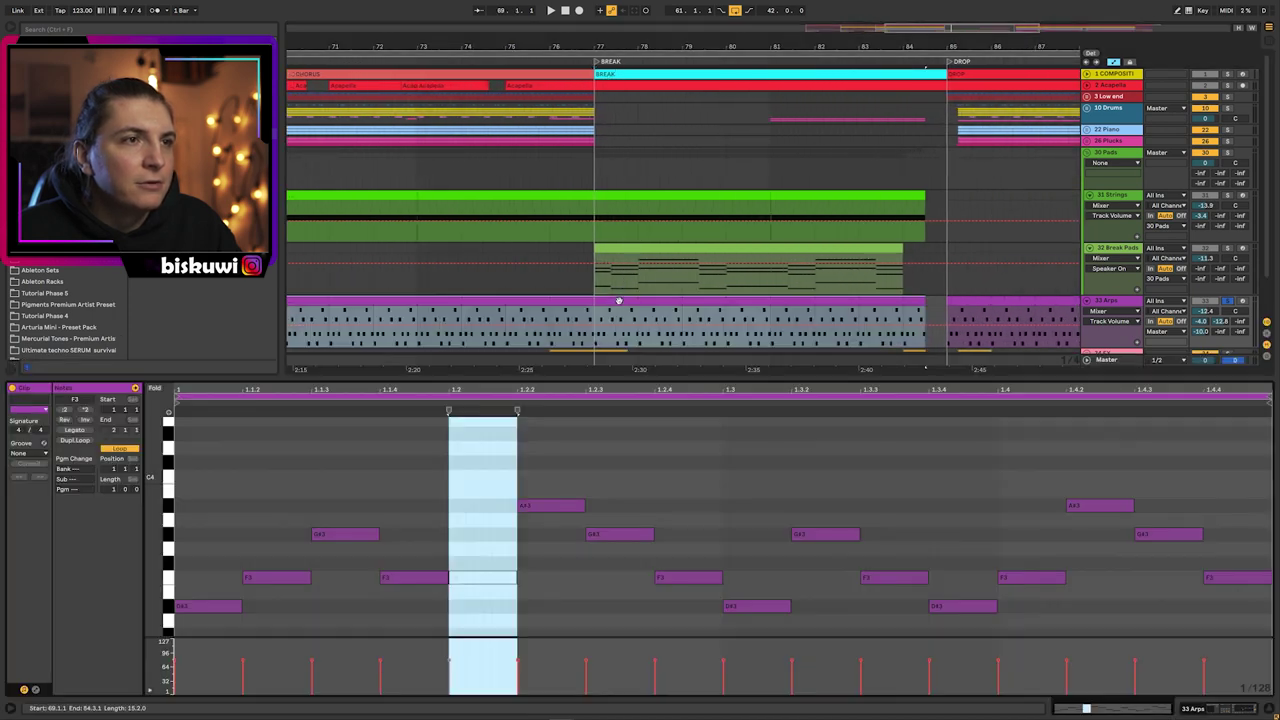
click(651, 473)
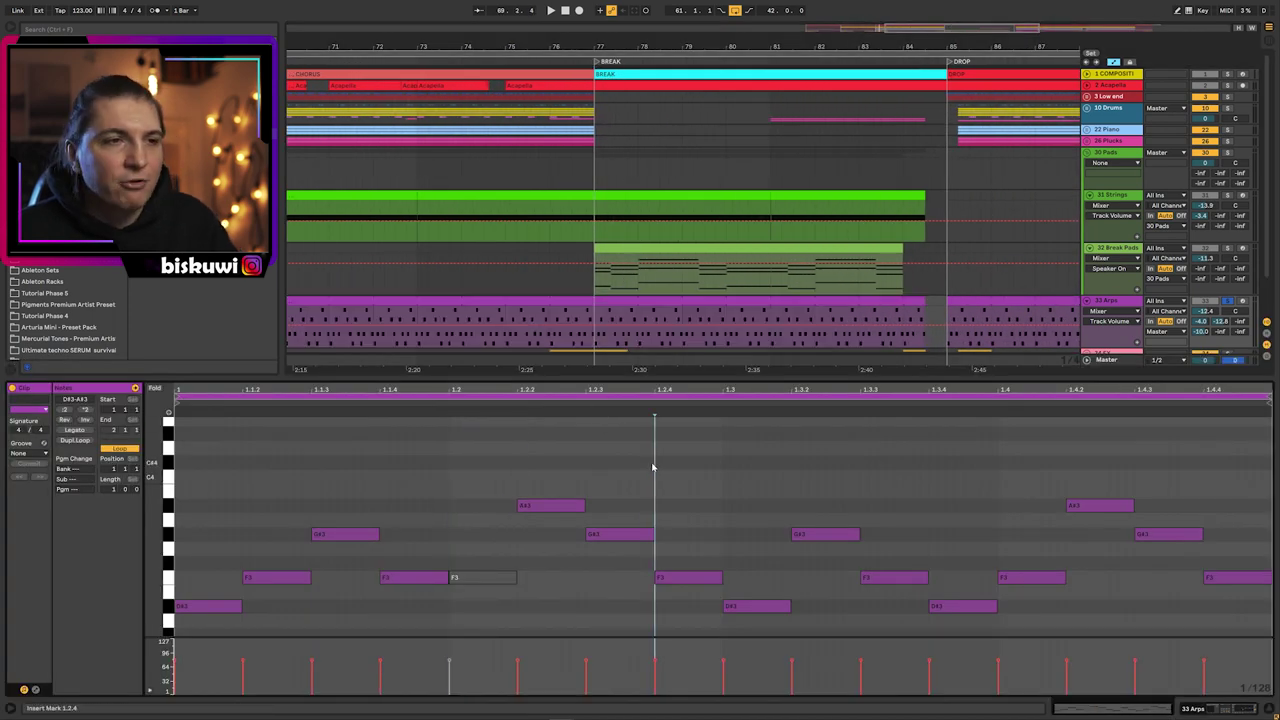
key(shift+Tab)
click(38, 588)
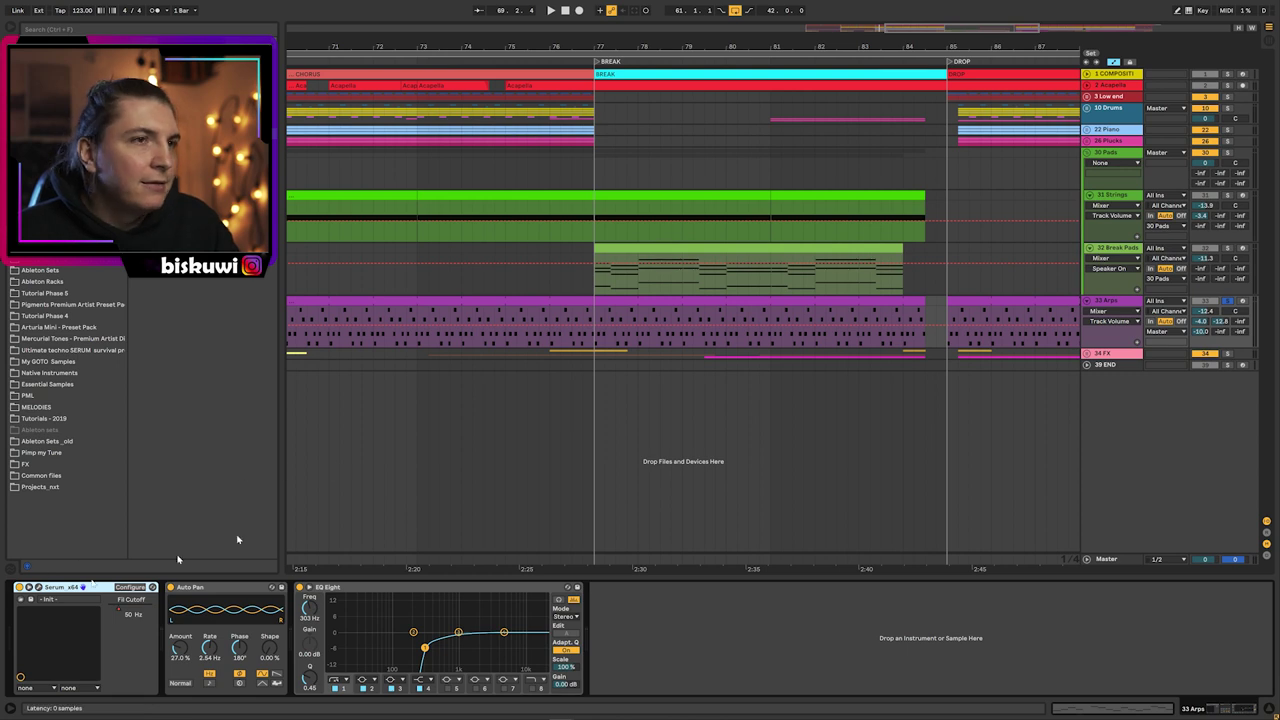
- Inspect the Arps Serum patch's second envelope, effects page and oscillator page, and close the plugin window
drag(633, 42, 1045, 86)
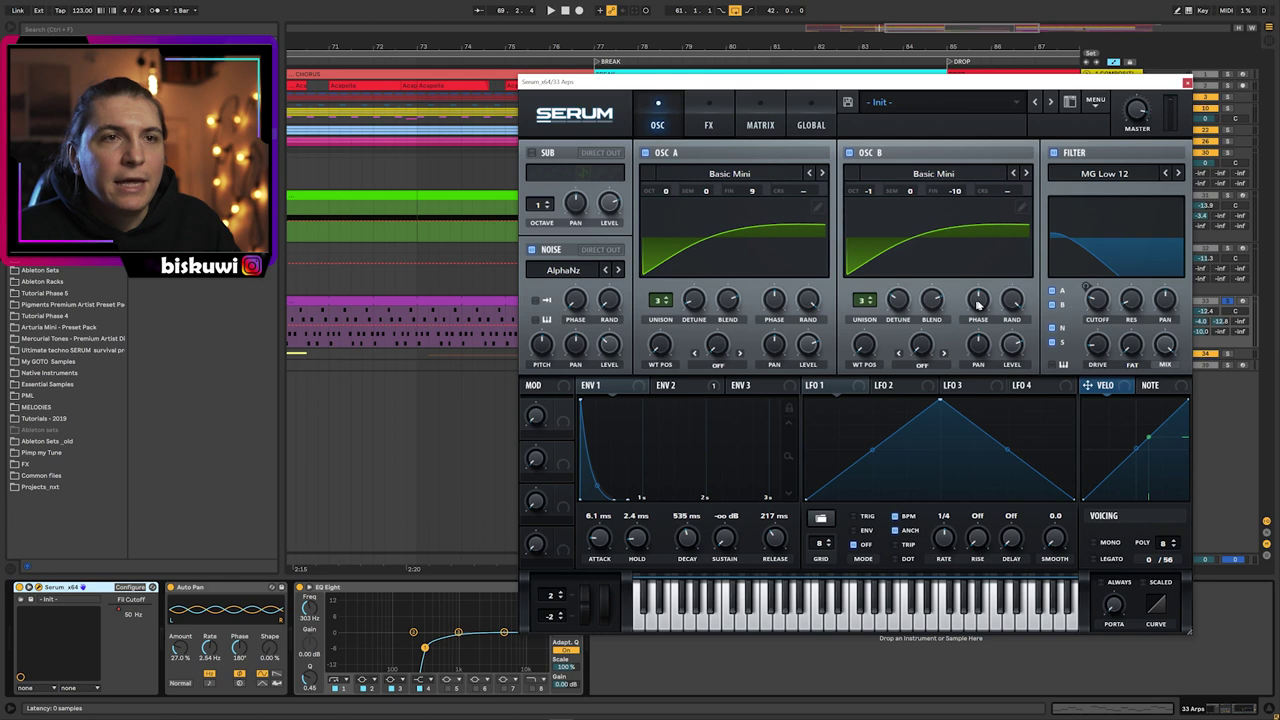
click(664, 387)
click(709, 110)
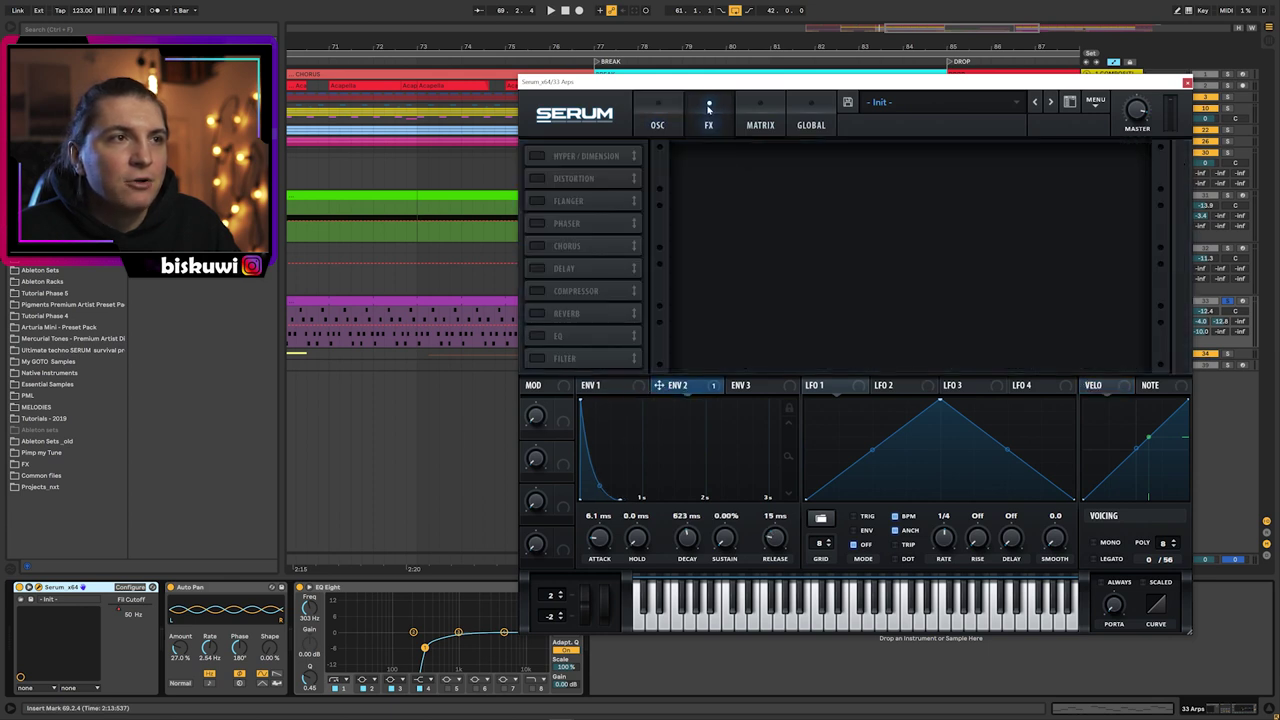
click(660, 110)
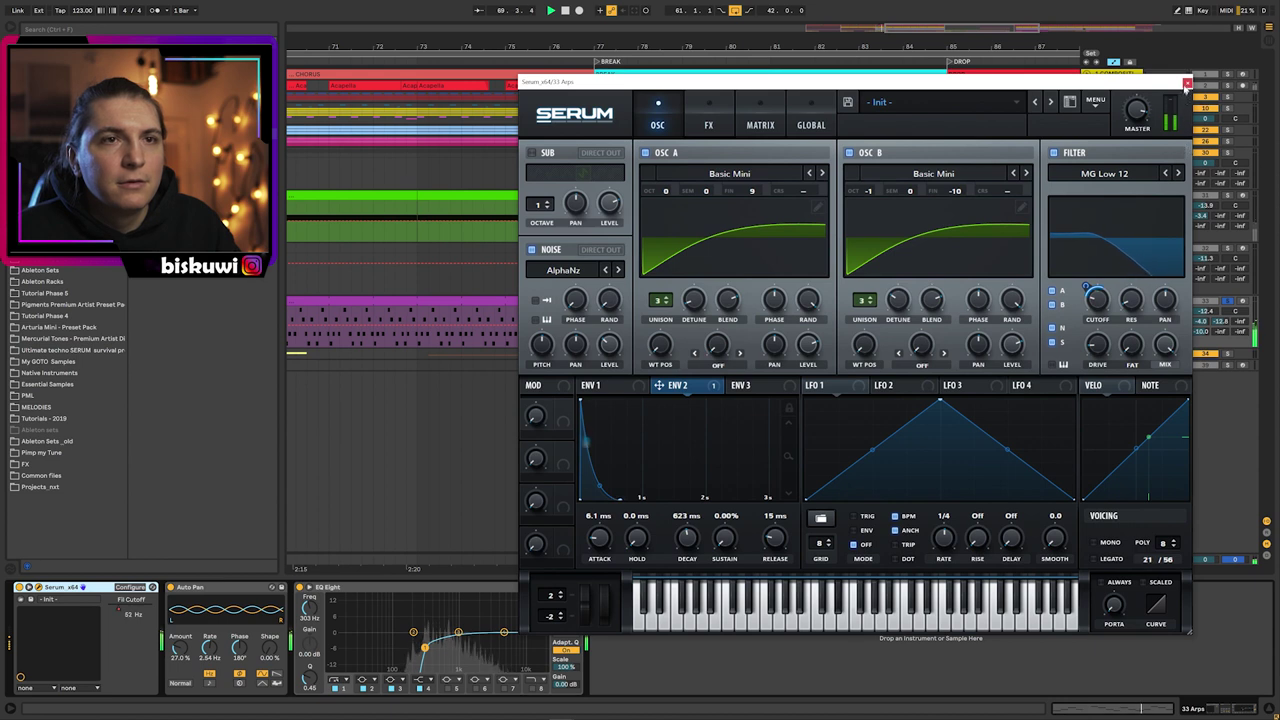
click(1186, 82)
- Show the Serum Fil Cutoff automation on the Arps track and audition the part from the start of the break
click(1110, 311)
click(1112, 330)
drag(636, 48, 712, 8)
click(703, 314)
key(space)
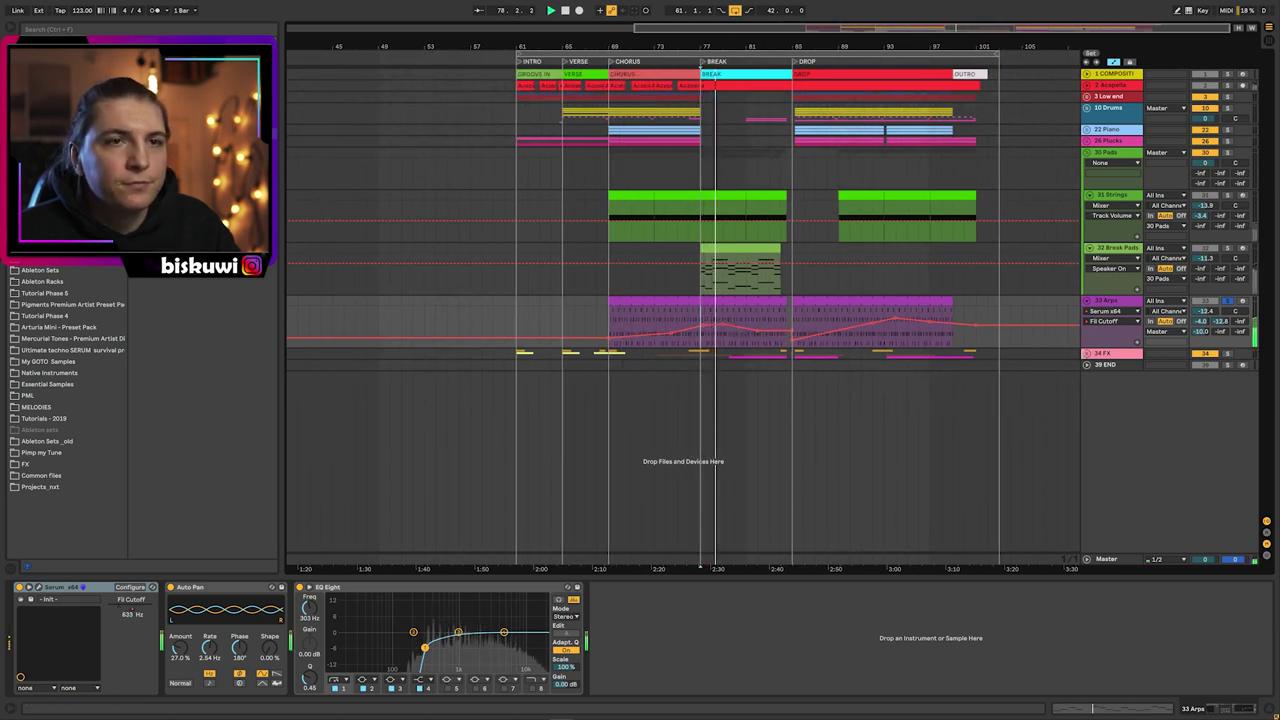
- Expand the FX group, solo the Cymbal track, and audition its crash fill leading into the chorus
click(1087, 354)
scroll(1014, 380, down, 3)
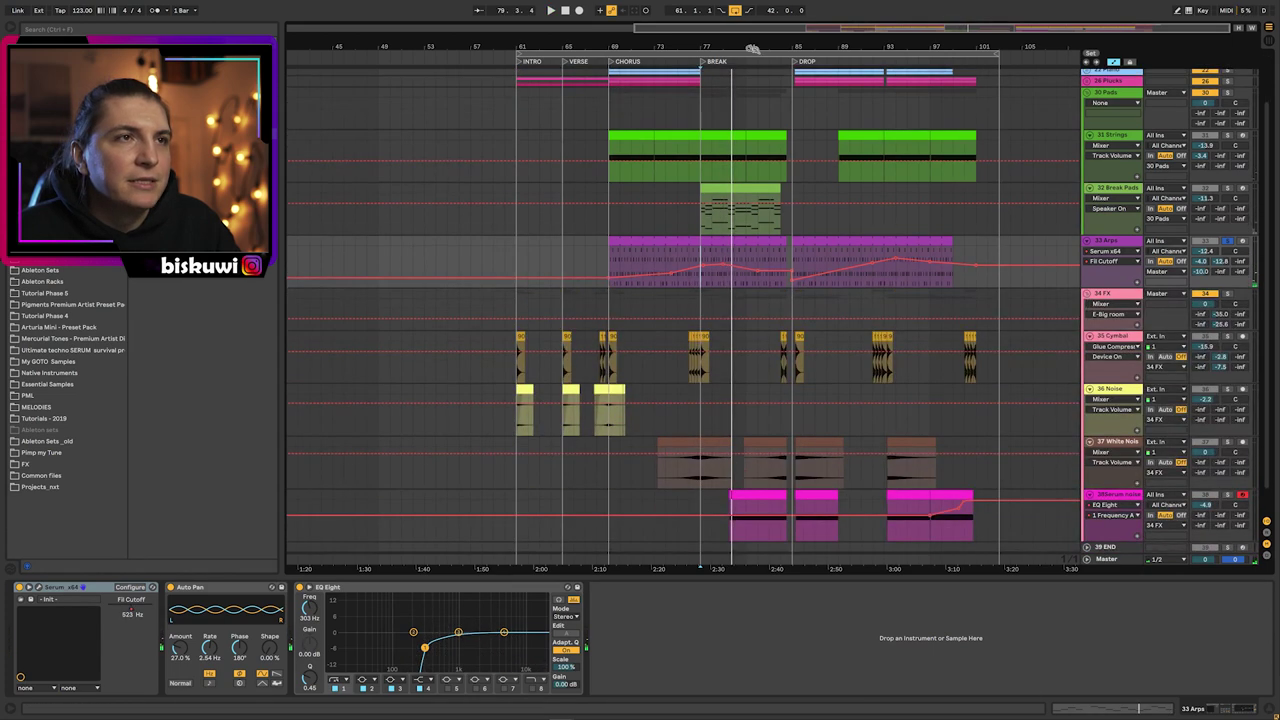
key(plus)
drag(640, 46, 850, 82)
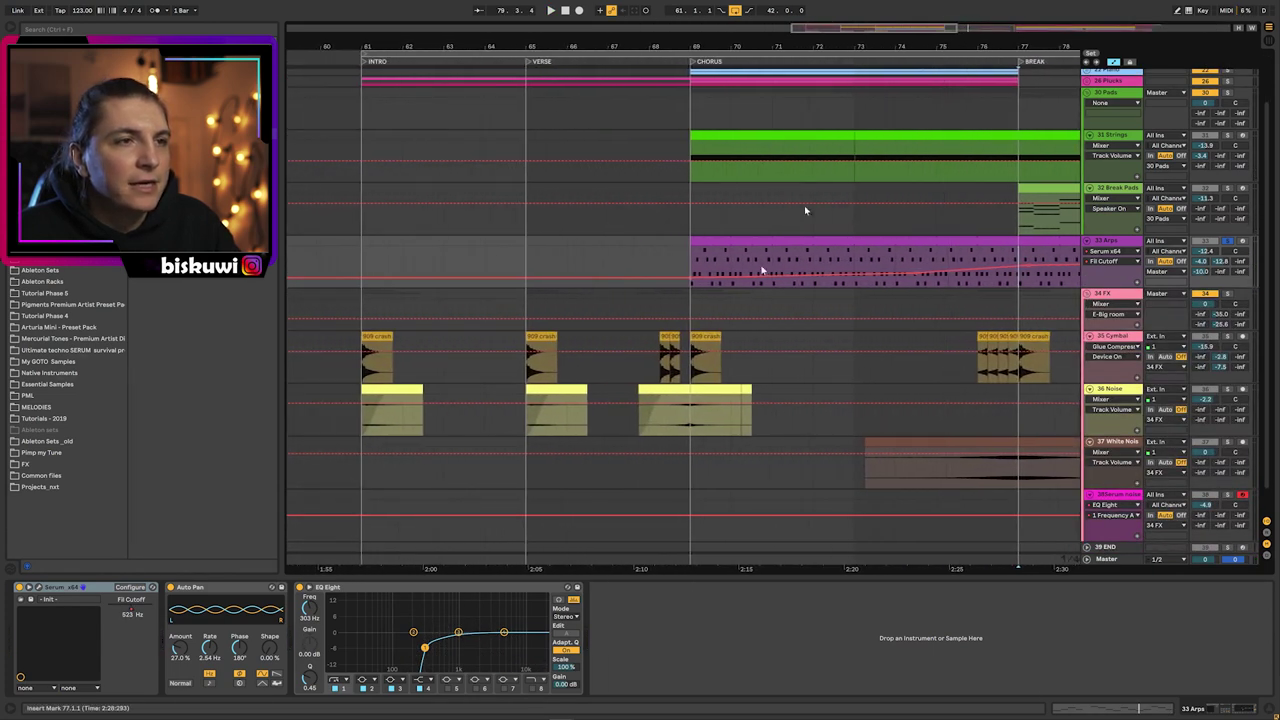
click(661, 358)
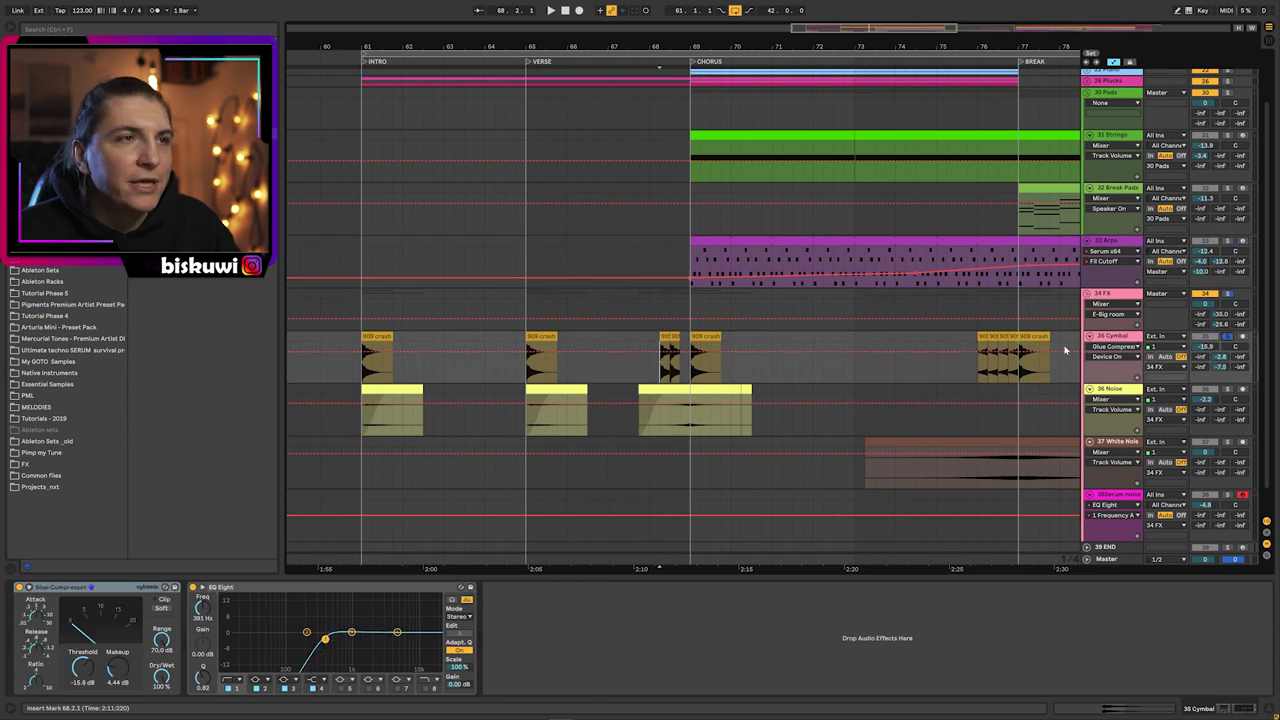
key(space)
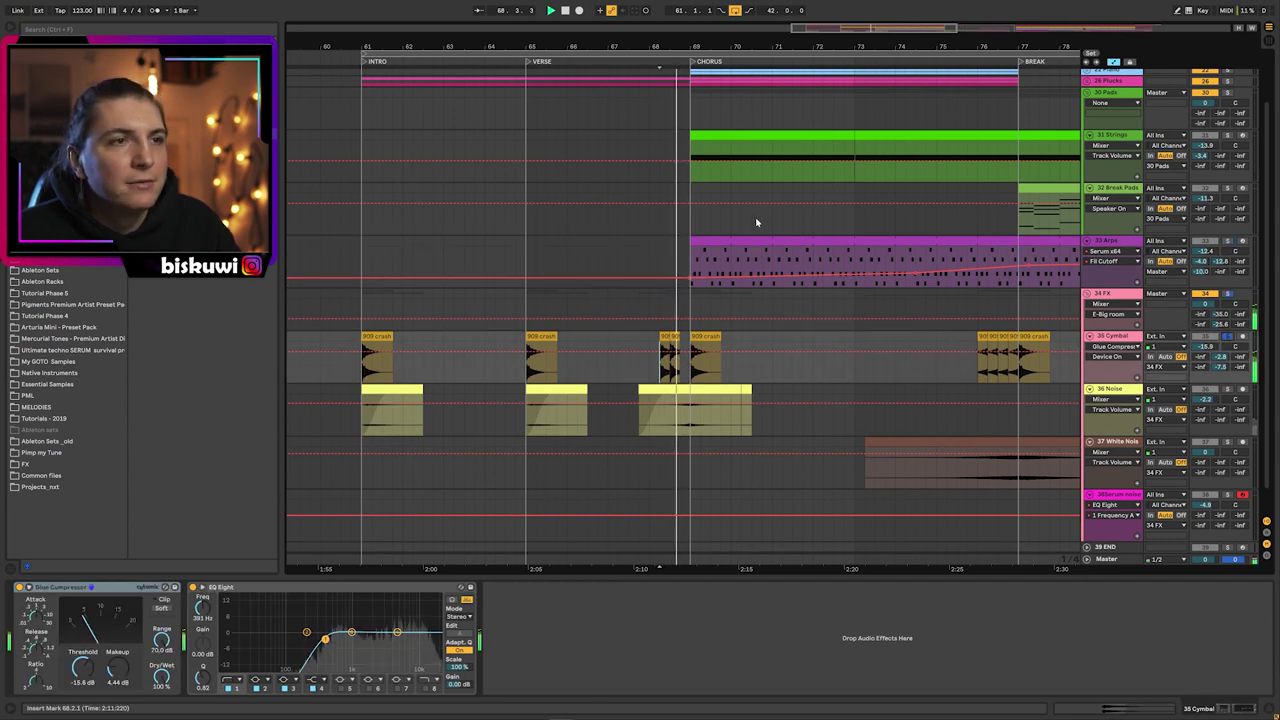
- Audition the Cymbal track's crash fills at bar 76 before the break and at bar 84 before the drop
click(981, 361)
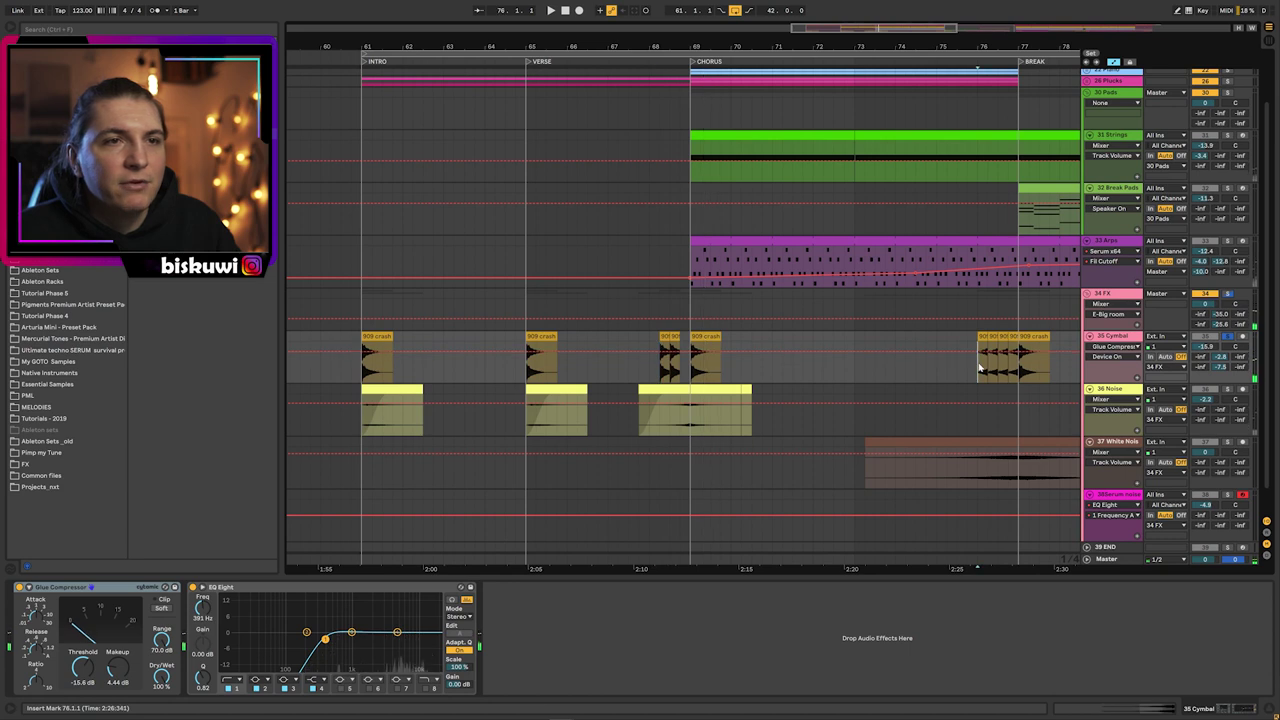
drag(815, 48, 513, 48)
key(space)
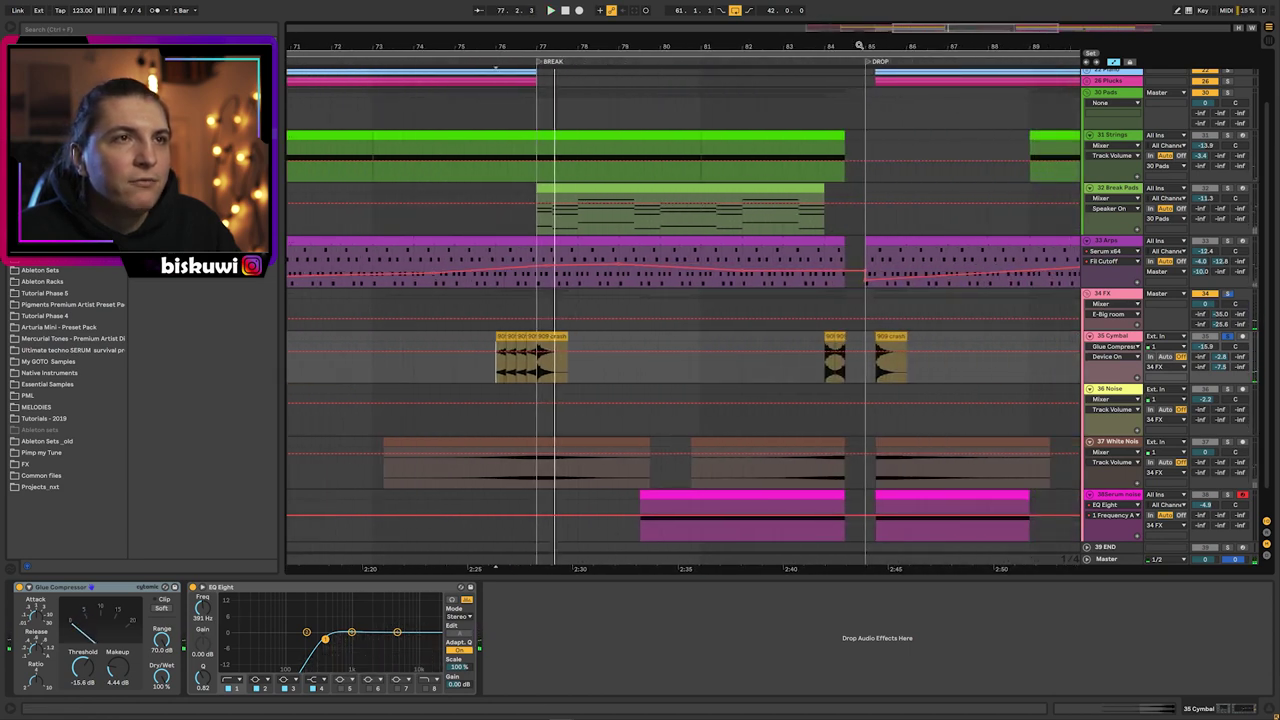
drag(859, 46, 820, 323)
click(739, 372)
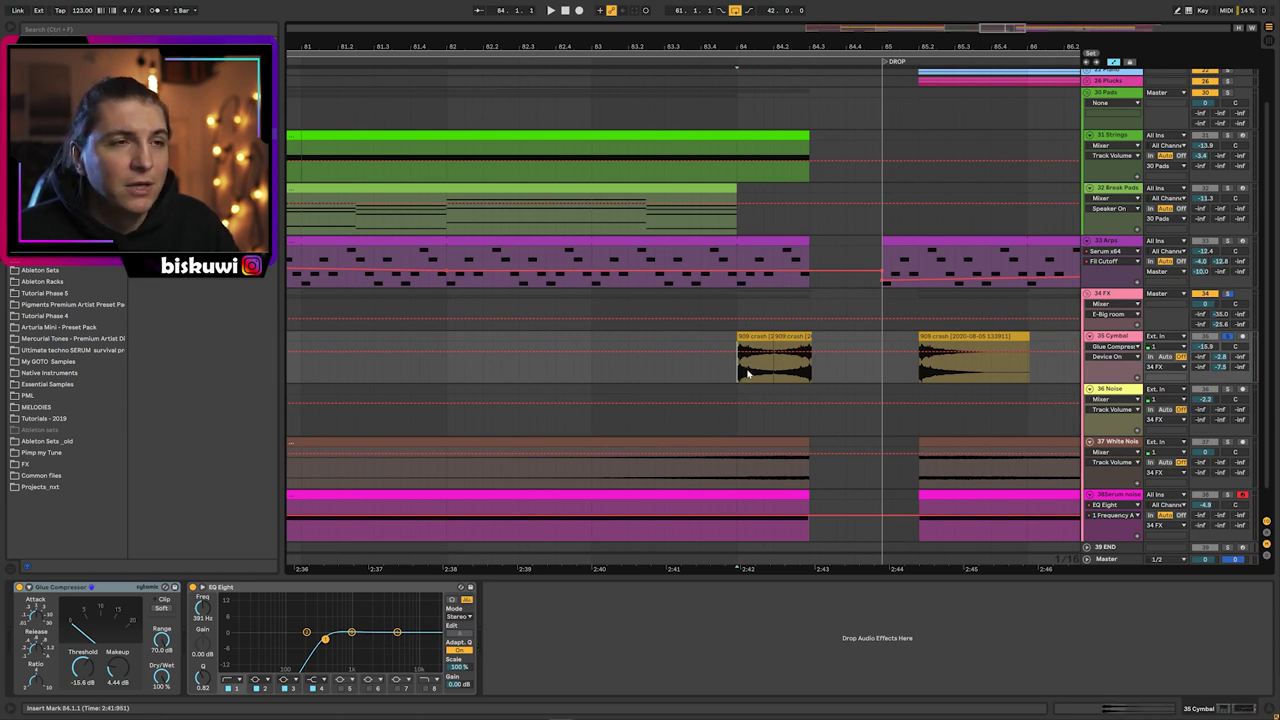
key(space)
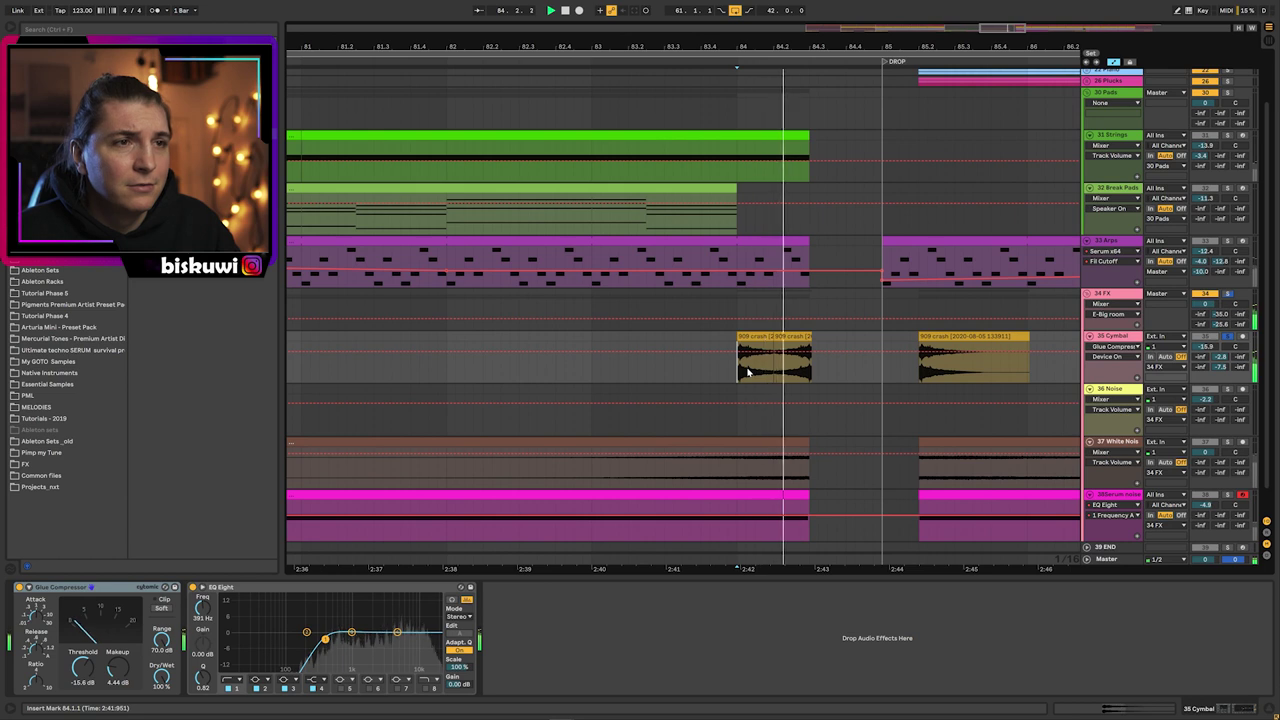
key(space)
- Solo and audition the White Noise riser in the break, followed by the Serum noise track from its first clip
drag(783, 44, 792, 17)
scroll(868, 379, down, 1)
click(596, 449)
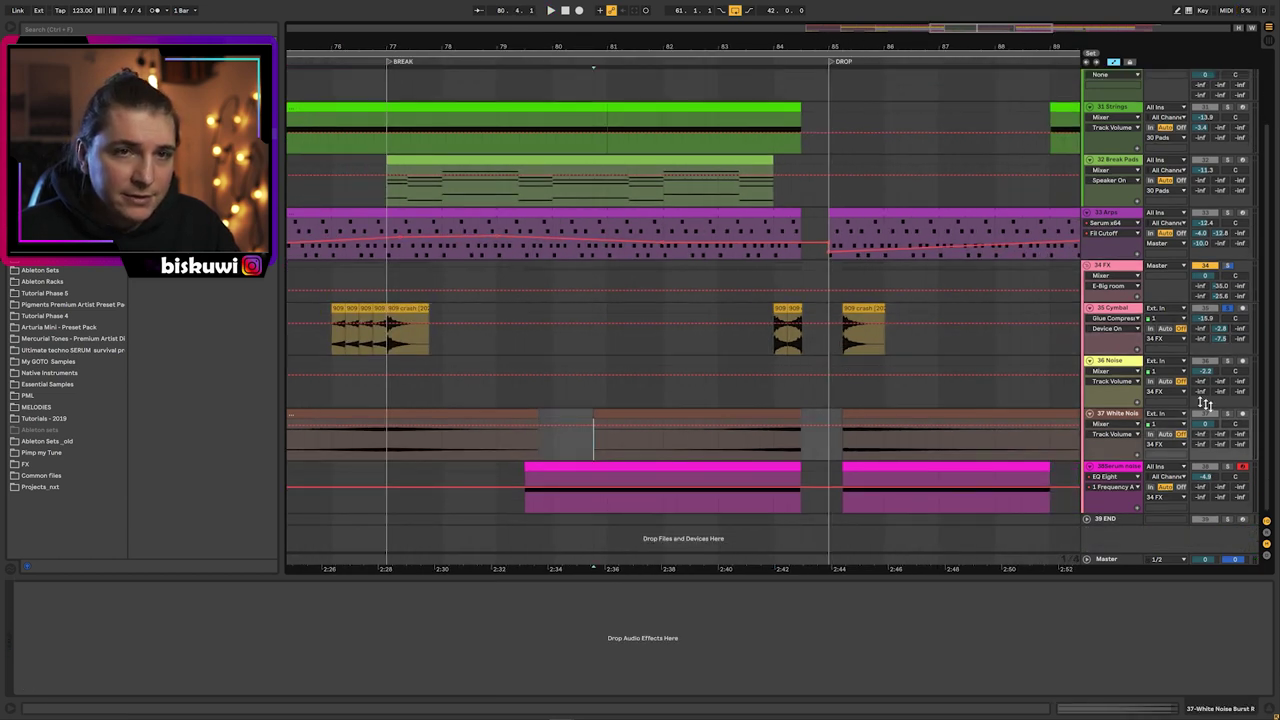
key(space)
click(732, 440)
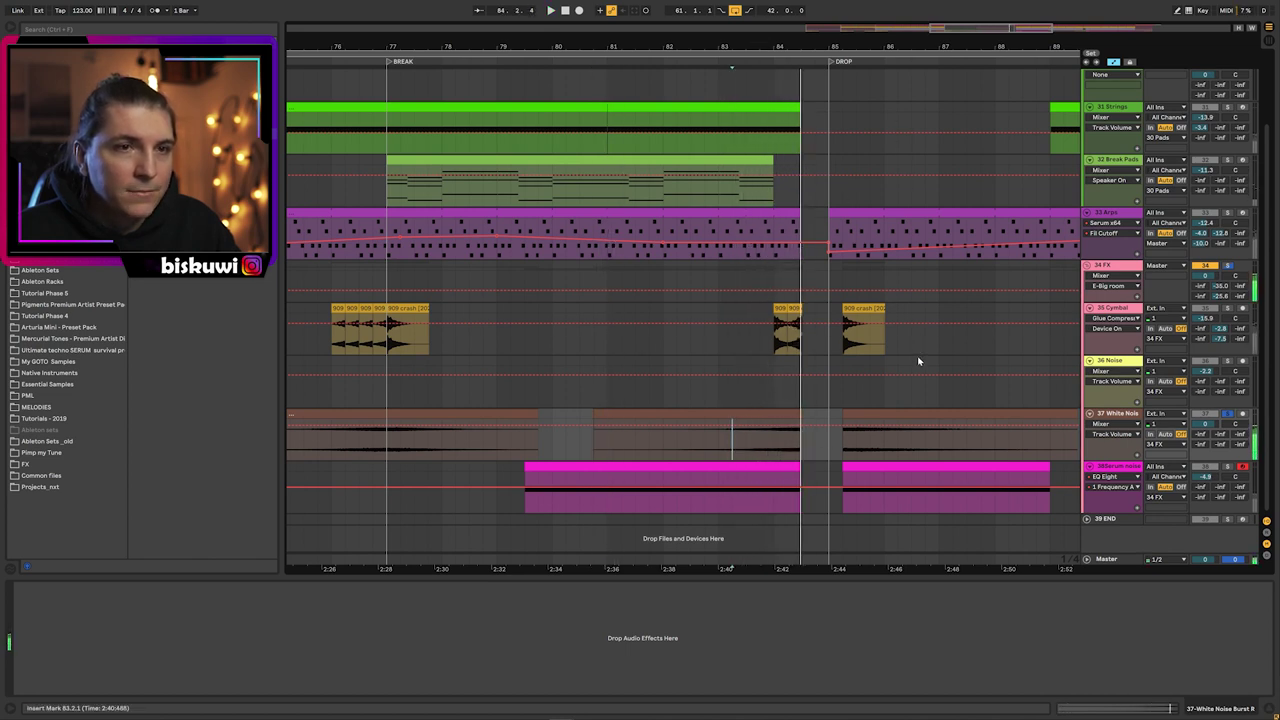
click(1133, 467)
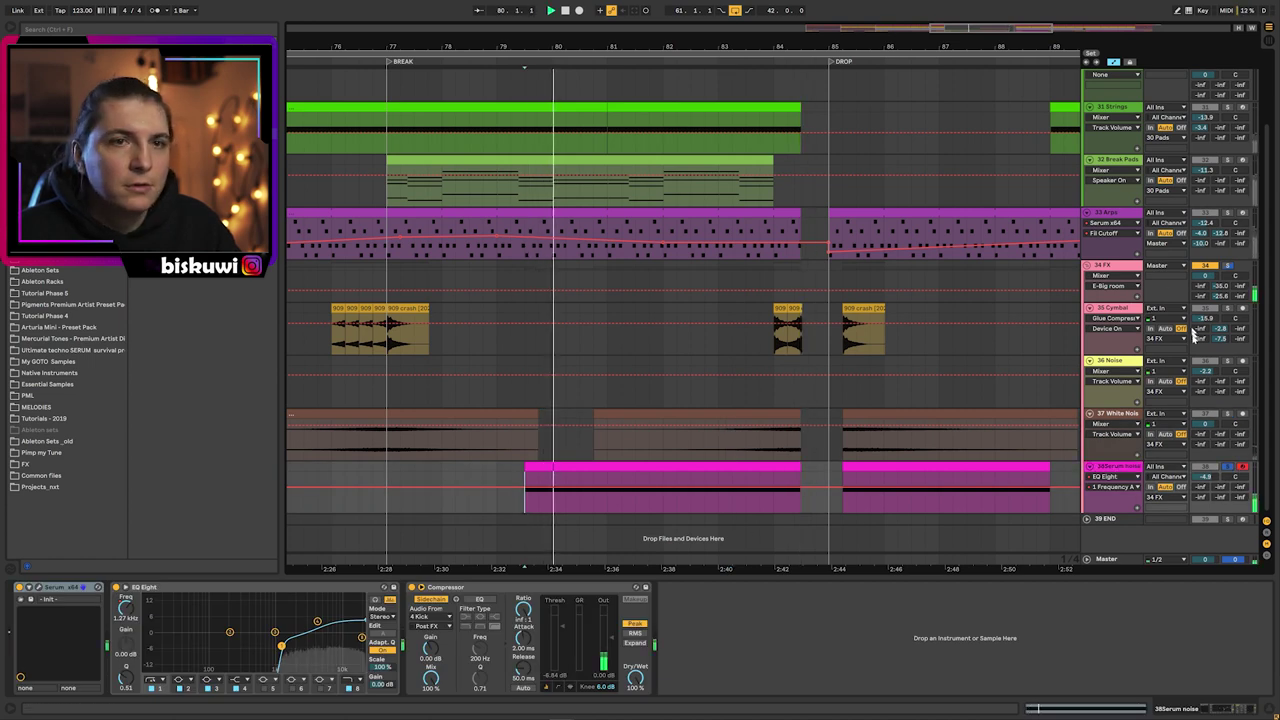
- Turn off the FX solos and collapse all track groups in the arrangement
drag(780, 47, 892, 47)
scroll(946, 258, up, 3)
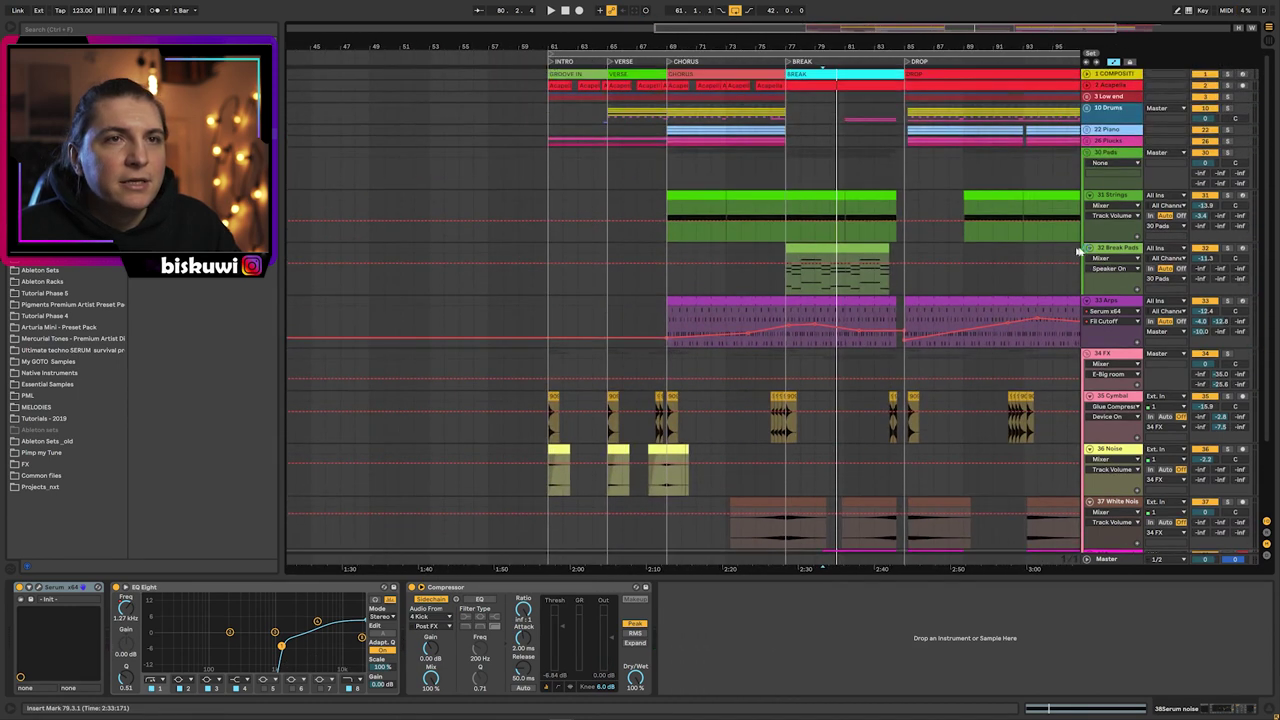
alt+click(1090, 155)
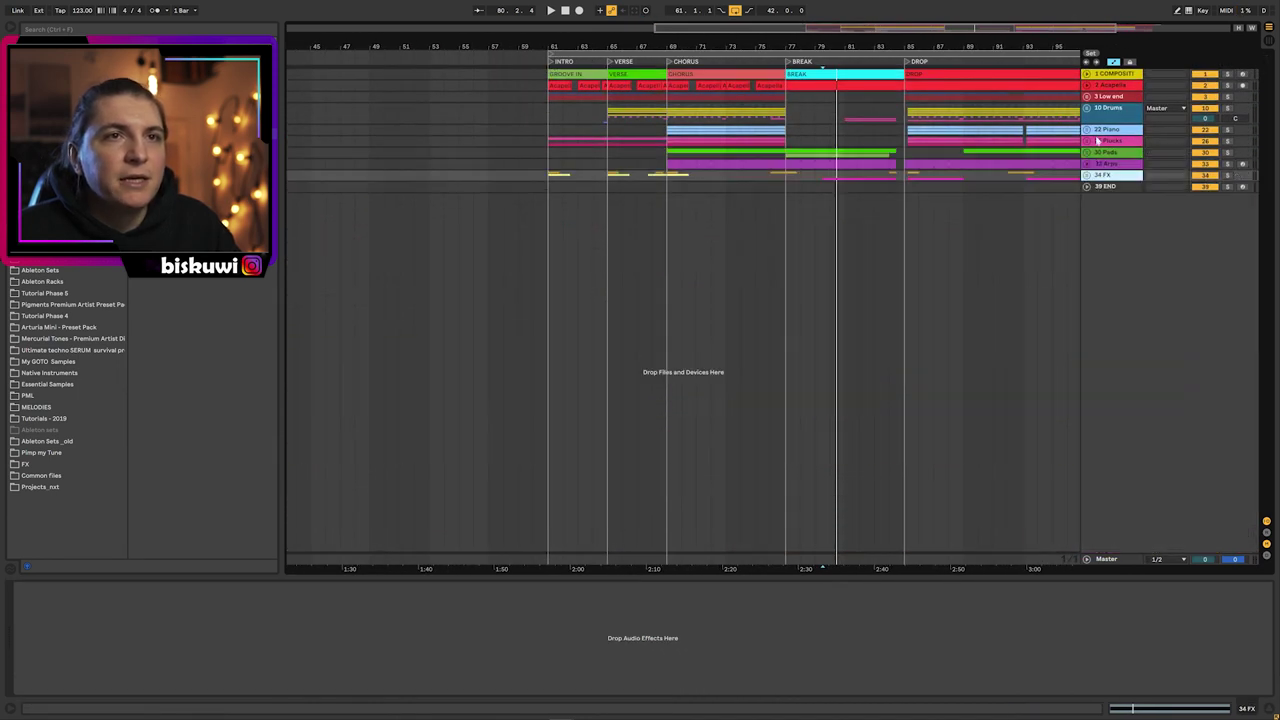
- Expand the Drums group, solo the first Snare Perc track, and audition its short fills before bars 69 and 73
click(1088, 108)
scroll(749, 400, down, 5)
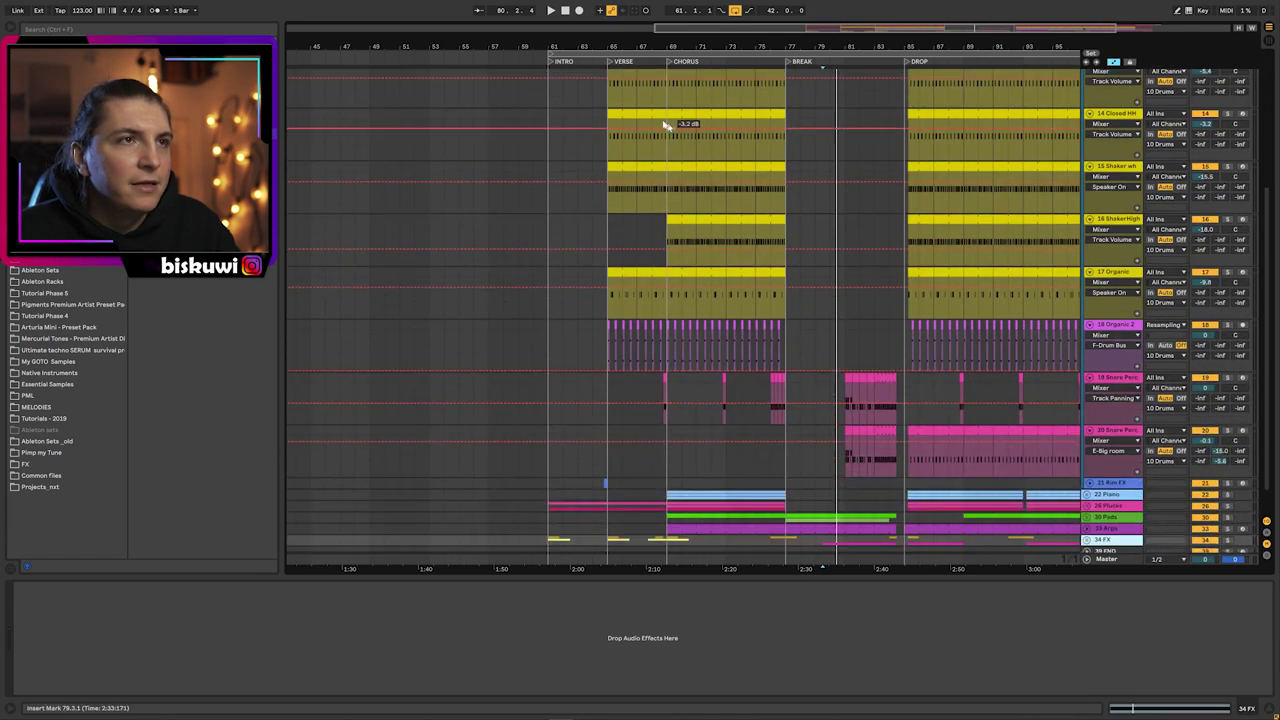
drag(662, 47, 662, 108)
scroll(700, 407, down, 2)
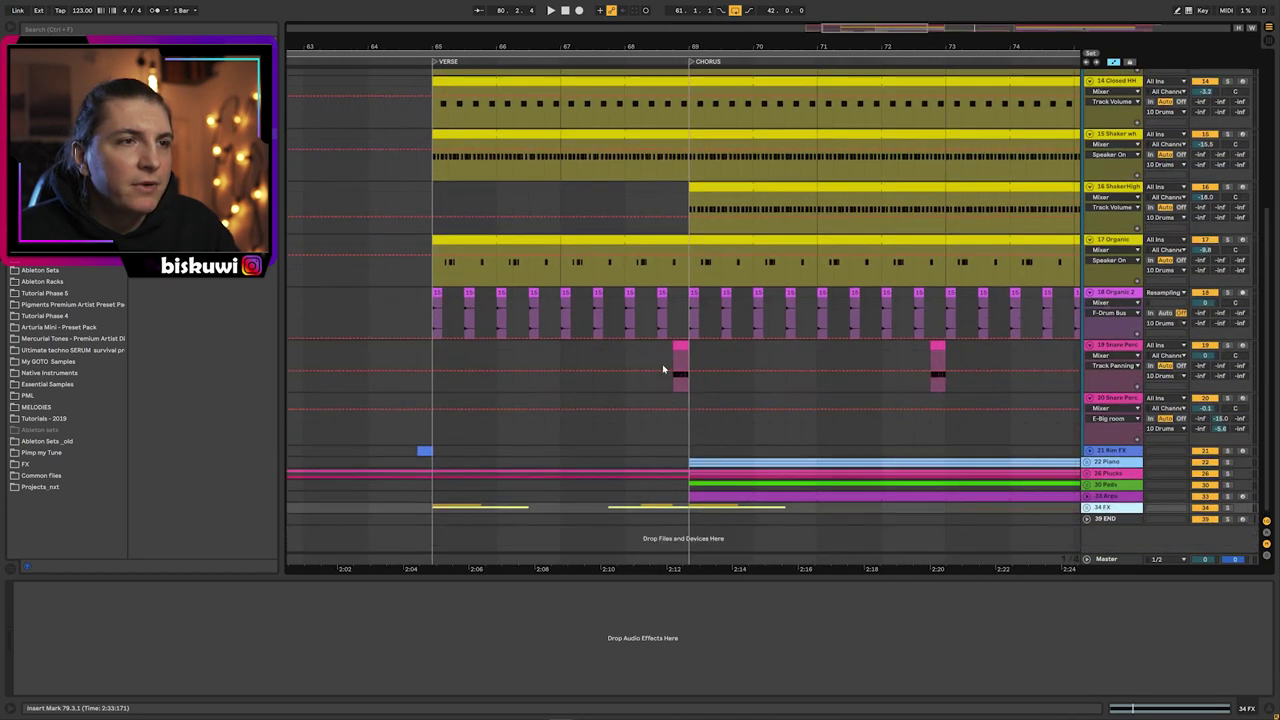
click(673, 389)
key(space)
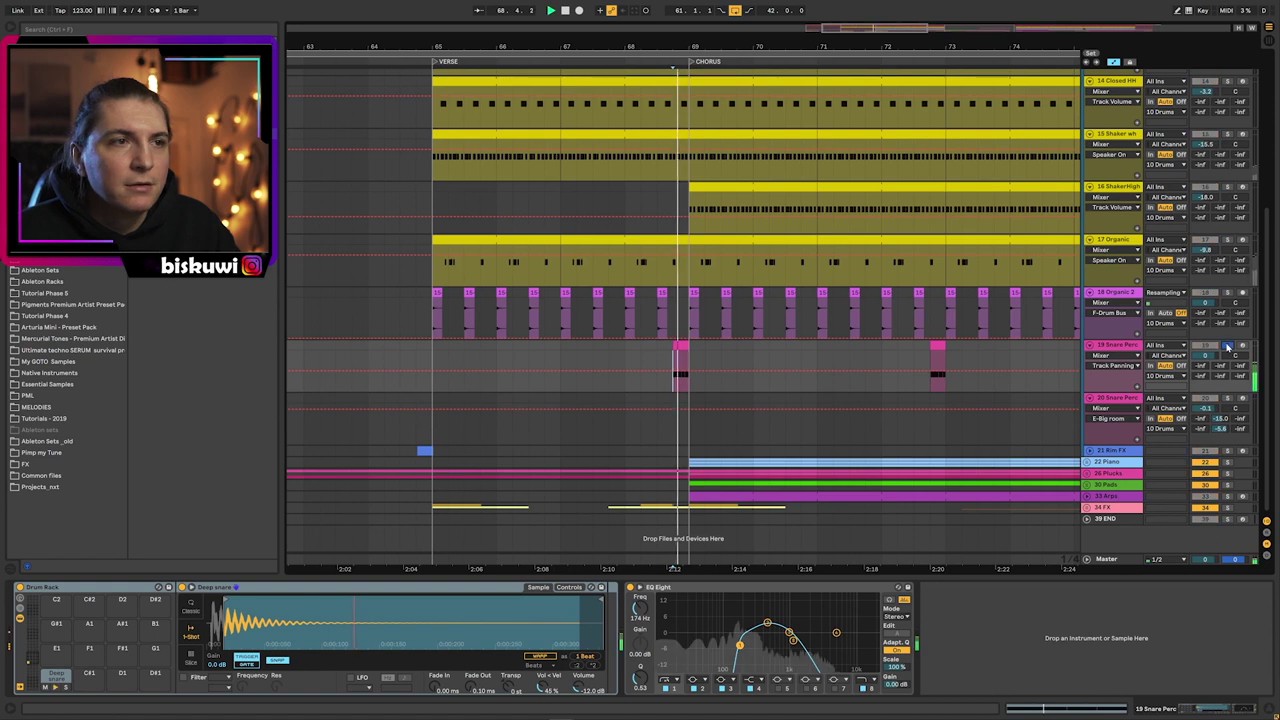
click(930, 388)
key(space)
key(space)
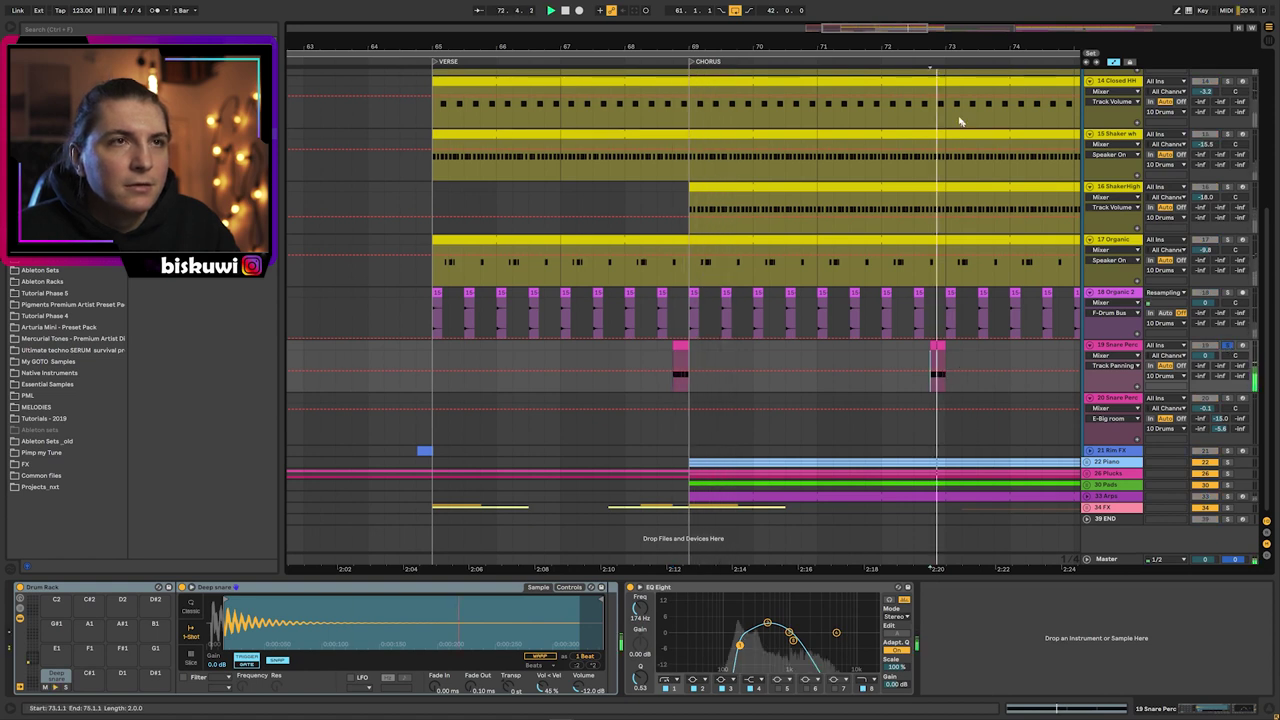
drag(877, 48, 768, 40)
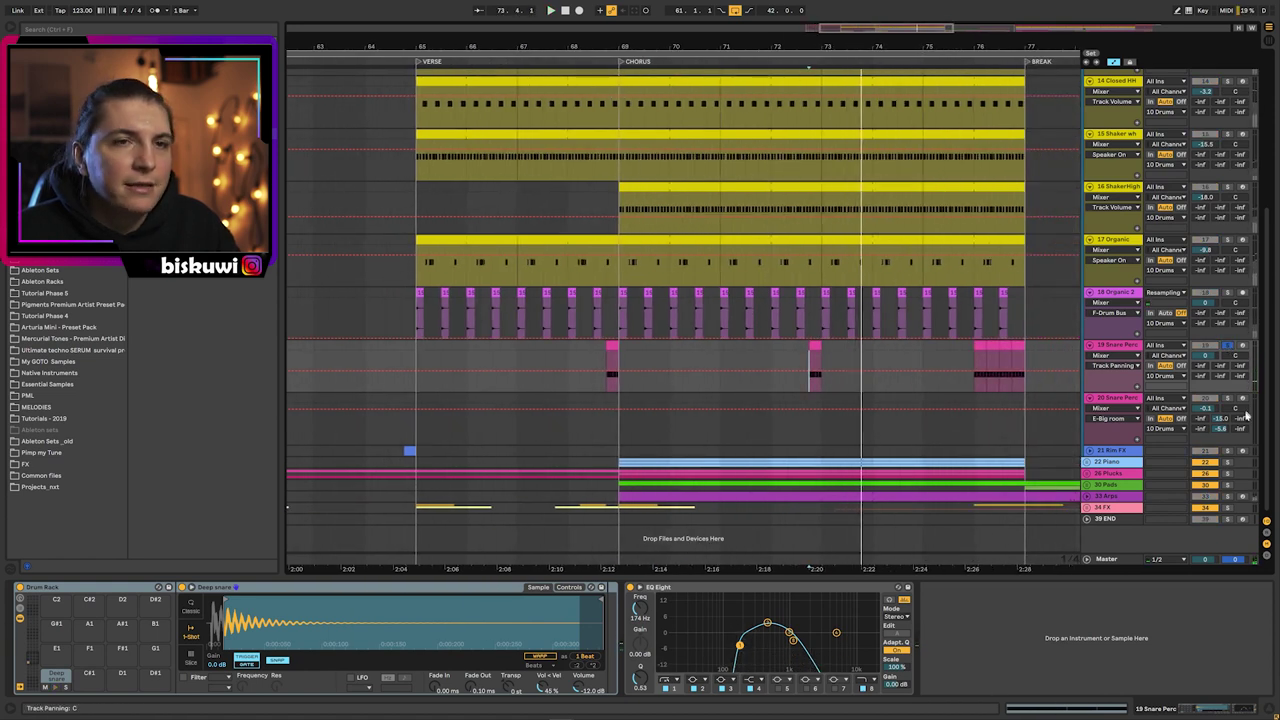
- Check the second Snare Perc track's devices, expand and solo Rim FX, and audition its hit before the verse
click(1128, 409)
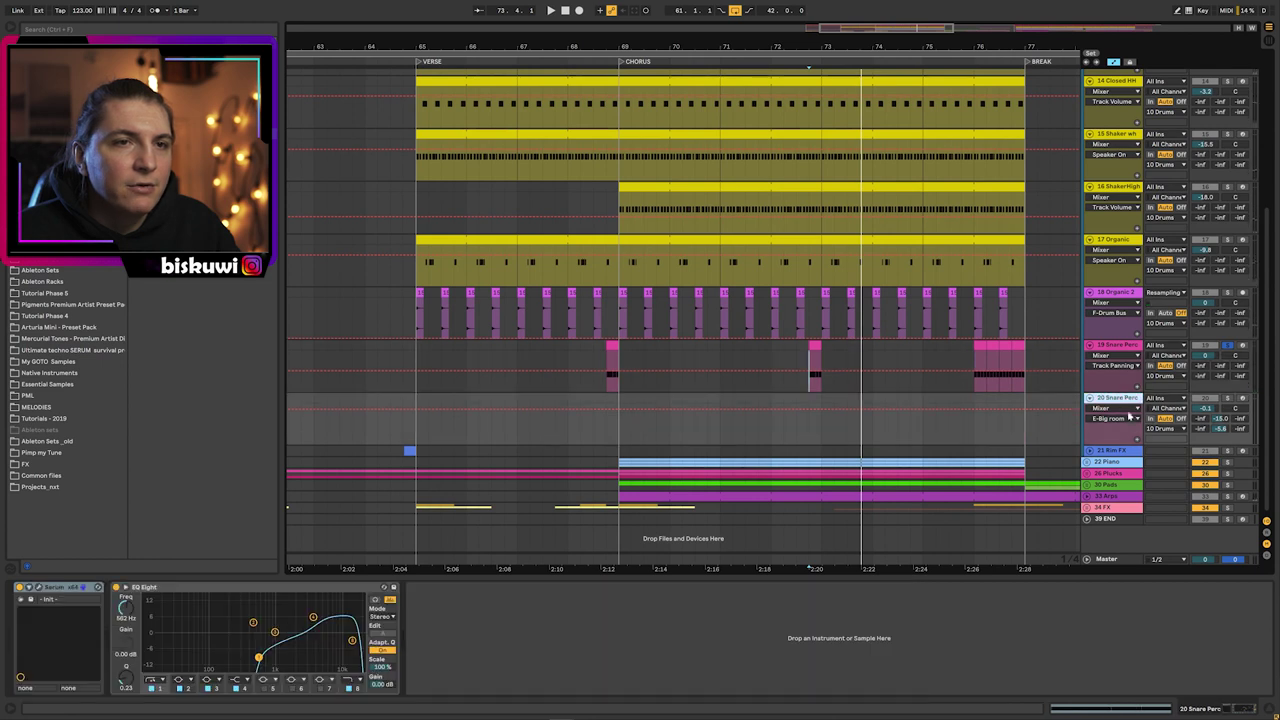
click(1118, 452)
scroll(600, 420, down, 2)
click(406, 431)
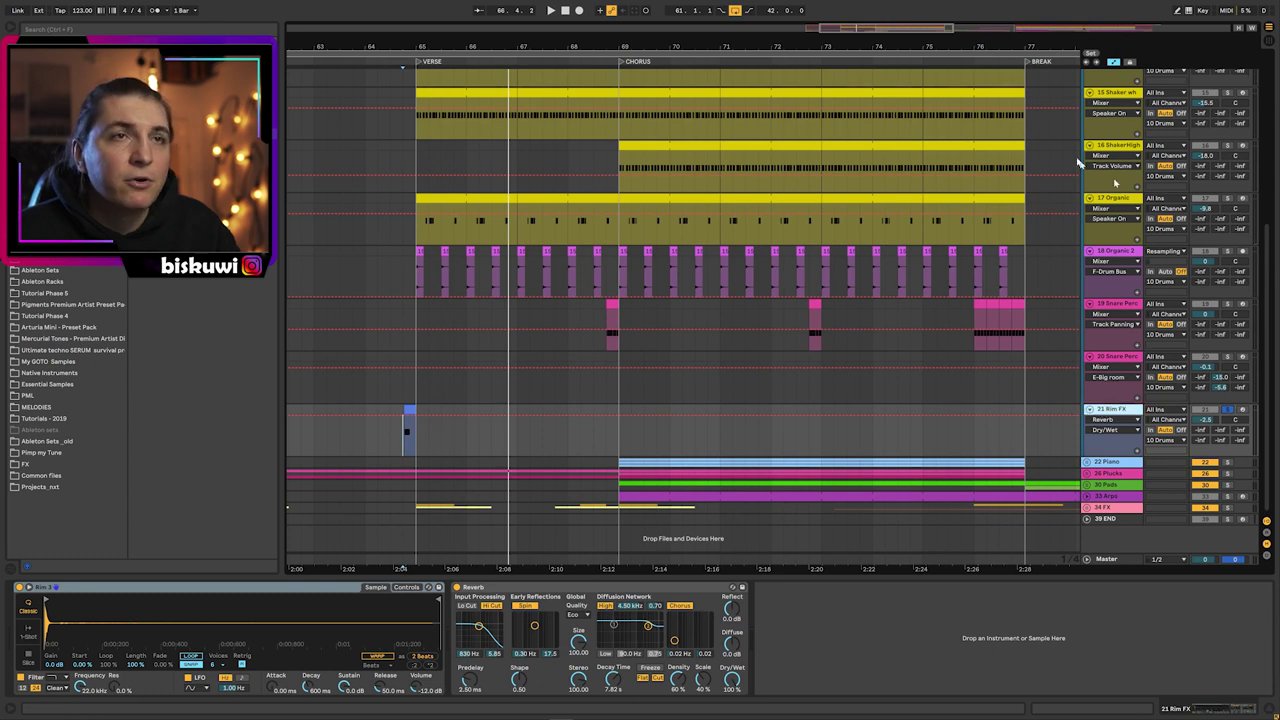
- Collapse the Drums group
drag(860, 44, 871, 12)
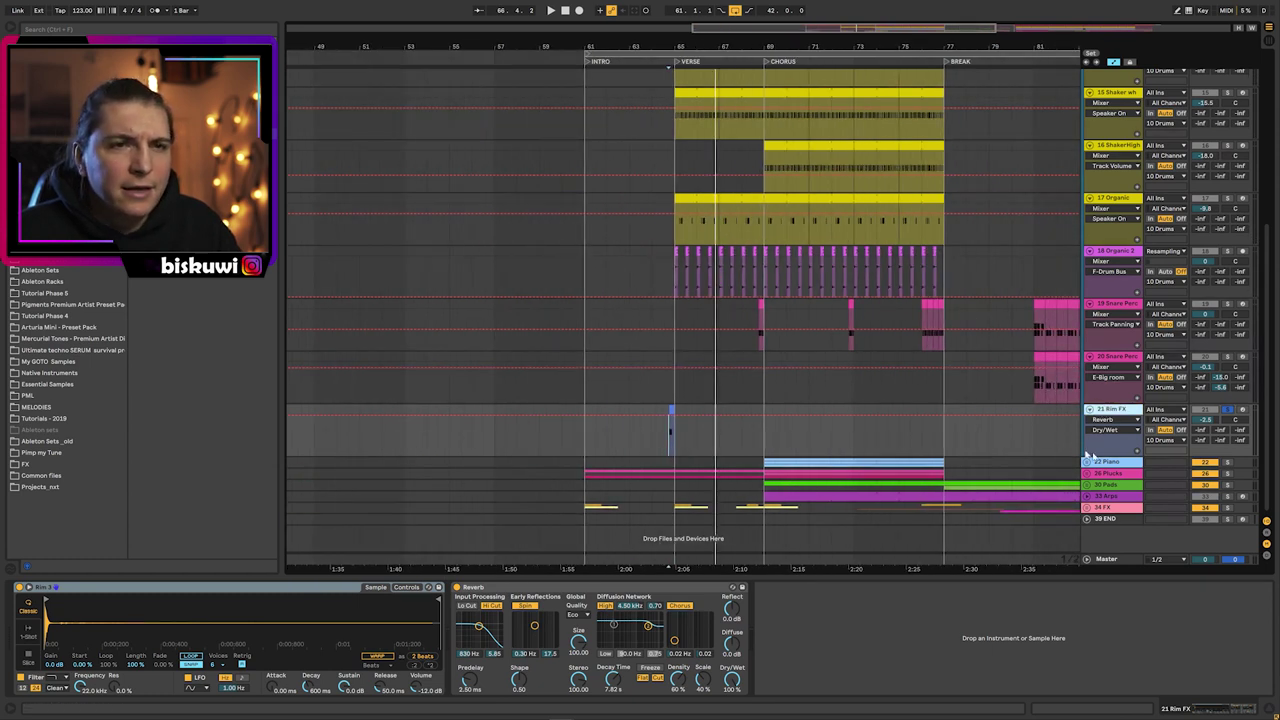
scroll(1107, 465, up, 15)
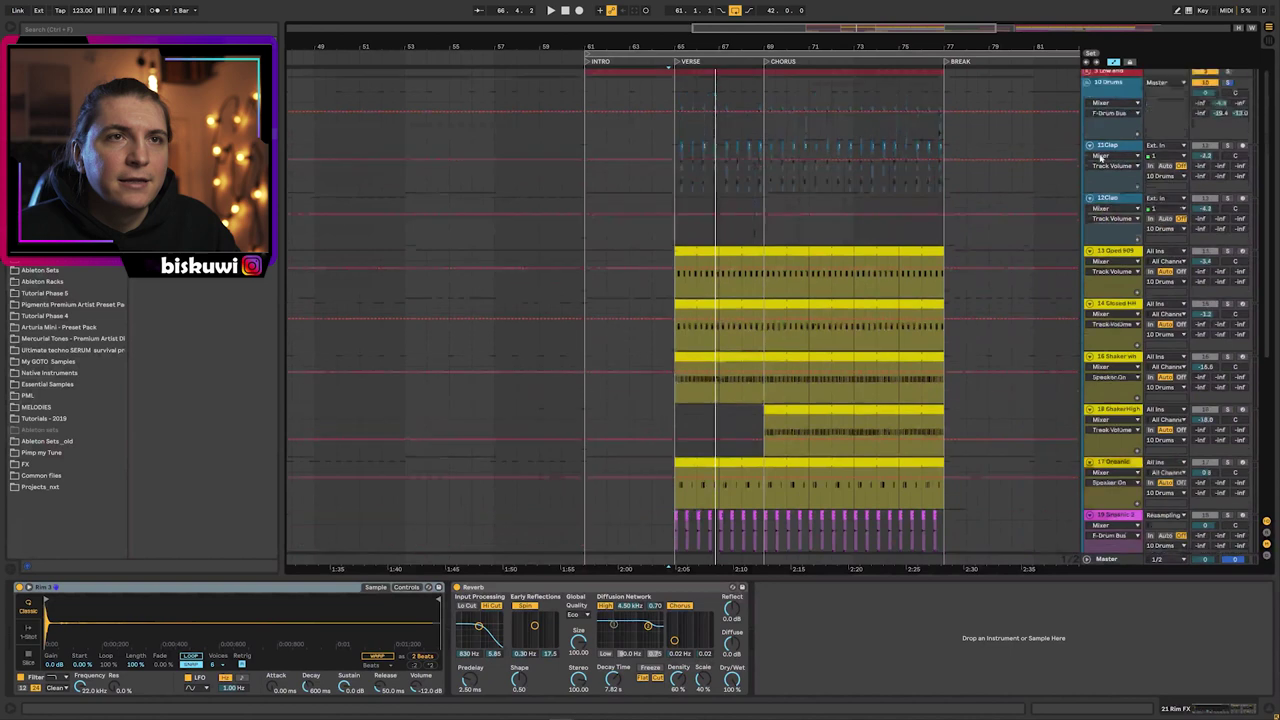
click(1088, 107)
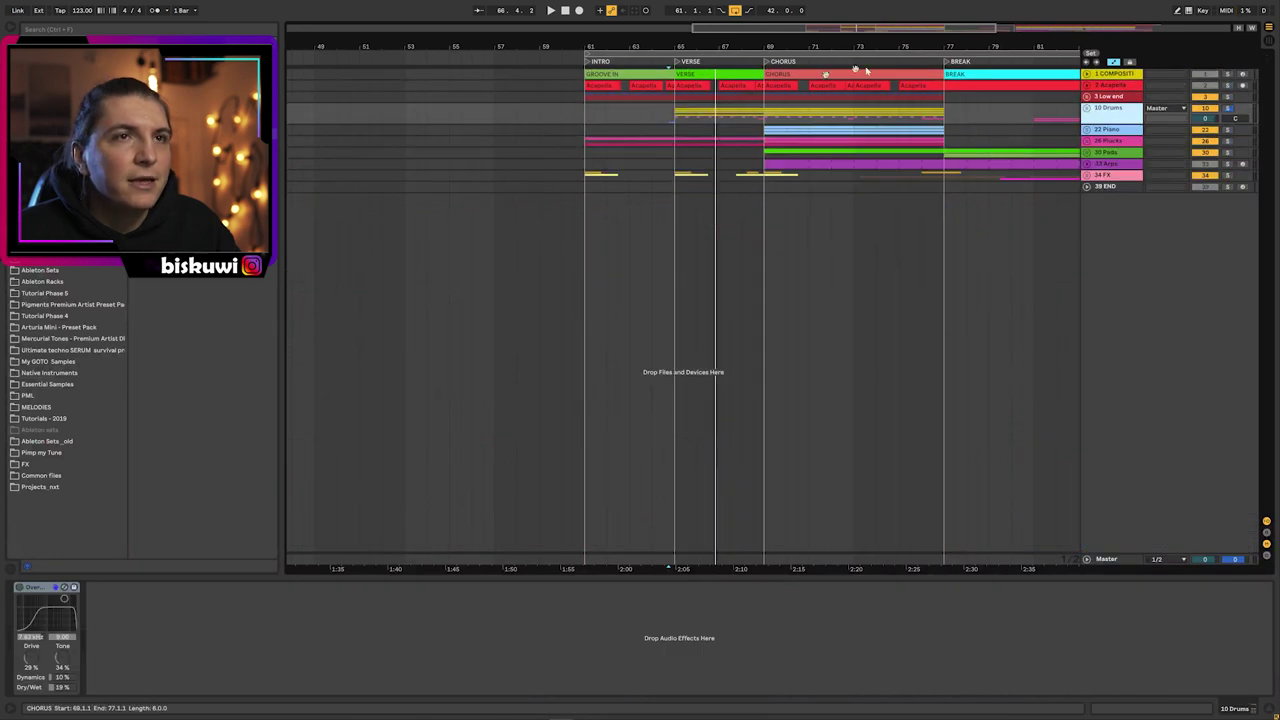
- Look over the arrangement from intro to outro and view the Acapella track's waveform
drag(873, 53, 729, 72)
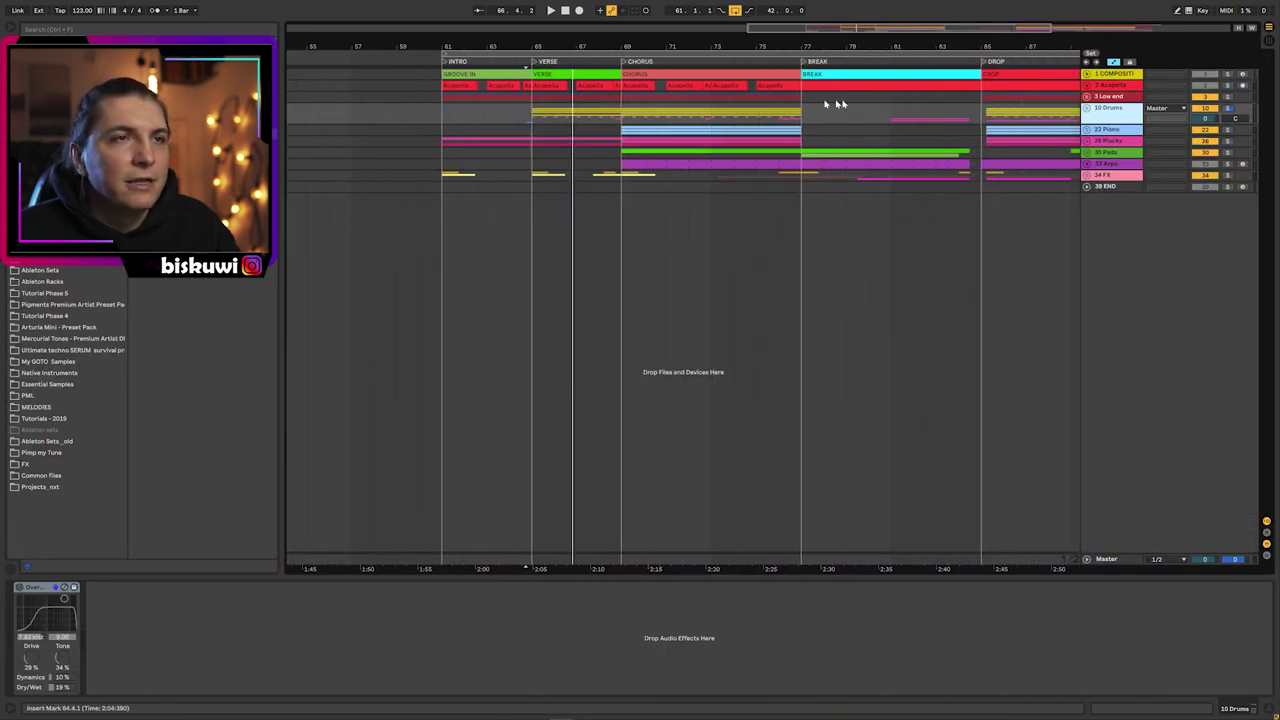
drag(978, 42, 878, 50)
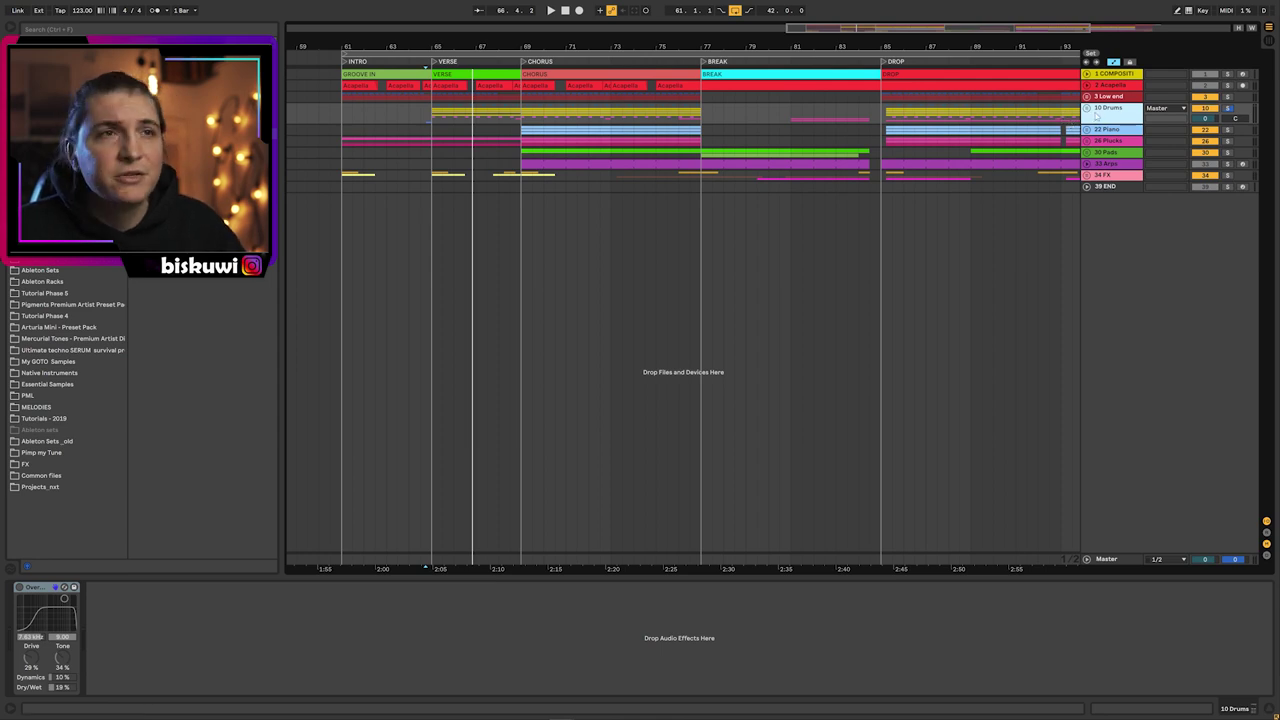
drag(816, 43, 814, 25)
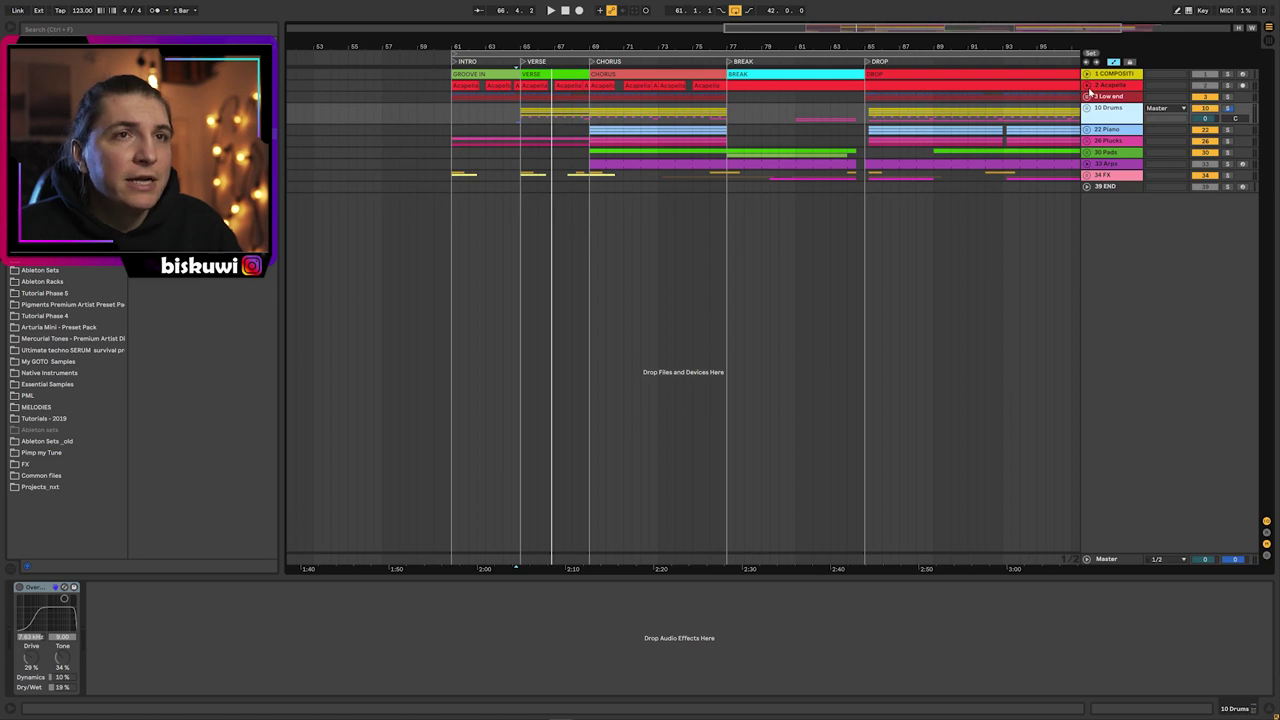
click(1088, 86)
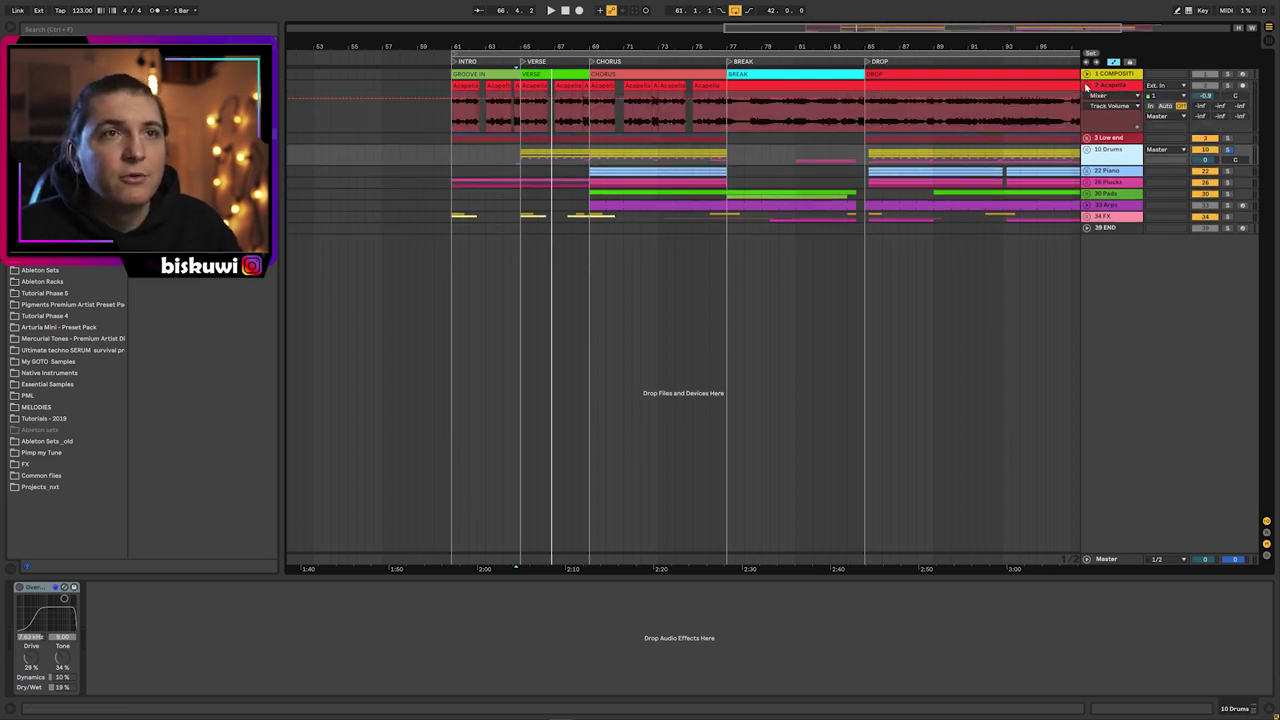
click(1088, 86)
drag(835, 44, 725, 45)
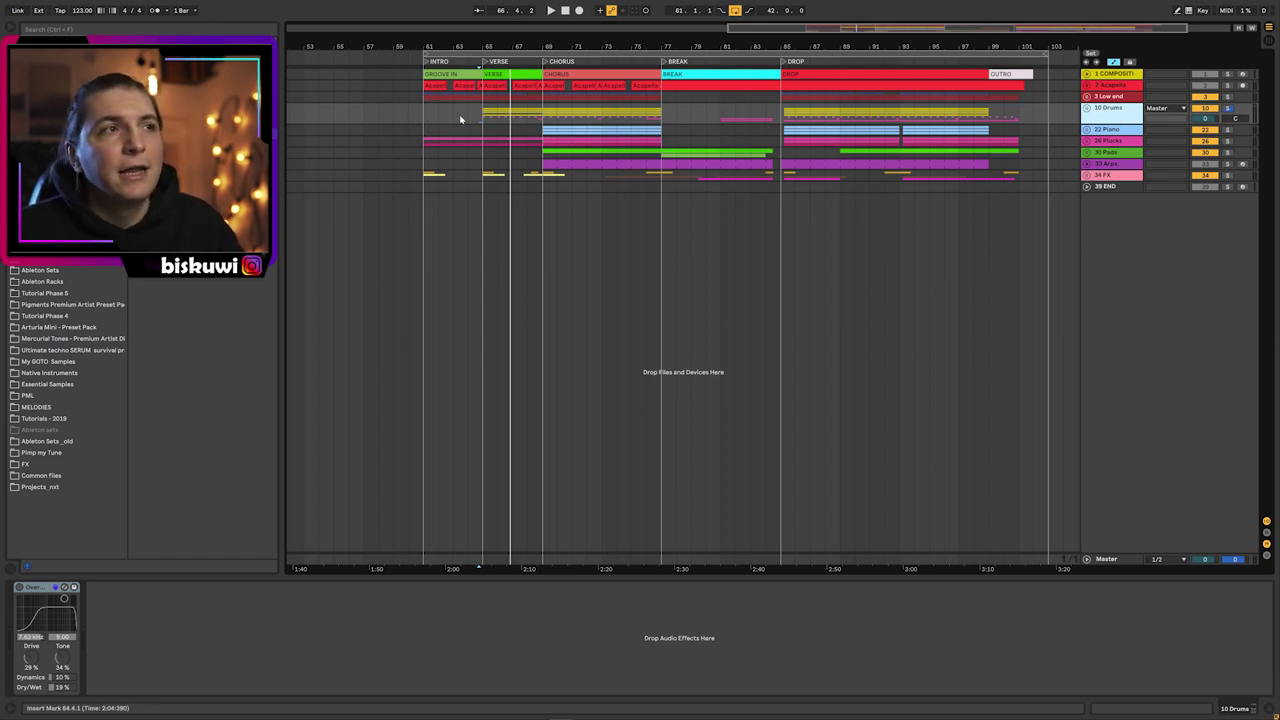
- Play the full mix from the start of the intro, expand the Low end group, and check the Bass and Low end group devices
click(428, 113)
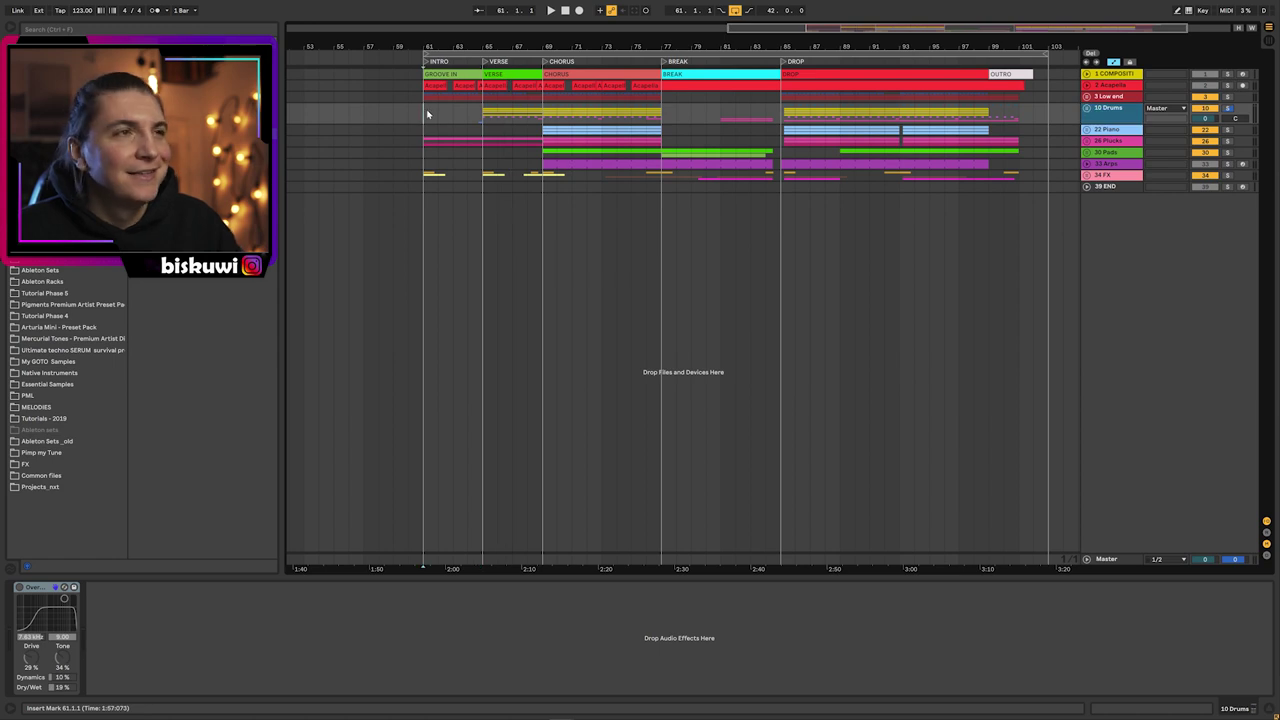
click(1087, 97)
drag(430, 46, 441, 140)
scroll(663, 197, down, 1)
click(1124, 190)
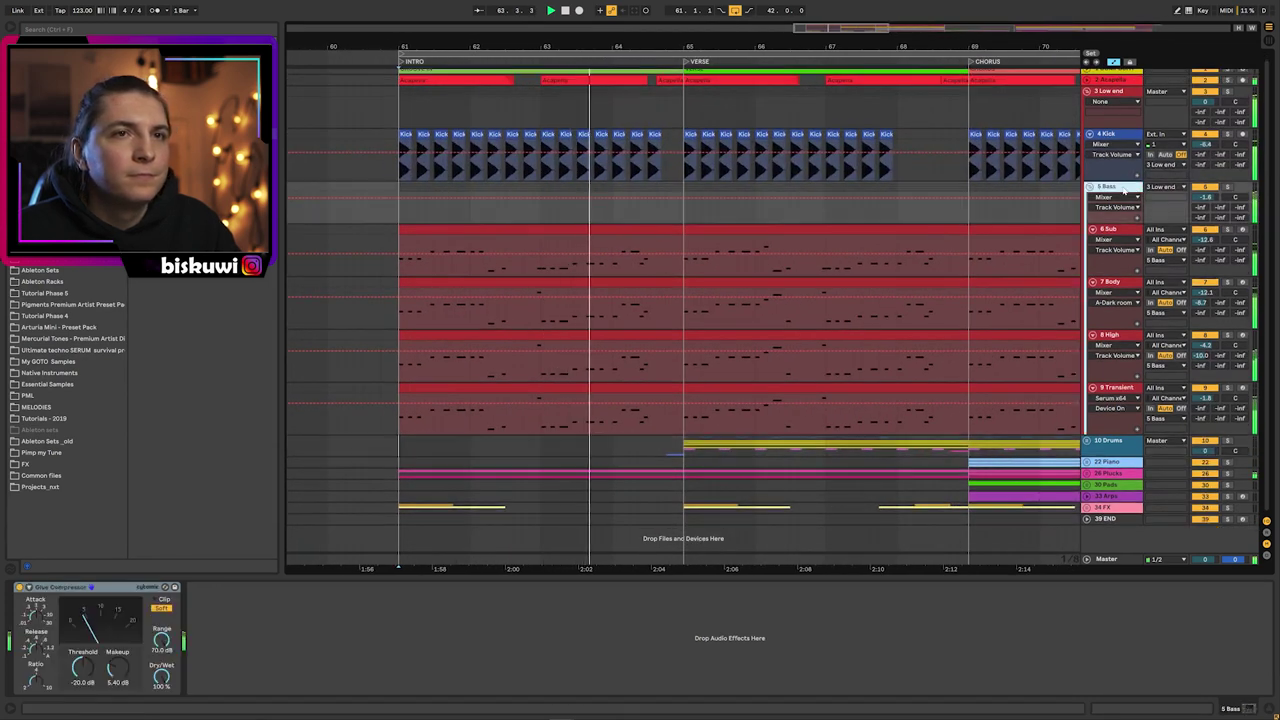
click(1115, 93)
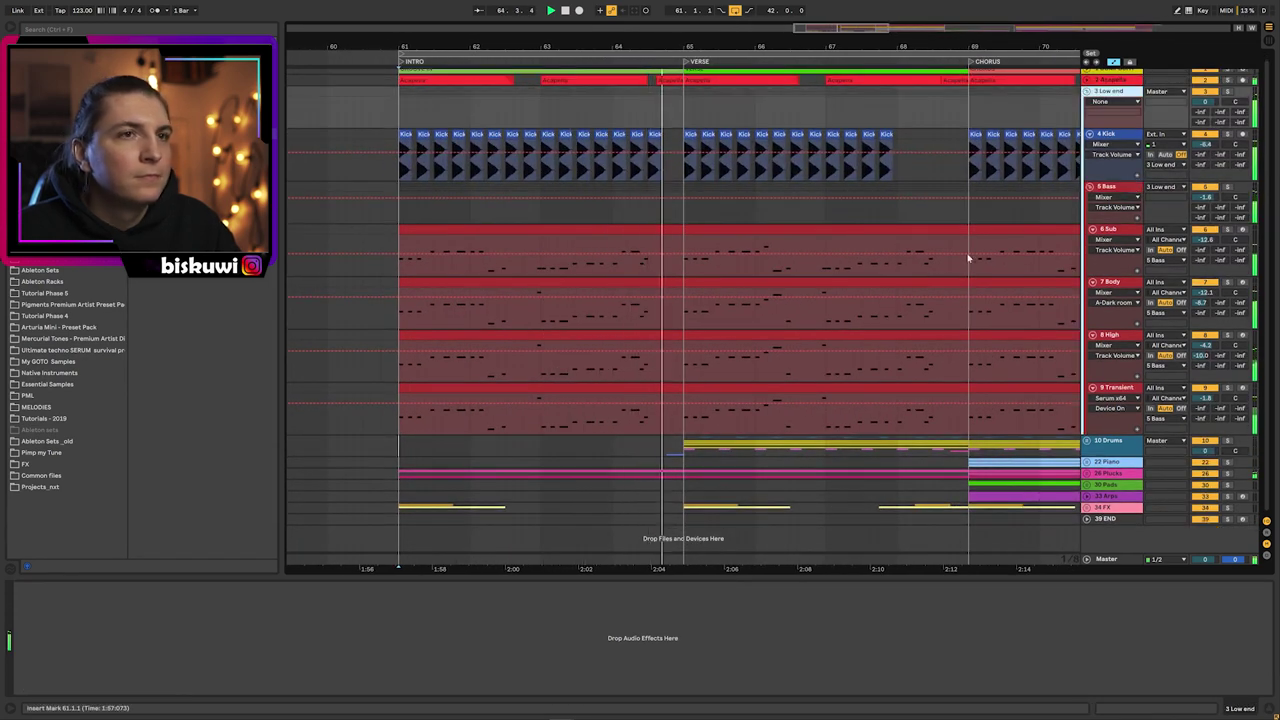
- Collapse the Low end group, look through the Drums group's tracks and the first Snare Perc's devices during the verse, and collapse Drums
key(Left)
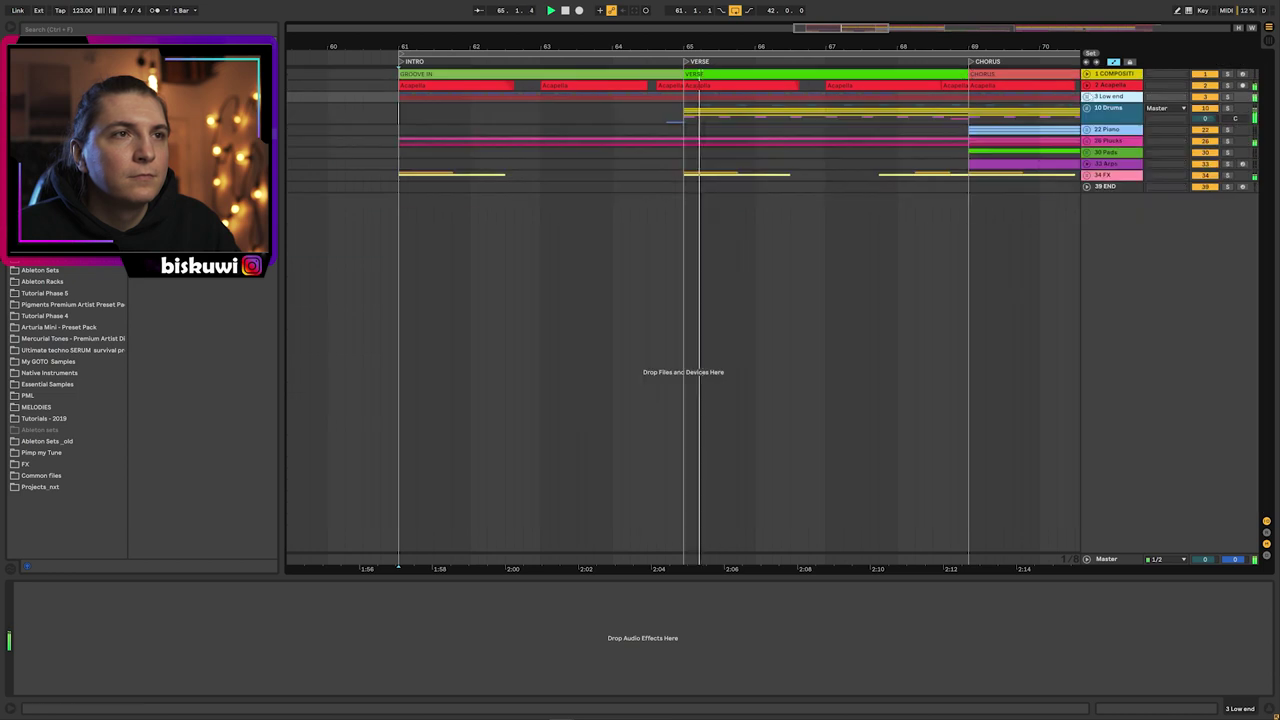
click(1088, 109)
drag(730, 40, 547, 36)
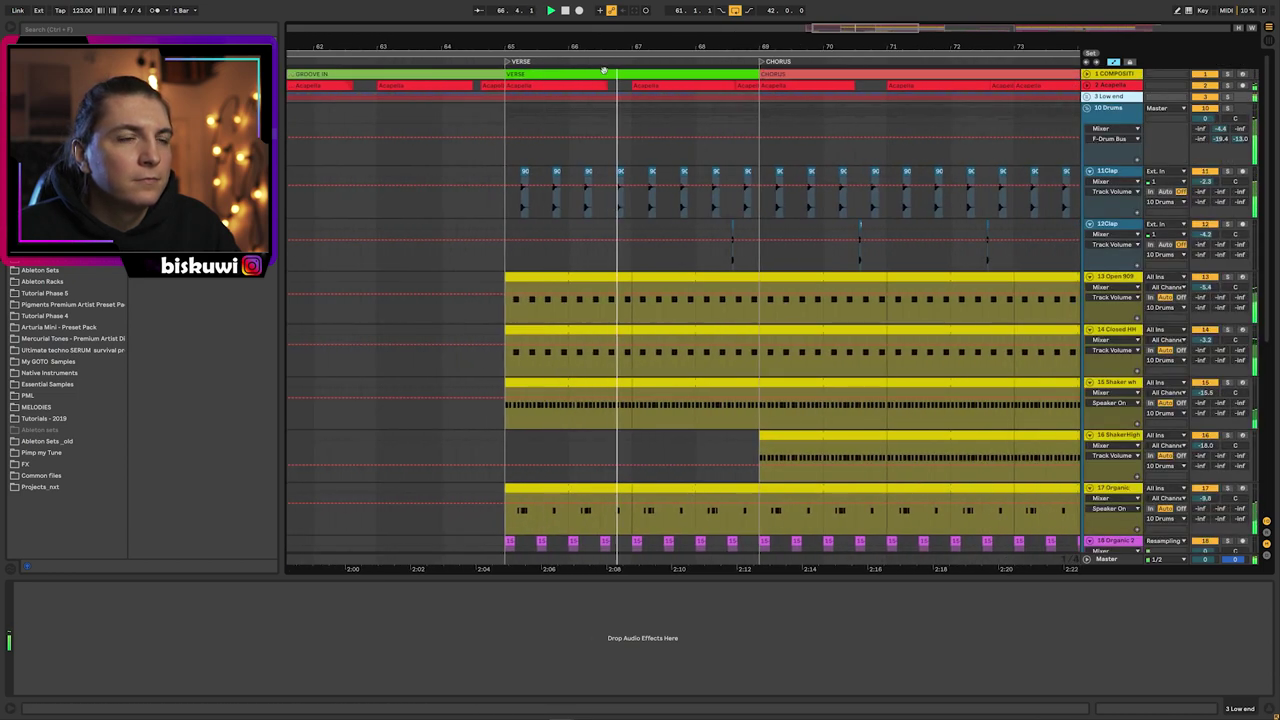
scroll(740, 265, down, 2)
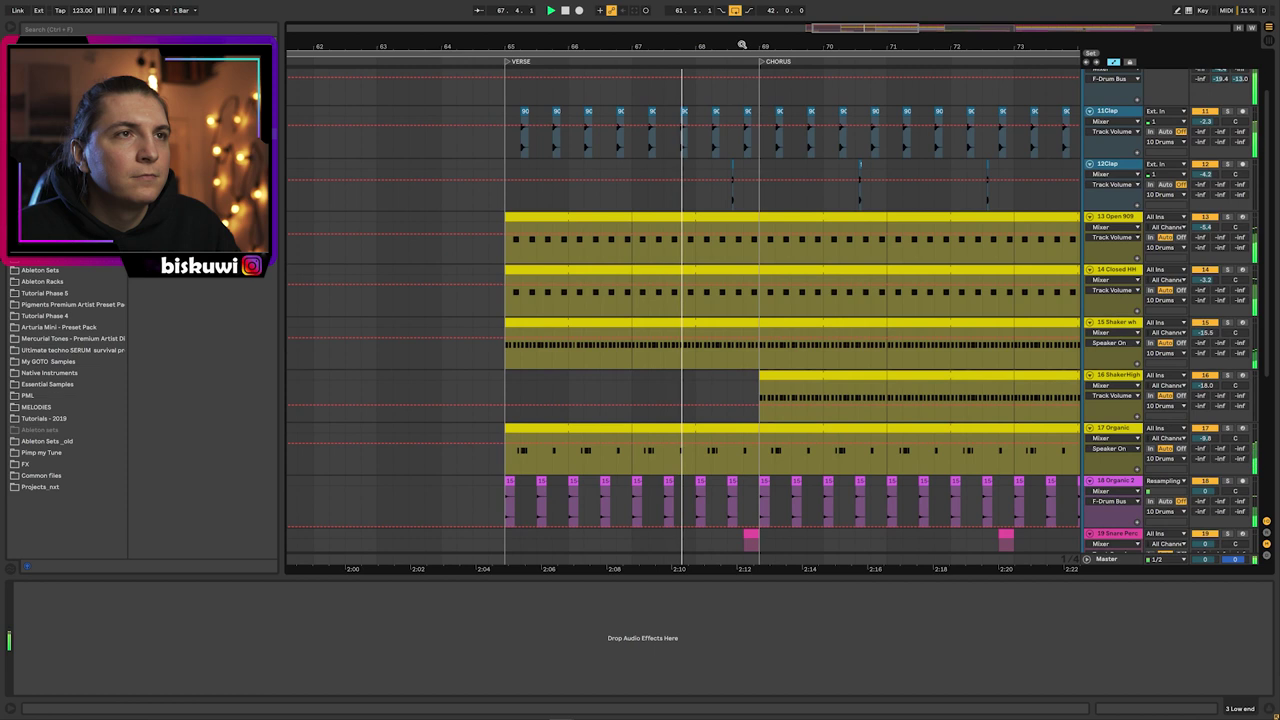
scroll(751, 296, right, 3)
scroll(755, 302, down, 5)
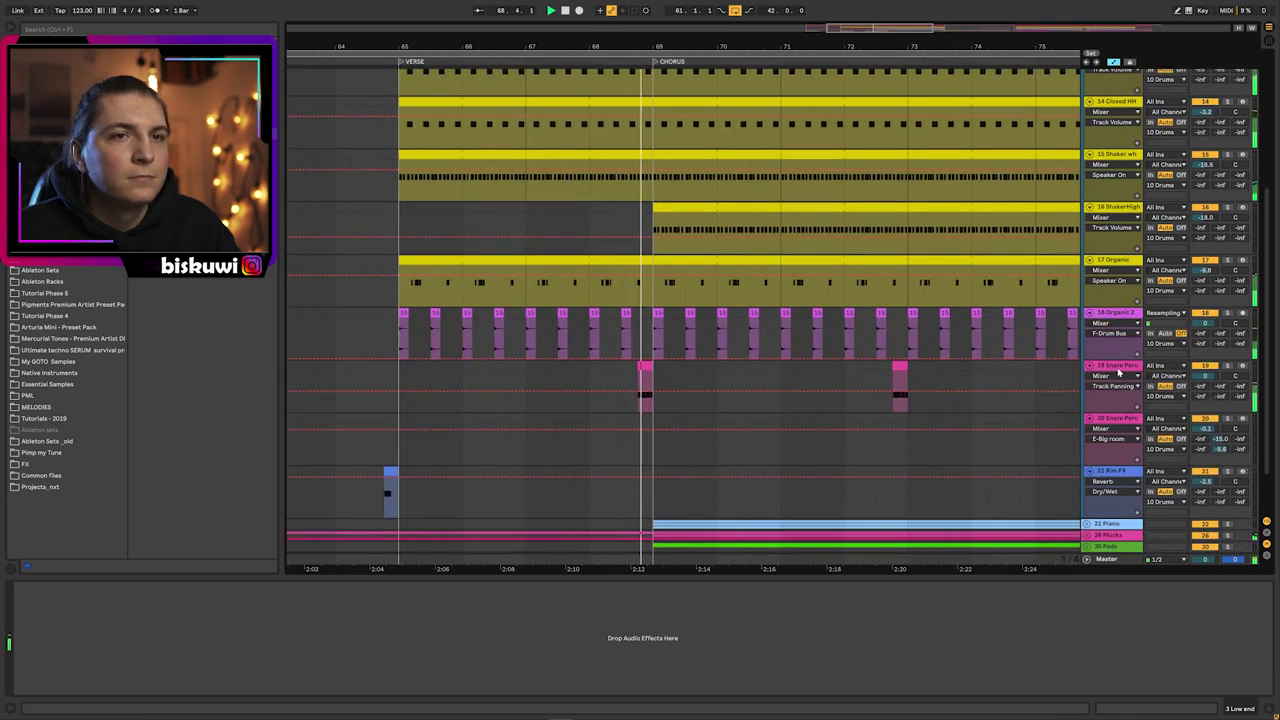
click(1118, 367)
scroll(1098, 130, up, 7)
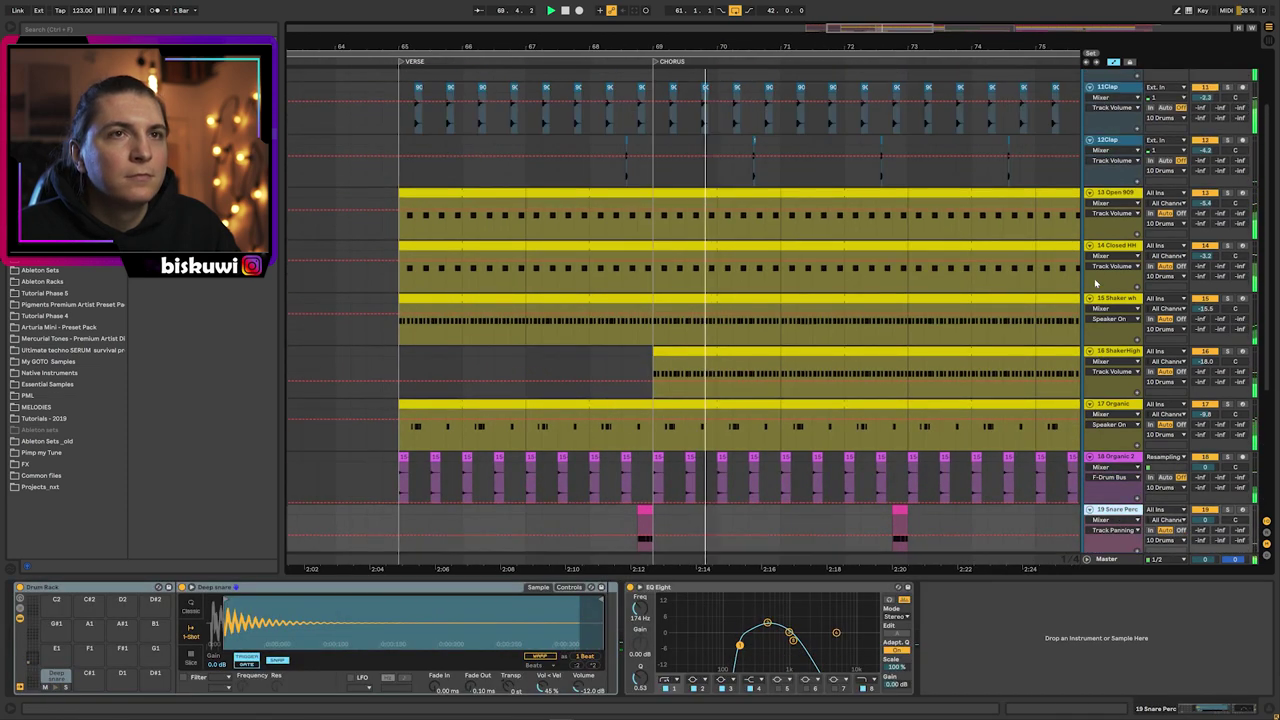
click(1087, 108)
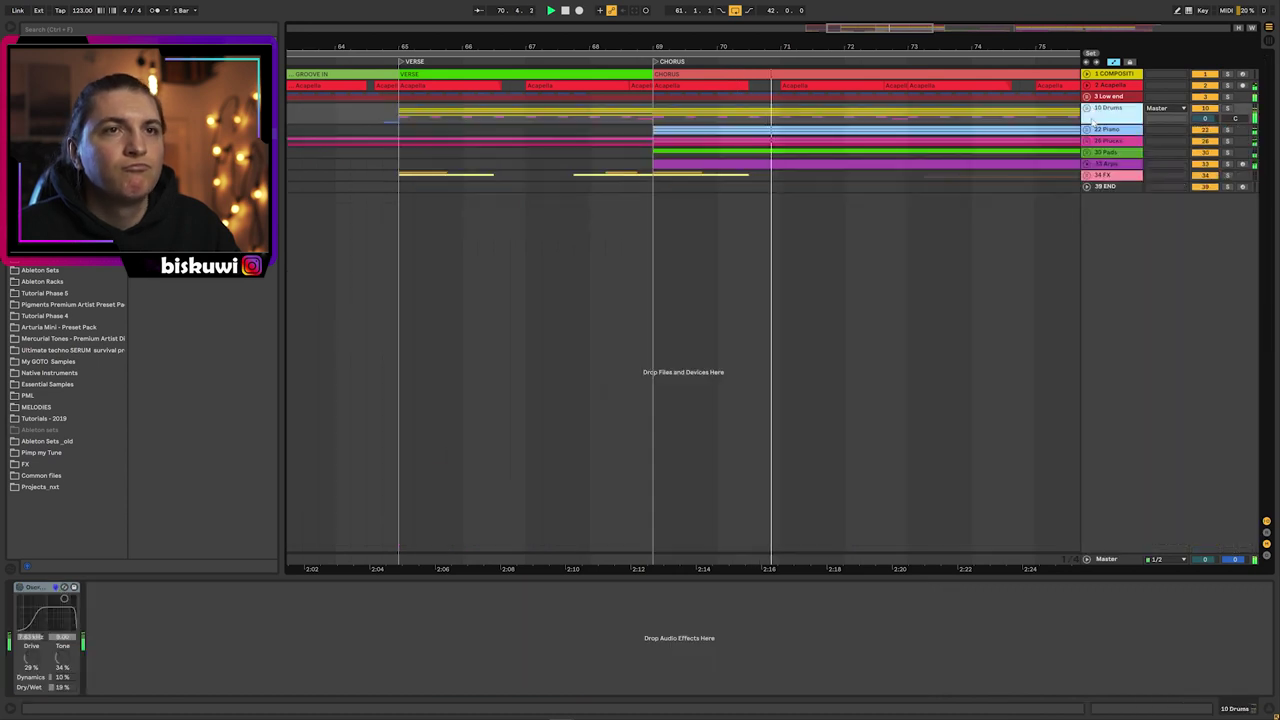
- Expand the Piano group, examine the Grand Piano chorus clip's notes and the track's devices, and collapse the group
click(1104, 130)
click(1087, 130)
drag(791, 47, 645, 30)
double_click(737, 172)
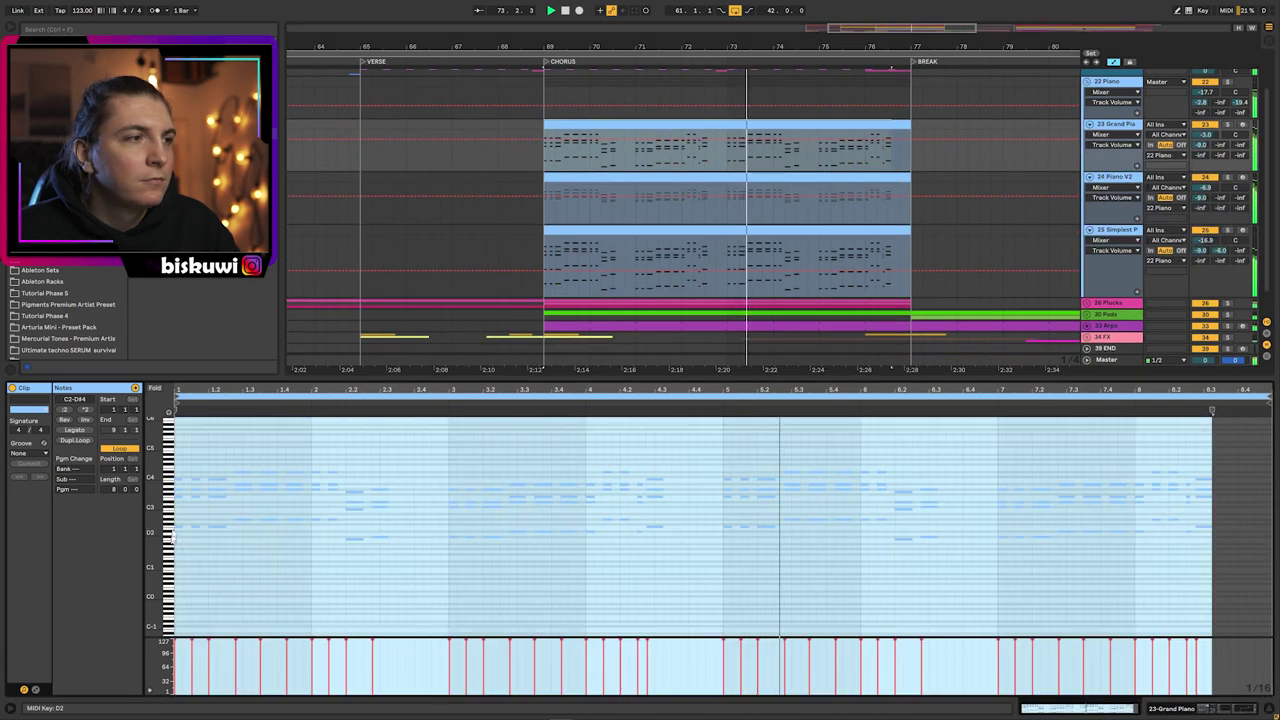
click(260, 509)
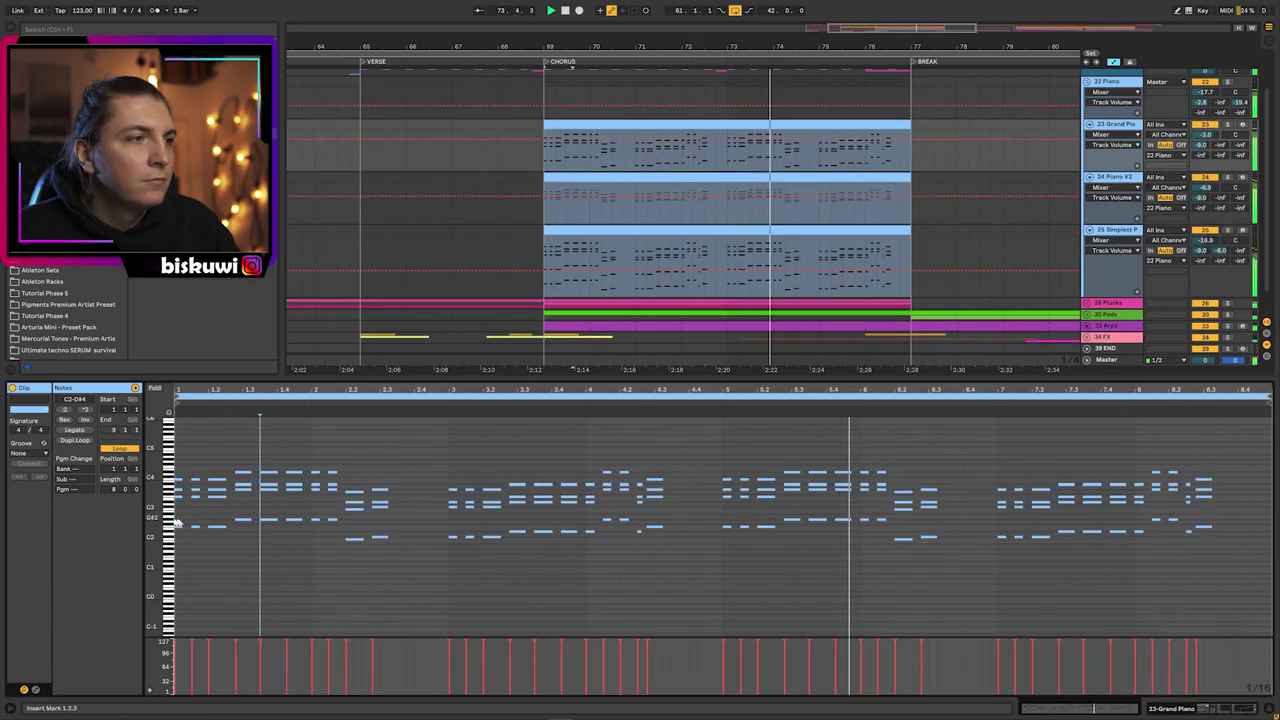
drag(153, 512, 178, 512)
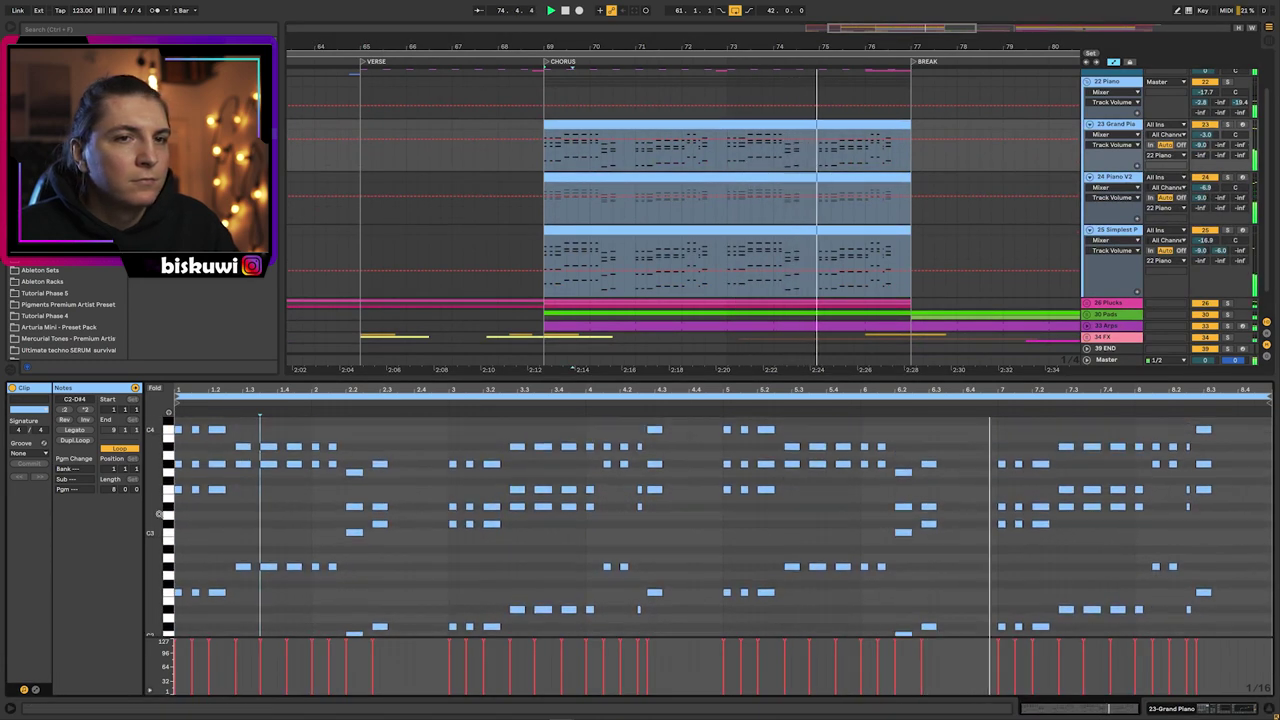
key(shift+Tab)
key(minus)
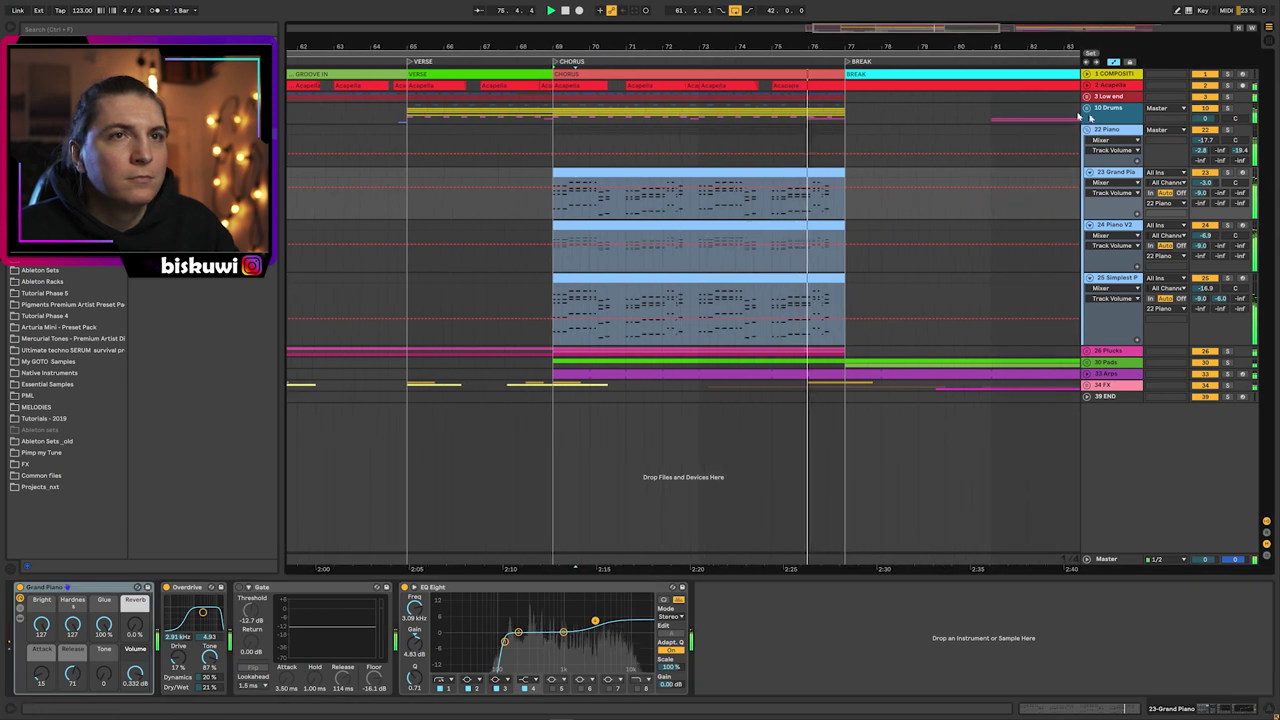
click(1087, 130)
- Expand the Pads group and examine the Break Pads clip's notes and the track's devices
click(1087, 152)
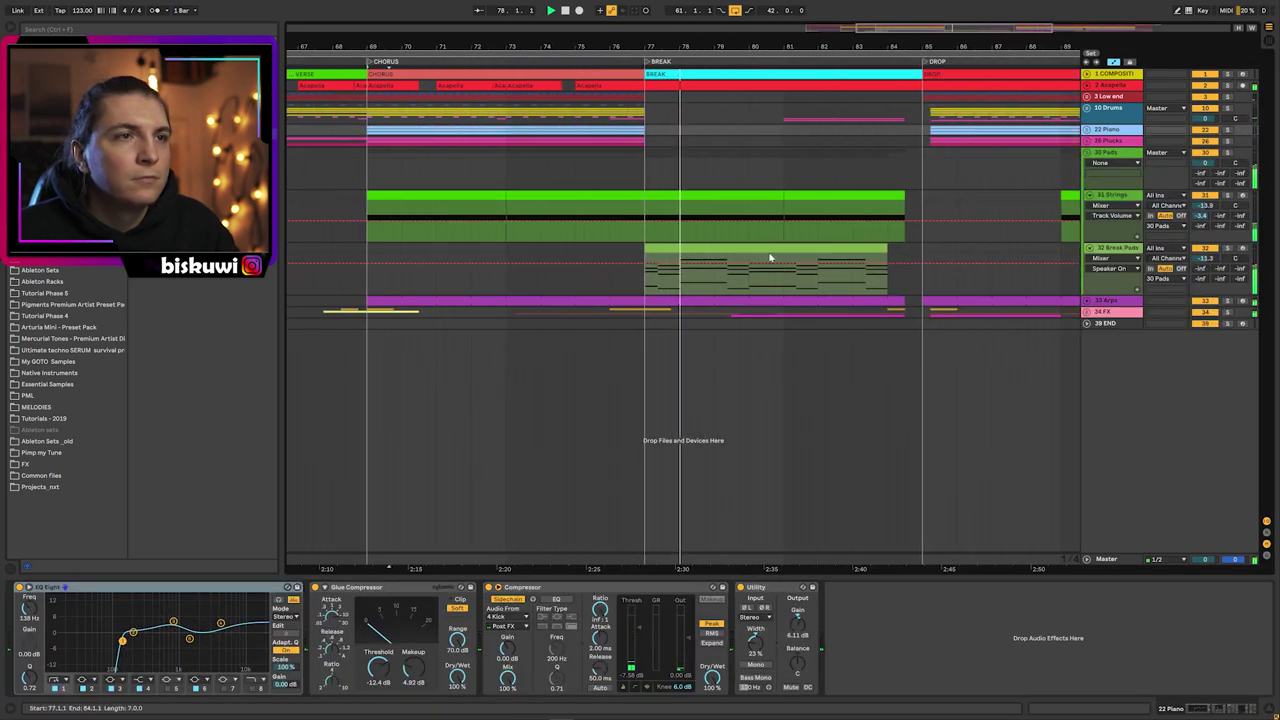
click(767, 254)
key(shift+Tab)
click(606, 499)
drag(158, 551, 216, 551)
key(shift+Tab)
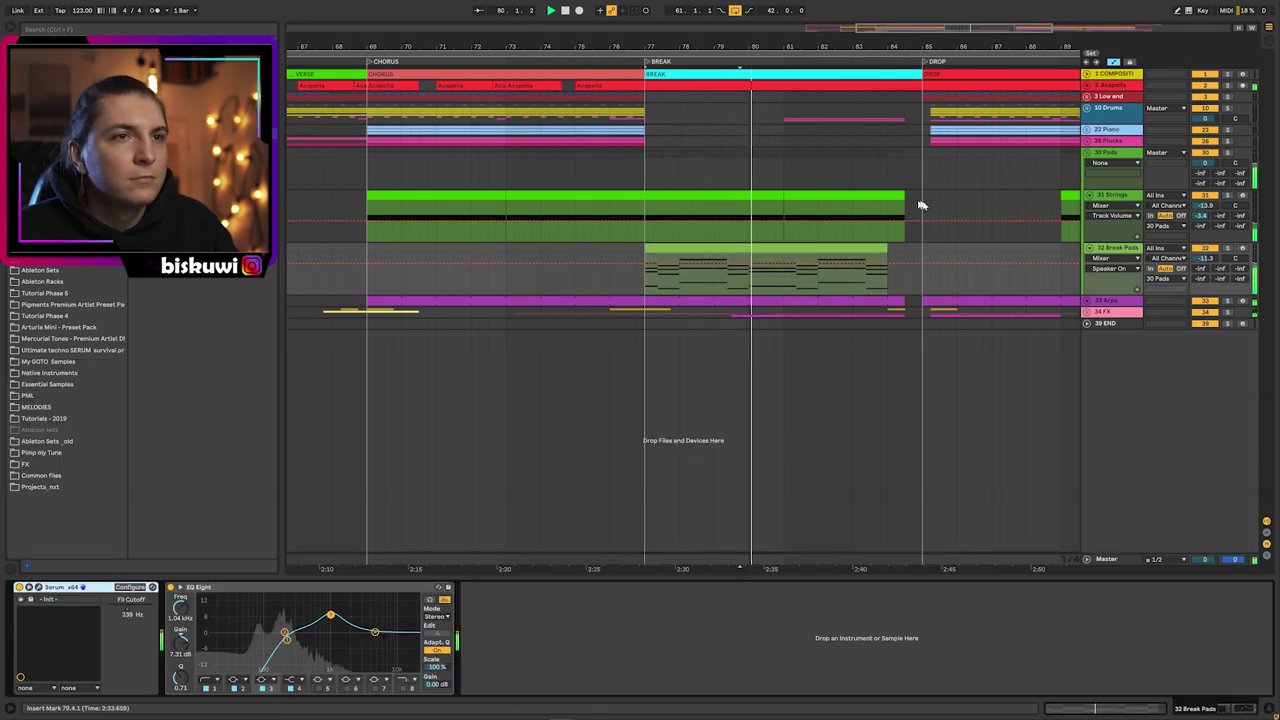
- Unfold the Arps track and examine its clip's notes and its device chain during the break
click(1086, 301)
double_click(823, 306)
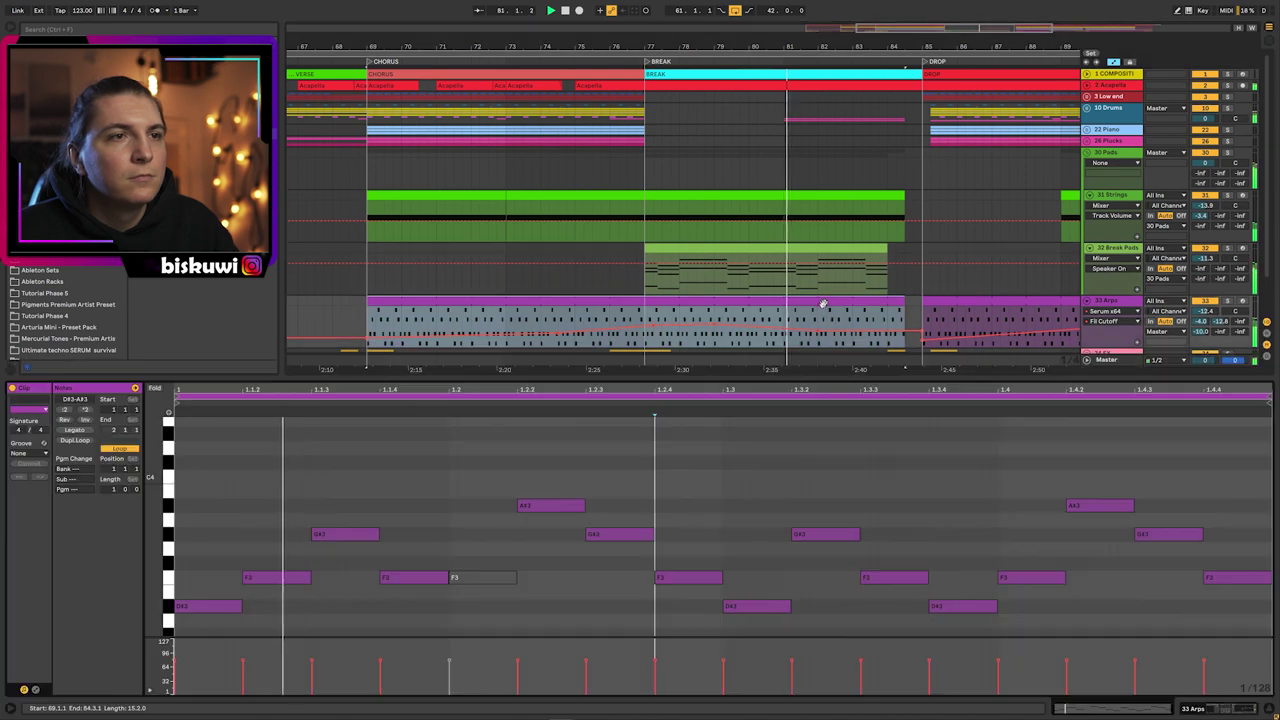
click(487, 497)
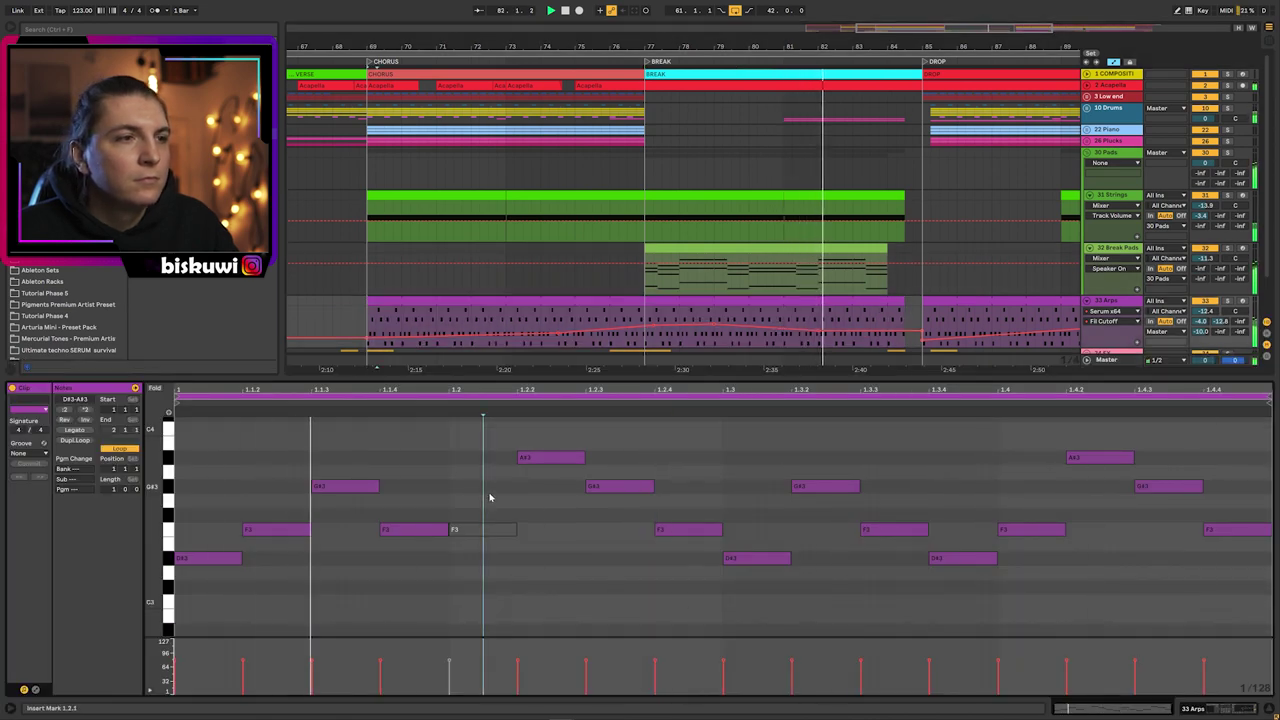
key(shift+Tab)
drag(794, 48, 710, 46)
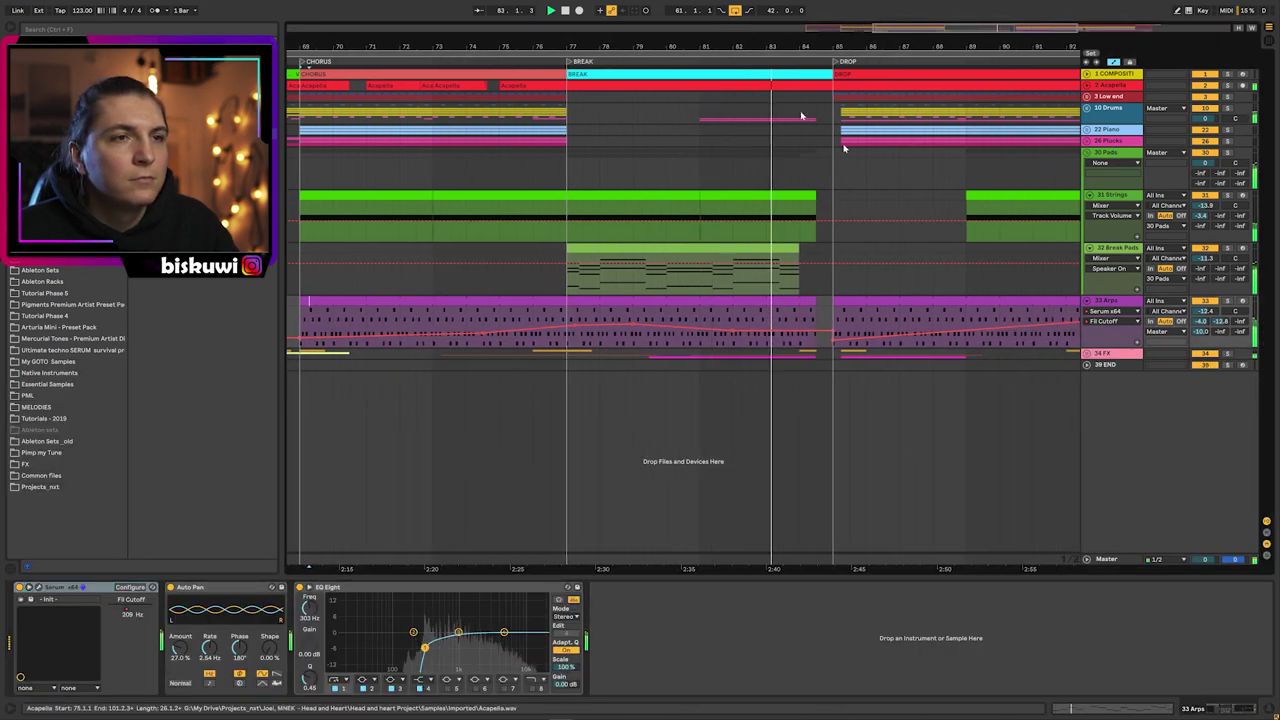
- Expand the FX group, view its cymbal and noise clips around the break and drop, and collapse all groups
click(1087, 353)
scroll(1070, 360, down, 3)
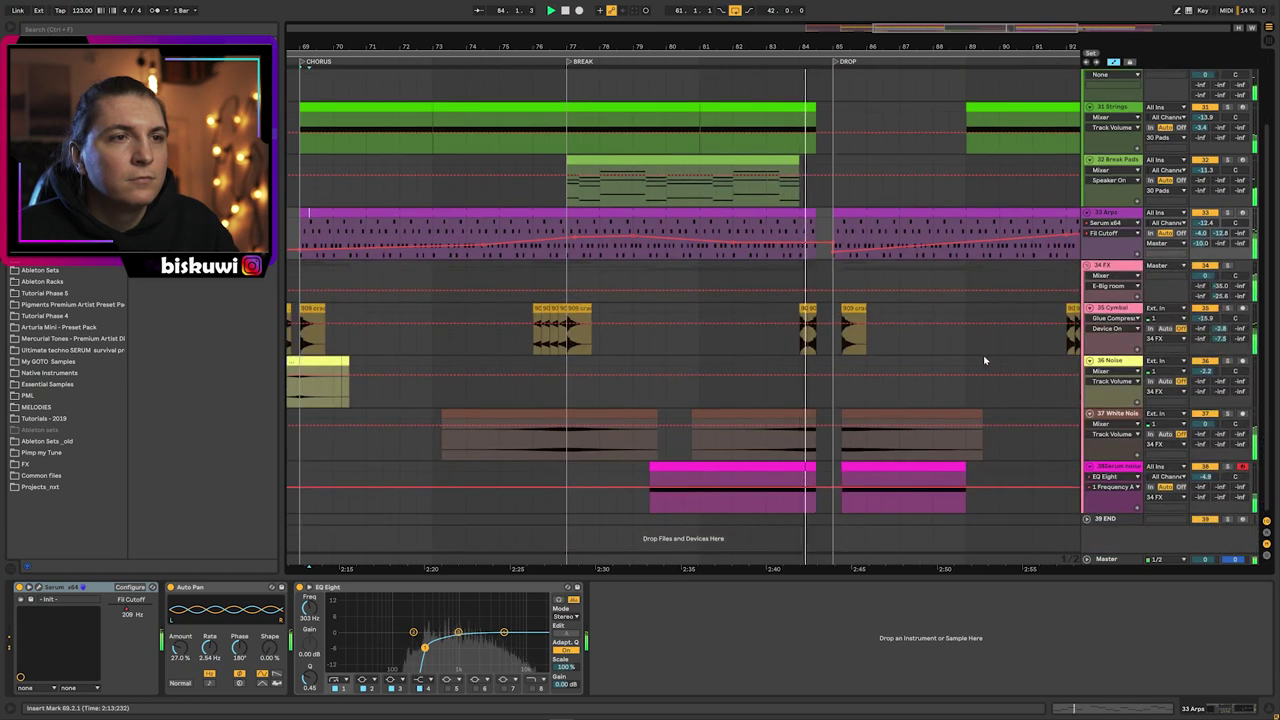
drag(774, 52, 731, 45)
scroll(1006, 354, up, 3)
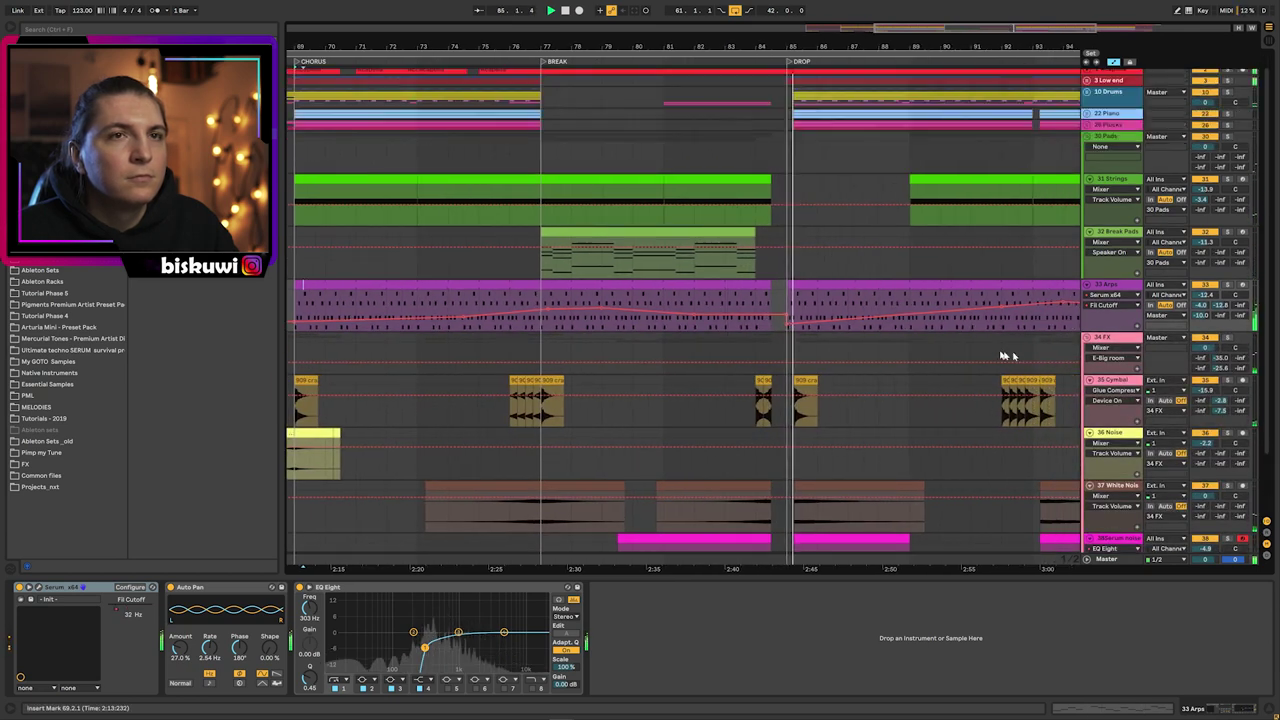
alt+click(1087, 153)
- Expand the Low end group and examine the Sub clip's notes in the drop and the Sub track's devices
drag(860, 47, 718, 47)
click(1087, 96)
double_click(794, 232)
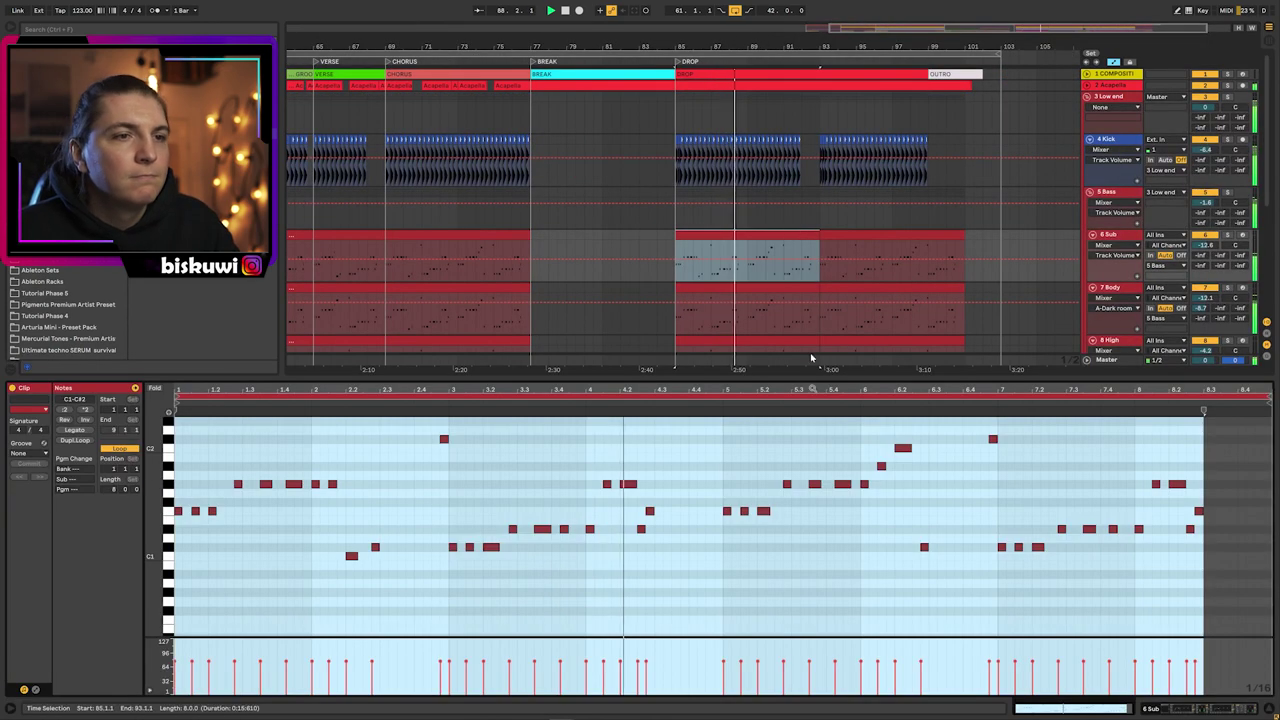
click(880, 559)
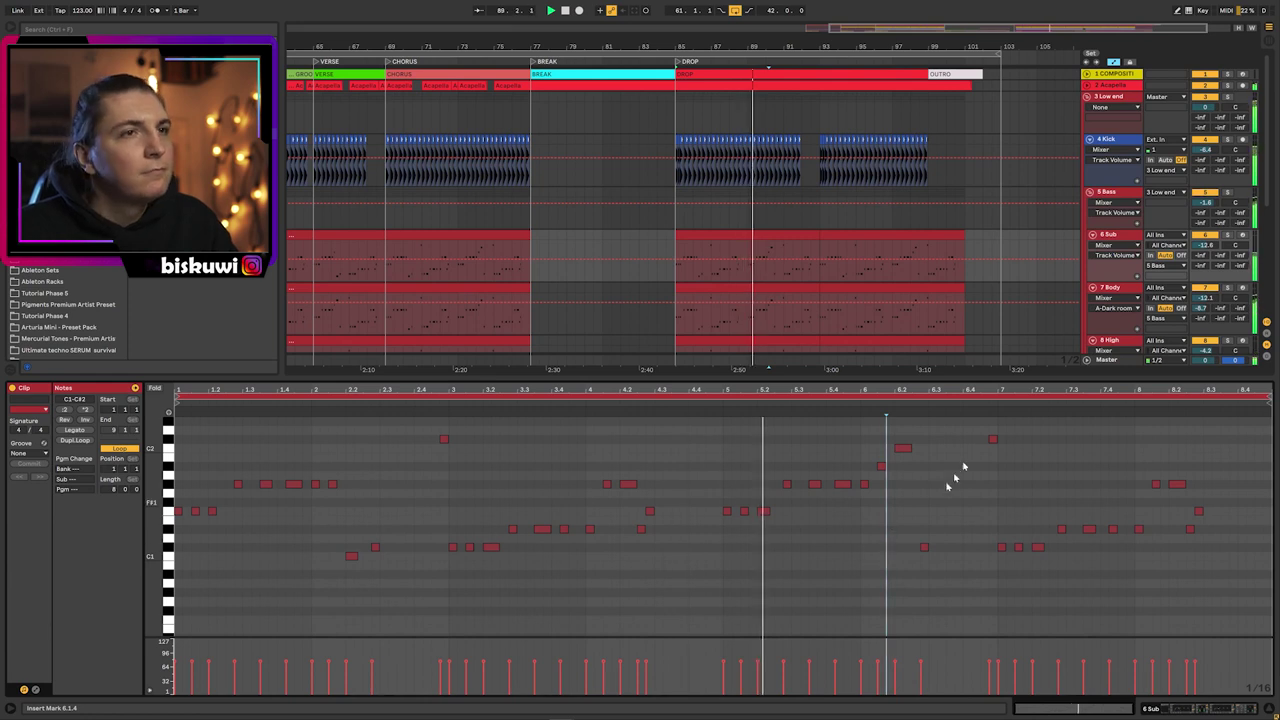
key(shift+Tab)
- Expand the Drums, Piano, Plucks and Pads groups and look over their clips while the drop plays
click(1087, 440)
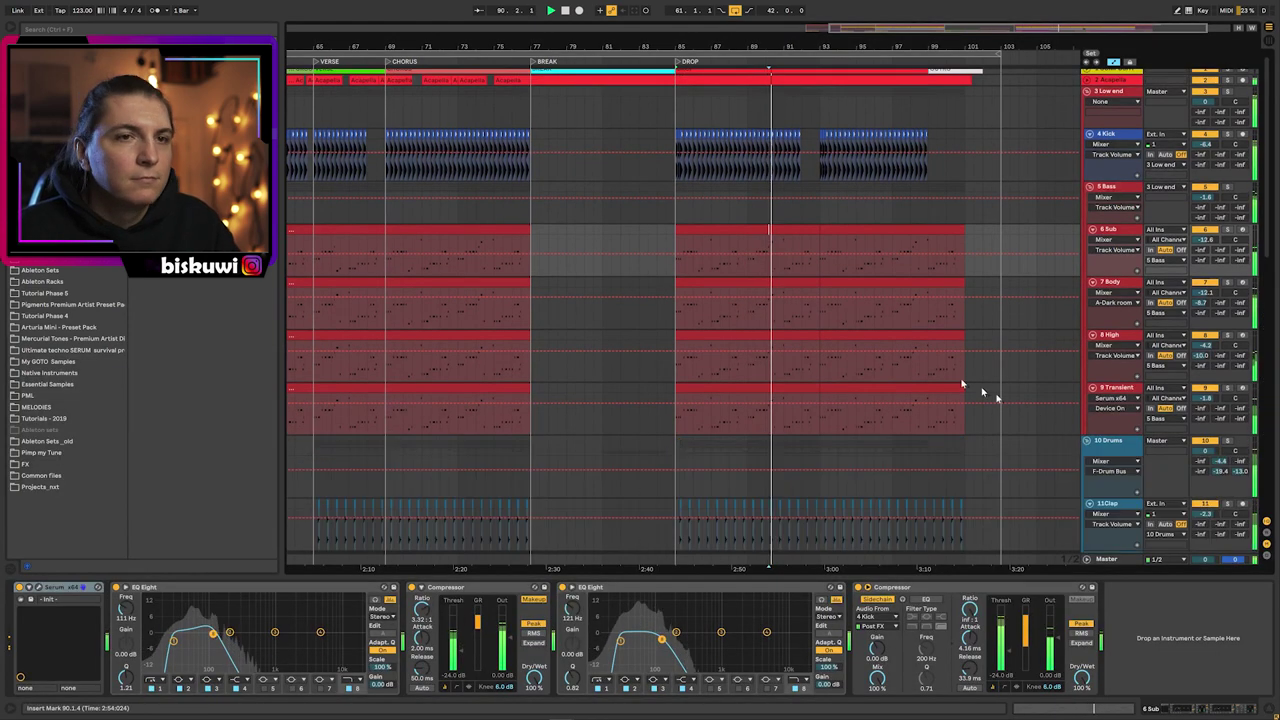
scroll(929, 369, down, 5)
scroll(929, 369, down, 7)
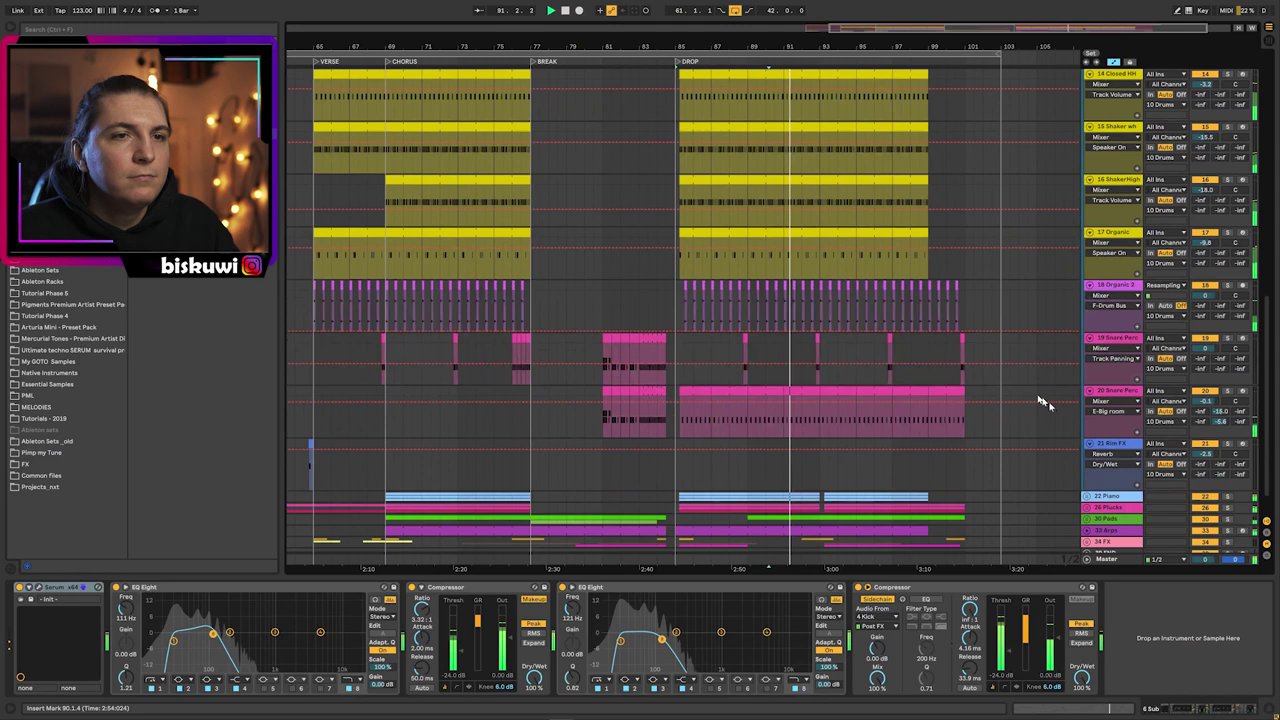
scroll(1051, 443, down, 1)
click(1087, 462)
scroll(937, 437, down, 5)
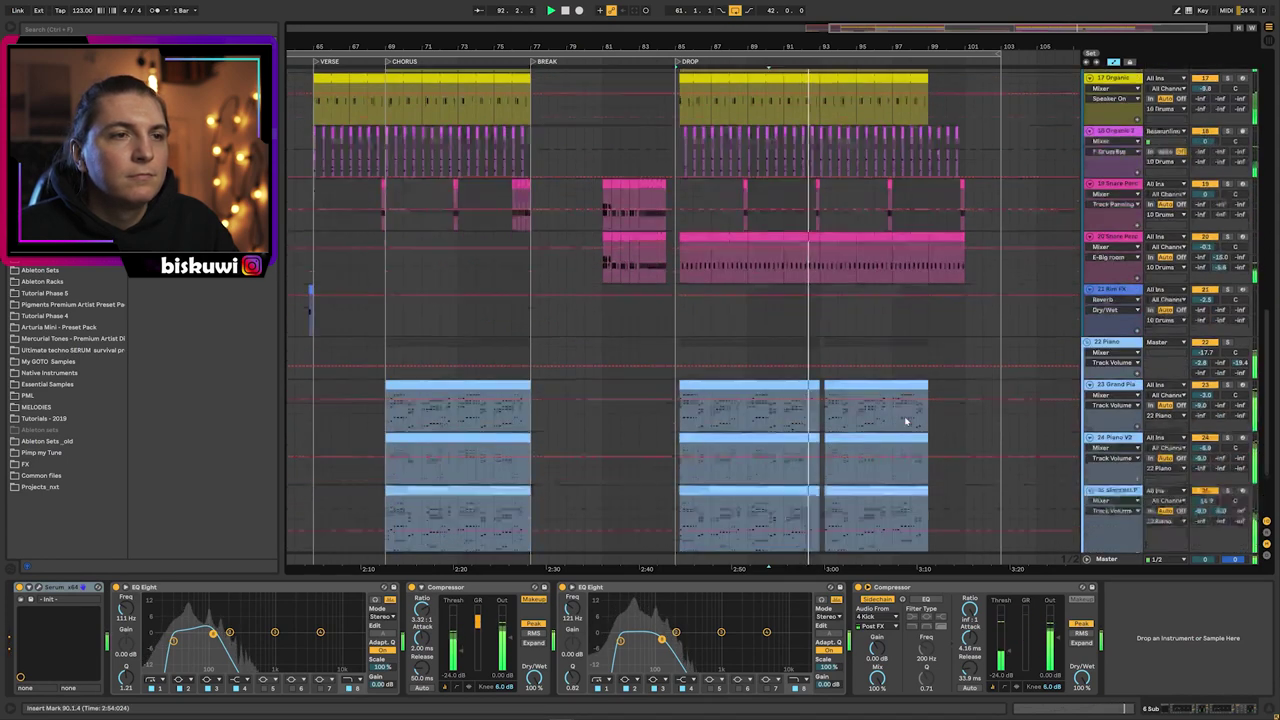
click(1087, 475)
scroll(908, 400, down, 5)
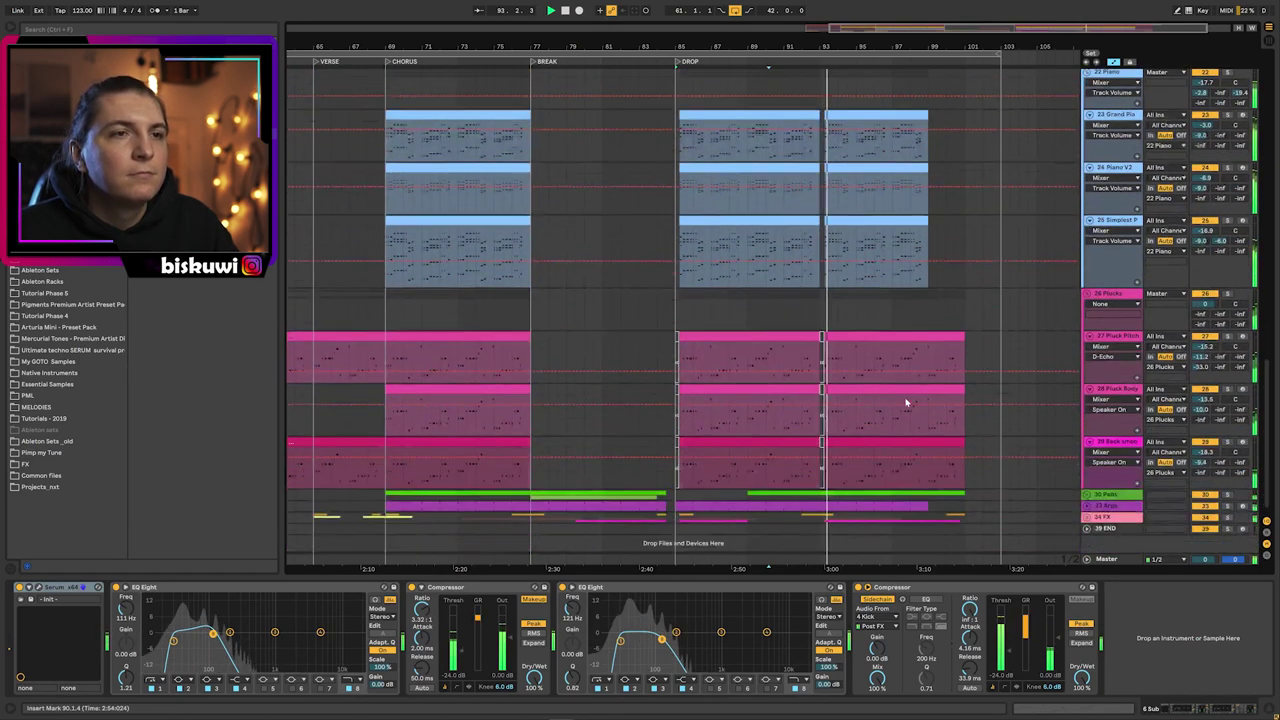
click(1087, 485)
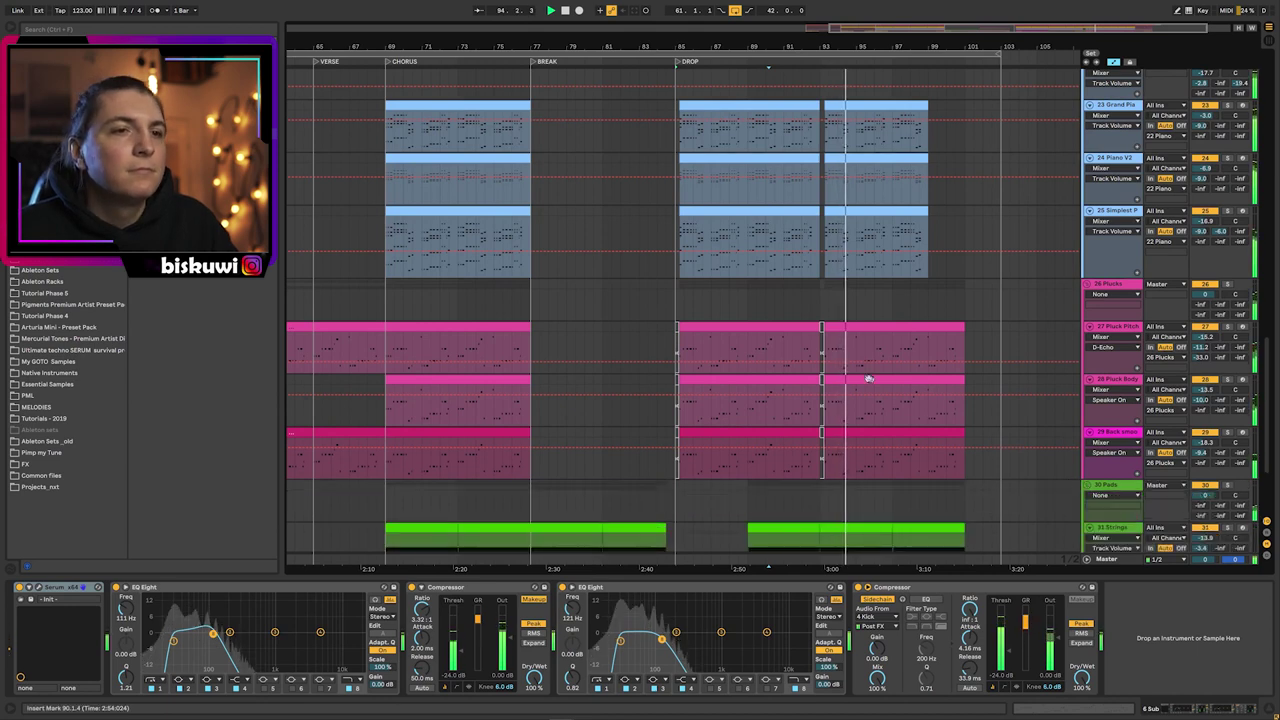
scroll(900, 400, down, 5)
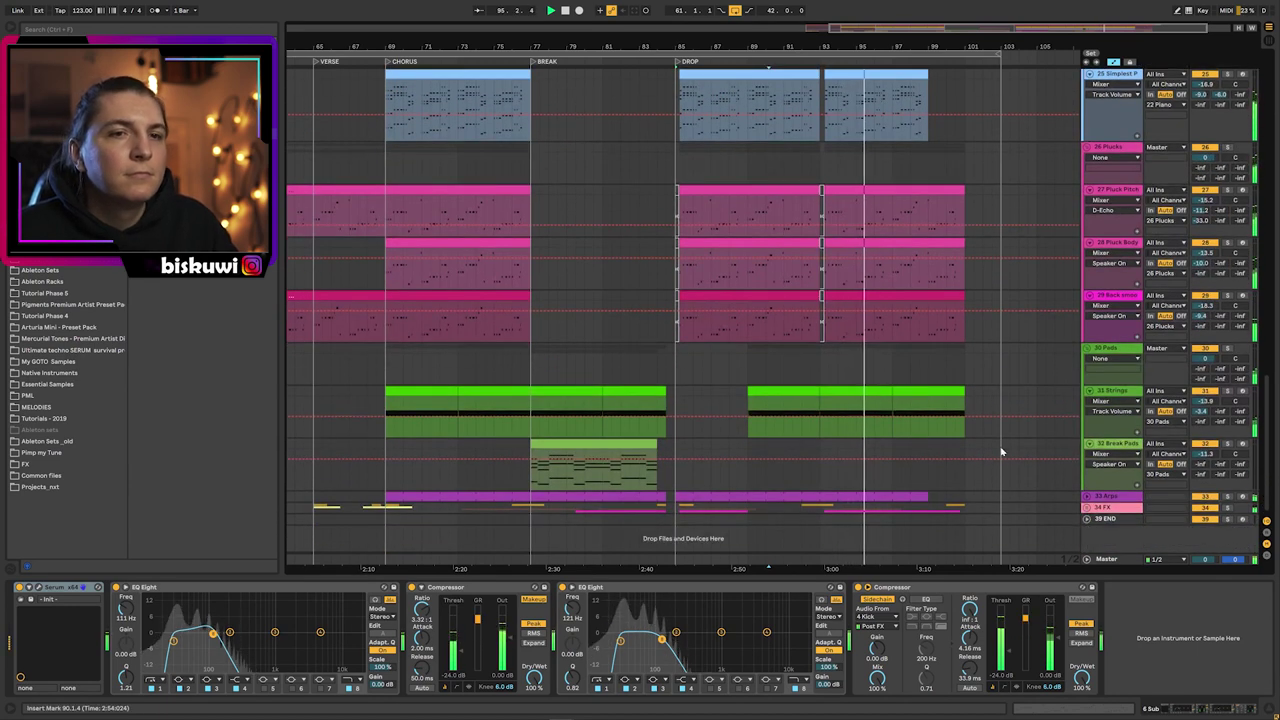
- Show the return tracks and check the devices on Dark room, Room, Slap, Echo, Big room and Drum Bus
click(1265, 530)
scroll(1150, 420, down, 2)
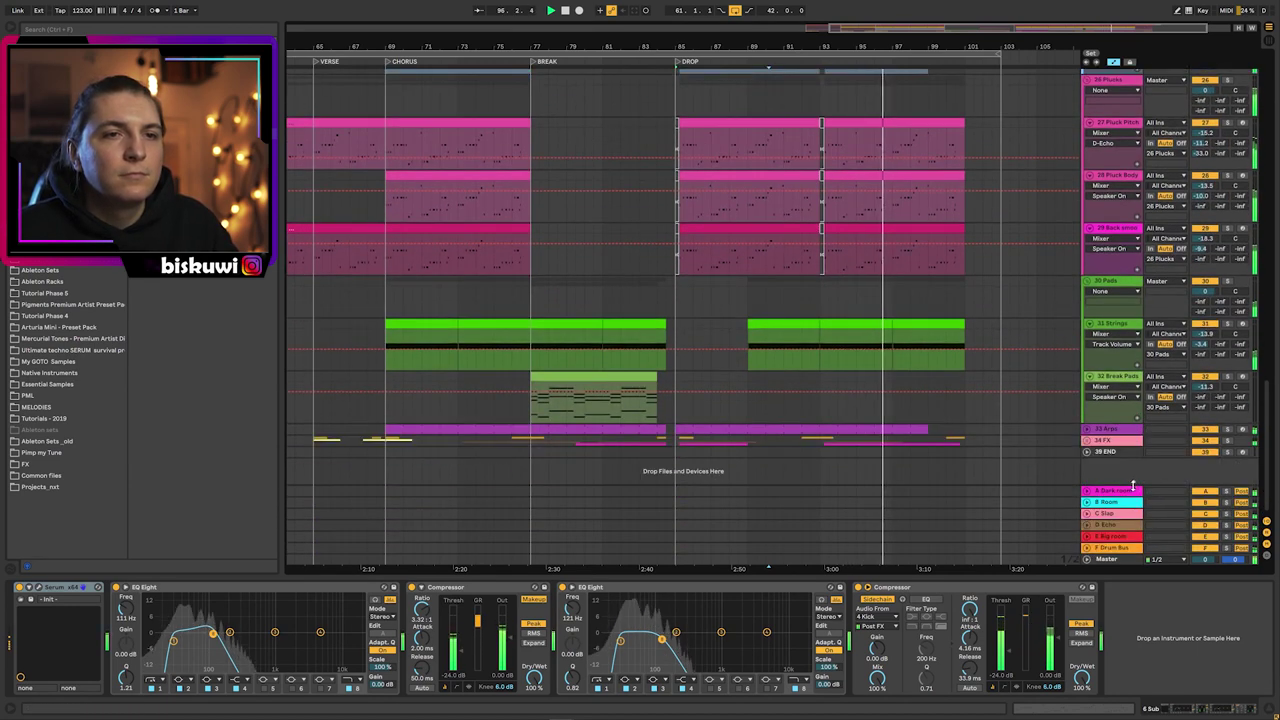
click(1114, 491)
click(1121, 503)
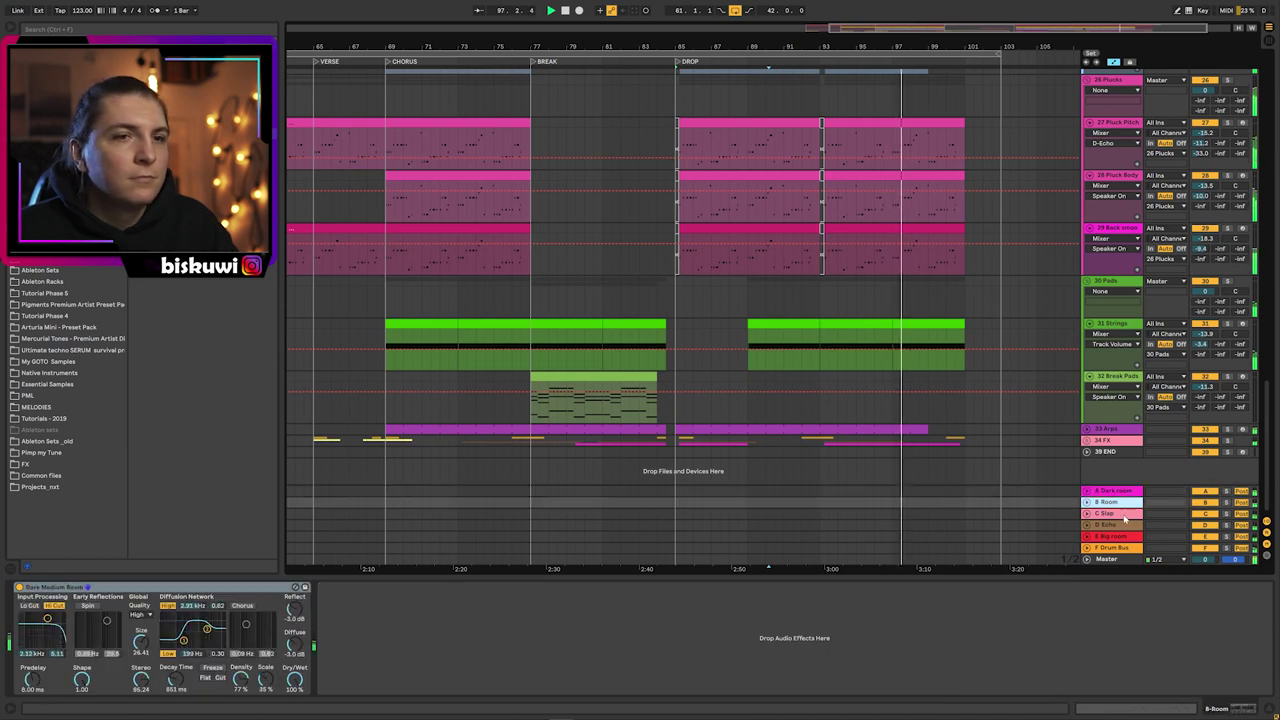
click(1124, 516)
click(1124, 526)
click(1124, 537)
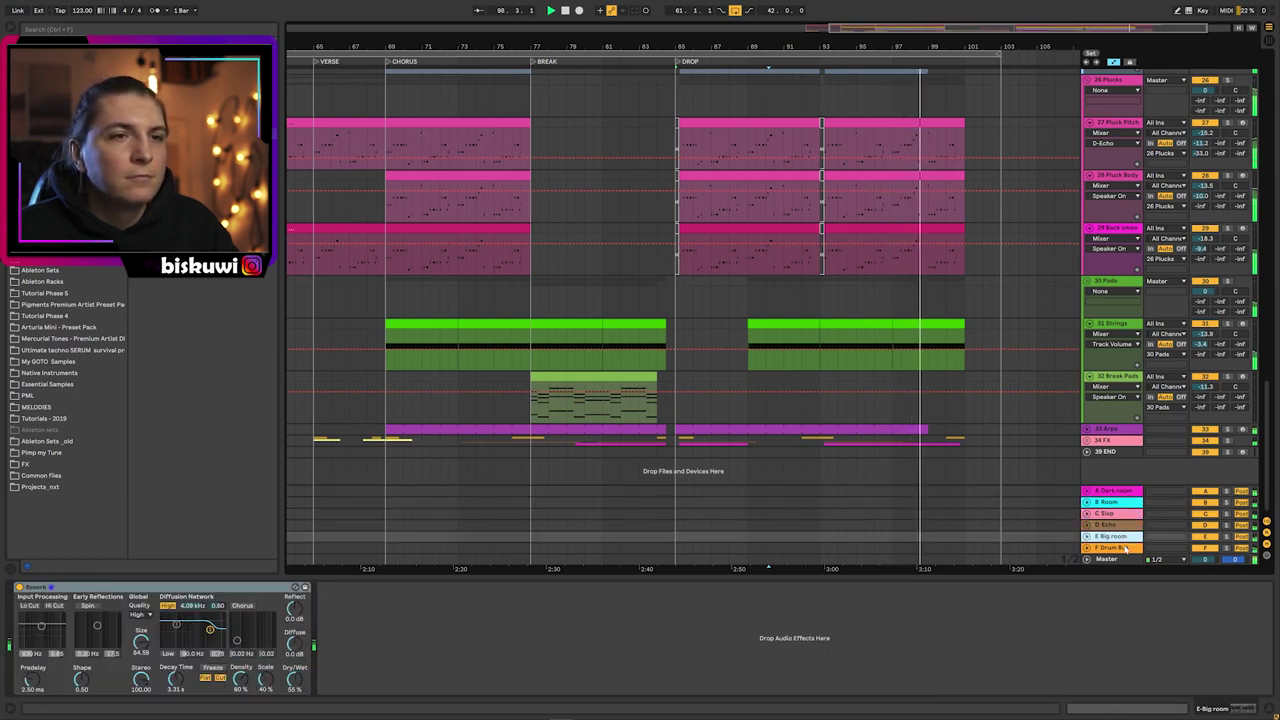
click(1124, 548)
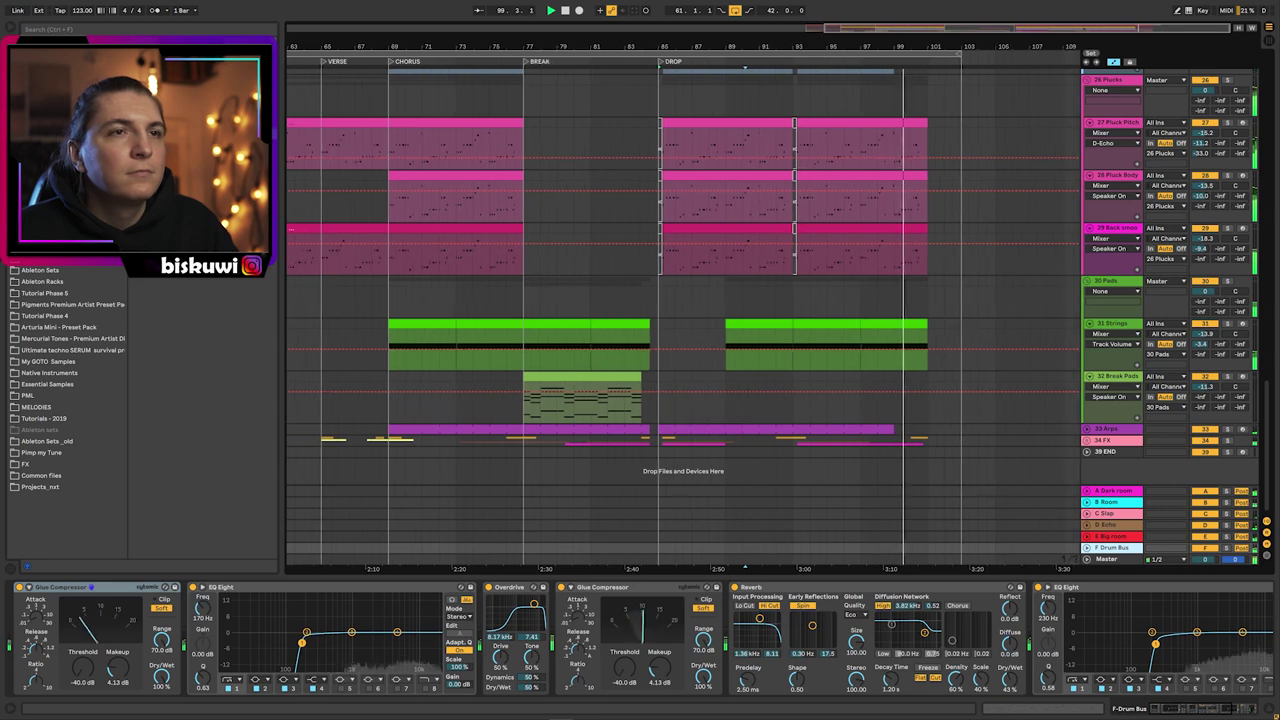
- Return to the first tracks, view the whole arrangement from bar 1, and stop playback after the outro
scroll(1240, 220, up, 10)
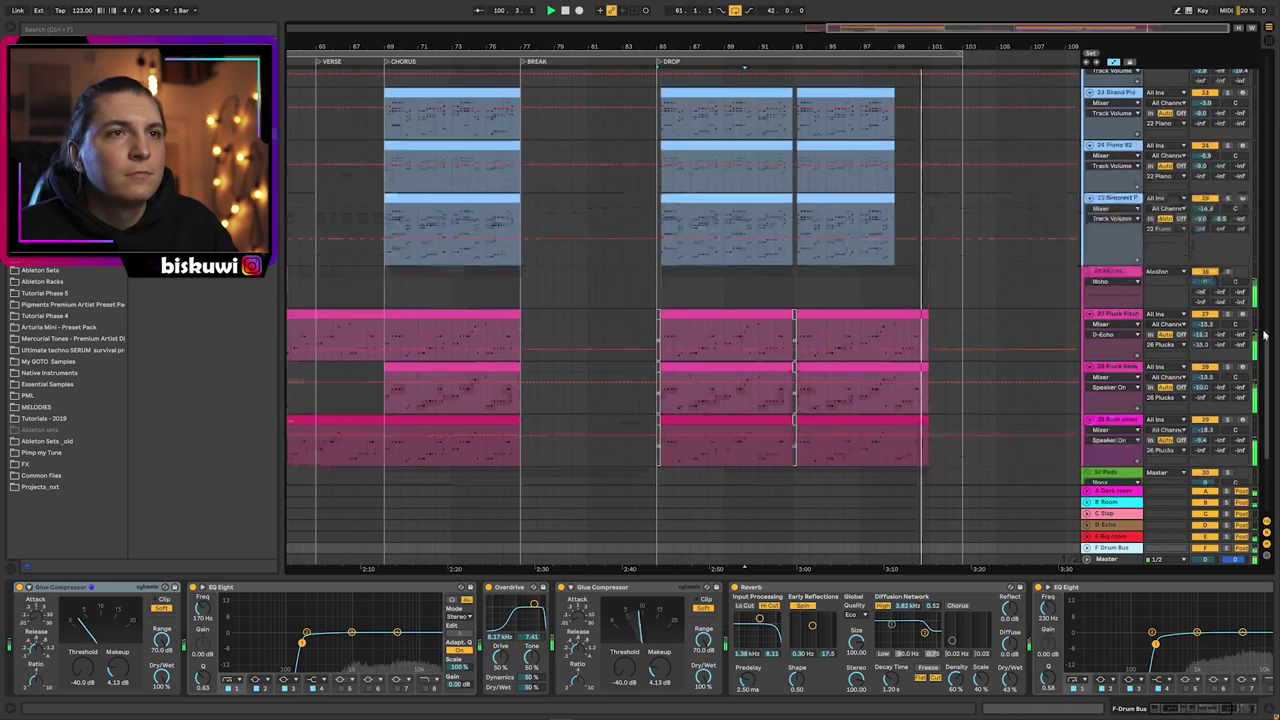
scroll(1243, 200, up, 10)
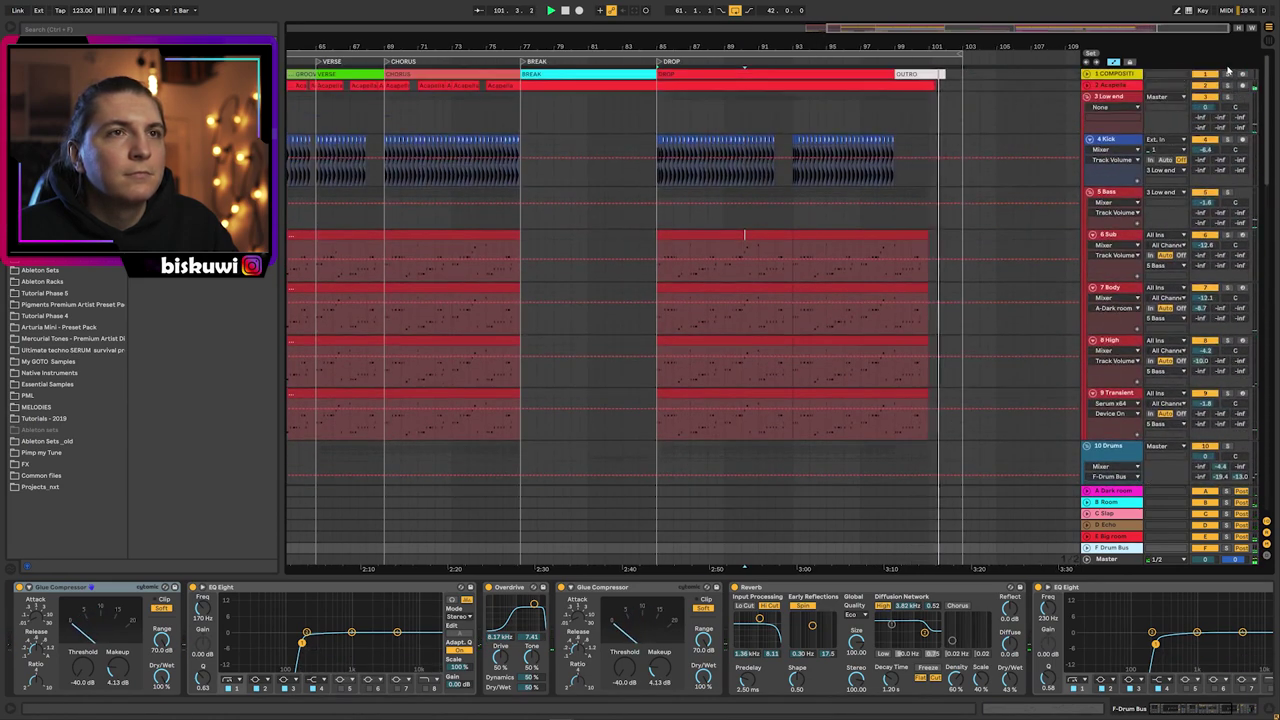
drag(777, 37, 941, 38)
key(space)
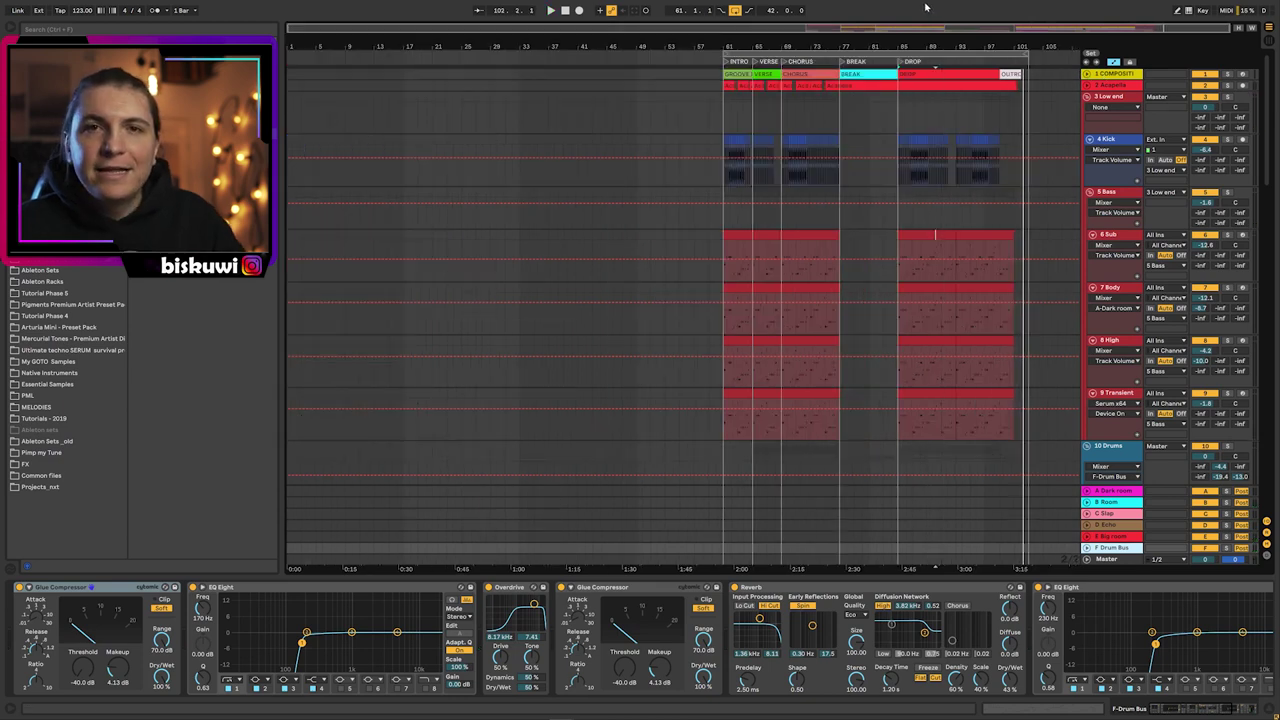